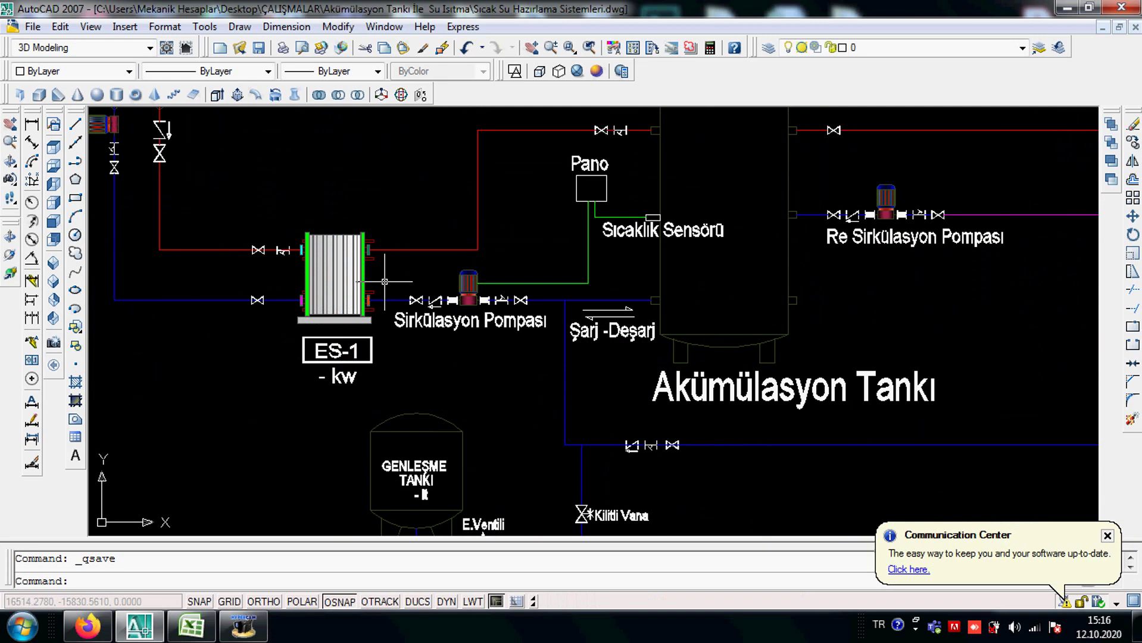
# - Minimize the drawing, switch to Excel, close the open sıhhi son.xlsx workbook and exit Excel
pyautogui.scroll(-4, 385, 281)
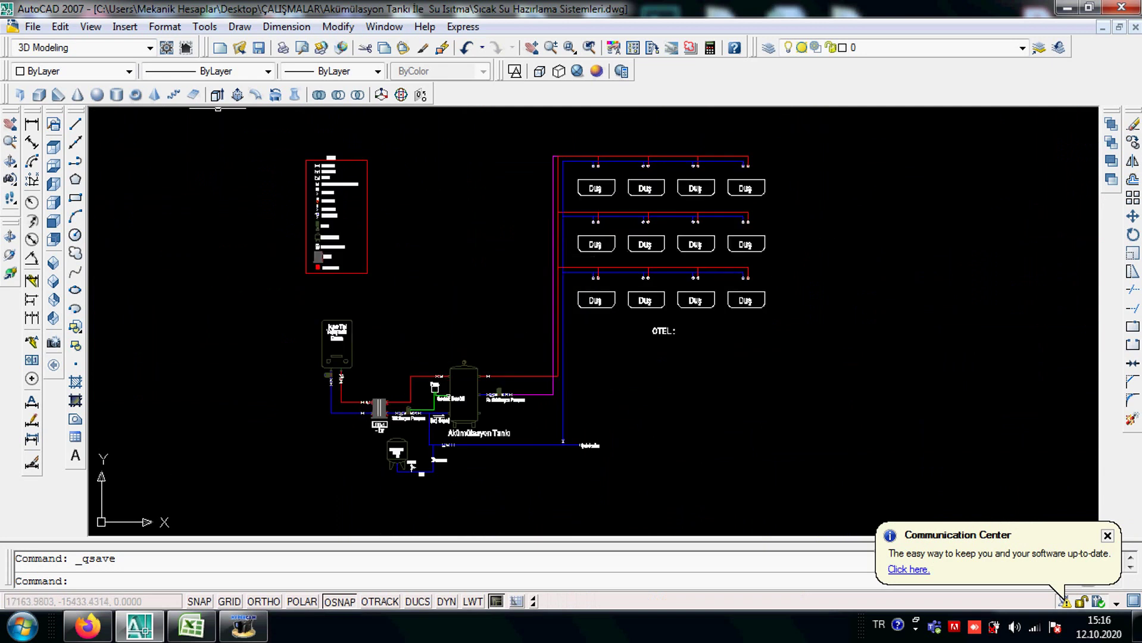
pyautogui.click(1069, 8)
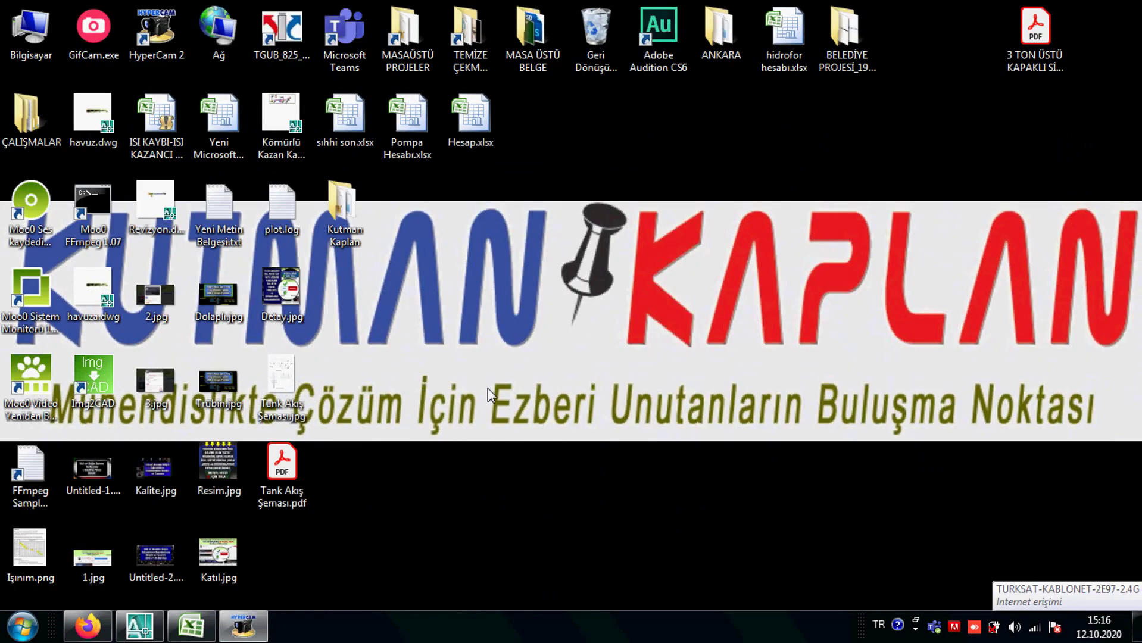
pyautogui.click(192, 626)
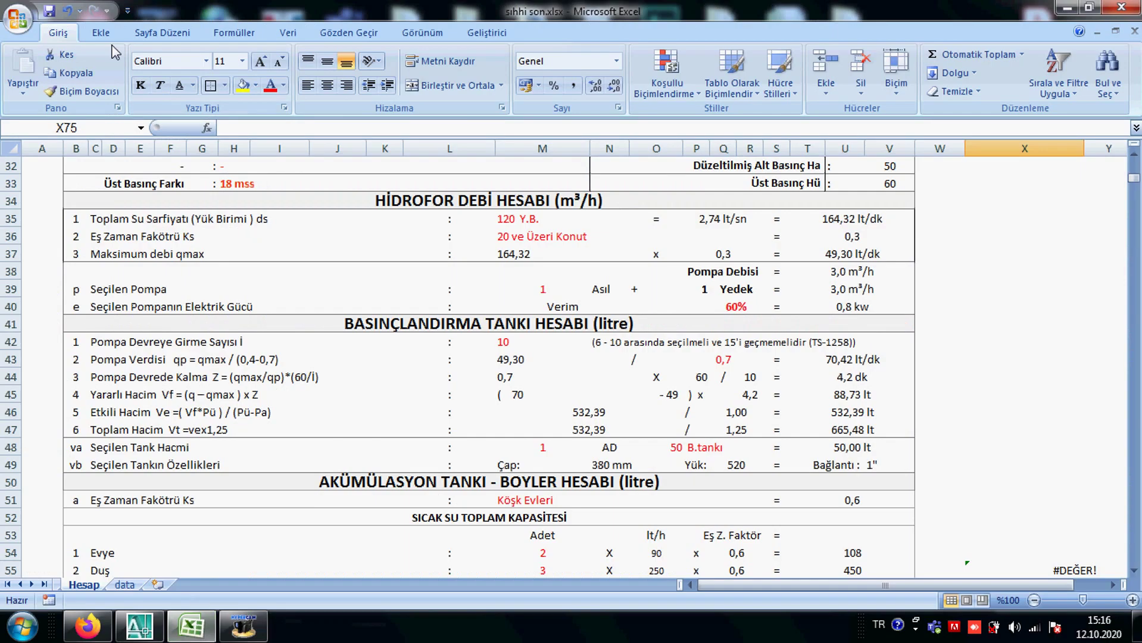
pyautogui.click(1135, 34)
pyautogui.click(1122, 8)
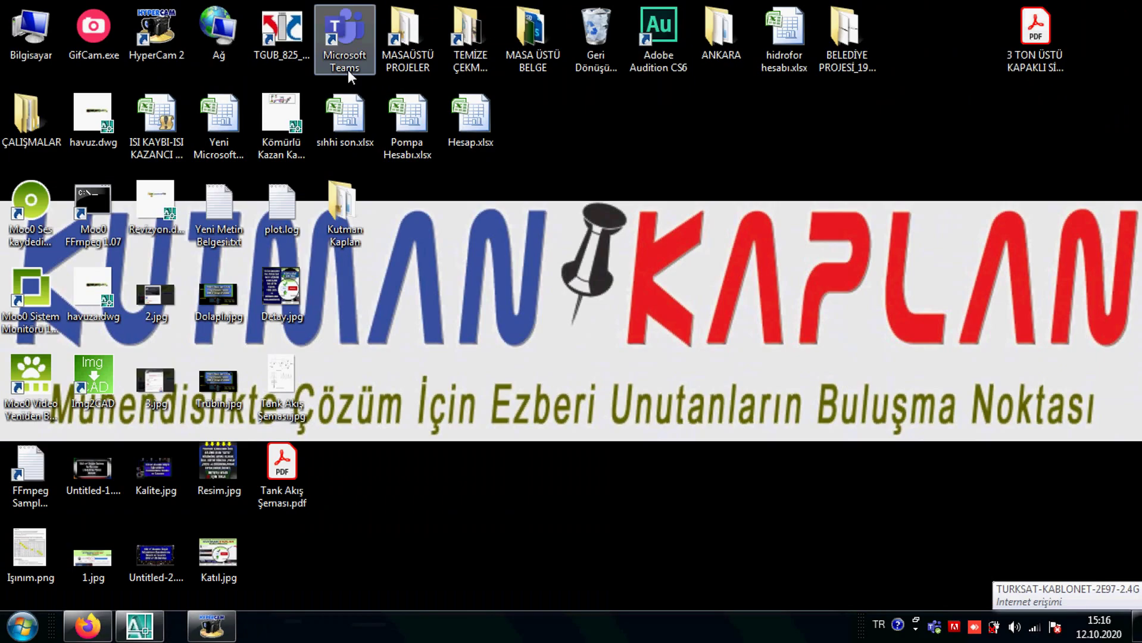
# - Open sıhhi son.xlsx from the Akümülasyon Tankı İle Su Isıtma folder in ÇALIŞMALAR and maximize its window
pyautogui.doubleClick(28, 134)
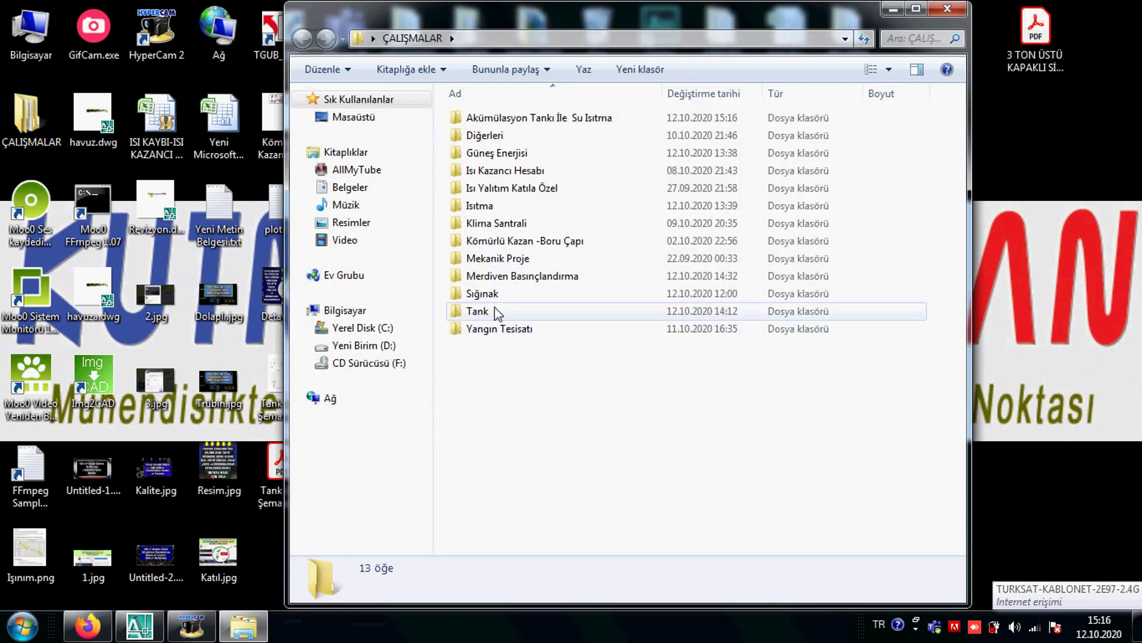
pyautogui.doubleClick(477, 117)
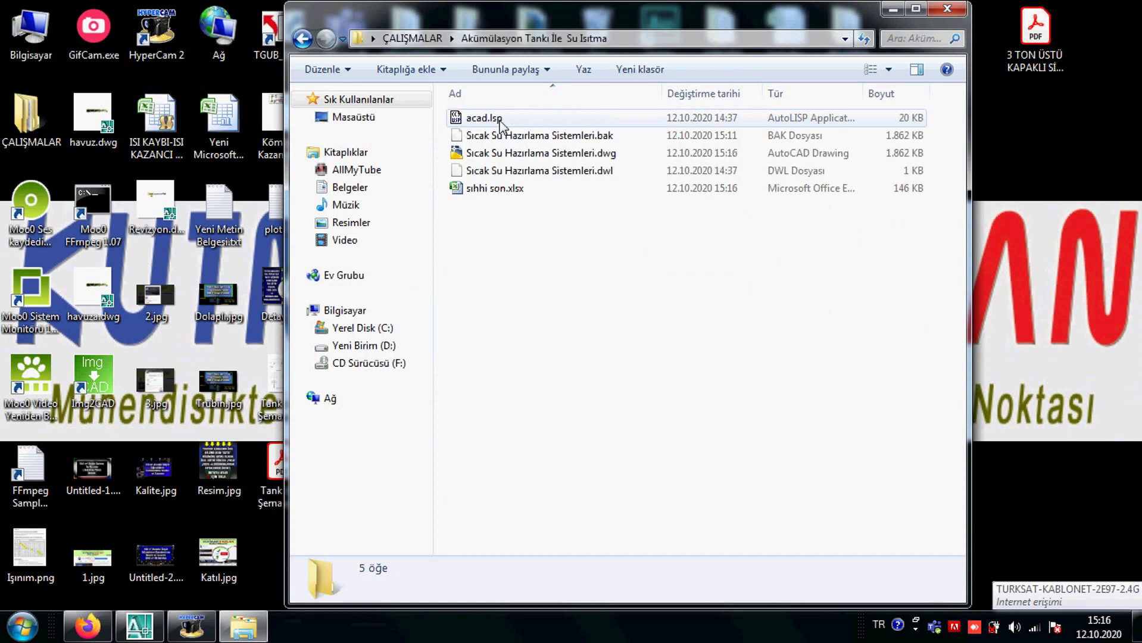
pyautogui.doubleClick(483, 190)
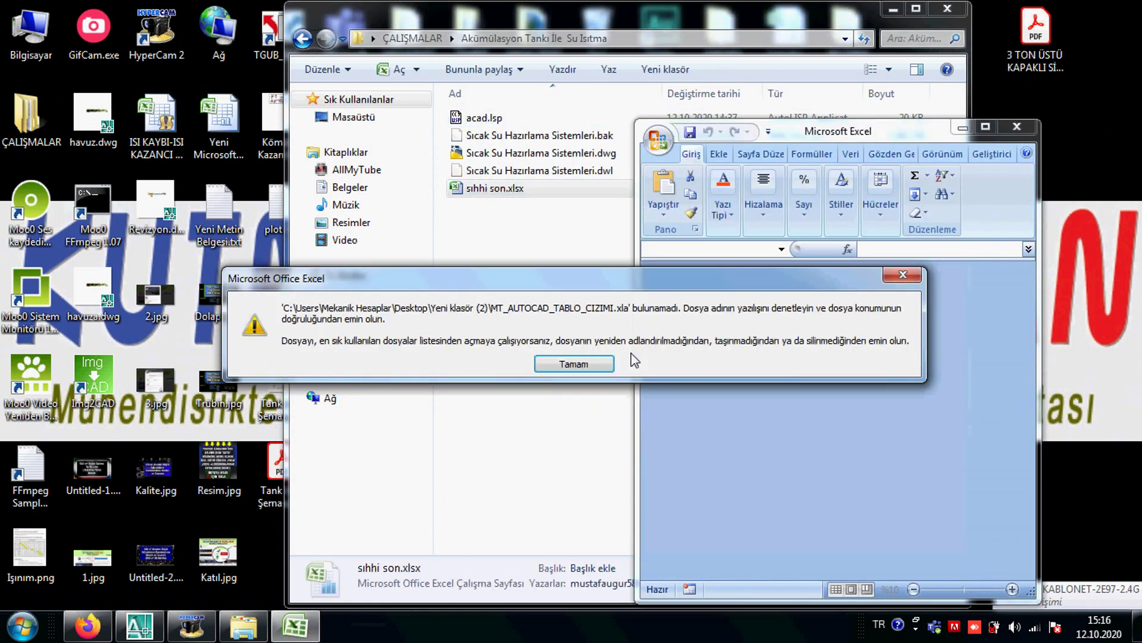
pyautogui.click(568, 364)
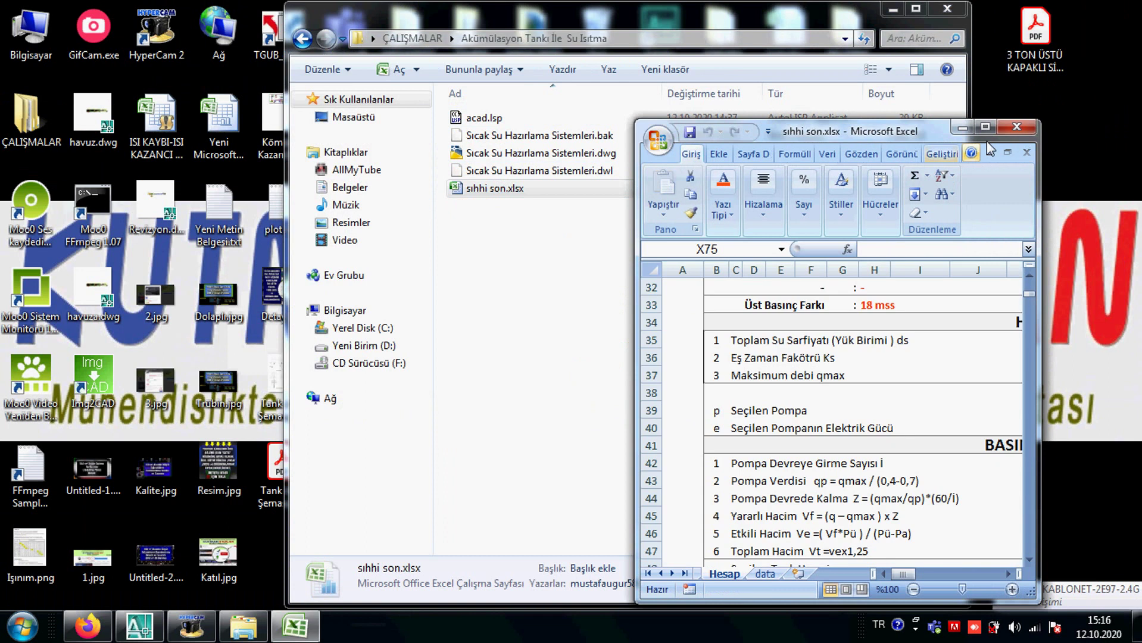
pyautogui.click(985, 127)
# - Review the Hesap sheet's calculation sections from SU DEPOSU down to AKÜMÜLASYON TANKI - BOYLER HESABI
pyautogui.scroll(9, 606, 376)
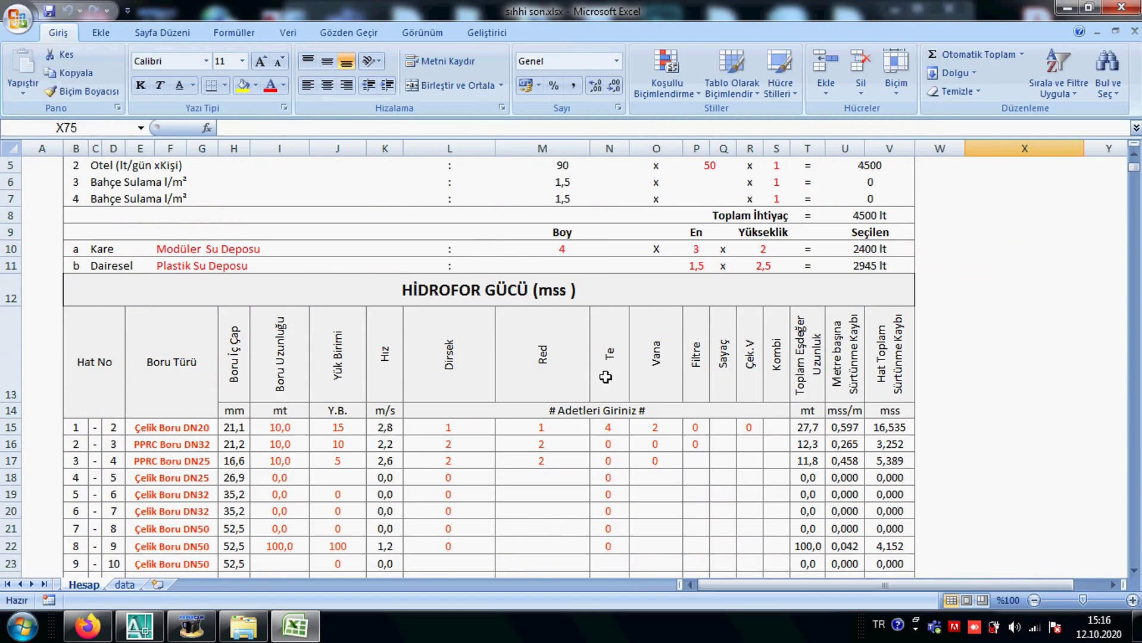
pyautogui.scroll(2, 605, 377)
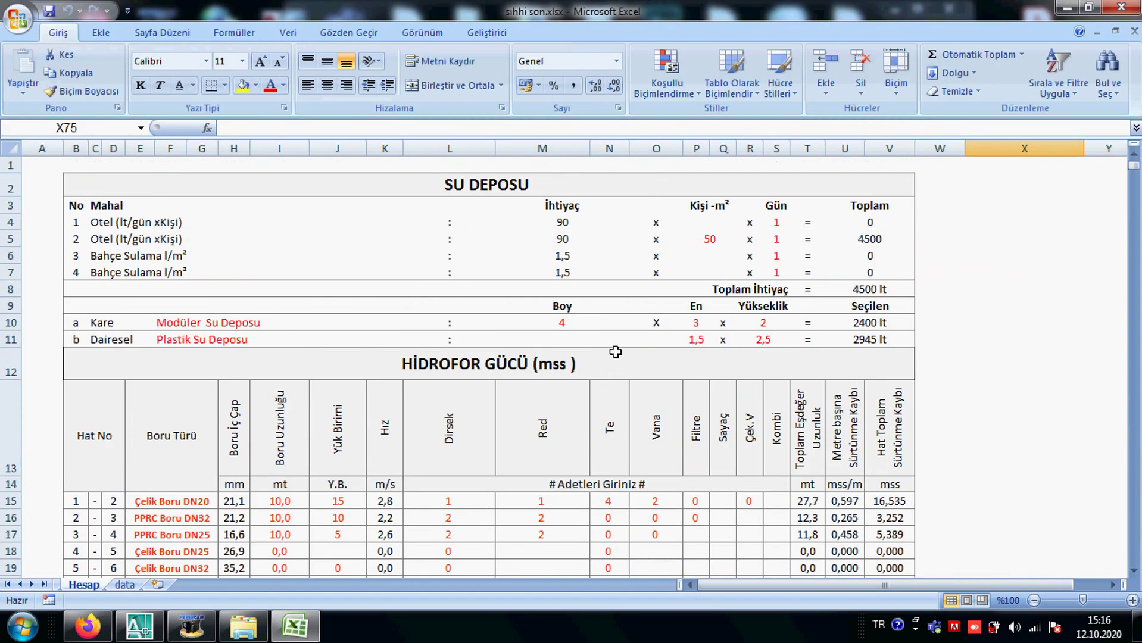
pyautogui.scroll(-4, 615, 352)
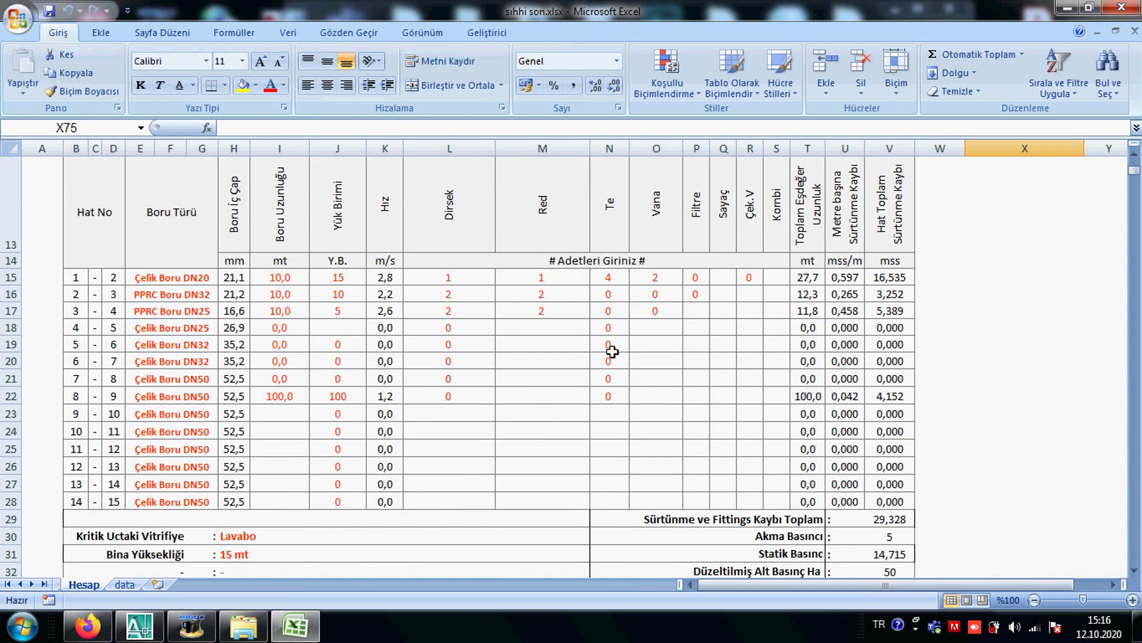
pyautogui.scroll(4, 617, 370)
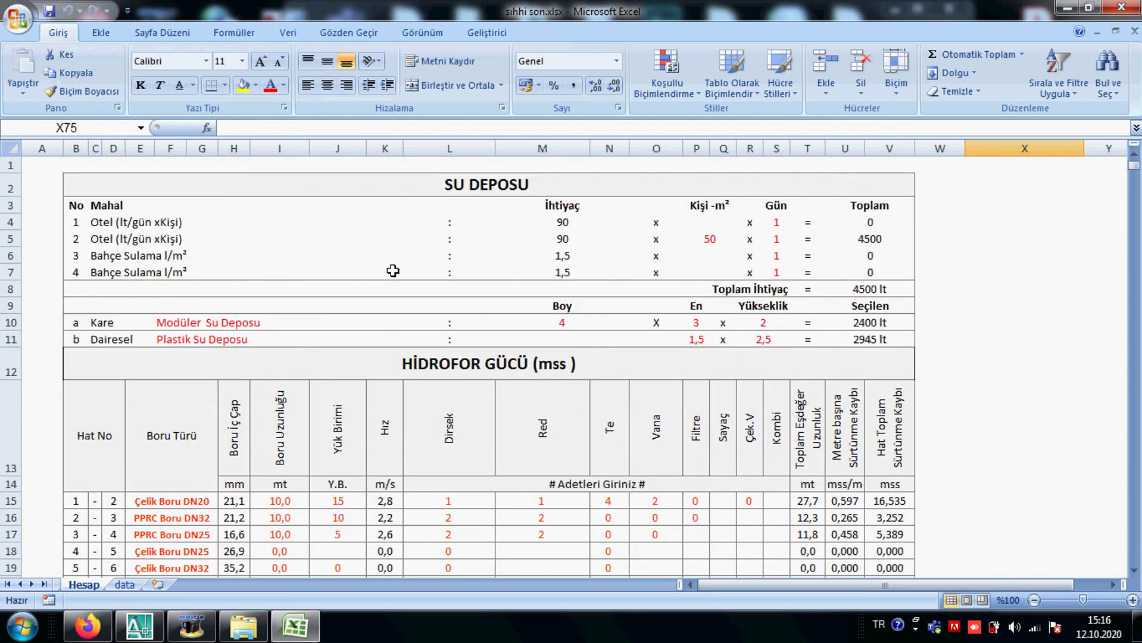
pyautogui.scroll(-7, 446, 316)
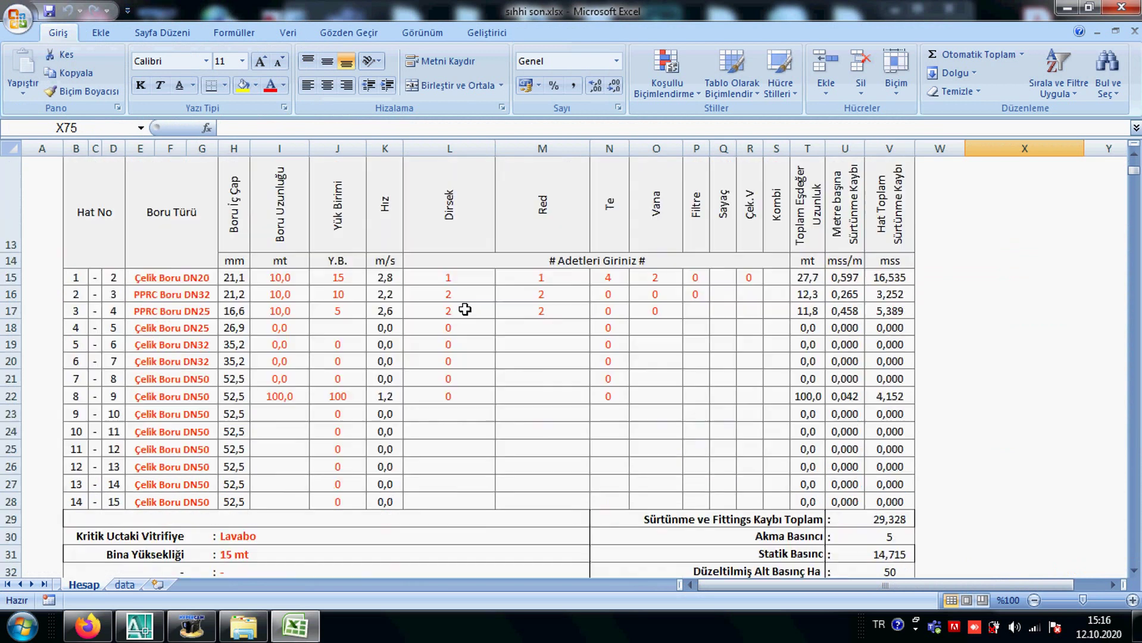
pyautogui.scroll(-7, 445, 316)
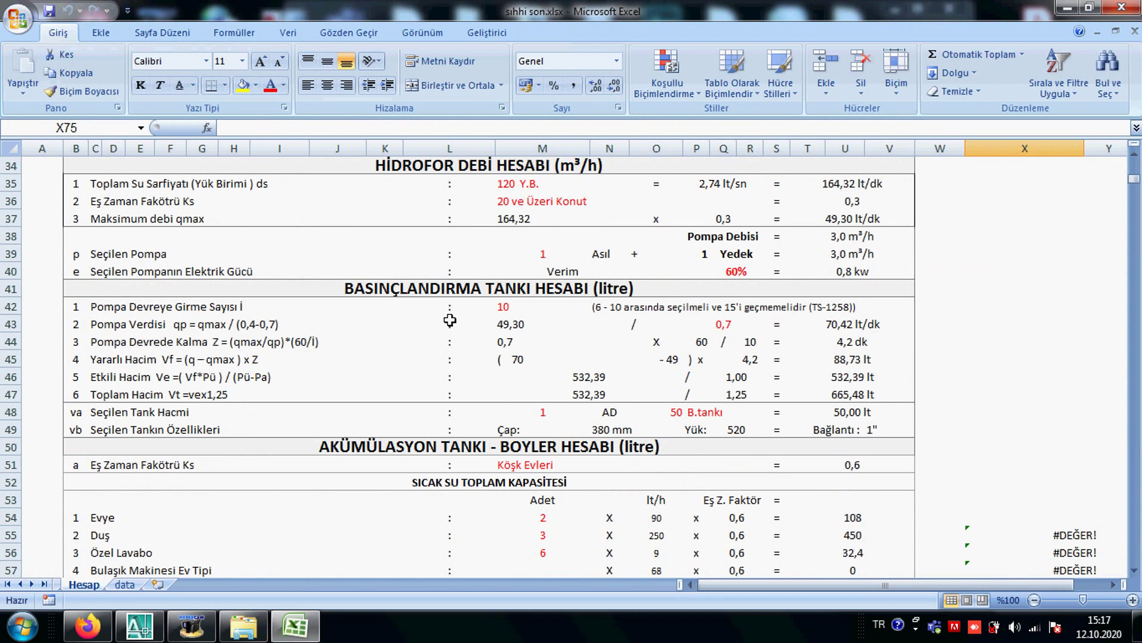
pyautogui.scroll(-1, 451, 316)
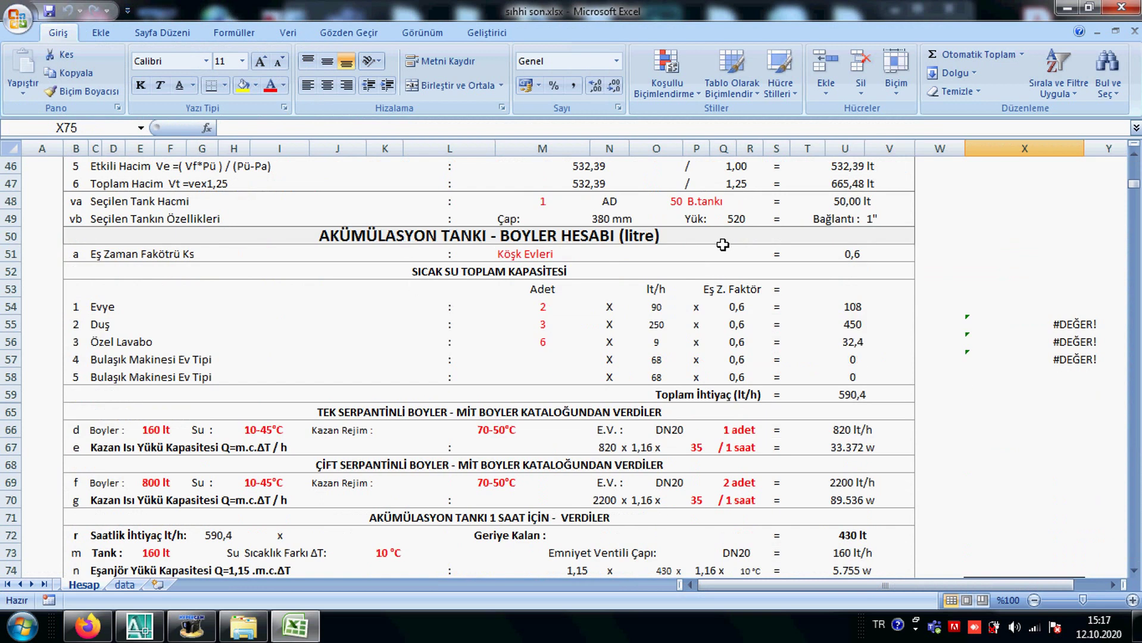
# - Set the Eş Zaman Faktörü Ks building type in the accumulation tank calculation to "20 yataklı otel" and check the resulting factor
pyautogui.click(587, 255)
pyautogui.click(770, 255)
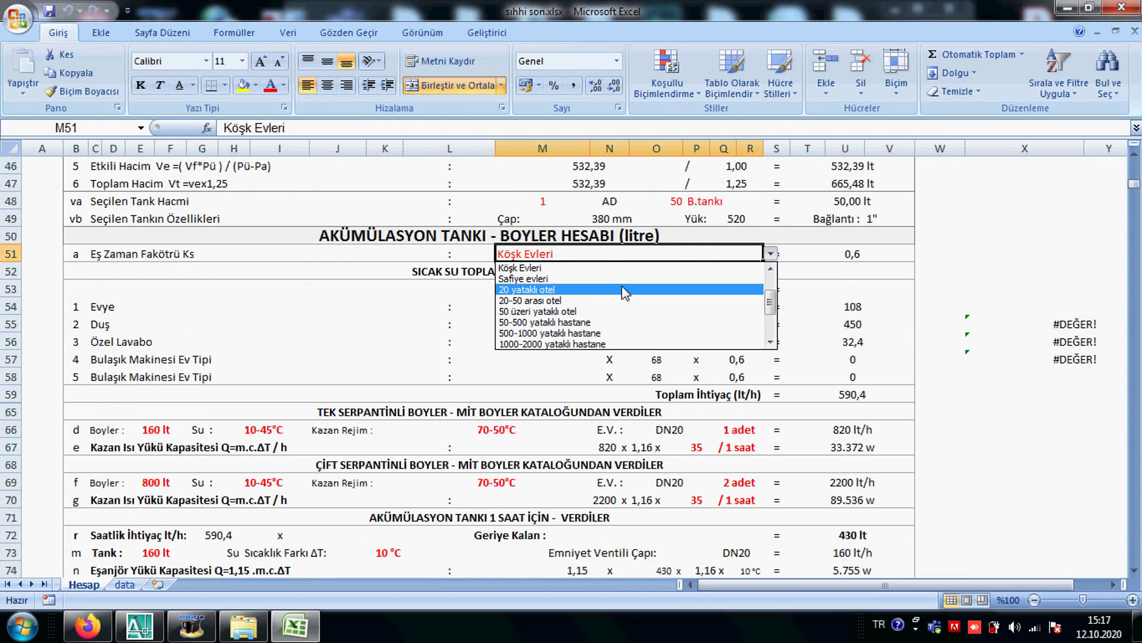
pyautogui.scroll(-1, 760, 324)
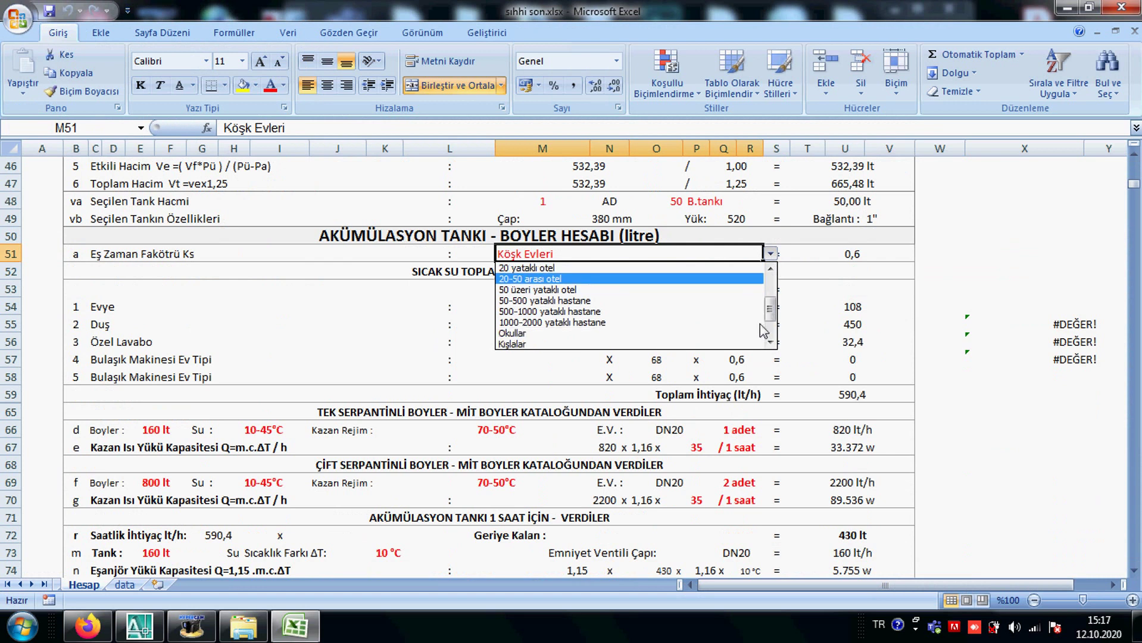
pyautogui.click(566, 269)
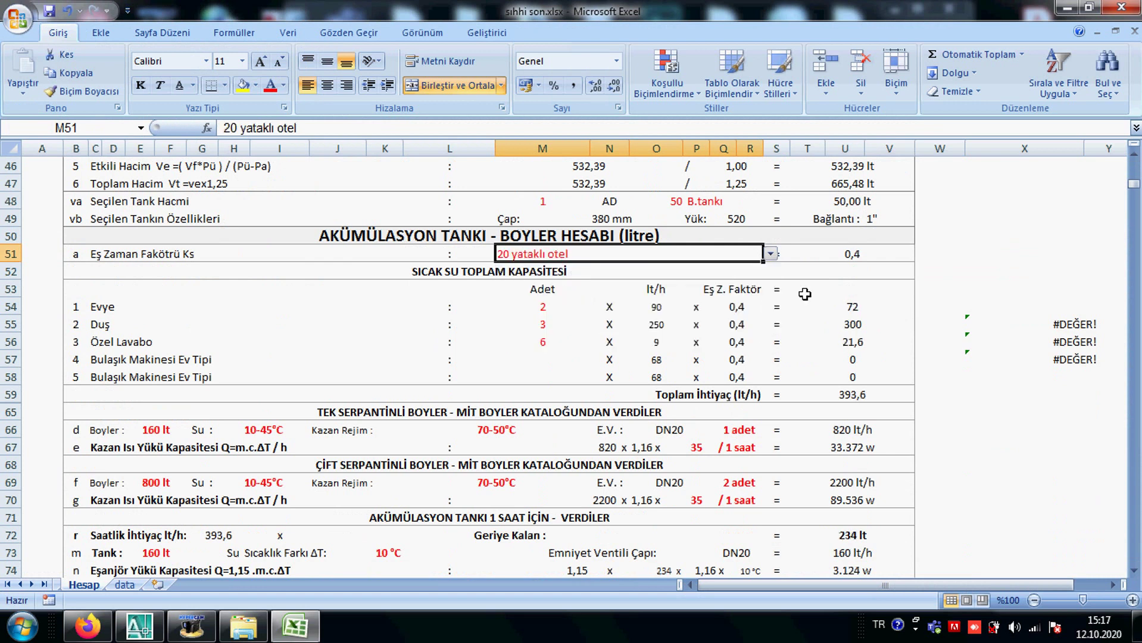
pyautogui.click(853, 256)
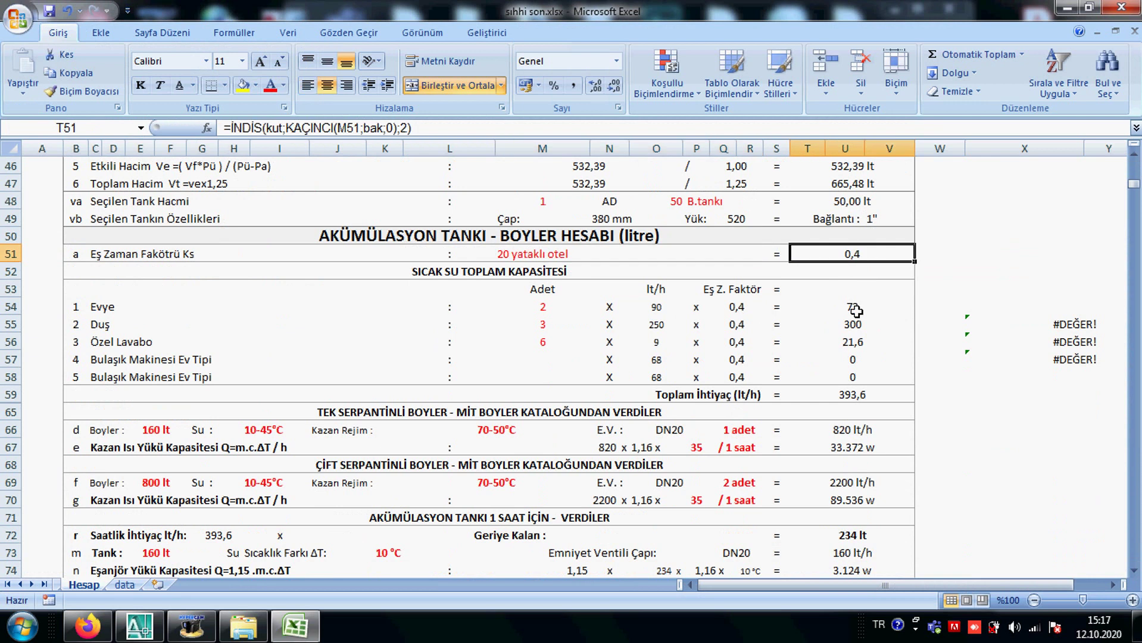
# - Switch to the AutoCAD drawing and examine the number of Duş units on the hotel floors
pyautogui.click(139, 626)
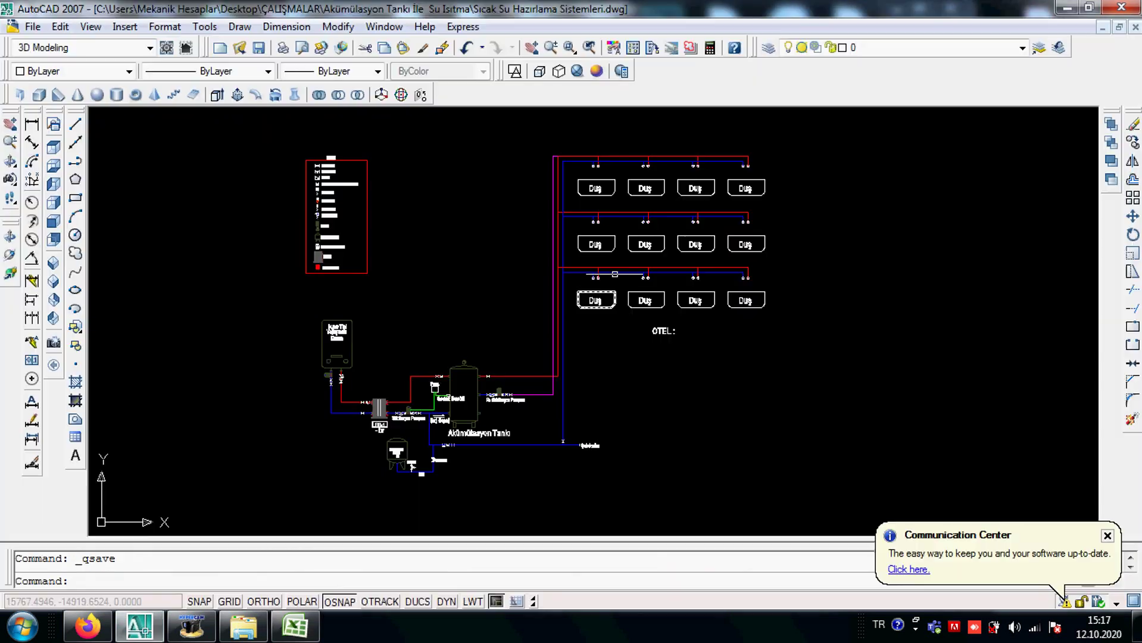
pyautogui.scroll(3, 649, 214)
pyautogui.moveTo(690, 309); pyautogui.dragTo(540, 314, button='middle')
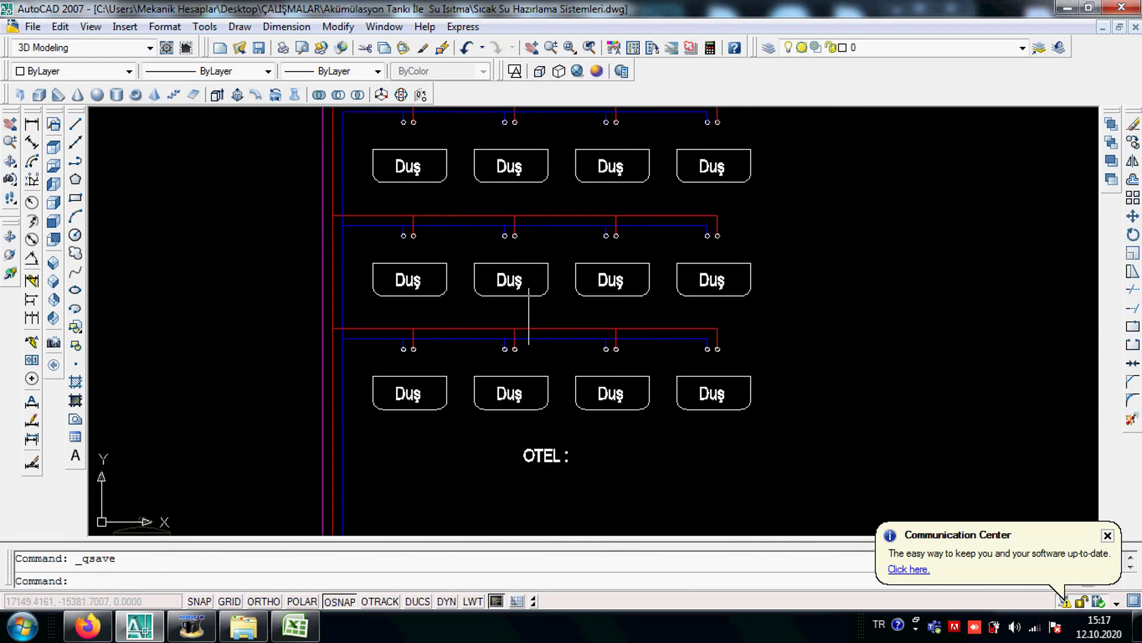
pyautogui.scroll(-2, 529, 316)
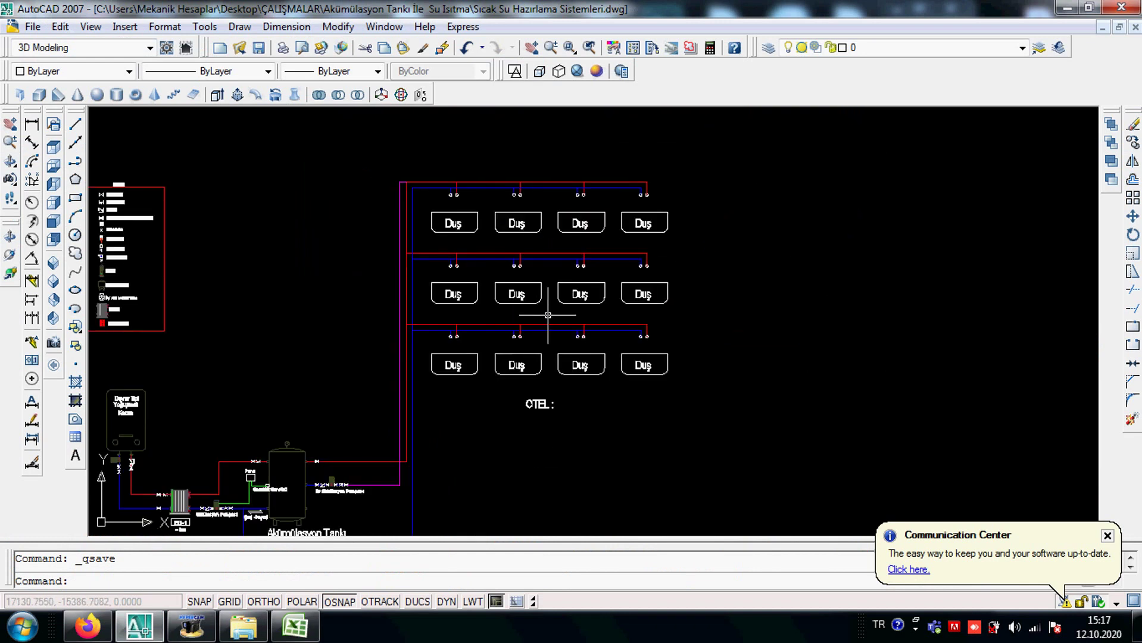
# - Switch back to Excel and clear the Adet quantities for Evye, Duş and Özel Lavabo
pyautogui.click(305, 628)
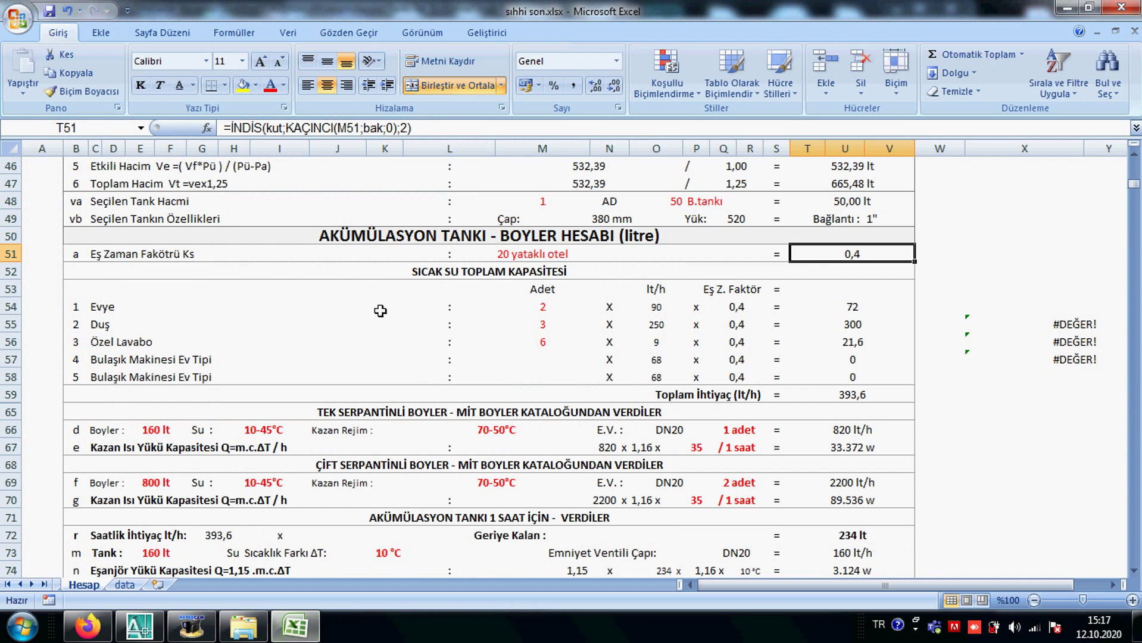
pyautogui.moveTo(543, 307); pyautogui.dragTo(547, 339)
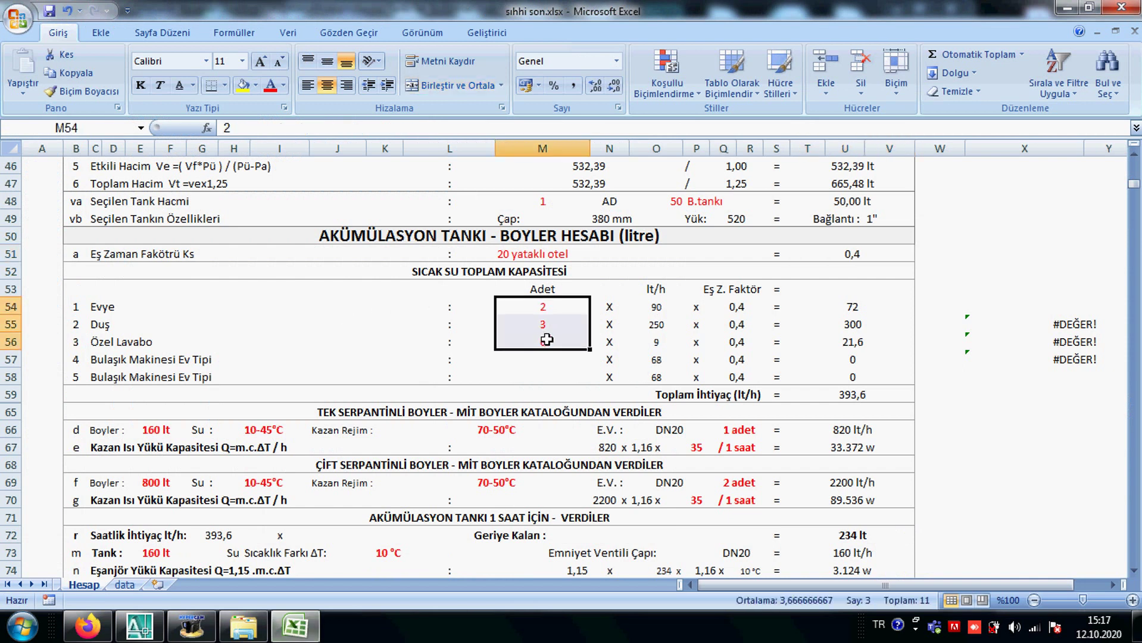
pyautogui.press('Delete')
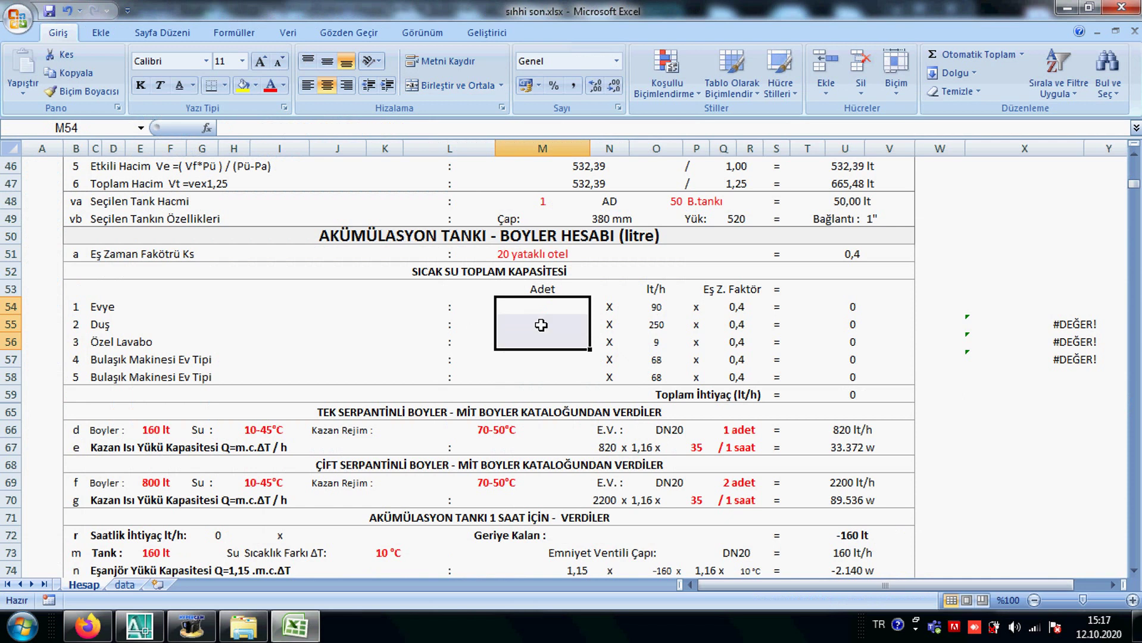
# - Check the hourly consumption per Duş and set the Duş quantity to 12
pyautogui.click(542, 324)
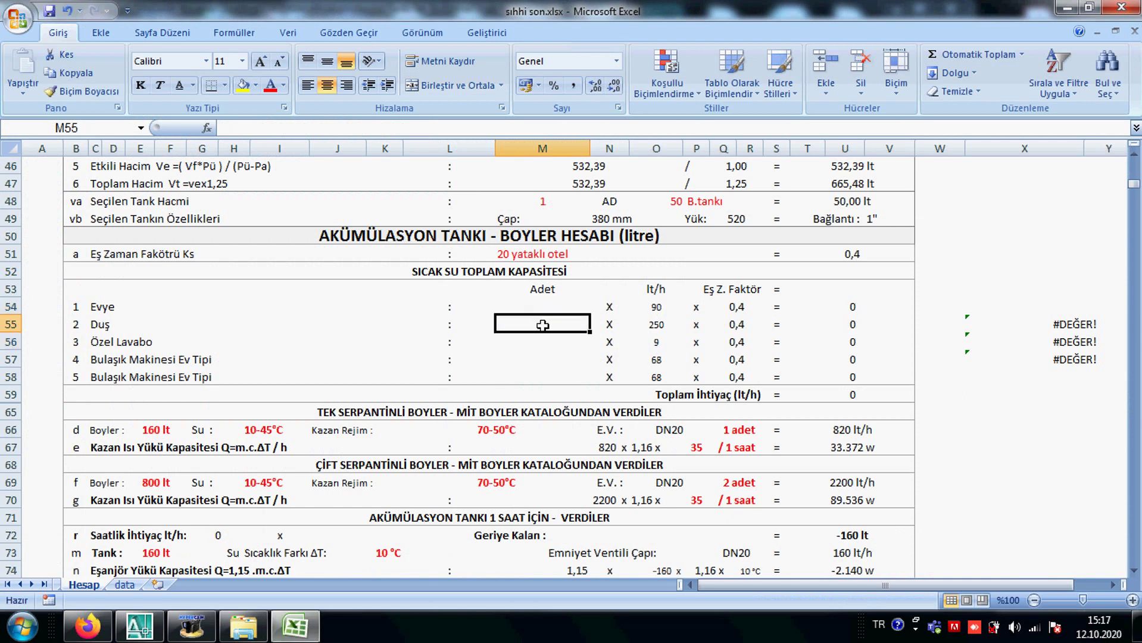
pyautogui.click(661, 326)
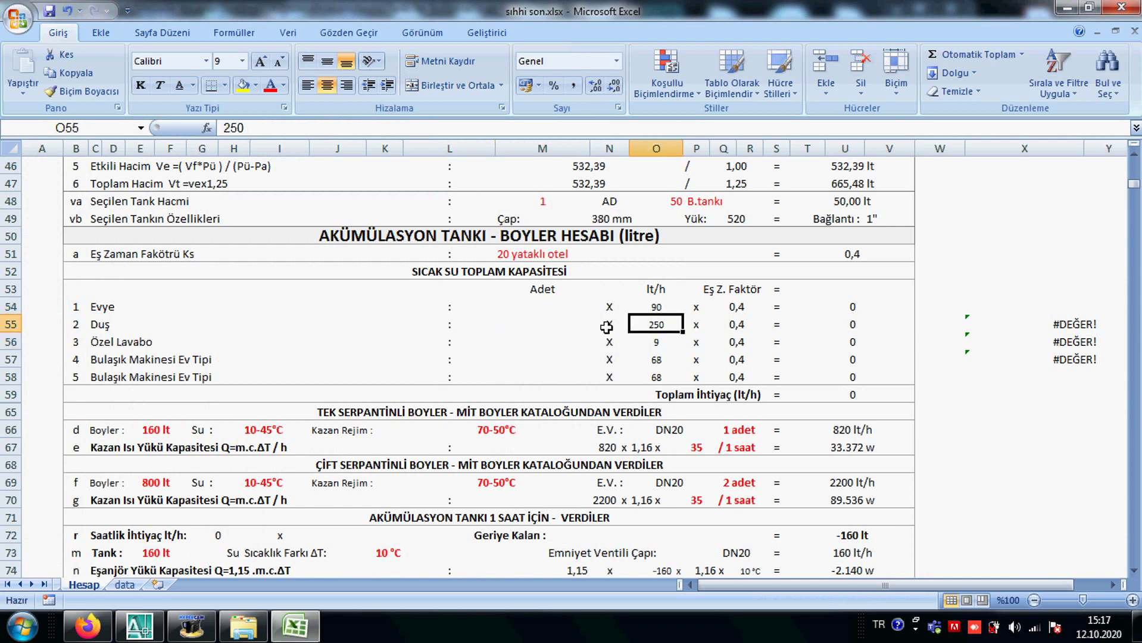
pyautogui.click(555, 328)
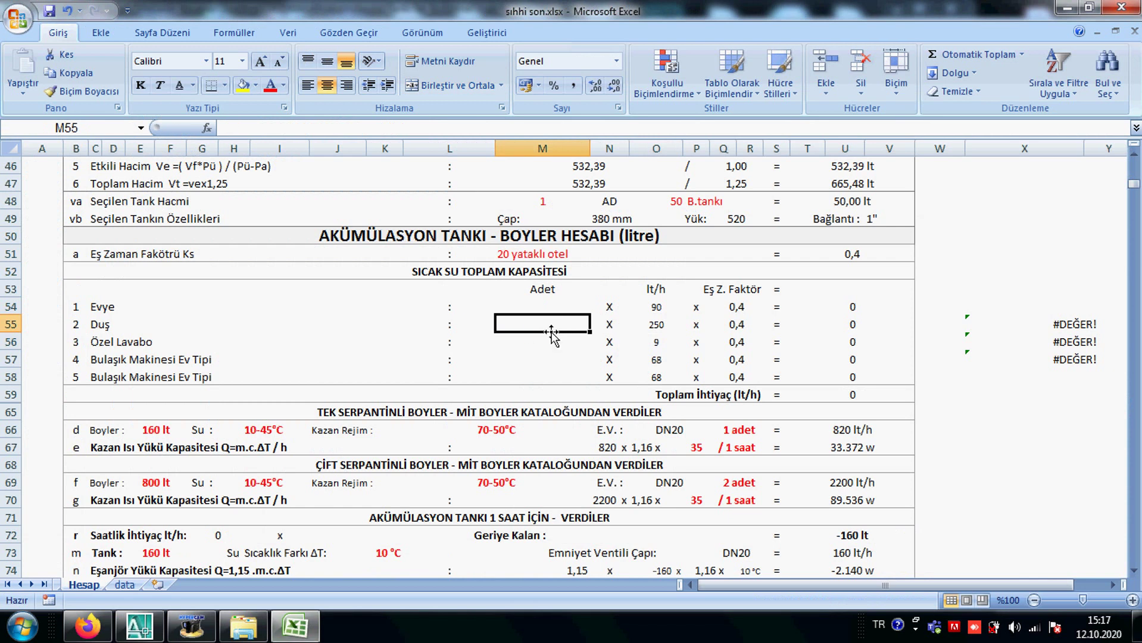
pyautogui.write('12')
pyautogui.press('Return')
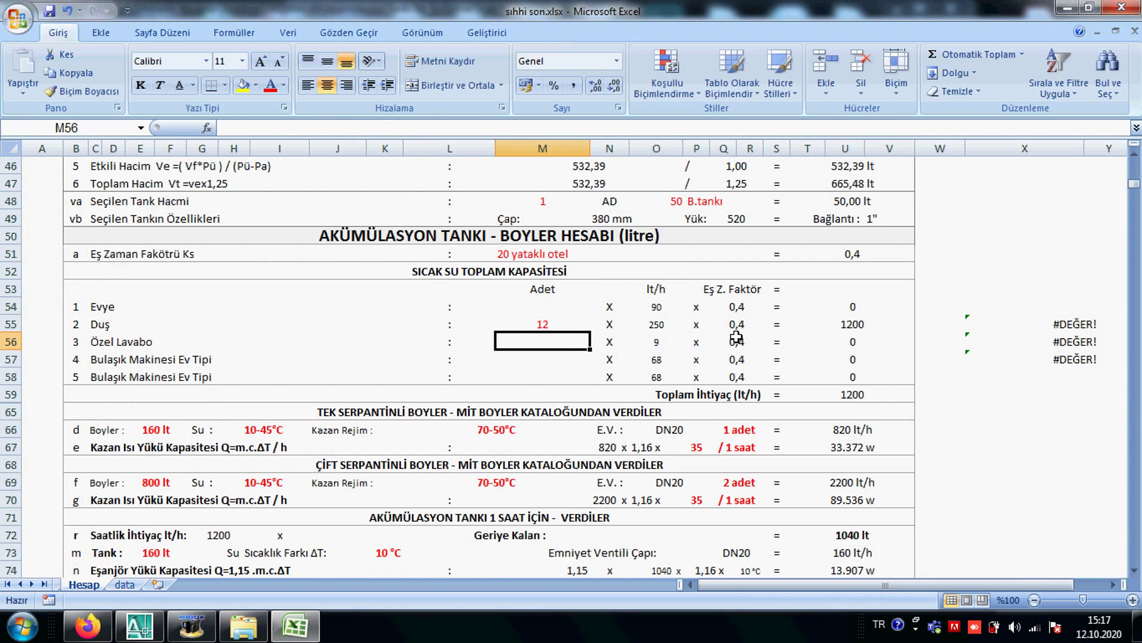
# - Inspect the formulas behind the Duş demand, its simultaneity factor and the Toplam İhtiyaç (lt/h) total
pyautogui.click(852, 330)
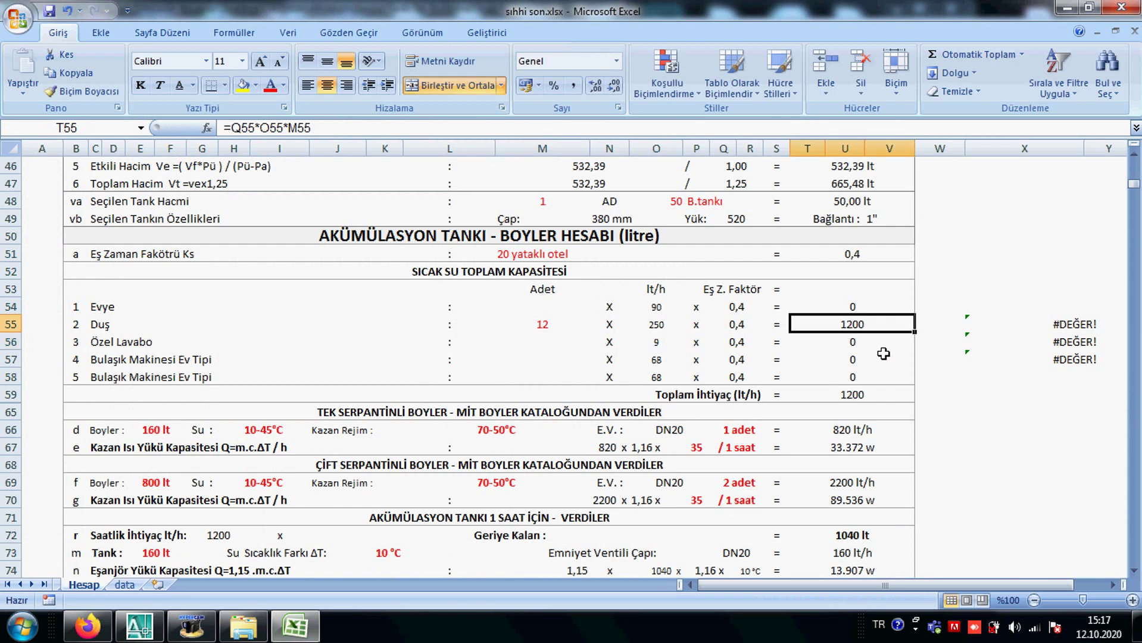
pyautogui.click(745, 329)
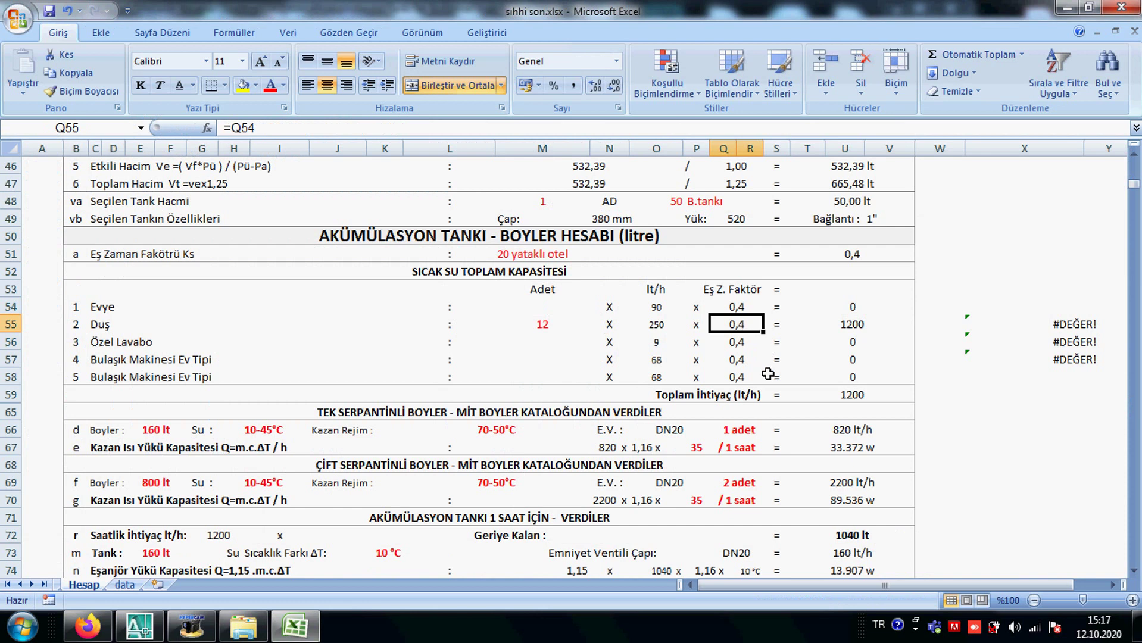
pyautogui.click(860, 397)
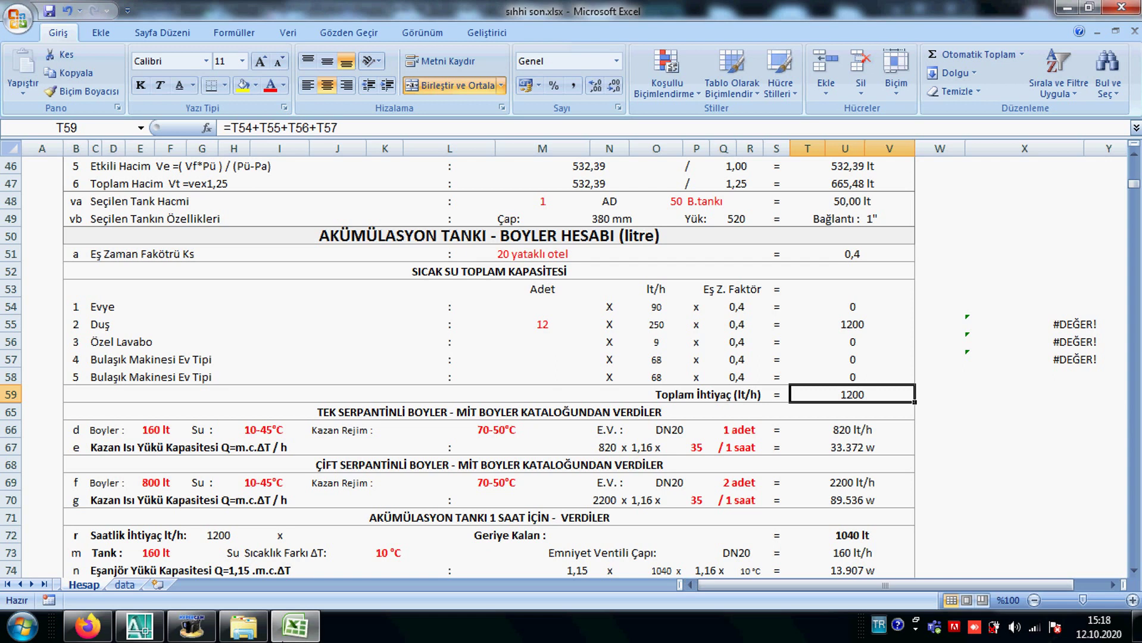
# - Switch to the AutoCAD drawing and examine the recirculation line between the accumulation tank and the hotel showers
pyautogui.click(137, 631)
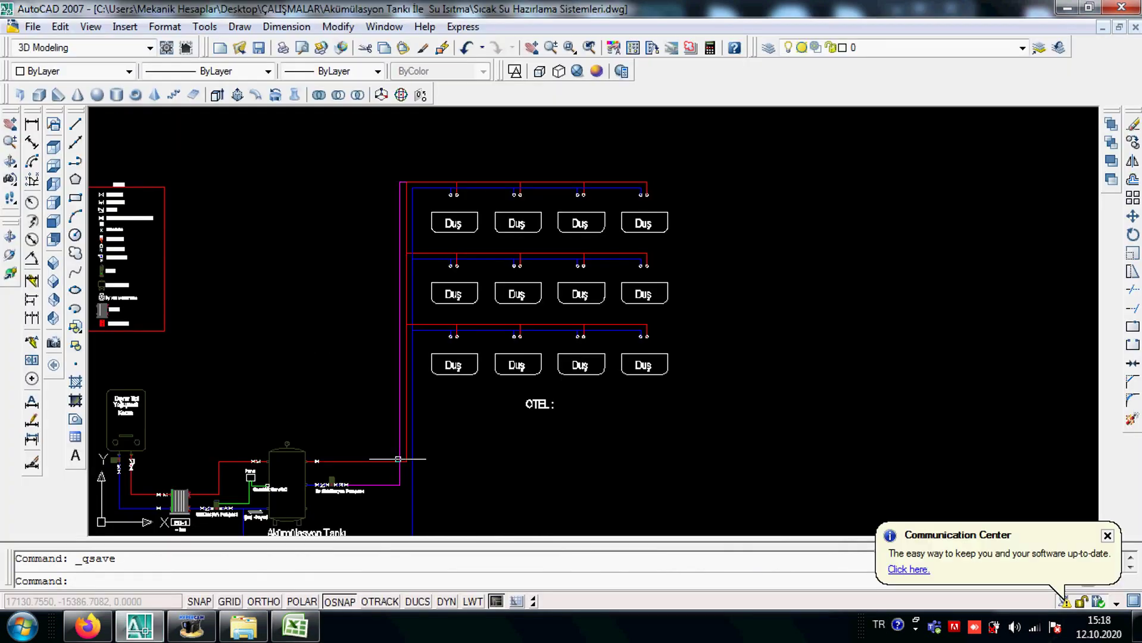
pyautogui.scroll(3, 374, 497)
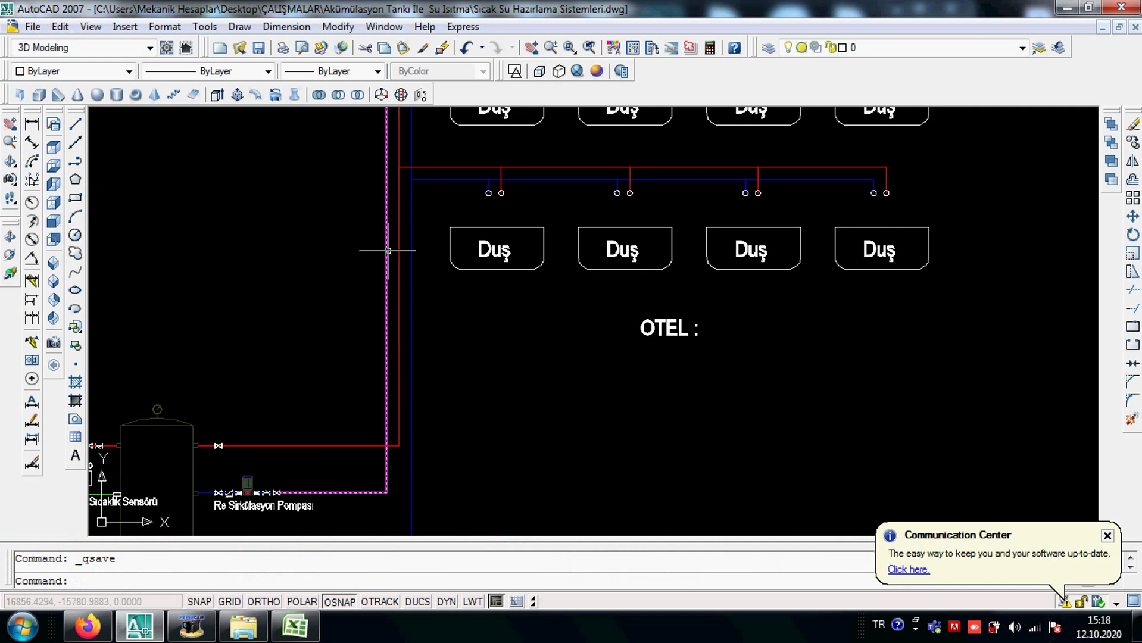
pyautogui.scroll(-2, 612, 323)
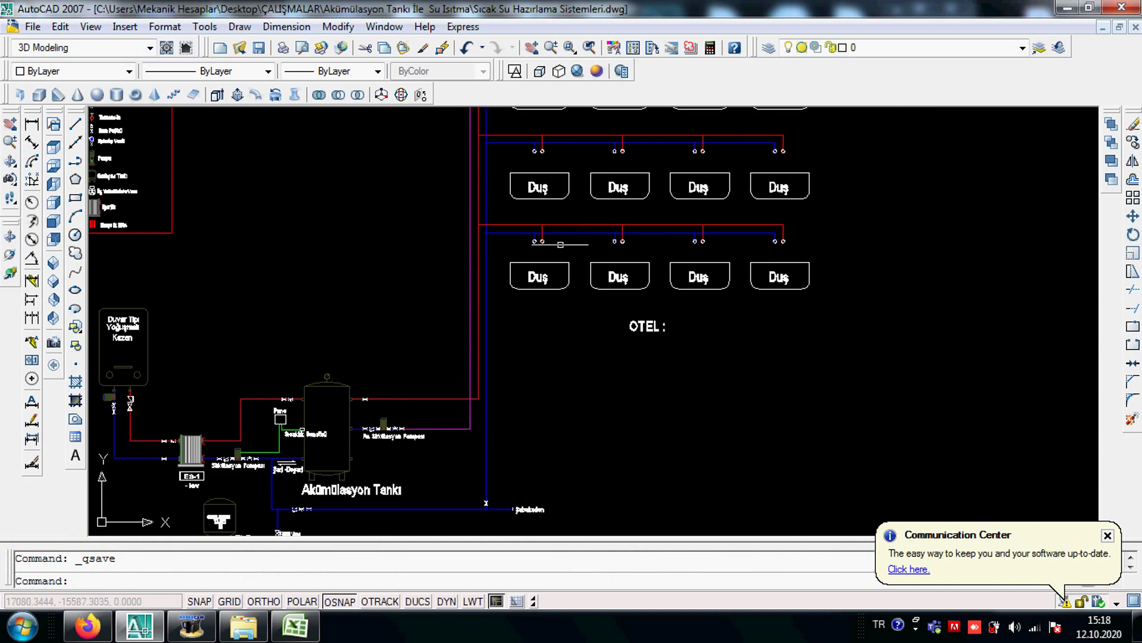
# - Switch to Excel and review the TEK and ÇİFT SERPANTİNLİ BOYLER sections through to the AKÜMÜLASYON TANKI 1 SAAT İÇİN heading
pyautogui.click(296, 626)
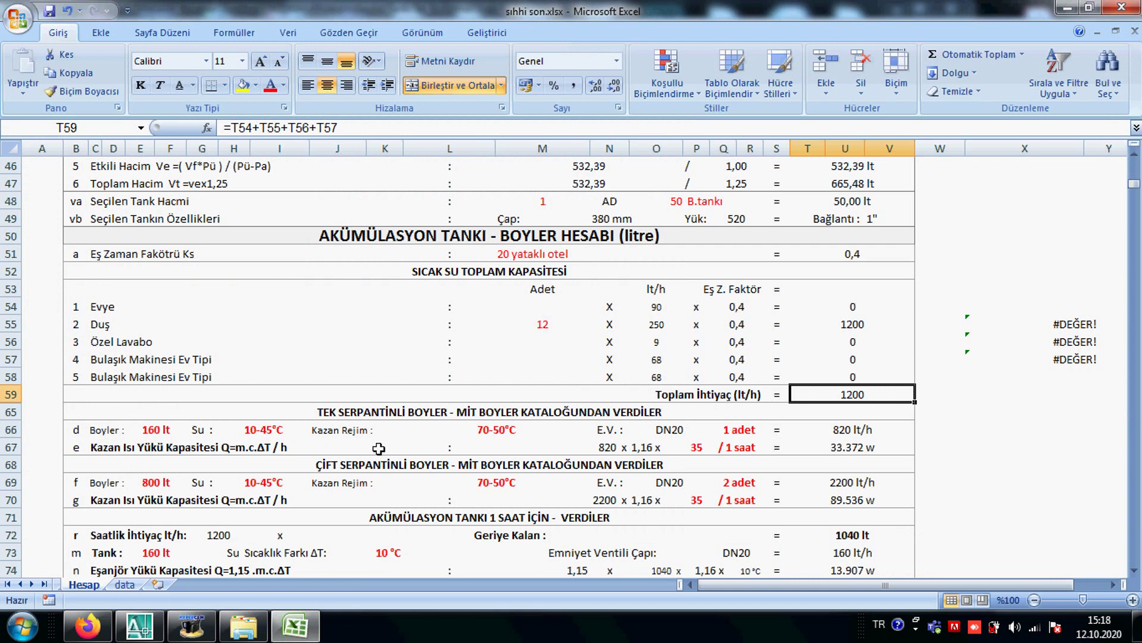
pyautogui.scroll(-2, 378, 448)
pyautogui.press('Down')
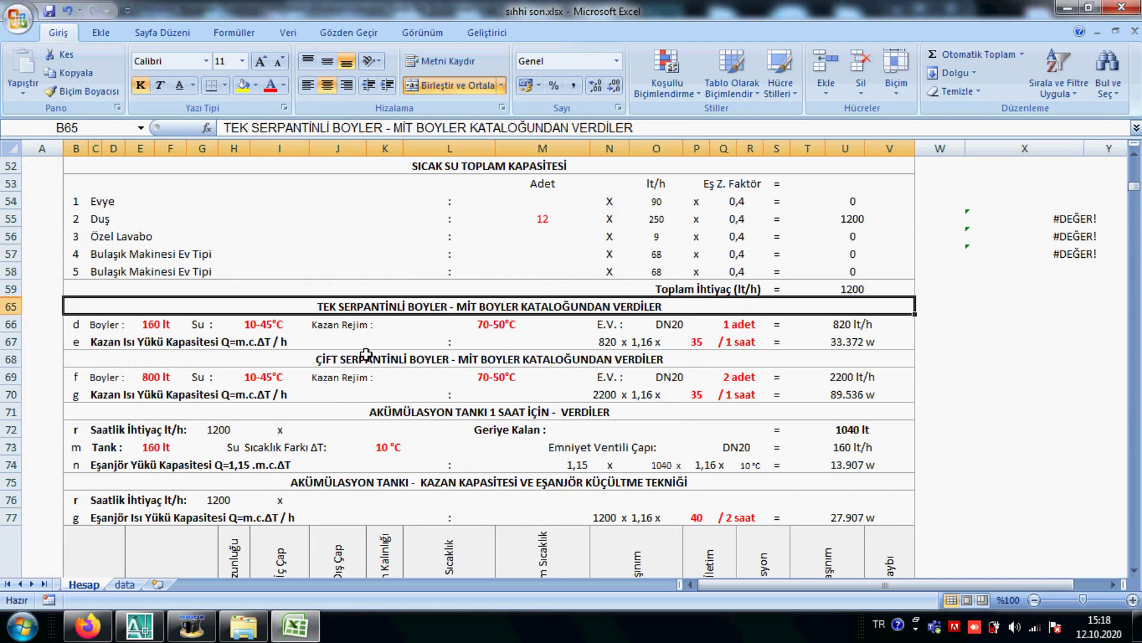
pyautogui.click(366, 356)
pyautogui.scroll(-1, 368, 360)
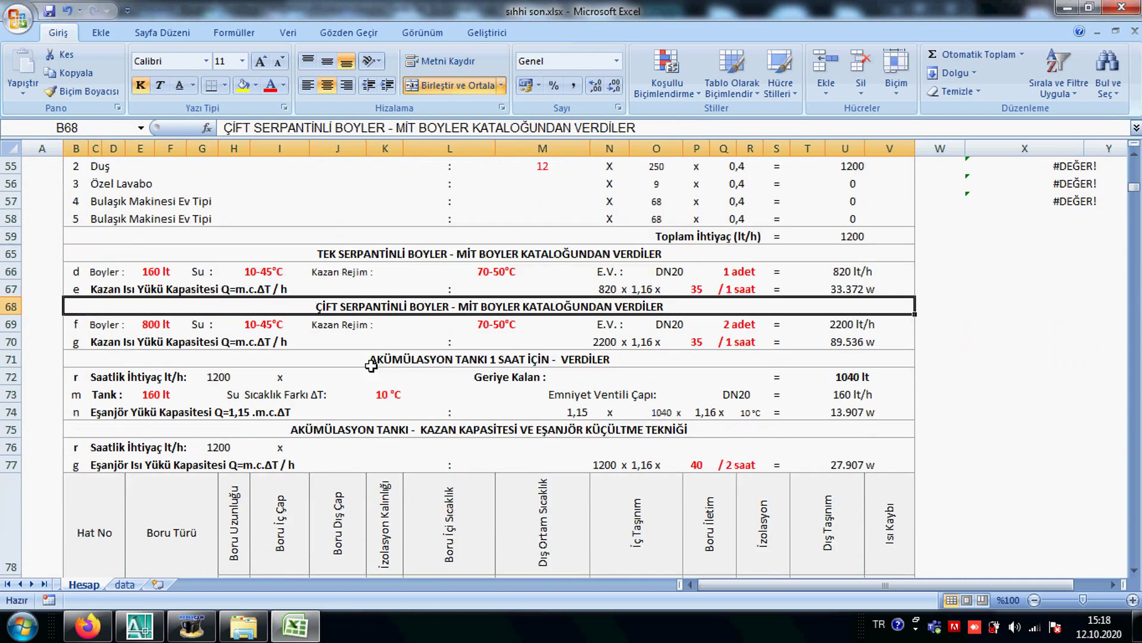
pyautogui.scroll(-2, 371, 365)
pyautogui.click(417, 273)
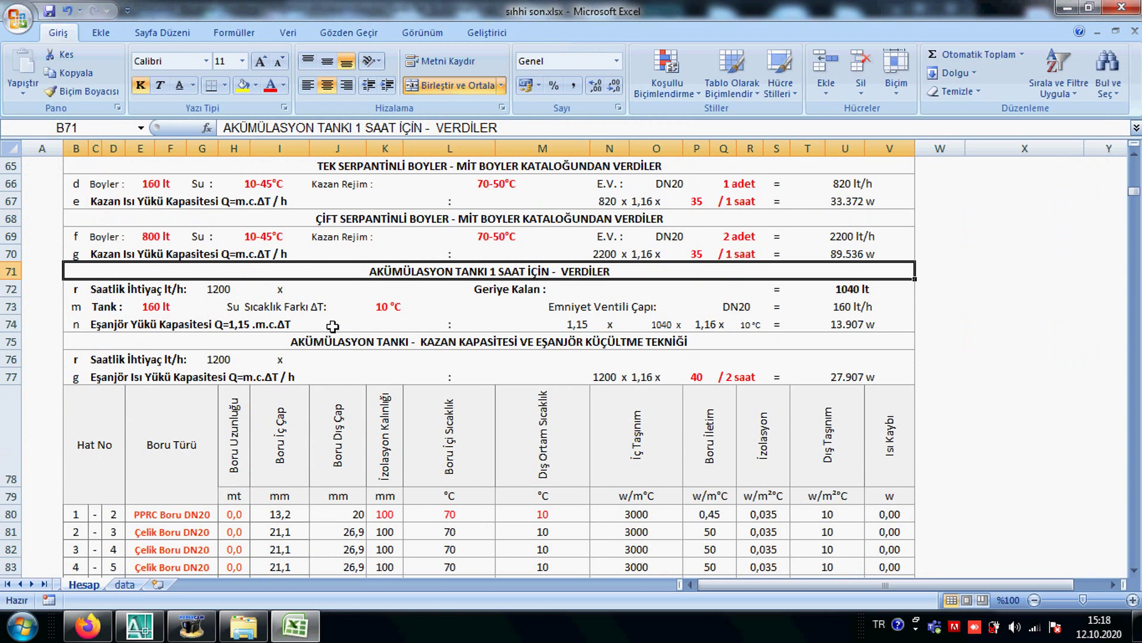
# - Check the selectable tank volumes in the 1 SAAT İÇİN section and the formulas behind Geriye Kalan and Saatlik İhtiyaç
pyautogui.click(173, 308)
pyautogui.click(194, 307)
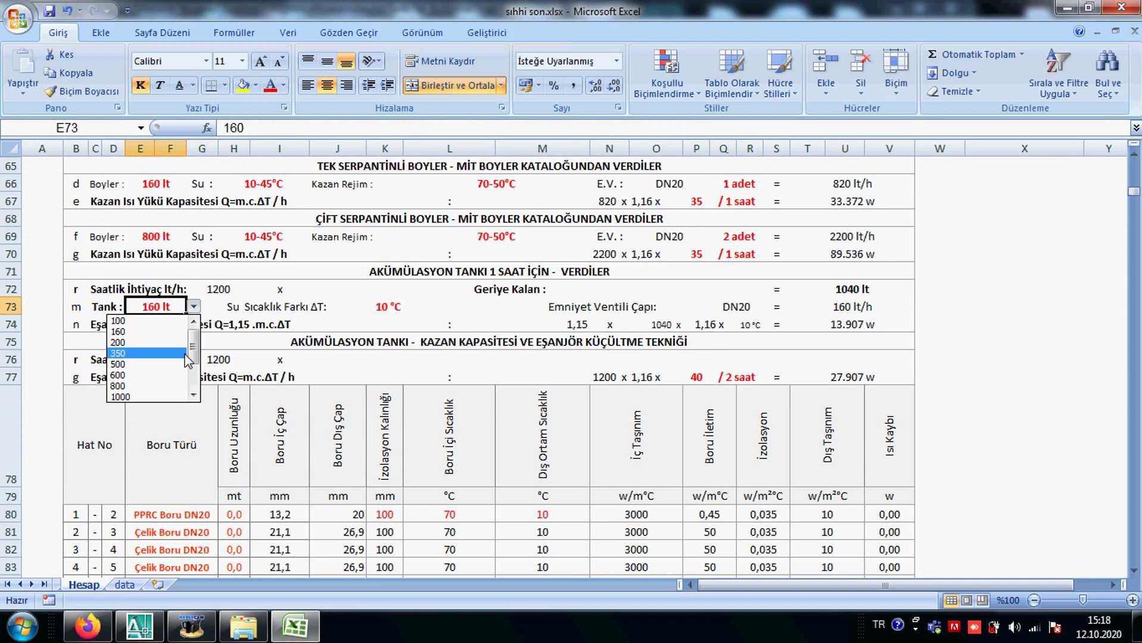
pyautogui.press('Escape')
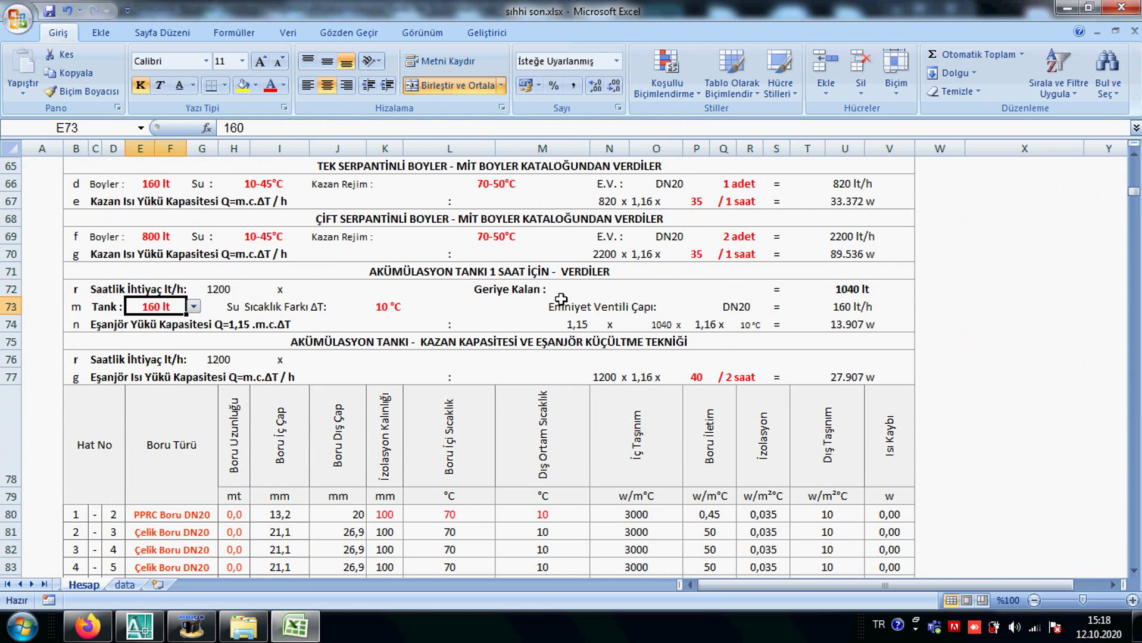
pyautogui.click(855, 294)
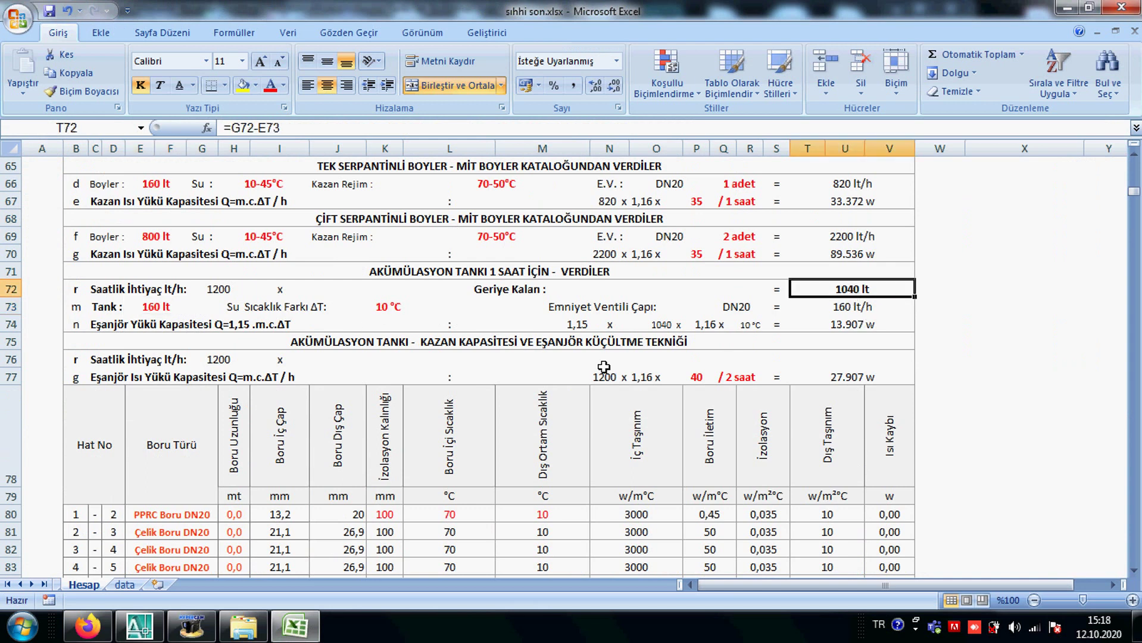
pyautogui.click(231, 290)
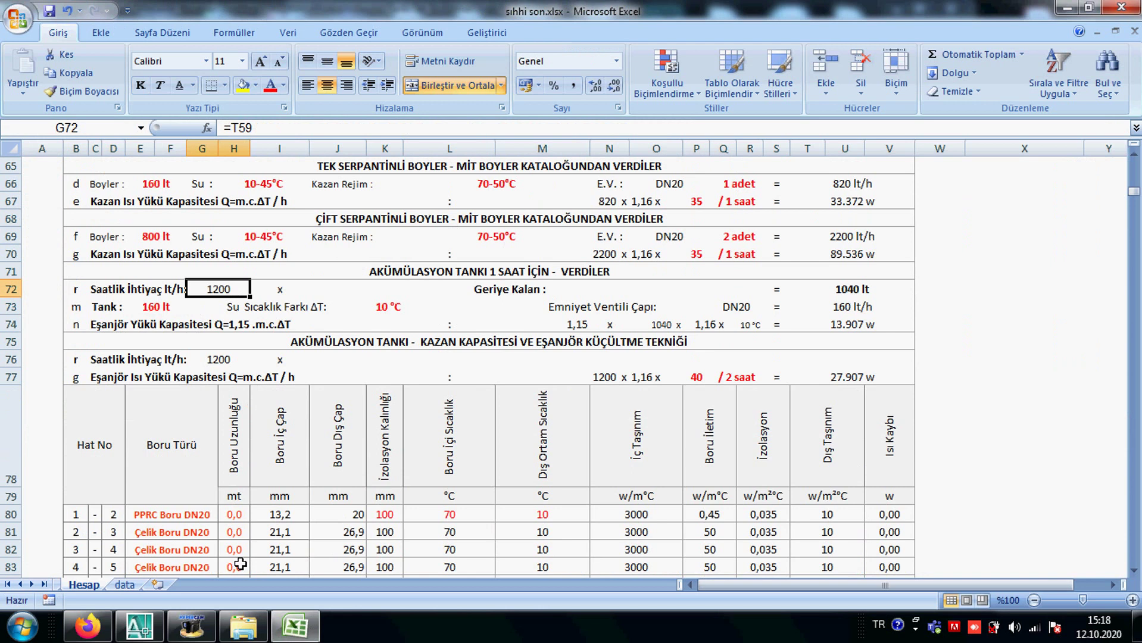
# - Switch to the AutoCAD drawing and show the boiler, heat exchanger and accumulation tank assembly
pyautogui.click(139, 626)
pyautogui.scroll(2, 472, 316)
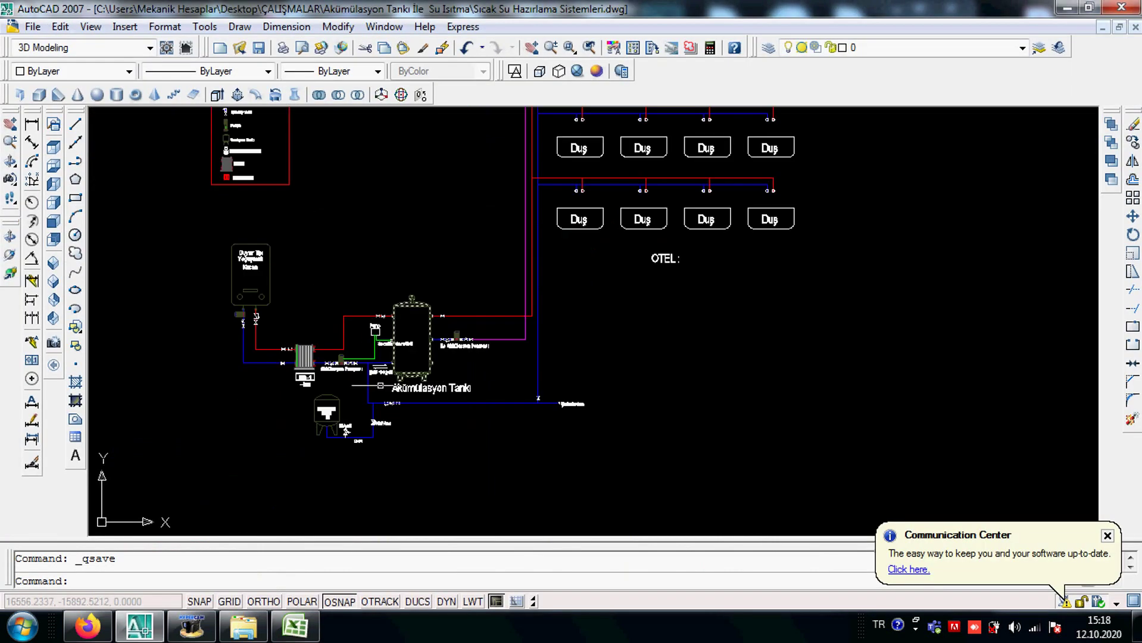
pyautogui.moveTo(219, 240); pyautogui.dragTo(323, 168, button='middle')
pyautogui.click(323, 169)
pyautogui.click(604, 450)
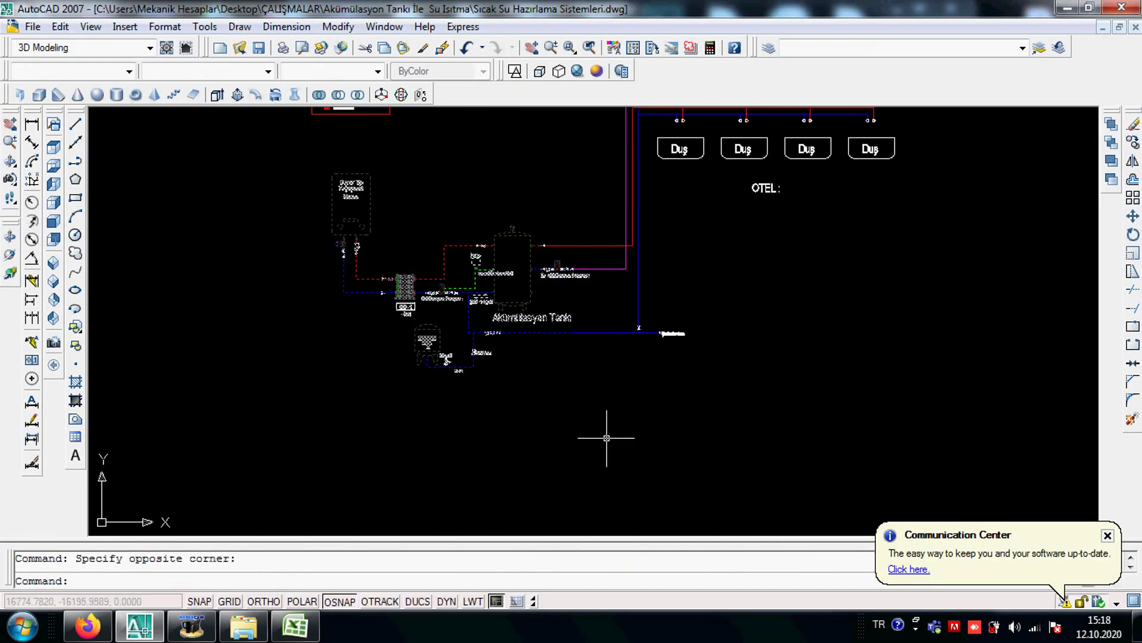
pyautogui.click(575, 419)
pyautogui.click(313, 178)
pyautogui.press('Escape')
# - Copy the boiler, heat exchanger, expansion tank and accumulation tank assembly straight below the original diagram with Ortho on
pyautogui.click(268, 157)
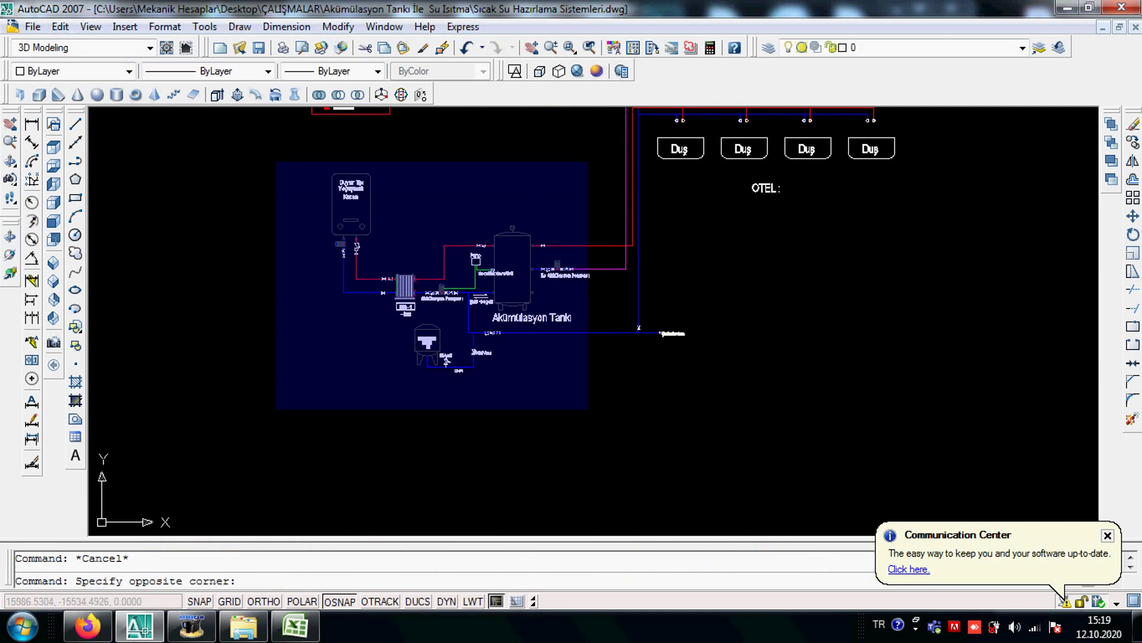
pyautogui.click(612, 427)
pyautogui.click(1133, 142)
pyautogui.scroll(-4, 541, 292)
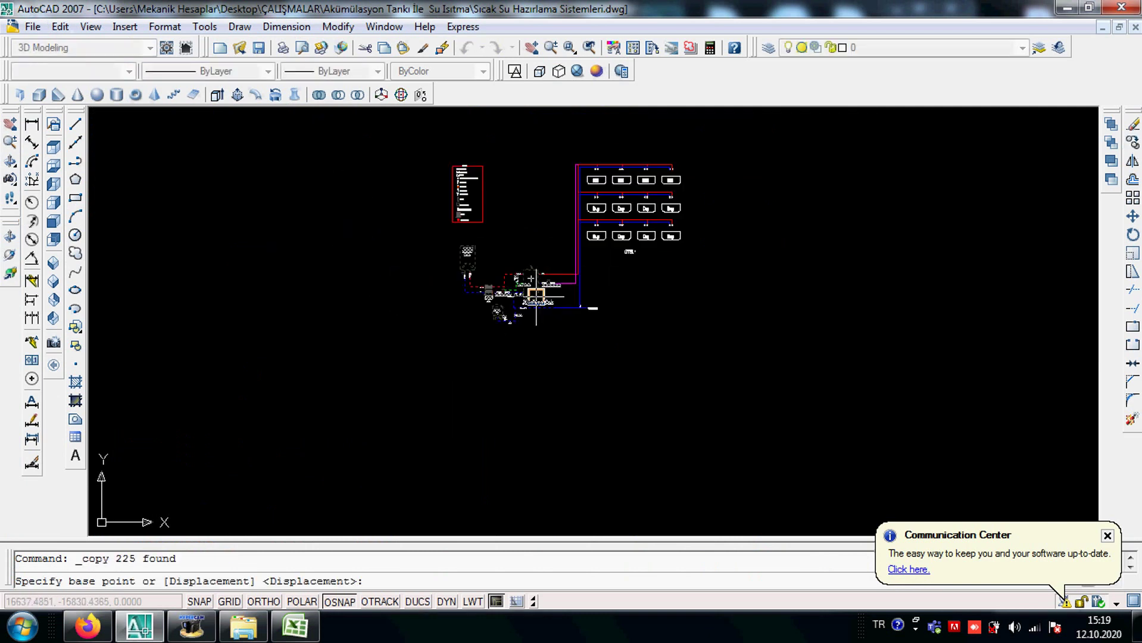
pyautogui.click(539, 320)
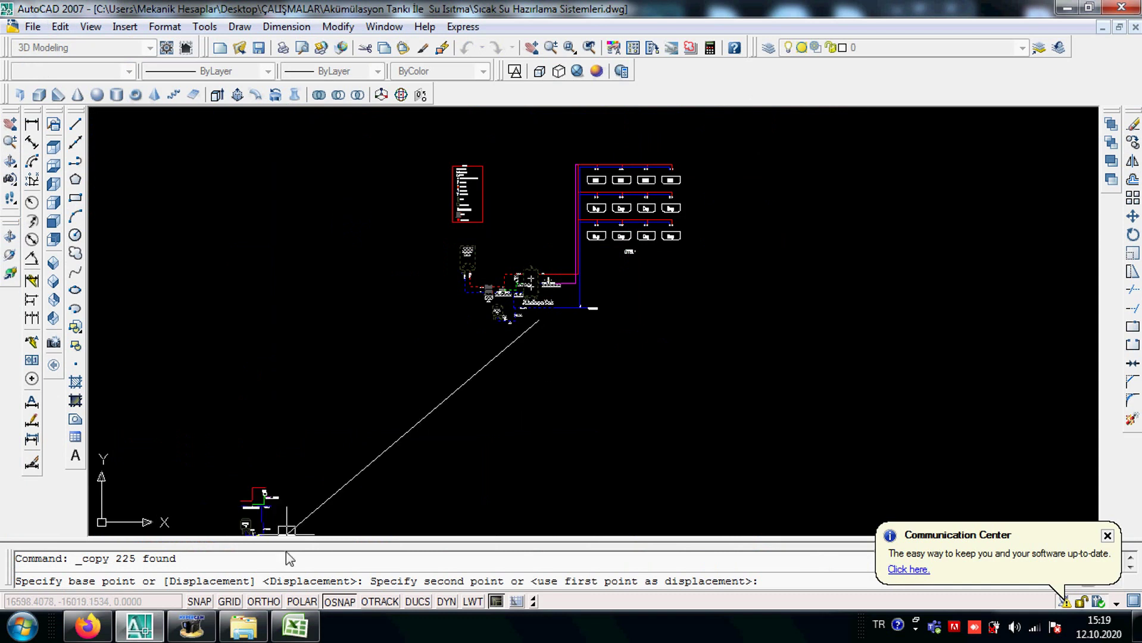
pyautogui.click(264, 601)
pyautogui.click(592, 487)
pyautogui.press('Escape')
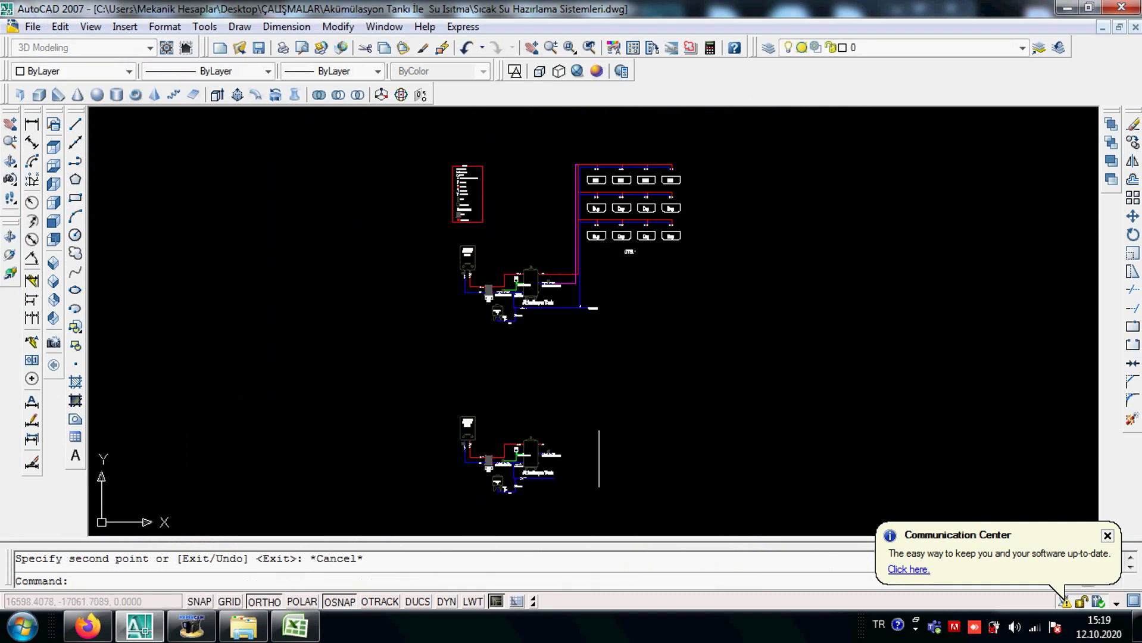
# - Erase the Re Sirkülasyon Pompası with its line and valves from the copied assembly
pyautogui.scroll(4, 575, 500)
pyautogui.scroll(3, 501, 489)
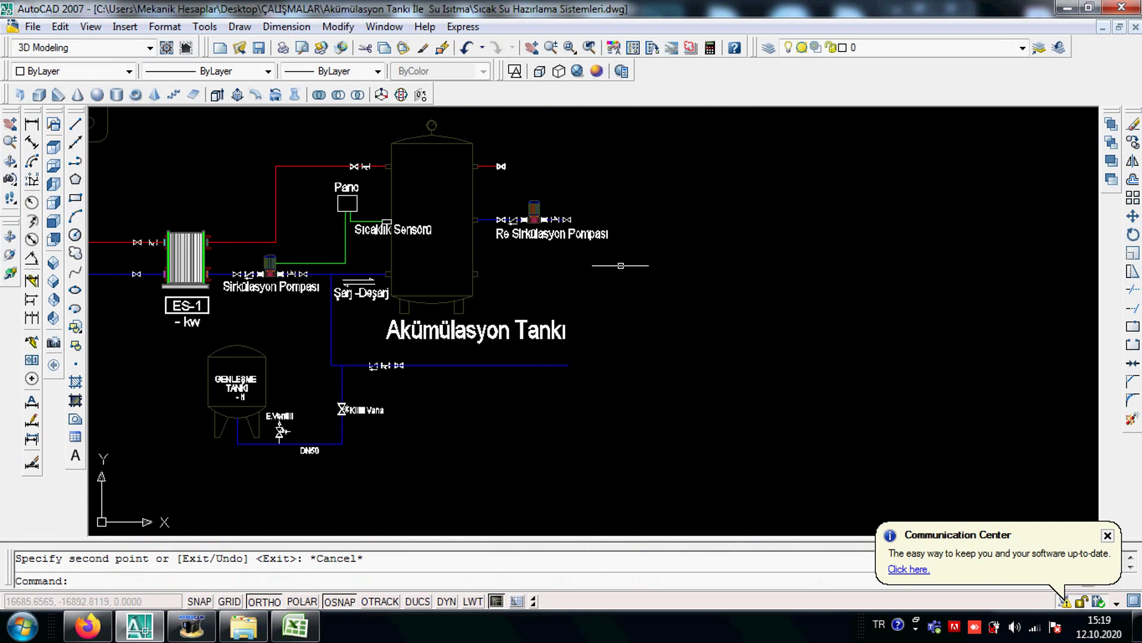
pyautogui.click(649, 269)
pyautogui.click(483, 197)
pyautogui.press('Delete')
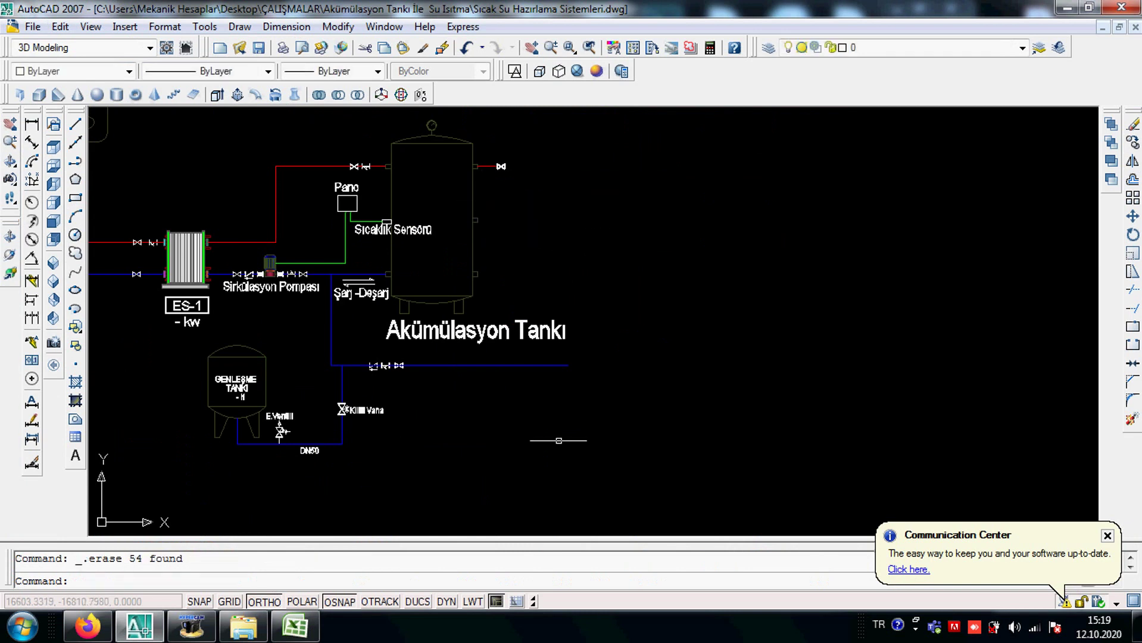
# - Move the Akümülasyon Tankı label of the copied assembly slightly to the left beneath the tank
pyautogui.click(541, 433)
pyautogui.click(391, 417)
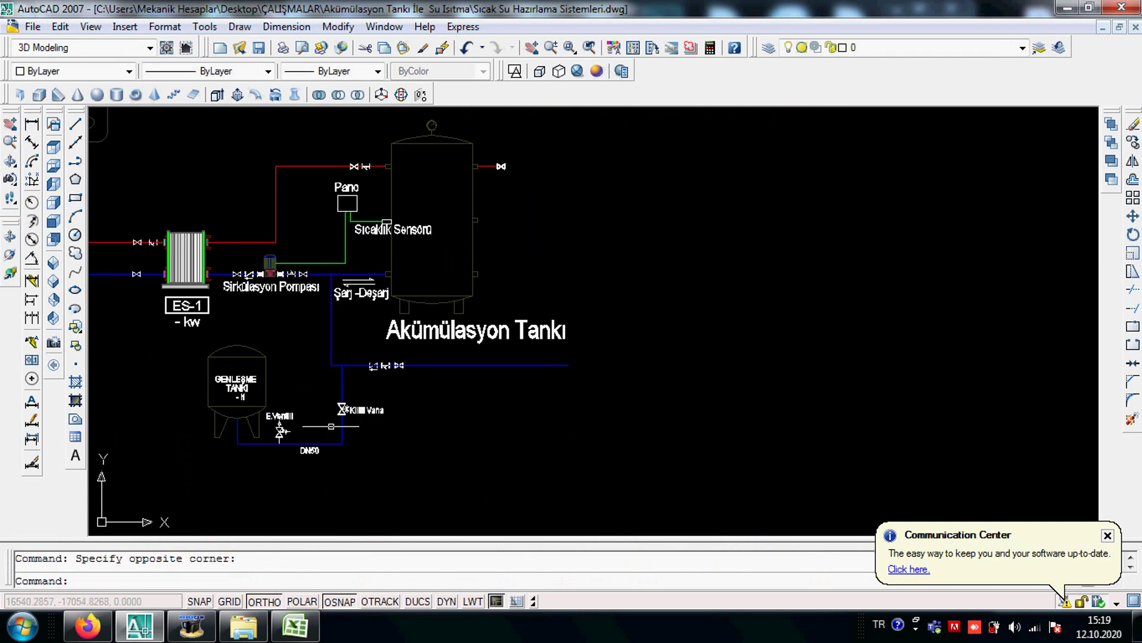
pyautogui.click(450, 333)
pyautogui.click(1133, 216)
pyautogui.click(819, 286)
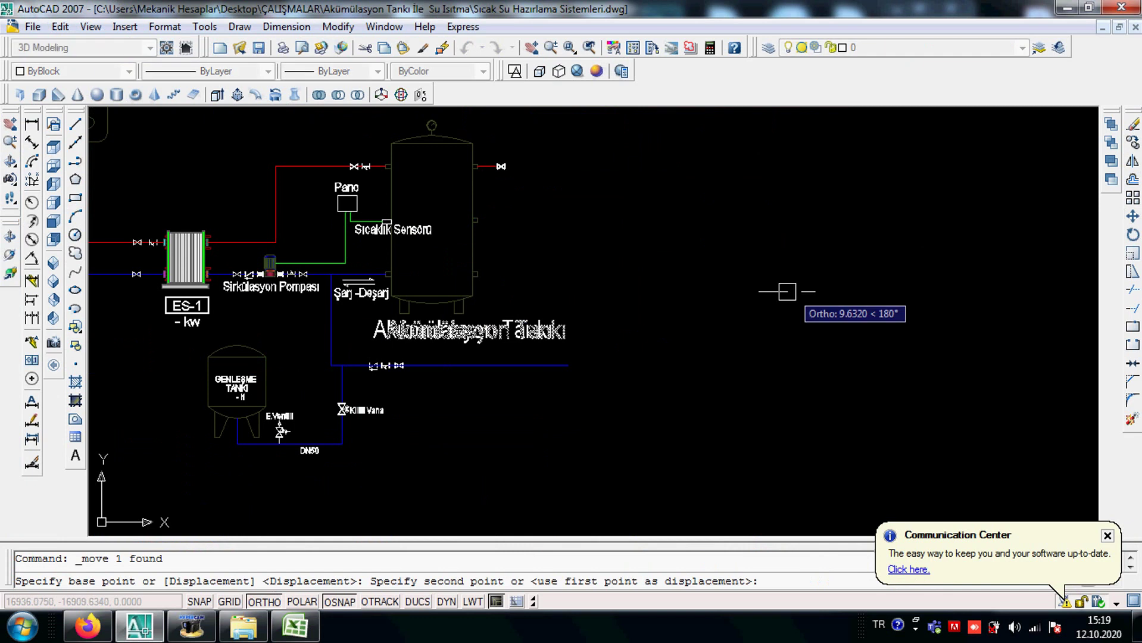
pyautogui.click(795, 285)
# - Erase the Pano box, its green control wiring and the Pano and Sıcaklık Sensörü labels beside the copied tank
pyautogui.scroll(2, 315, 183)
pyautogui.click(436, 317)
pyautogui.click(360, 195)
pyautogui.press('Delete')
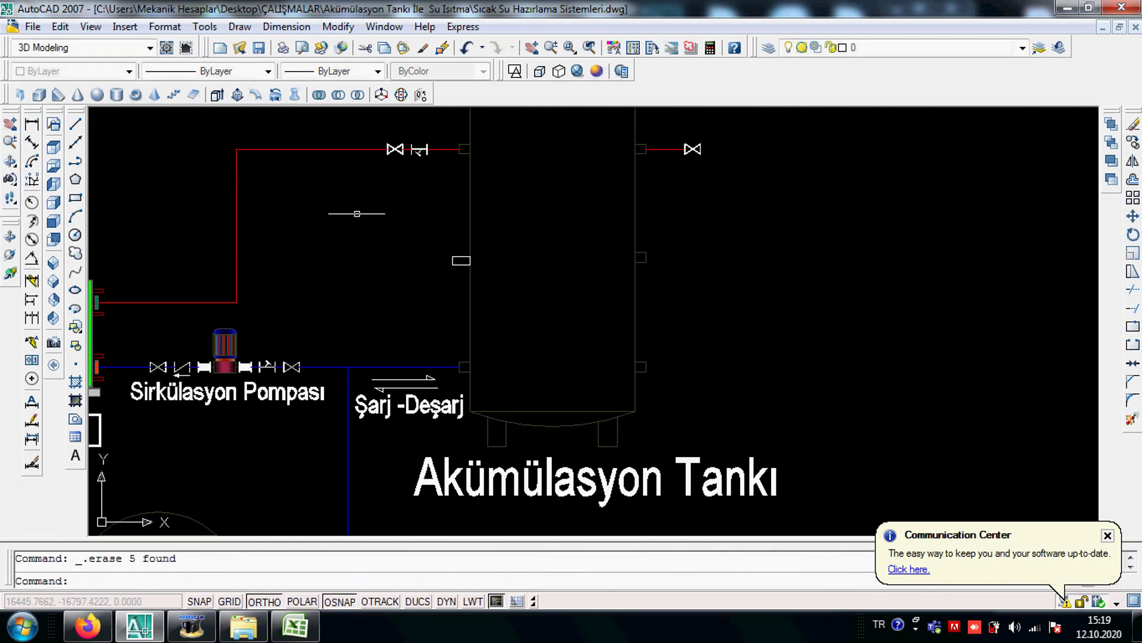
# - Copy the Akümülasyon Tankı label next to the valve on the copied tank's hot water outlet, with Ortho off
pyautogui.moveTo(151, 278); pyautogui.dragTo(547, 278, button='middle')
pyautogui.scroll(-1, 546, 279)
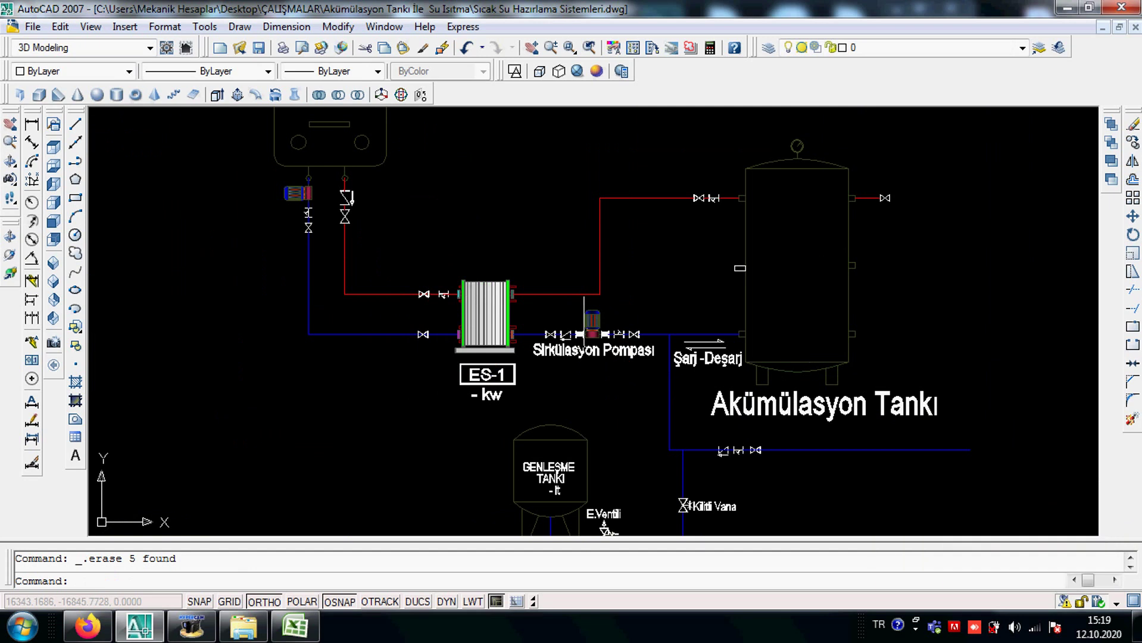
pyautogui.moveTo(546, 279); pyautogui.dragTo(356, 279, button='middle')
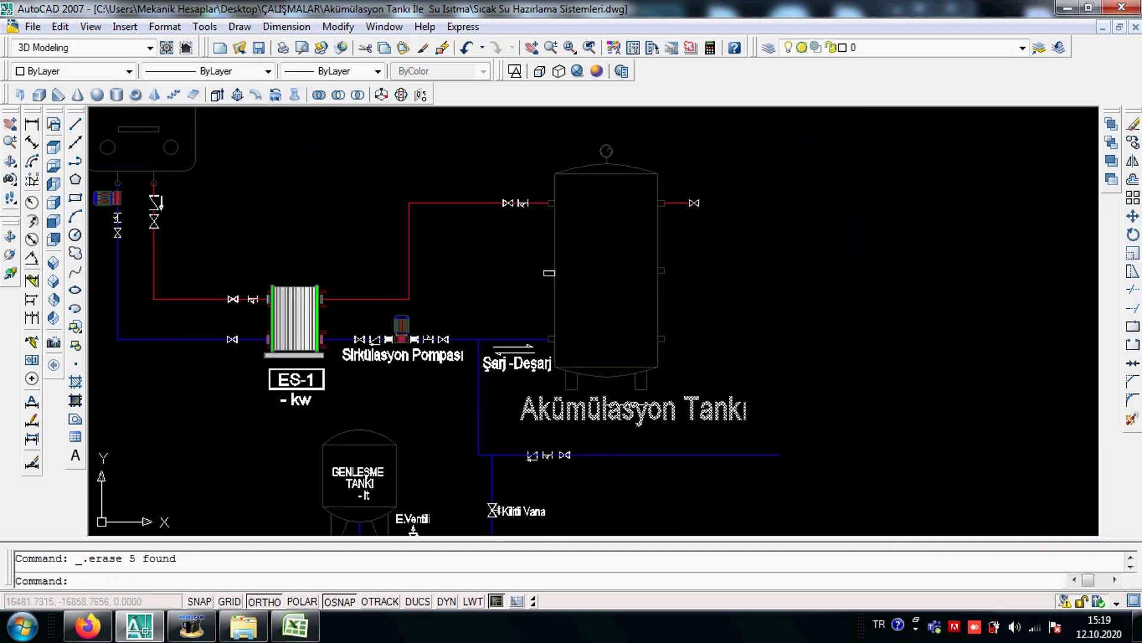
pyautogui.click(655, 410)
pyautogui.click(1133, 143)
pyautogui.click(521, 416)
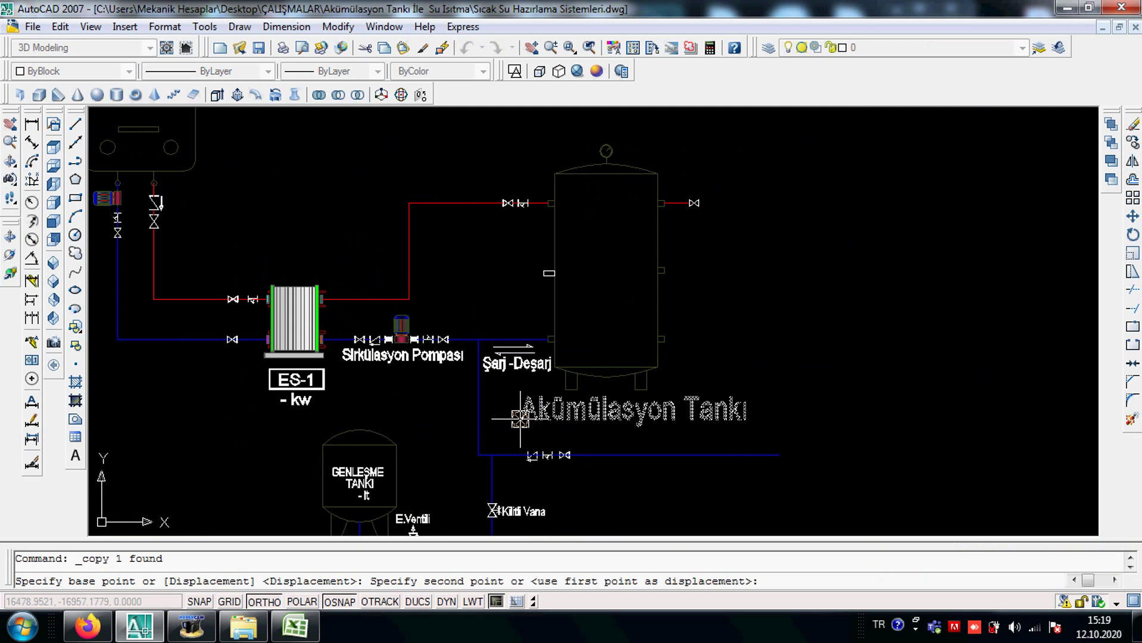
pyautogui.press('F8')
pyautogui.scroll(3, 678, 202)
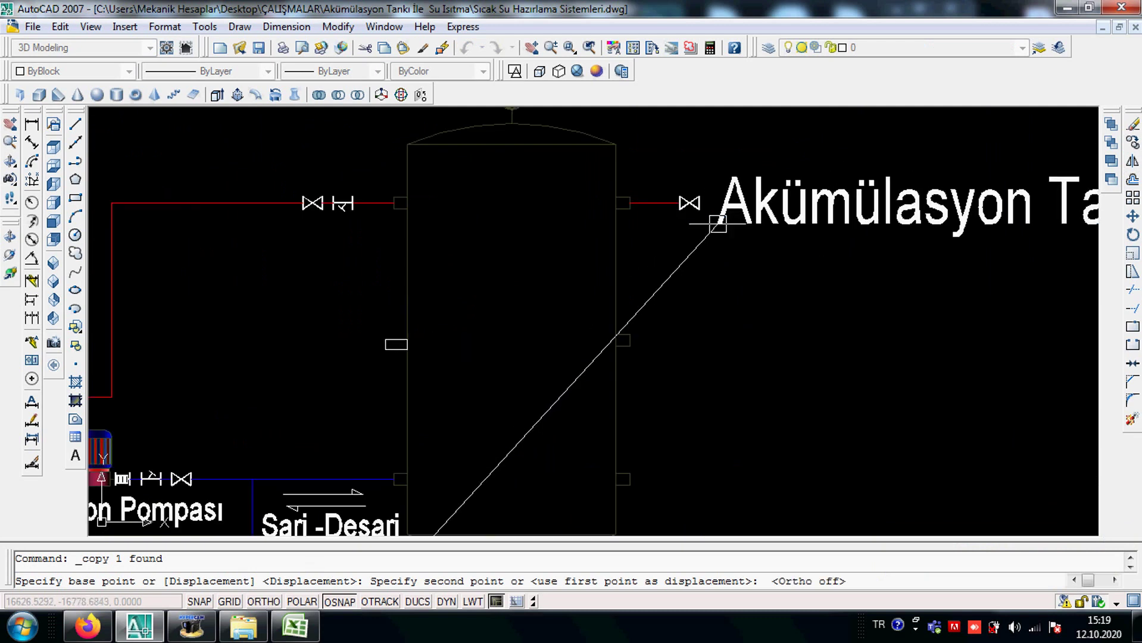
pyautogui.click(709, 225)
pyautogui.press('Return')
# - Change the text of the label beside the tank's hot water outlet valve to "1200 l/h"
pyautogui.doubleClick(783, 232)
pyautogui.write('1')
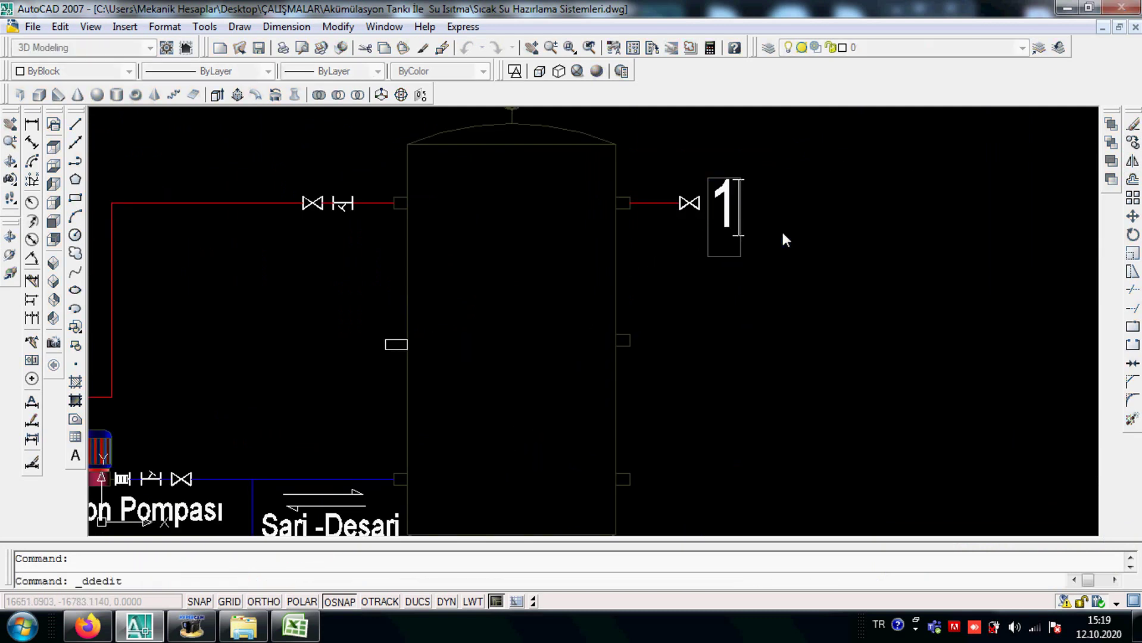
pyautogui.write('200 L')
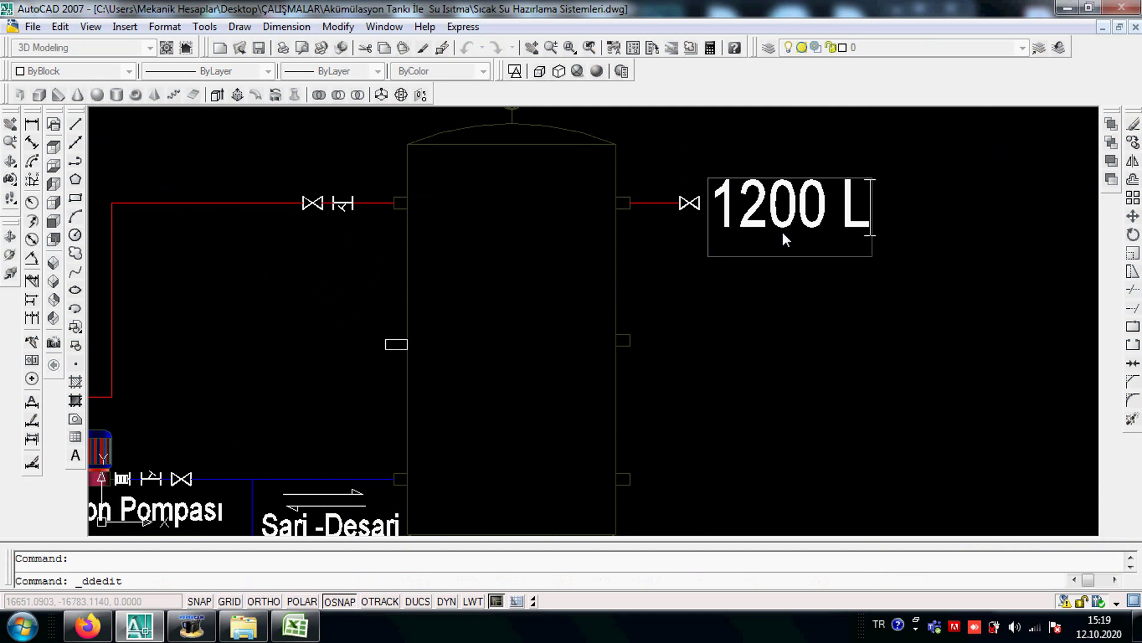
pyautogui.write('T')
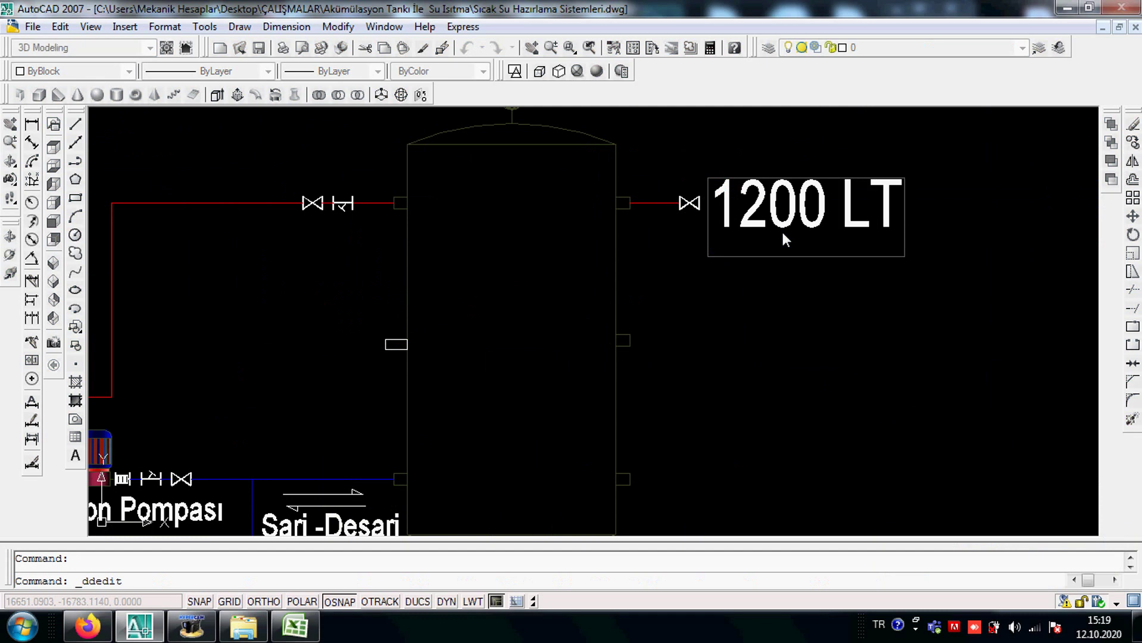
pyautogui.write('/')
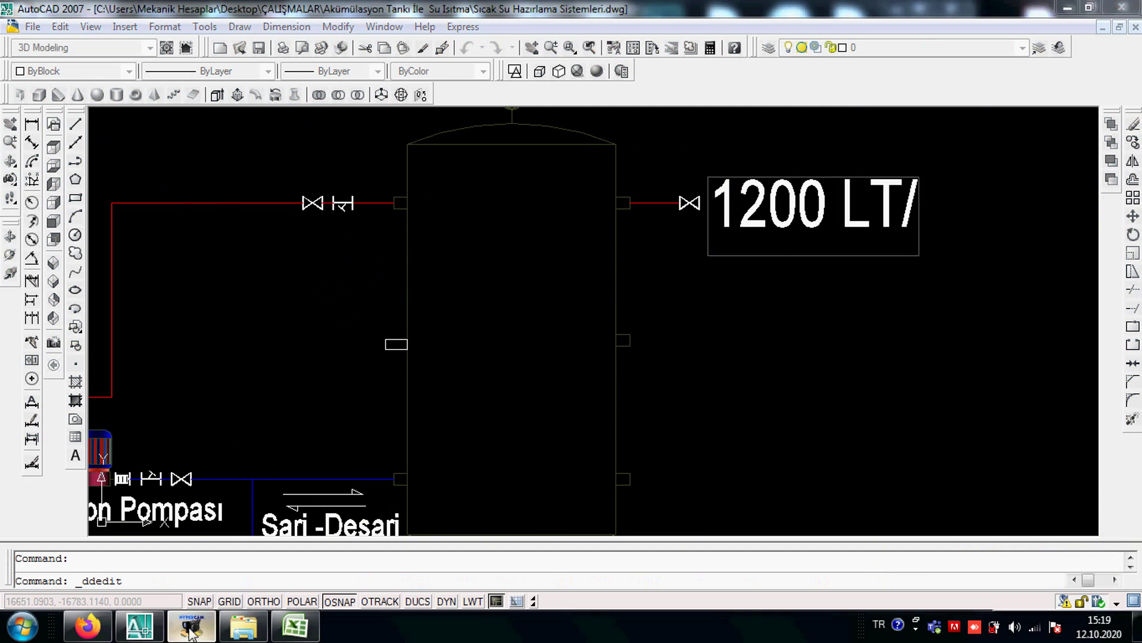
pyautogui.click(191, 627)
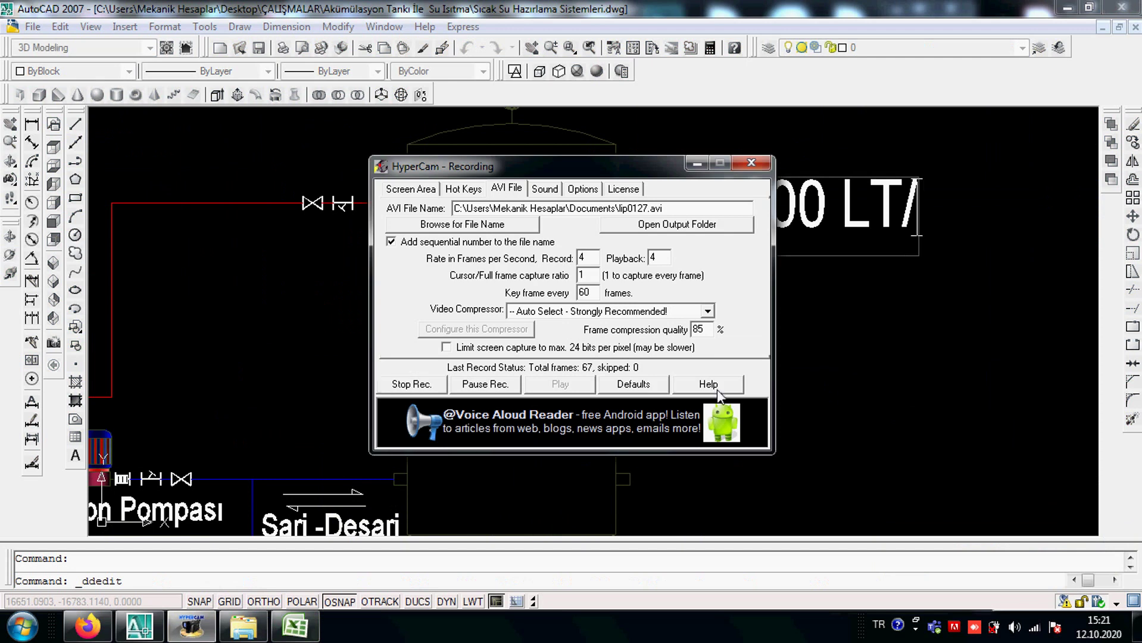
pyautogui.click(842, 370)
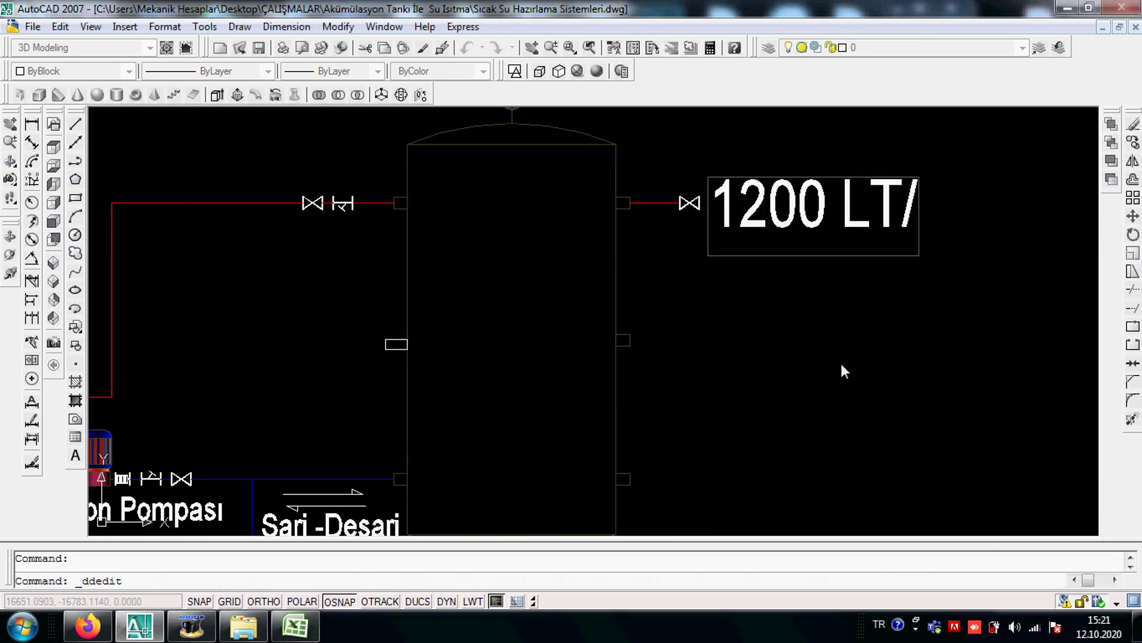
pyautogui.write('H')
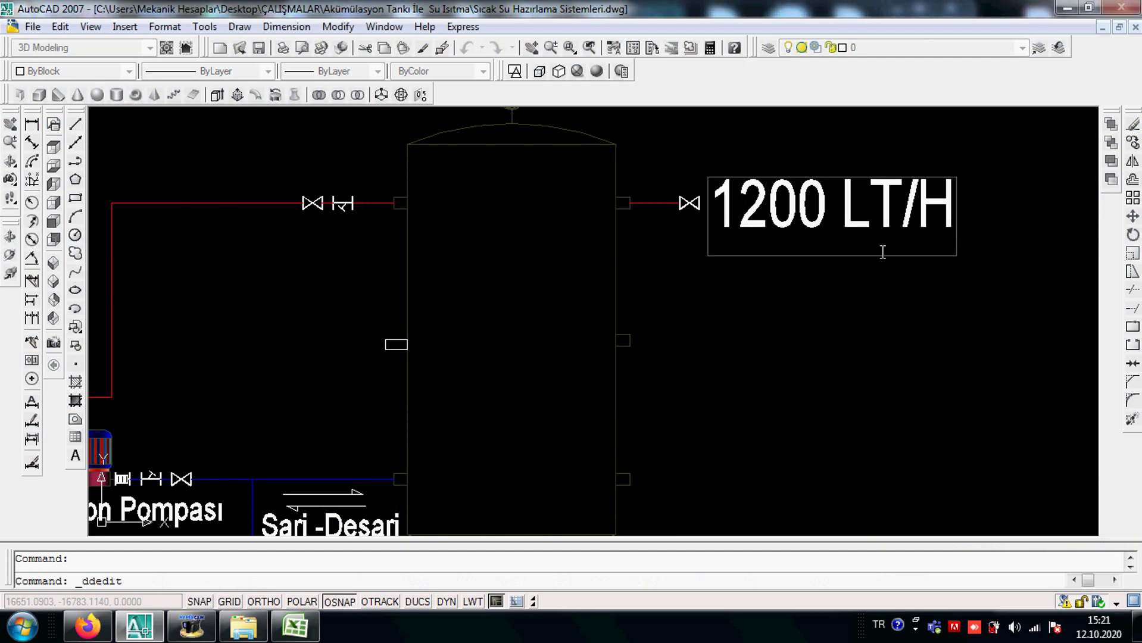
pyautogui.press('BackSpace')
pyautogui.write('H')
pyautogui.press('BackSpace')
pyautogui.write('h')
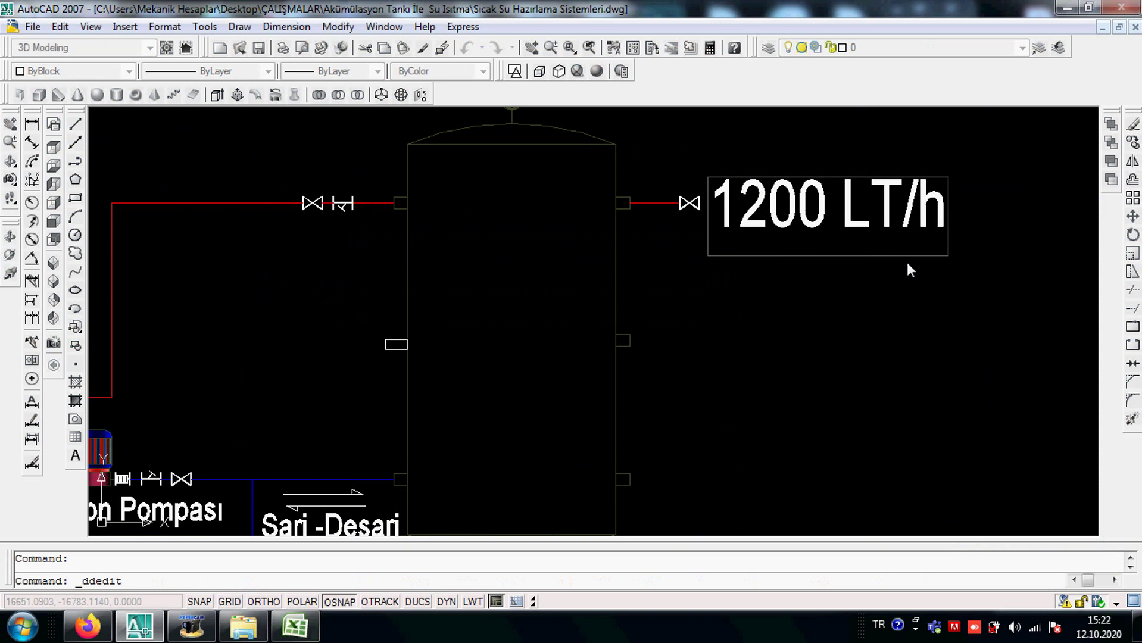
pyautogui.moveTo(903, 215); pyautogui.dragTo(852, 216)
pyautogui.write('l')
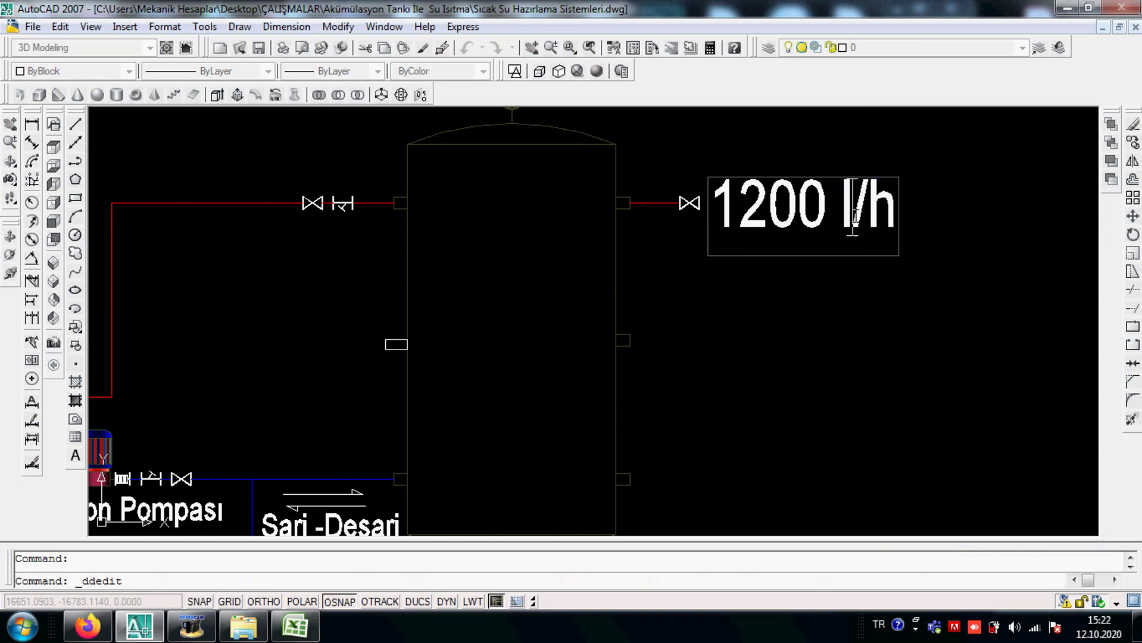
pyautogui.click(896, 274)
pyautogui.press('Escape')
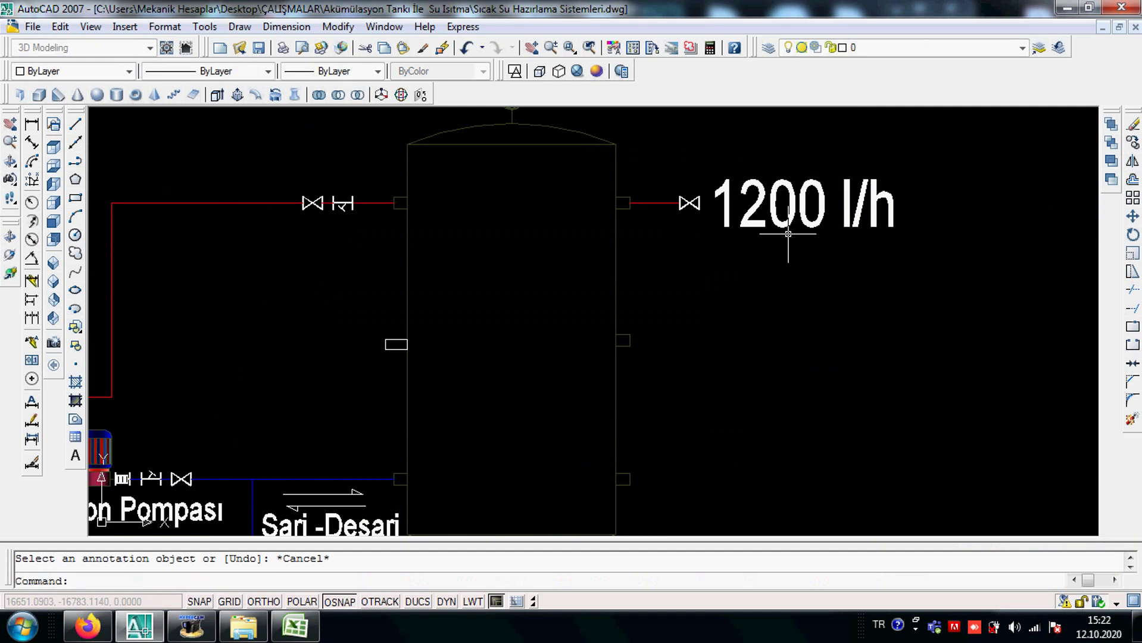
# - Move the 1200 l/h label slightly up and to the left, closer to the tank's hot water outlet valve
pyautogui.click(816, 264)
pyautogui.click(739, 188)
pyautogui.click(191, 626)
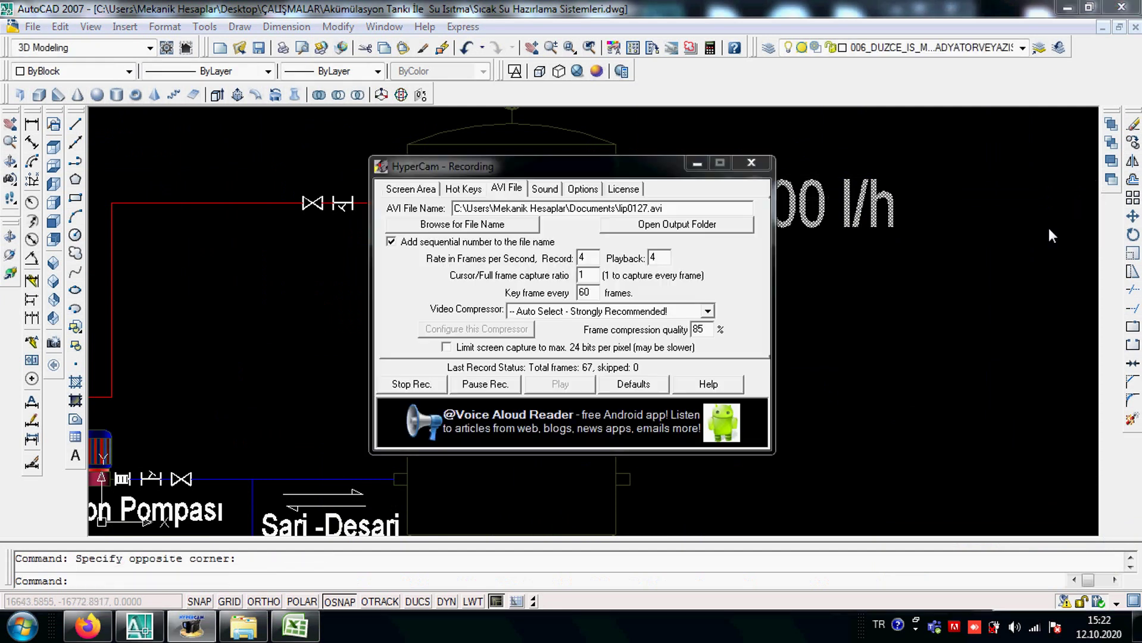
pyautogui.click(698, 163)
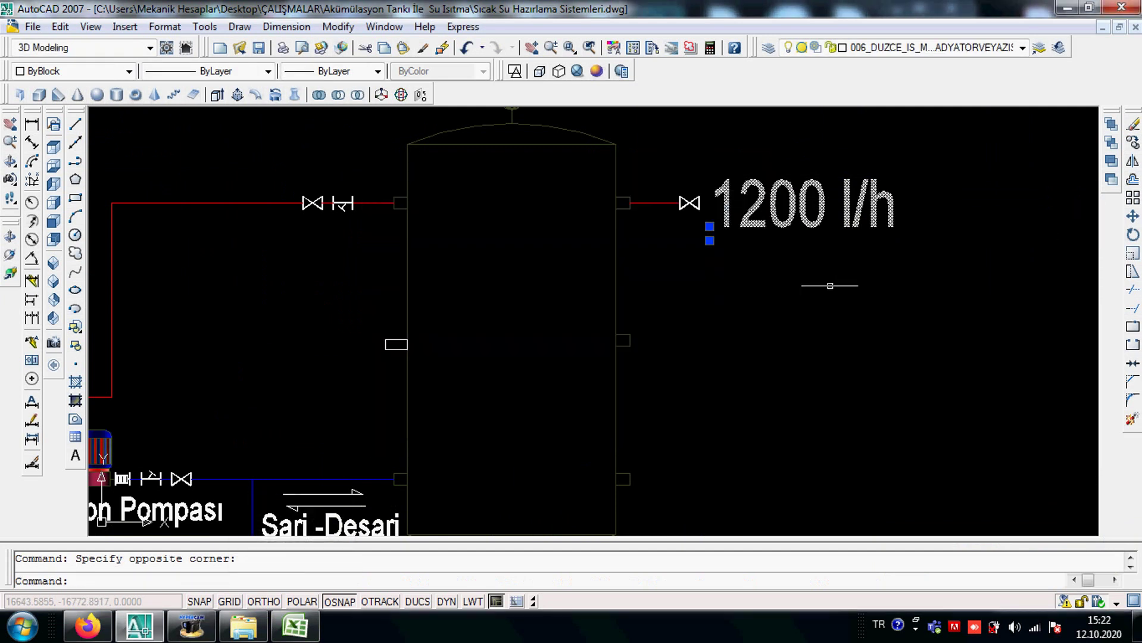
pyautogui.click(1133, 216)
pyautogui.click(793, 297)
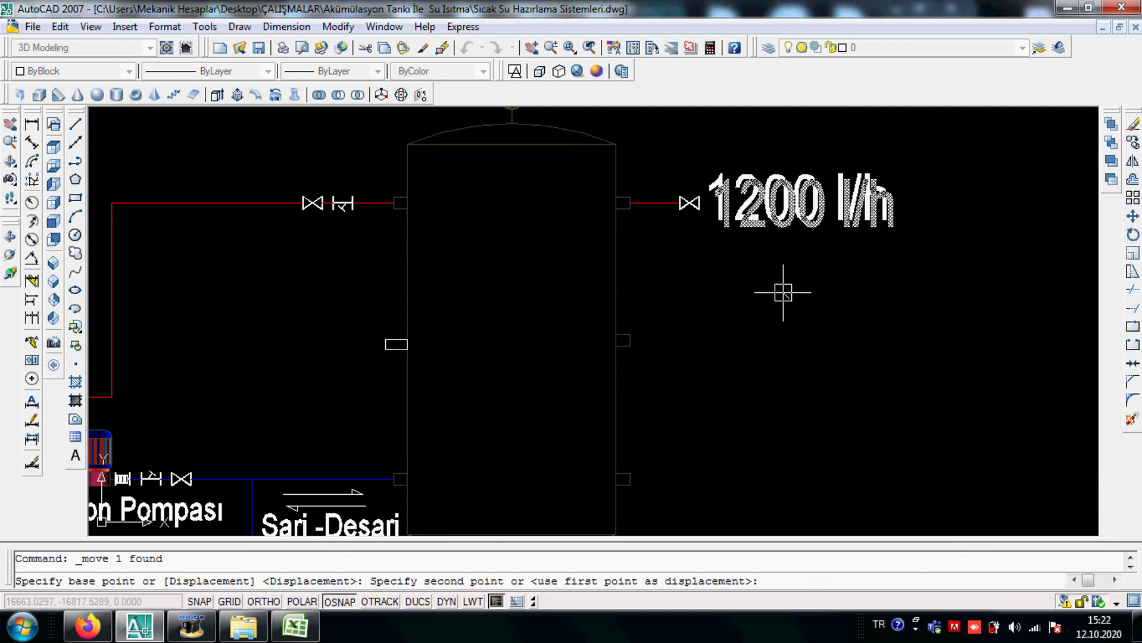
pyautogui.click(751, 287)
# - Switch to sıhhi son.xlsx in Excel and set the Tank volume in the one-hour accumulation tank section to 200 lt
pyautogui.scroll(-4, 658, 285)
pyautogui.scroll(2, 590, 302)
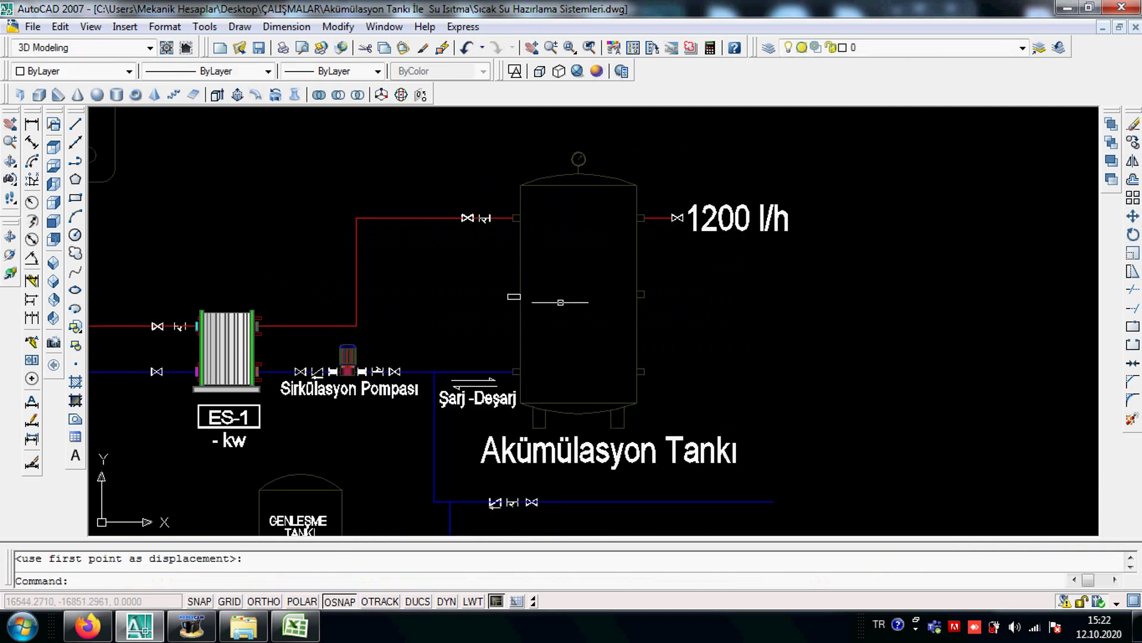
pyautogui.moveTo(625, 301); pyautogui.dragTo(634, 253, button='middle')
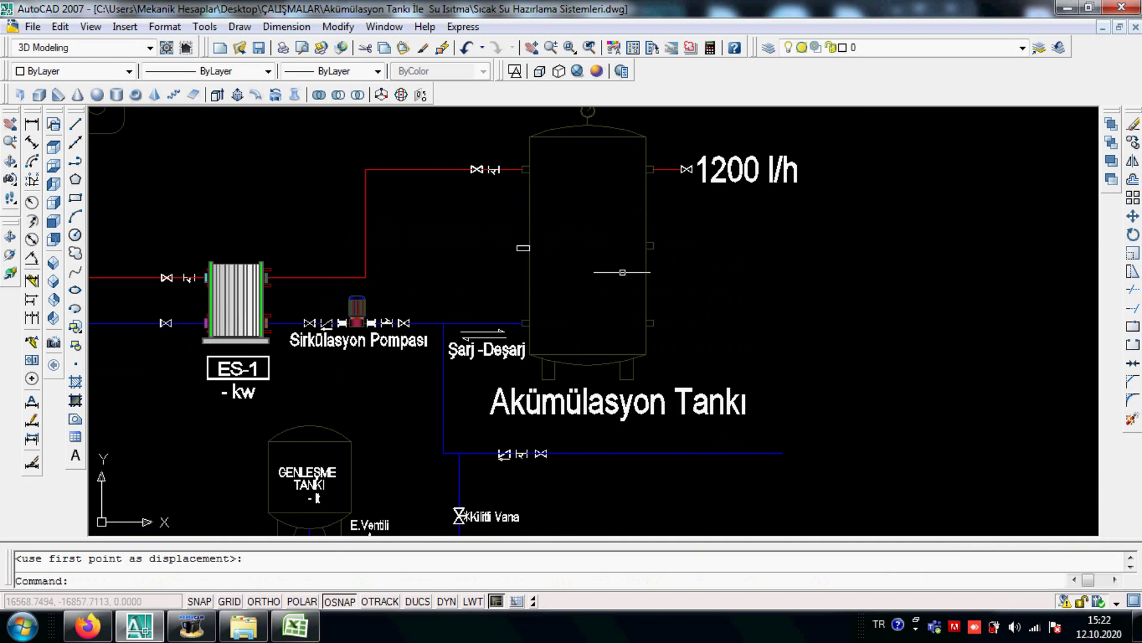
pyautogui.click(295, 626)
pyautogui.click(156, 307)
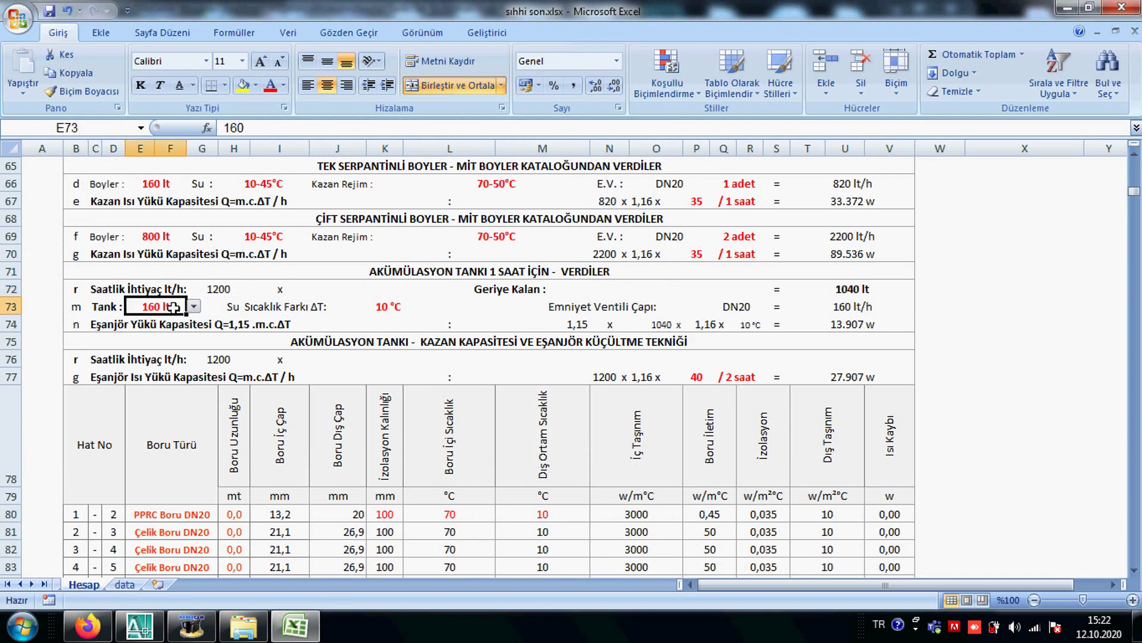
pyautogui.click(194, 306)
pyautogui.click(143, 342)
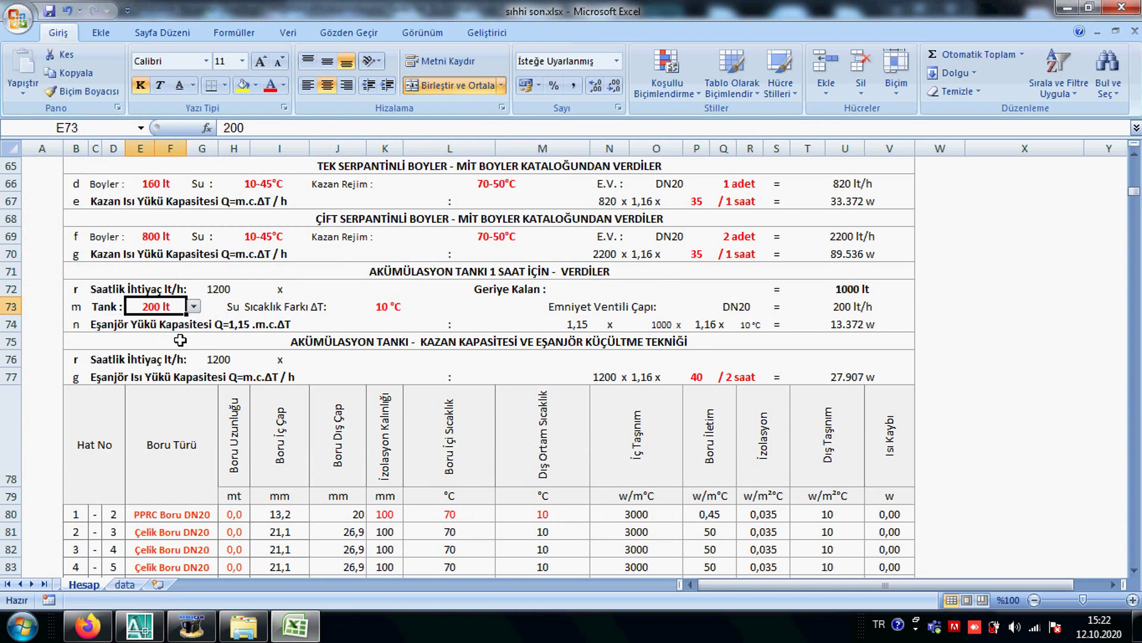
pyautogui.click(953, 359)
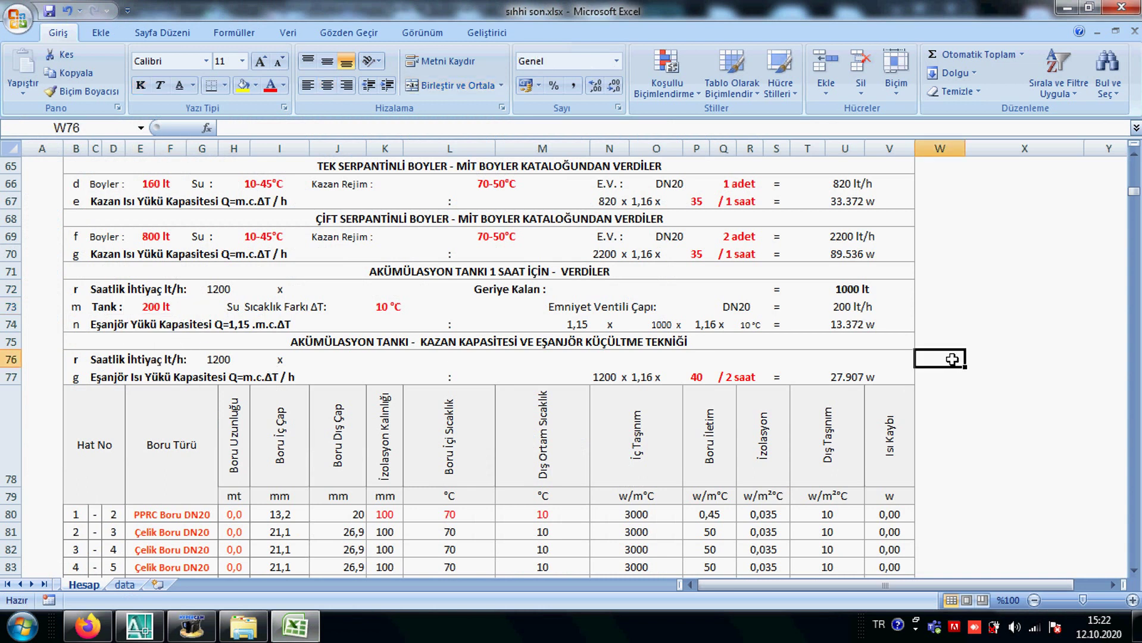
# - Switch to the AutoCAD diagram and copy the 1200 l/h label into the body of the accumulation tank
pyautogui.click(301, 622)
pyautogui.click(761, 180)
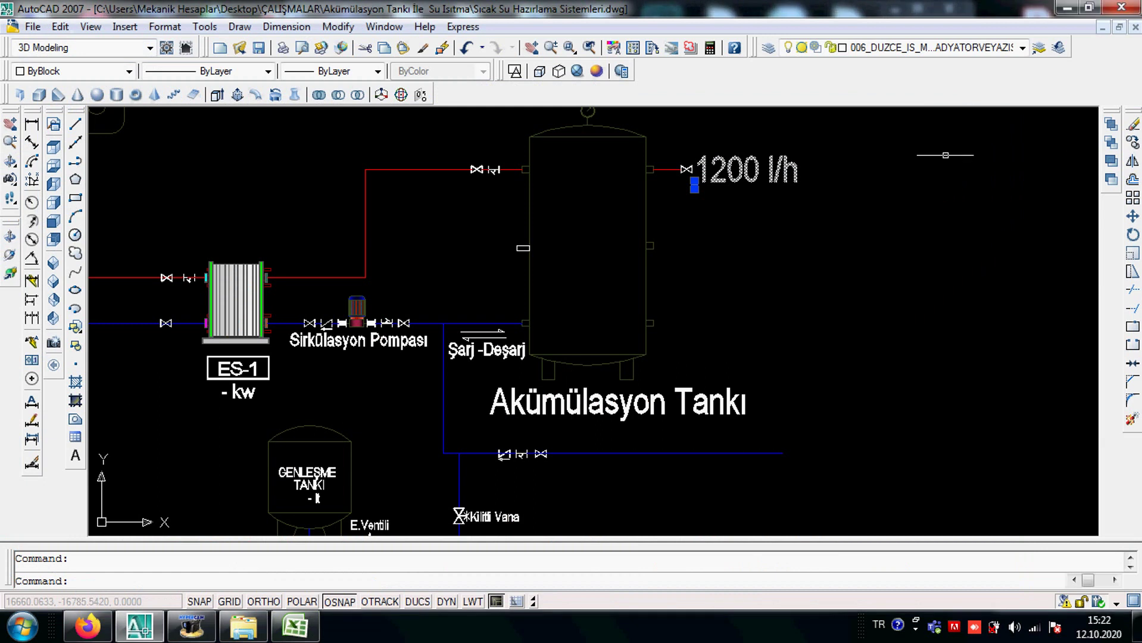
pyautogui.click(1133, 143)
pyautogui.click(722, 185)
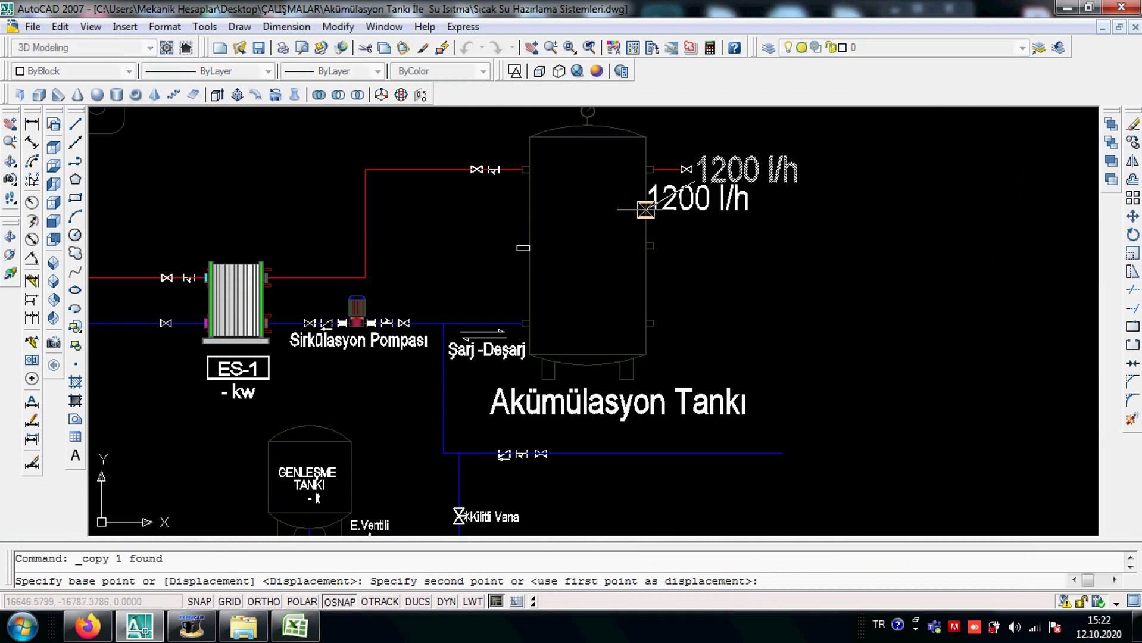
pyautogui.scroll(2, 546, 260)
pyautogui.click(548, 261)
pyautogui.press('Escape')
# - Change the text of the copied label inside the tank to "200 l/h"
pyautogui.doubleClick(627, 248)
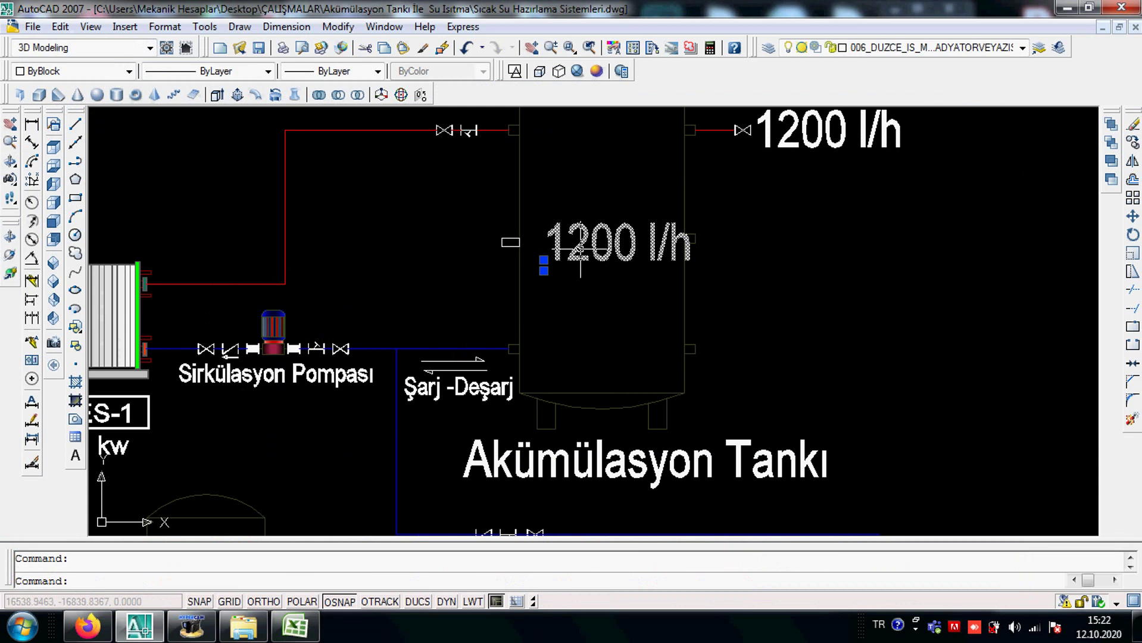
pyautogui.click(590, 244)
pyautogui.moveTo(589, 244); pyautogui.dragTo(537, 238)
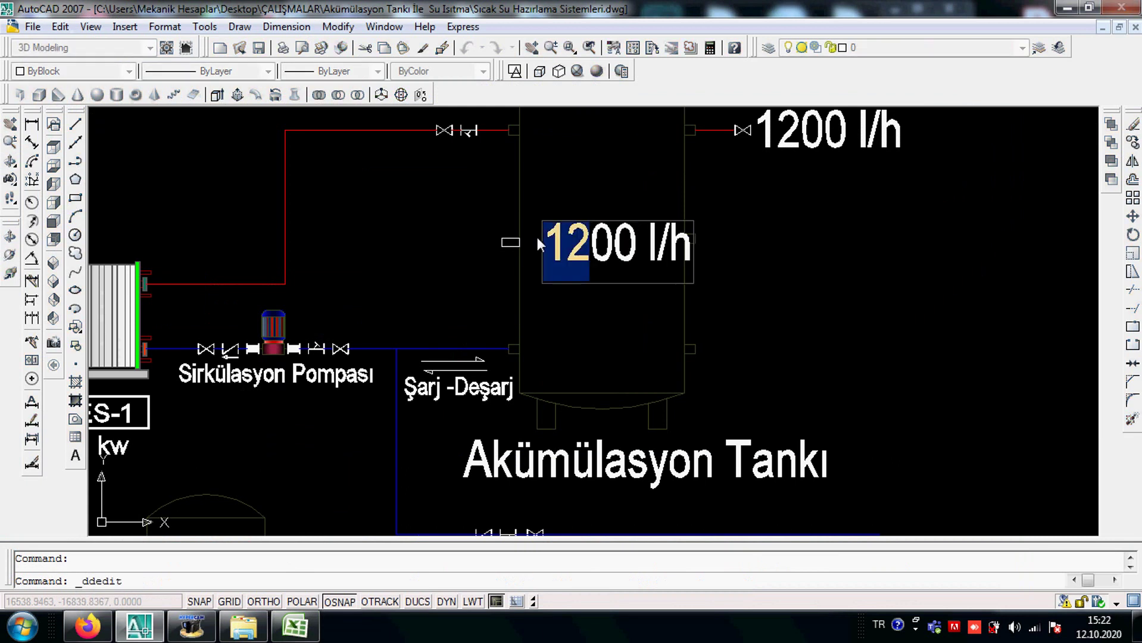
pyautogui.press('BackSpace')
pyautogui.write('2')
pyautogui.press('Return')
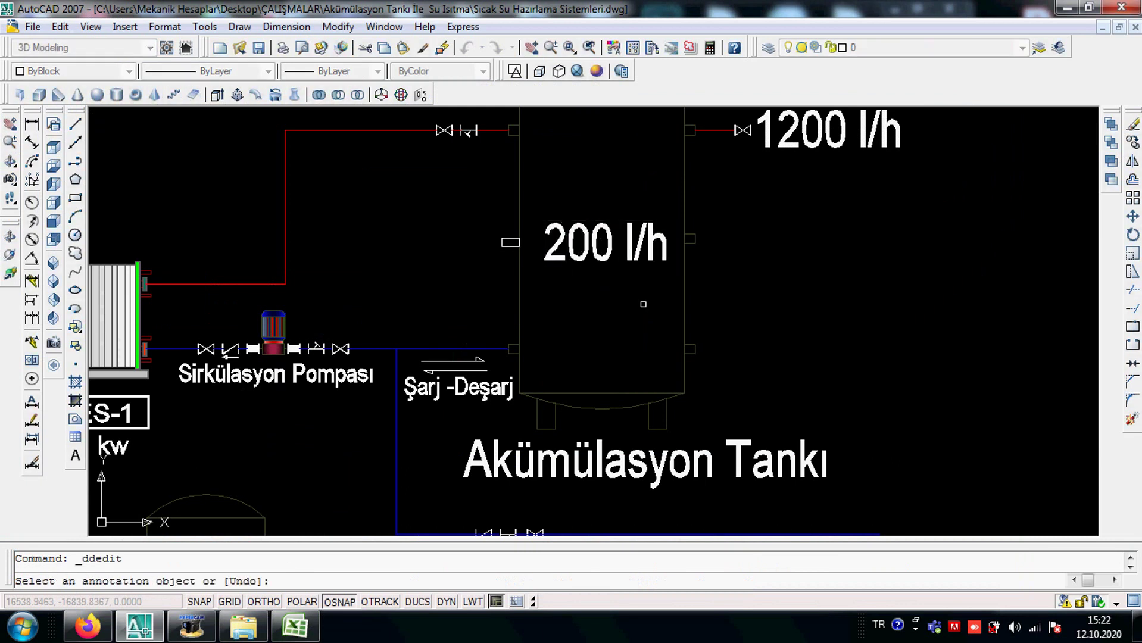
pyautogui.press('Escape')
pyautogui.scroll(1, 628, 259)
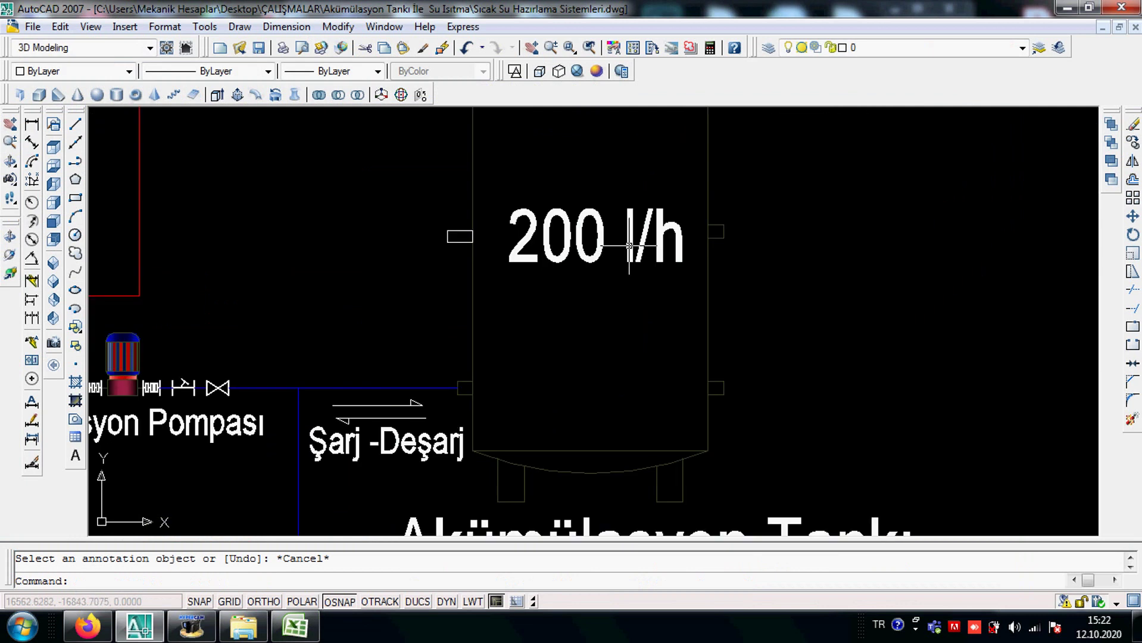
pyautogui.doubleClick(628, 256)
pyautogui.click(636, 238)
pyautogui.moveTo(636, 239); pyautogui.dragTo(687, 238)
pyautogui.press('BackSpace')
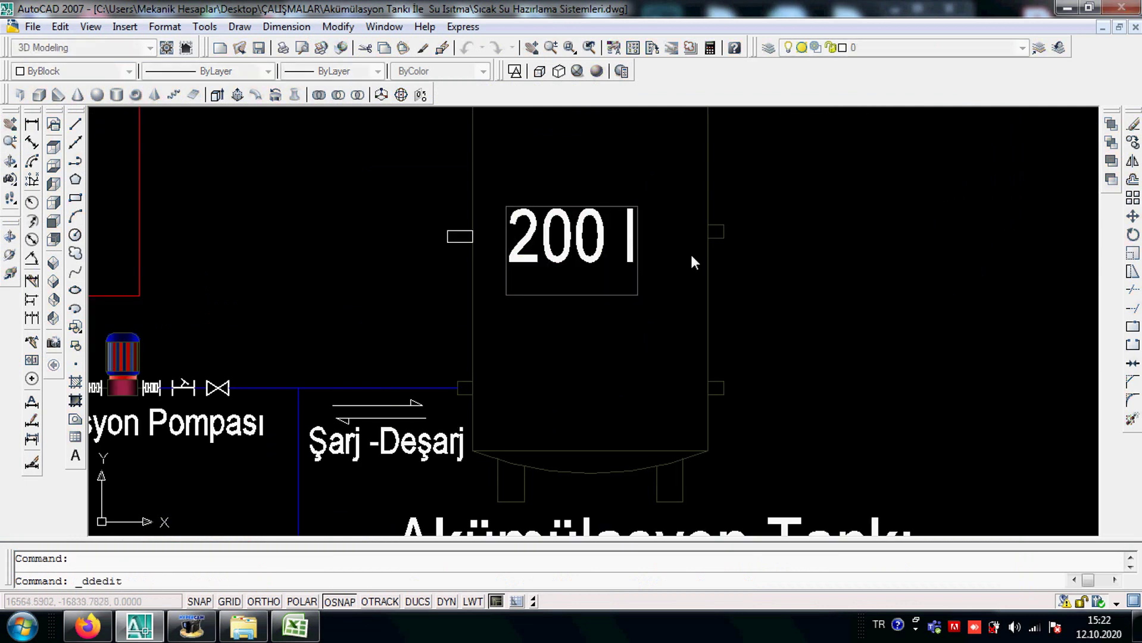
pyautogui.write('/h')
pyautogui.press('Return')
# - Remove "/h" from the label inside the tank so its text reads "200 l"
pyautogui.doubleClick(647, 249)
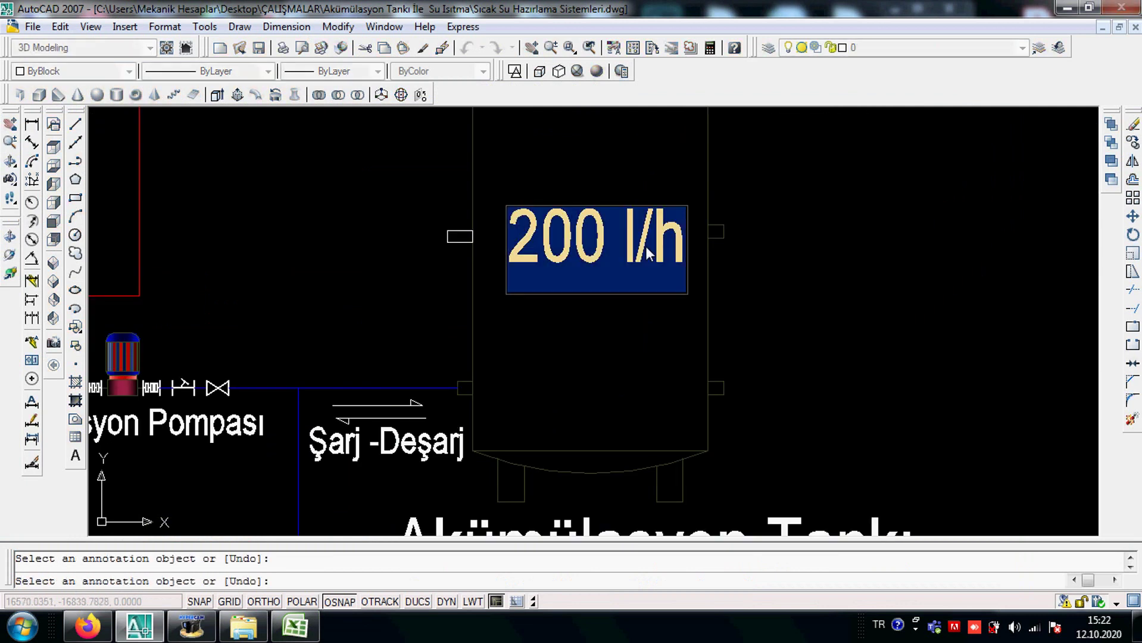
pyautogui.click(637, 239)
pyautogui.moveTo(636, 238); pyautogui.dragTo(688, 242)
pyautogui.press('BackSpace')
pyautogui.press('Return')
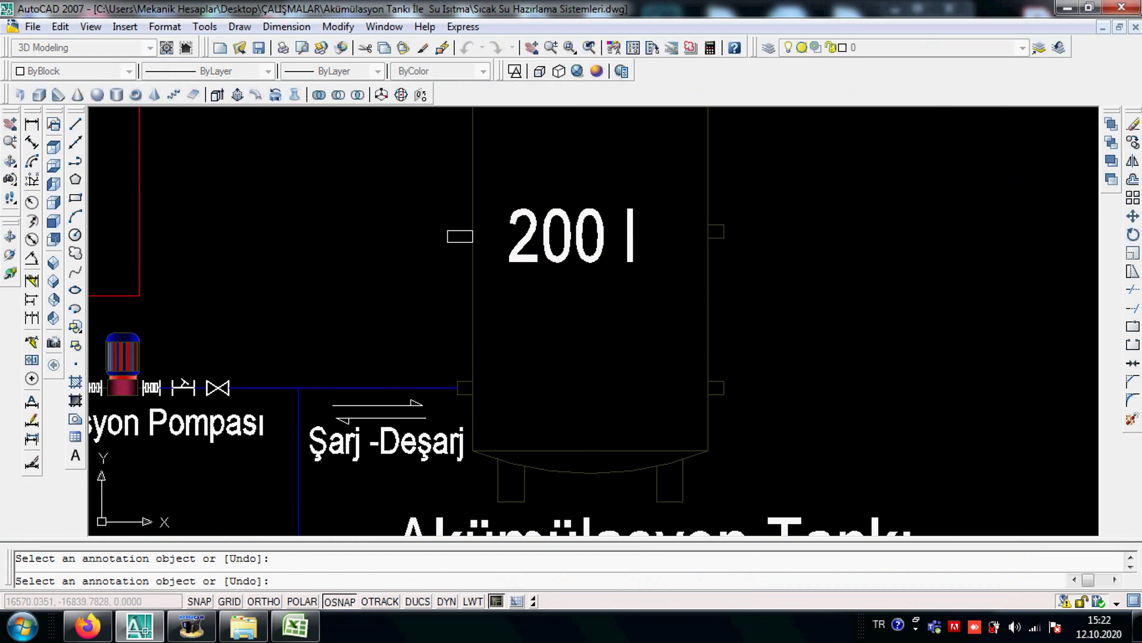
pyautogui.press('Escape')
# - Move the 200 l label up and to the right to centre it within the tank's width
pyautogui.click(614, 290)
pyautogui.click(542, 209)
pyautogui.click(1133, 218)
pyautogui.click(889, 241)
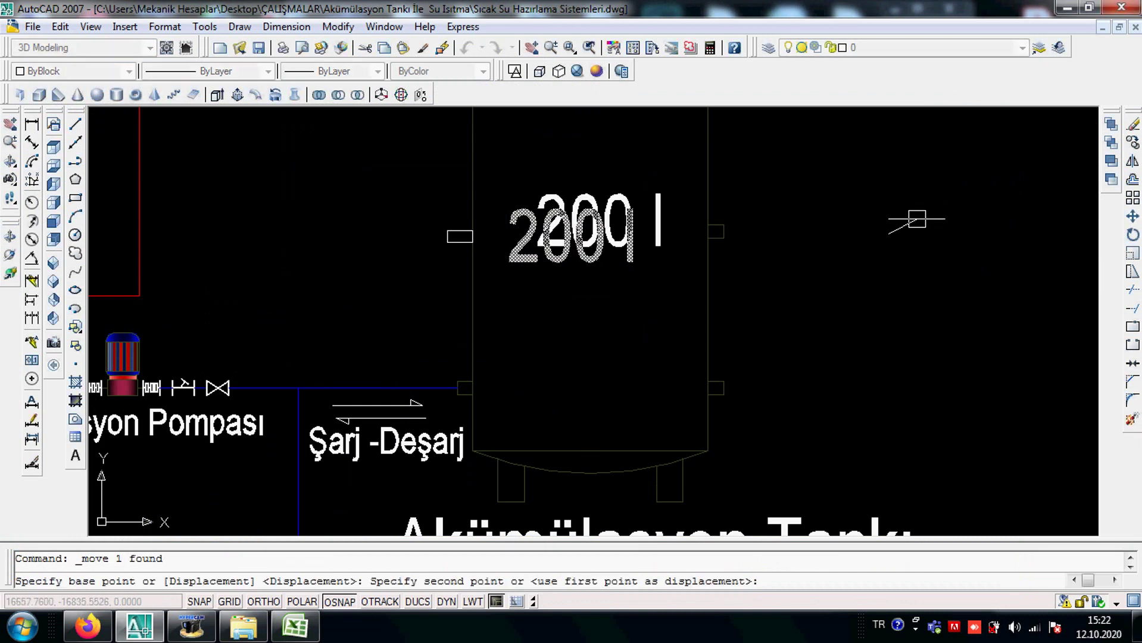
pyautogui.click(911, 219)
# - Copy the 1200 l/h label to just below the red supply line entering the accumulation tank
pyautogui.scroll(-3, 595, 273)
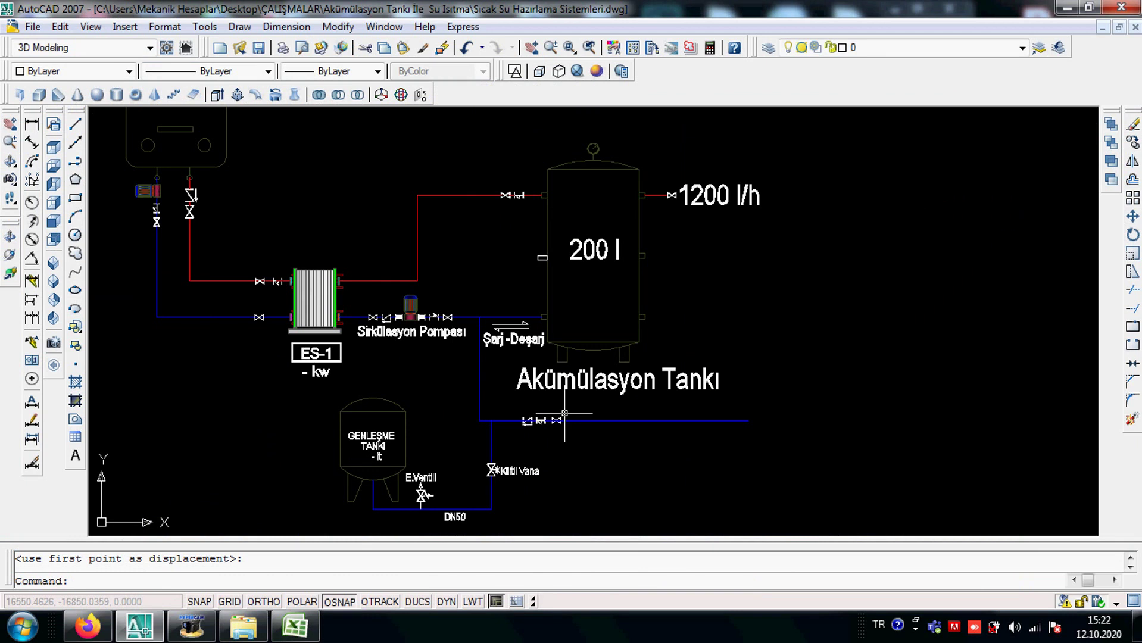
pyautogui.scroll(2, 564, 413)
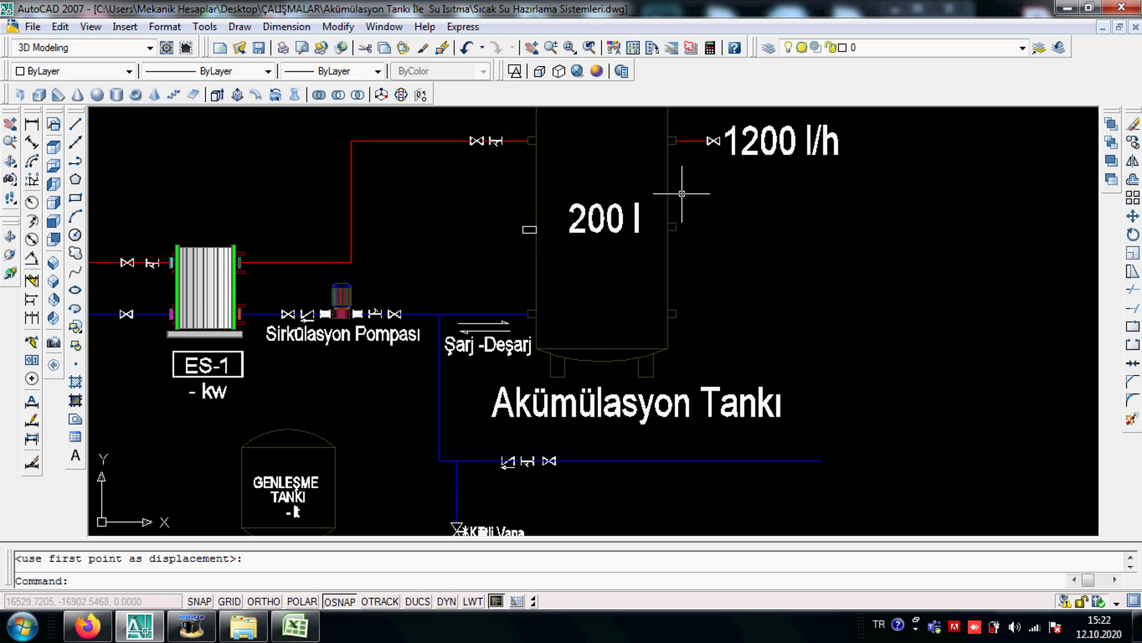
pyautogui.moveTo(684, 194); pyautogui.dragTo(677, 272, button='middle')
pyautogui.click(732, 219)
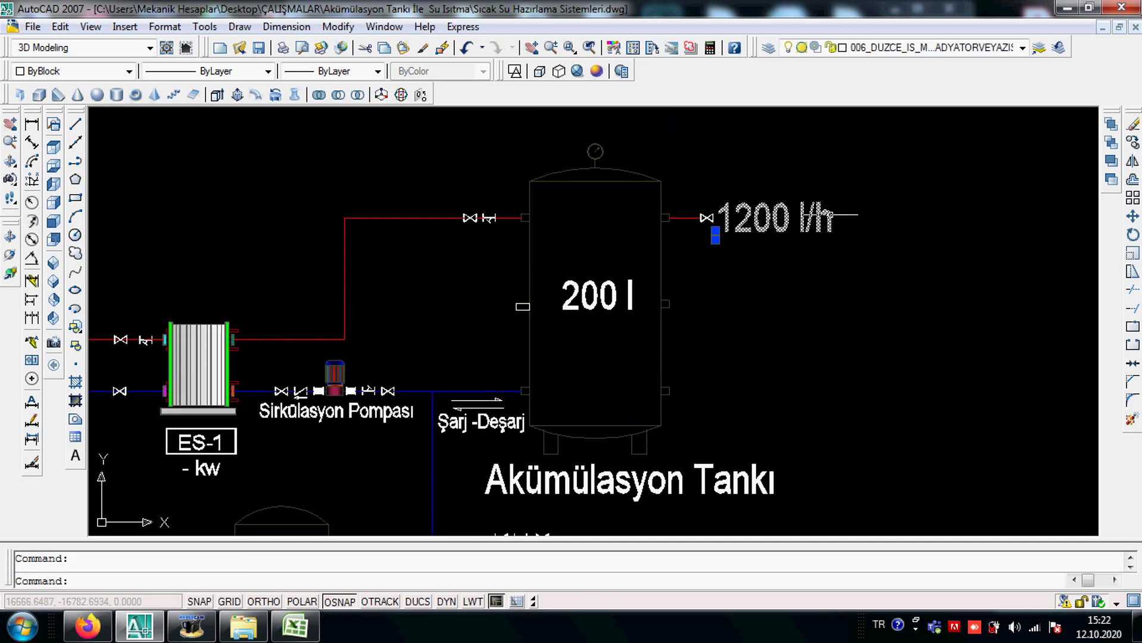
pyautogui.click(1134, 142)
pyautogui.click(716, 239)
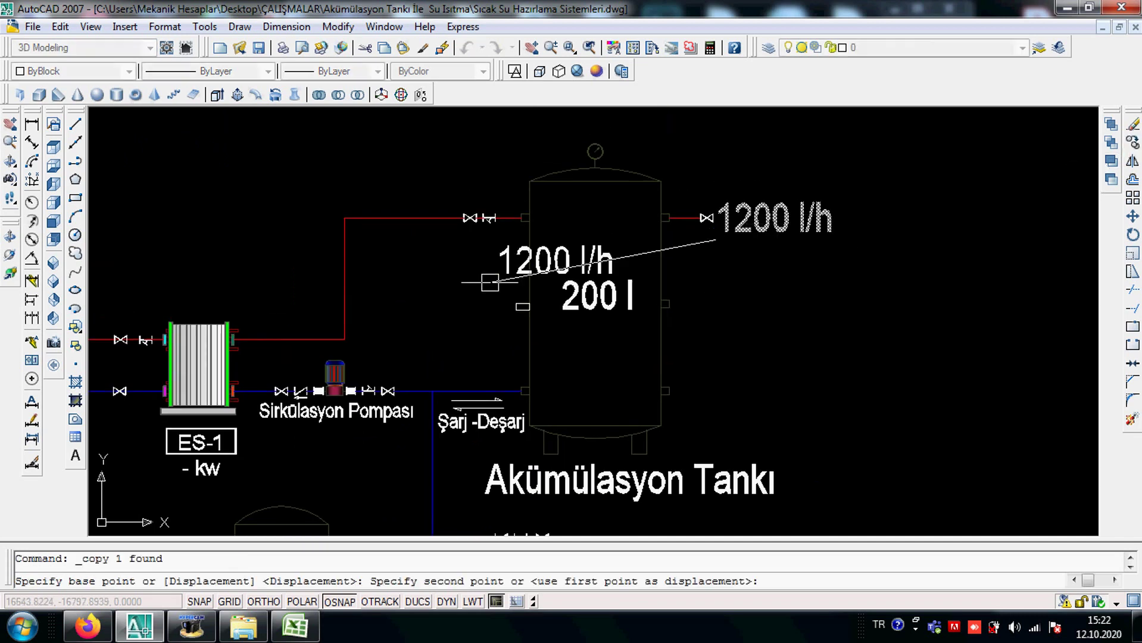
pyautogui.click(361, 260)
pyautogui.press('Escape')
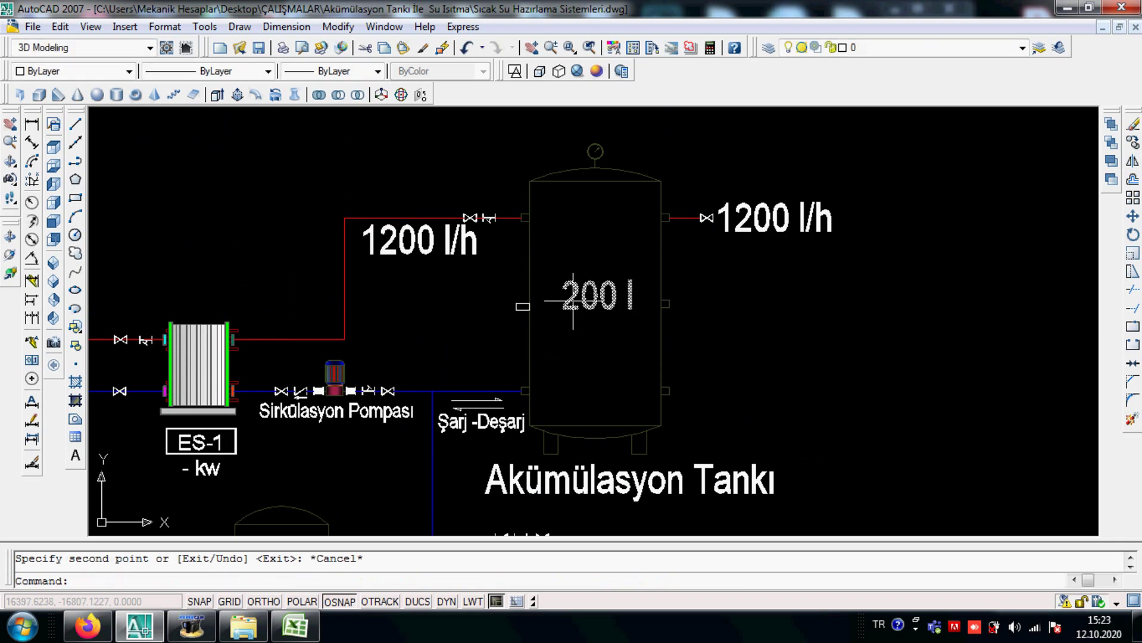
# - Change the text of the label below the tank's red supply line to "1000 l/h"
pyautogui.doubleClick(397, 244)
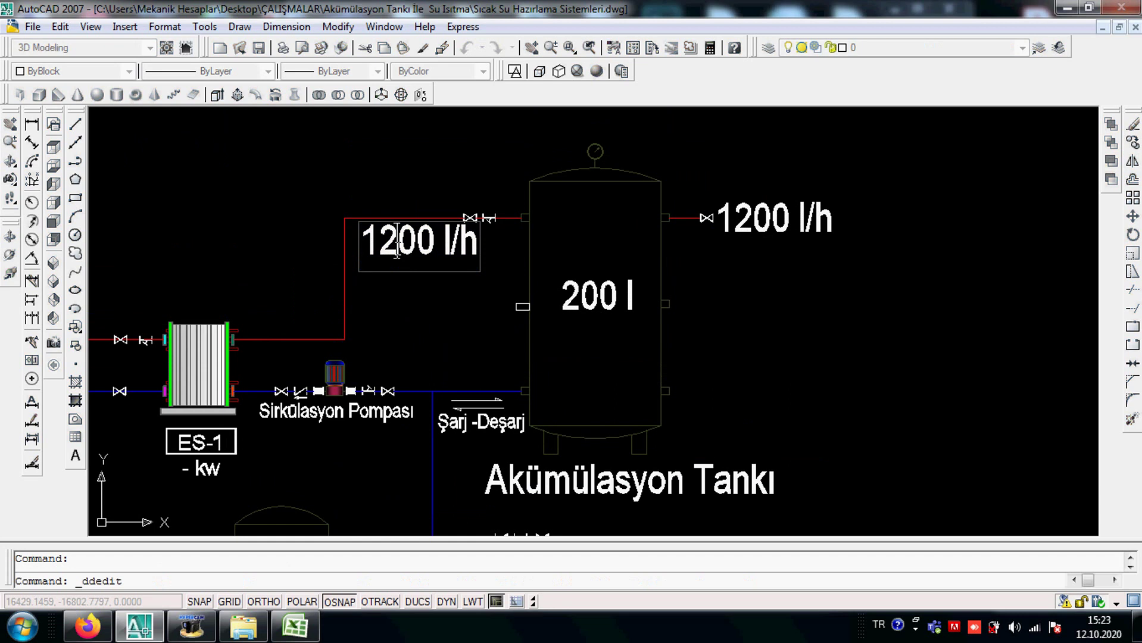
pyautogui.moveTo(398, 244); pyautogui.dragTo(378, 244)
pyautogui.write('0')
pyautogui.press('Return')
pyautogui.press('Escape')
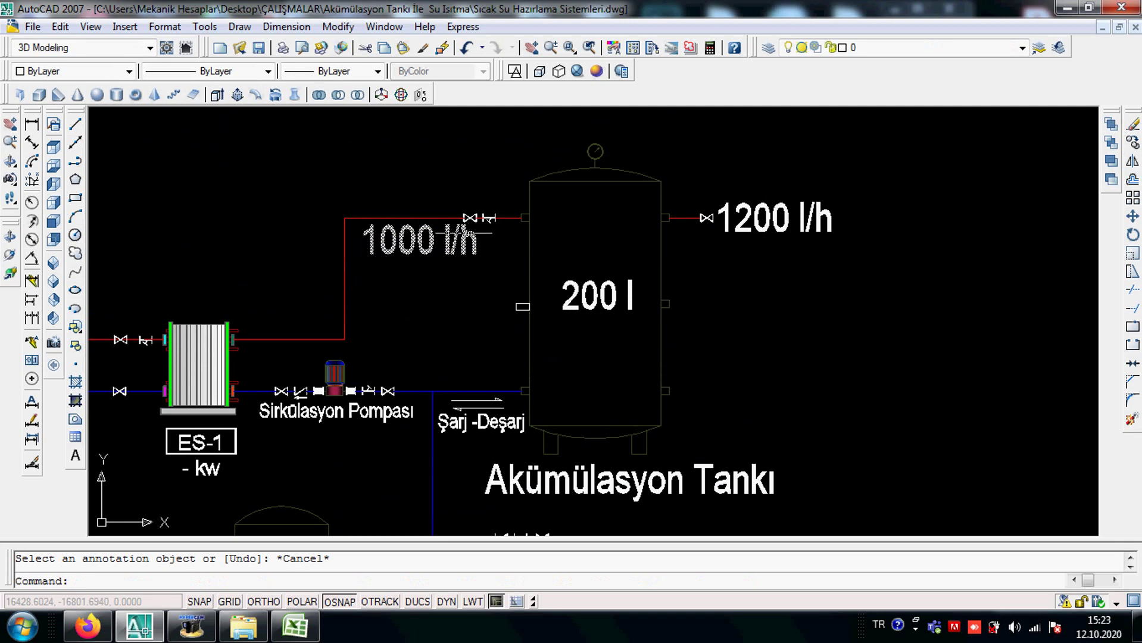
# - Copy the 1000 l/h label to just above the ES-1 plate heat exchanger
pyautogui.moveTo(465, 232); pyautogui.dragTo(488, 227, button='middle')
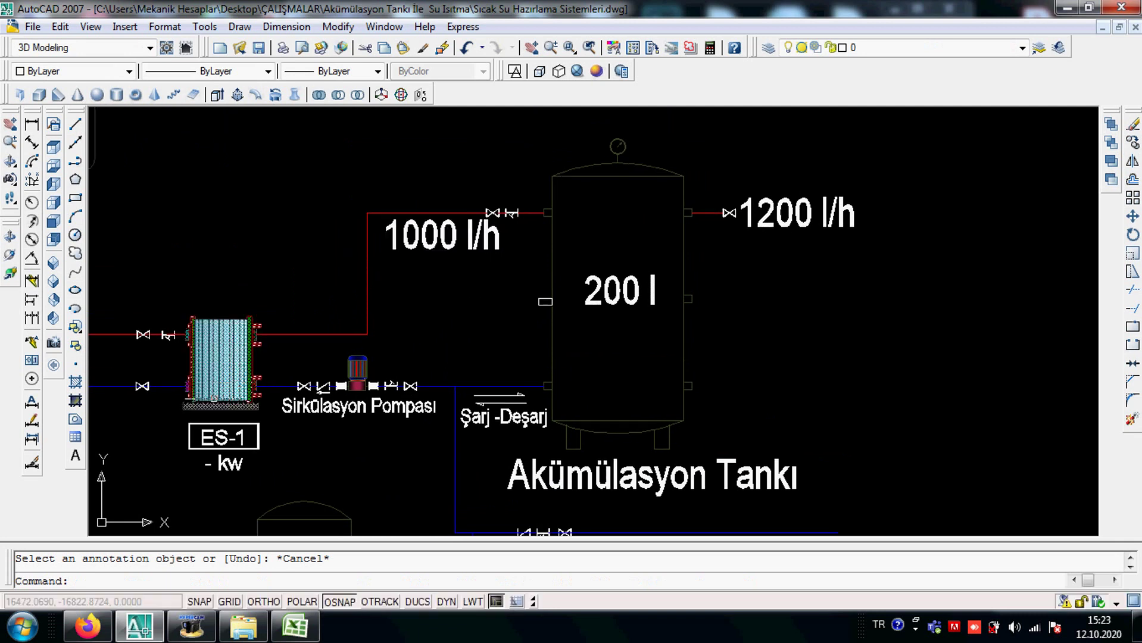
pyautogui.moveTo(458, 301); pyautogui.dragTo(612, 249, button='middle')
pyautogui.click(596, 179)
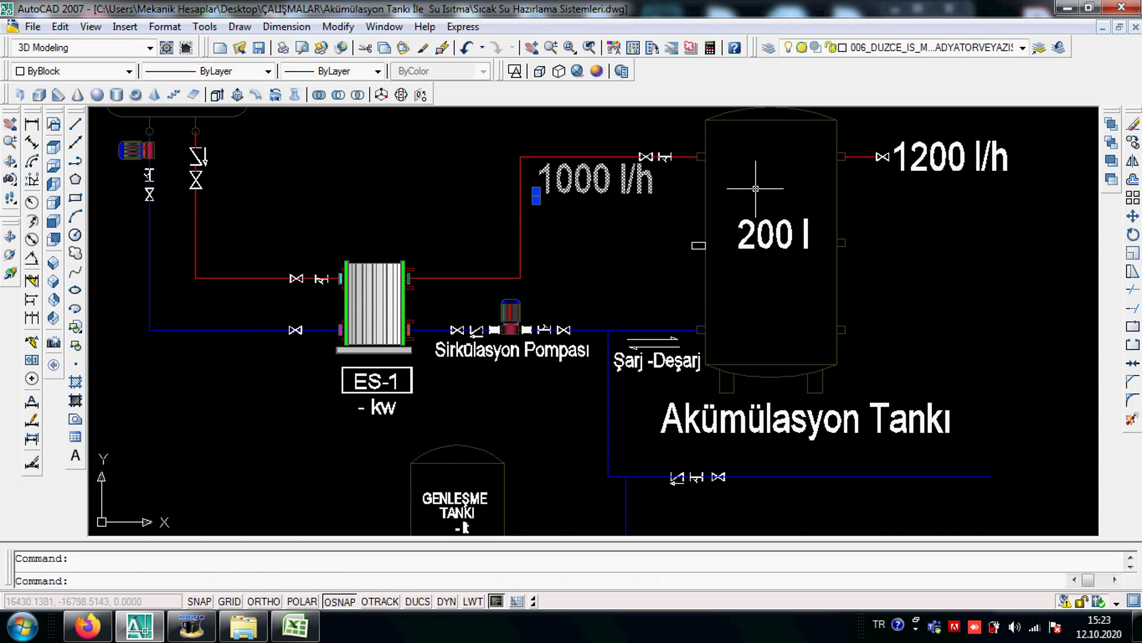
pyautogui.click(1133, 142)
pyautogui.click(560, 180)
pyautogui.scroll(4, 357, 235)
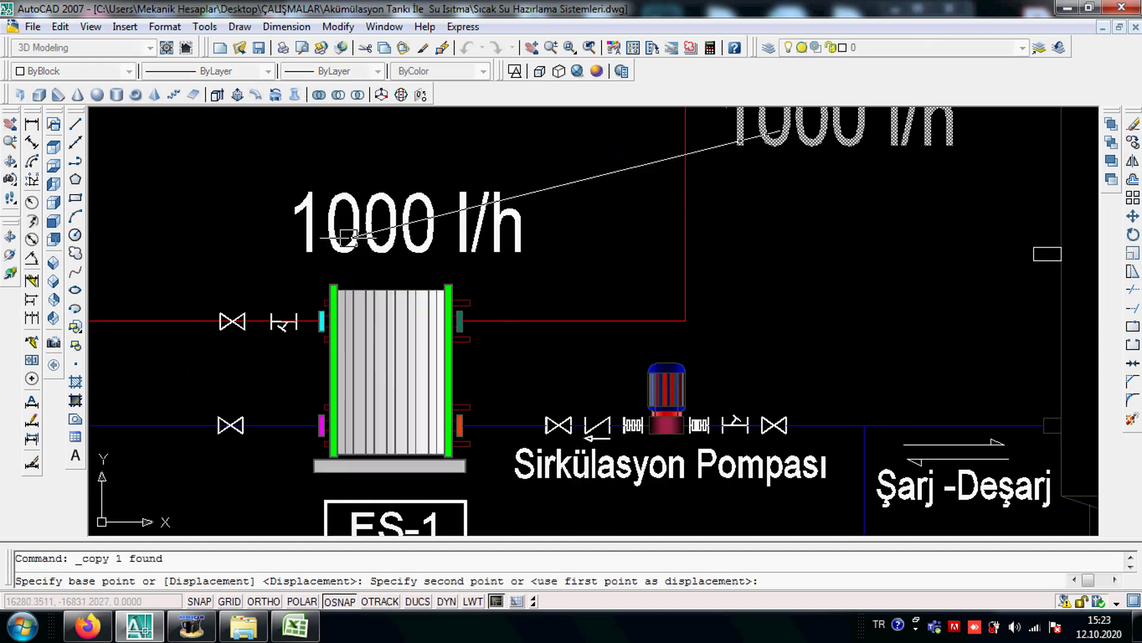
pyautogui.click(344, 250)
pyautogui.press('Escape')
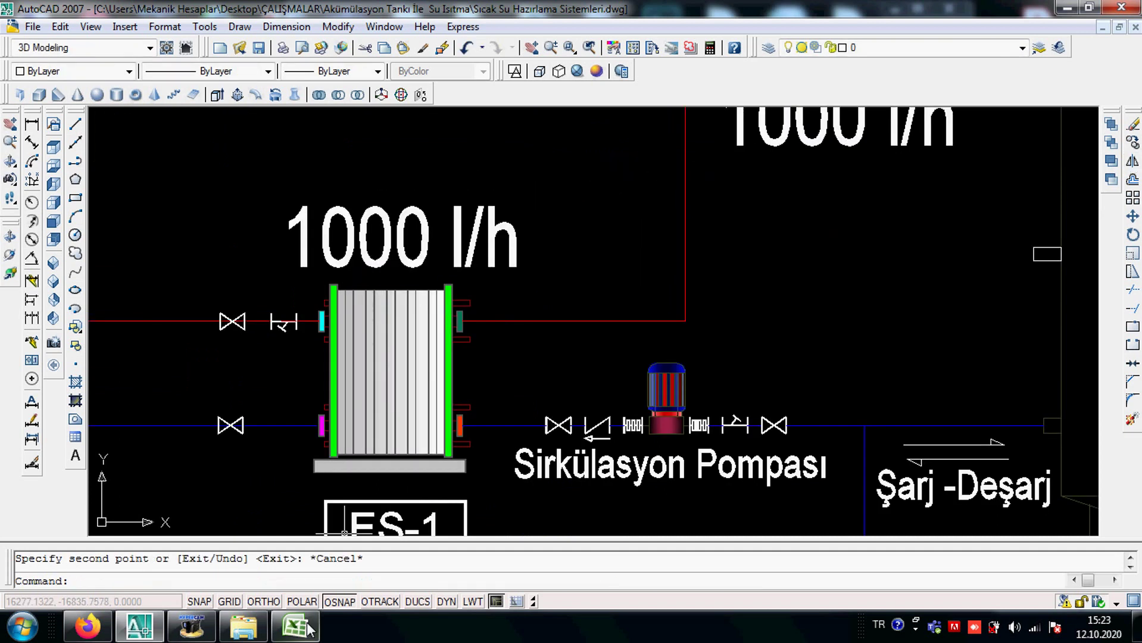
# - Switch to Excel and examine the tank volume, remaining flow, safety factor, temperature difference and result of the one-hour Eşanjör Yükü Kapasitesi calculation
pyautogui.click(296, 626)
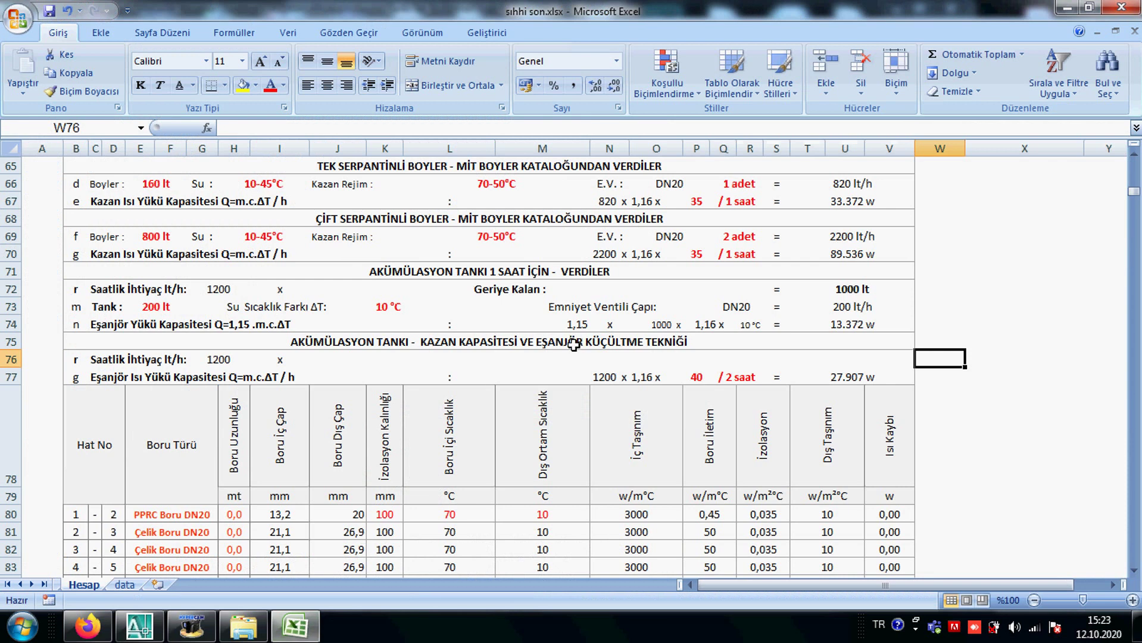
pyautogui.click(159, 307)
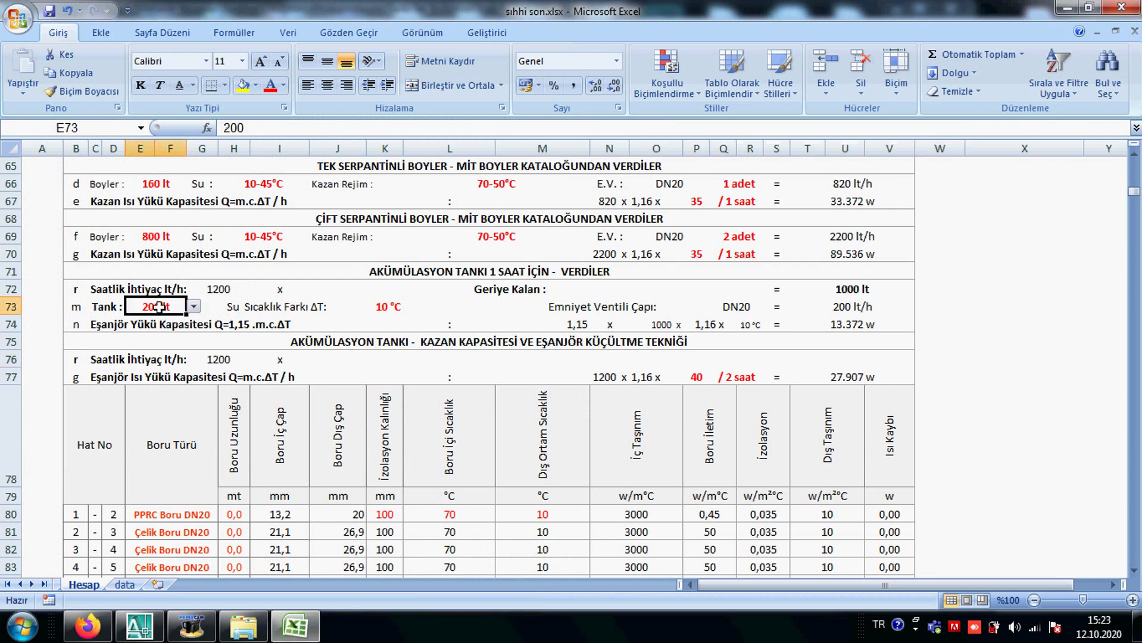
pyautogui.click(655, 325)
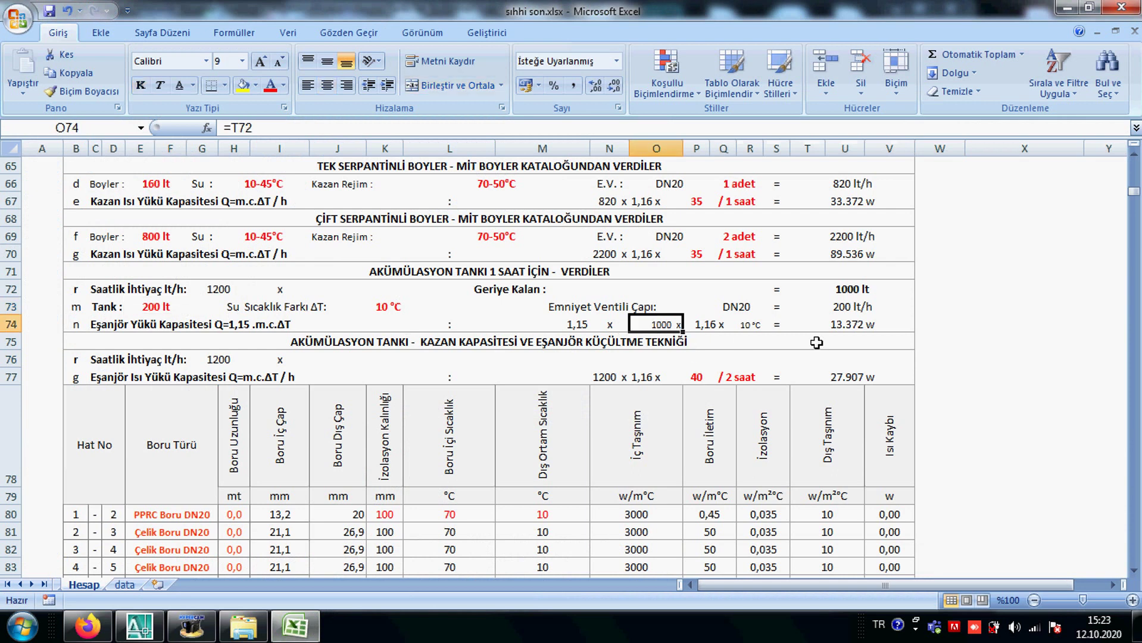
pyautogui.click(841, 325)
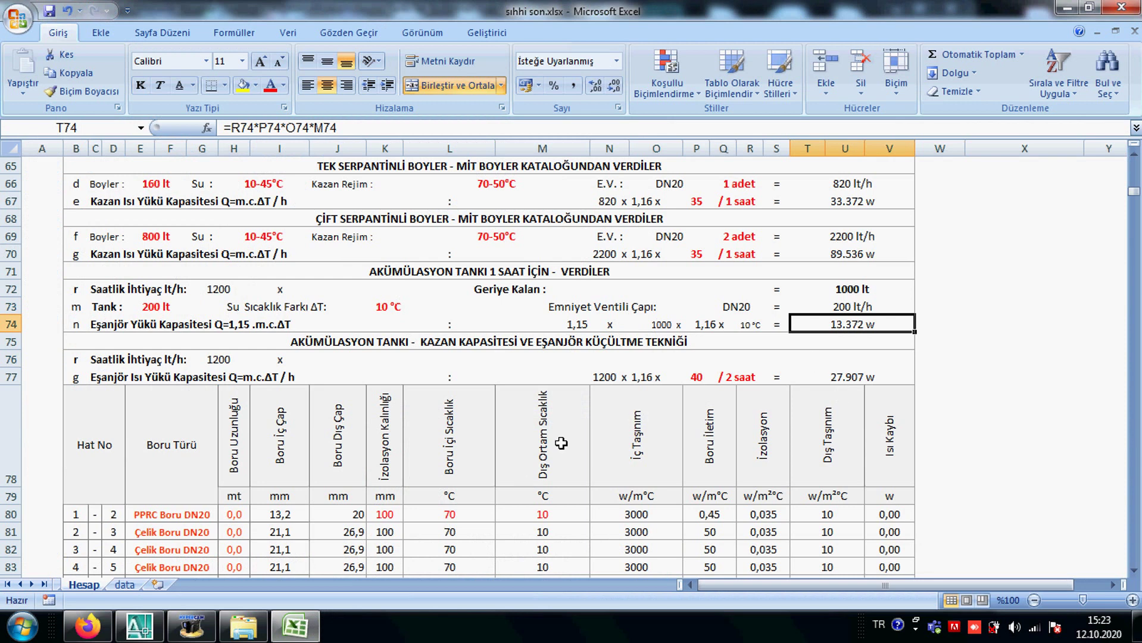
pyautogui.click(584, 327)
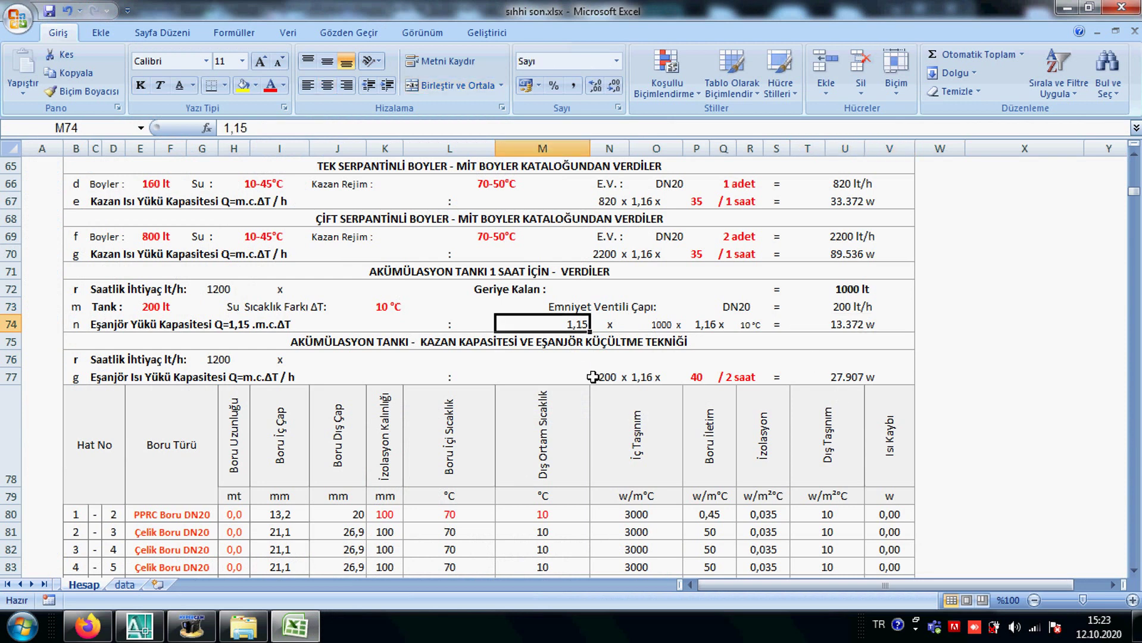
pyautogui.click(376, 305)
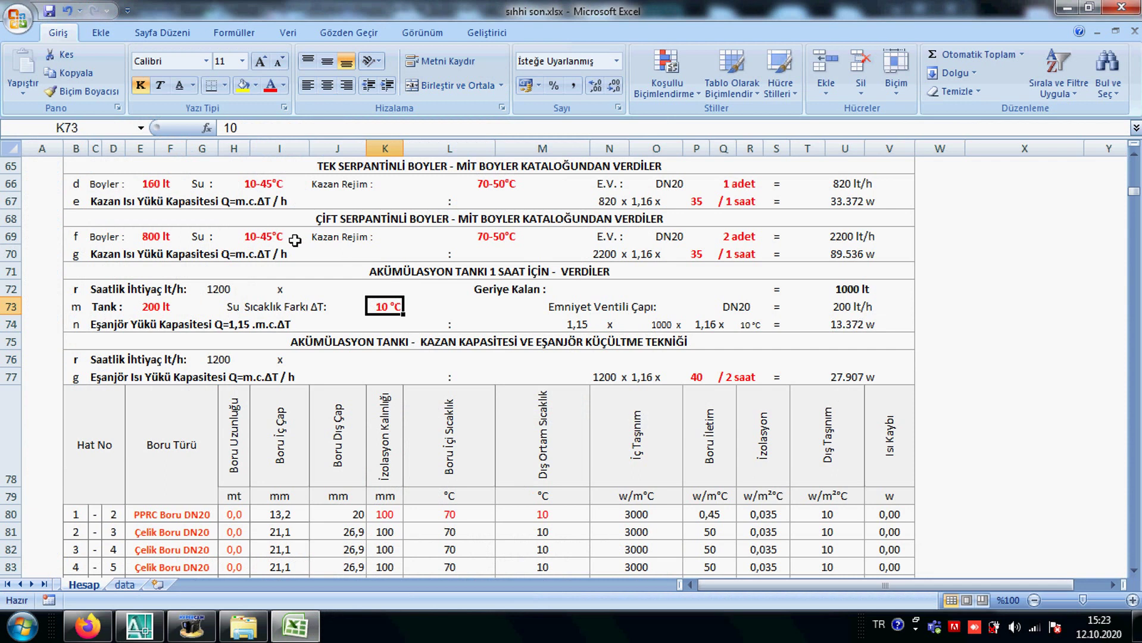
# - Set the water temperature difference ΔT to 40 °C in the one-hour accumulation tank calculation and check the resulting exchanger load
pyautogui.write('40')
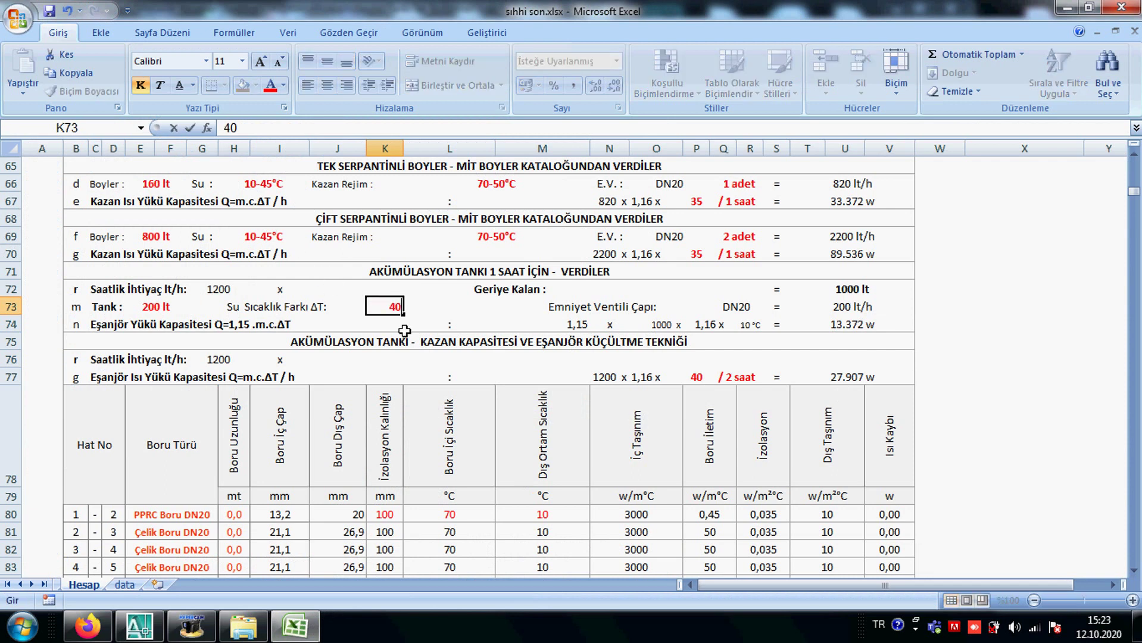
pyautogui.click(430, 336)
pyautogui.click(852, 325)
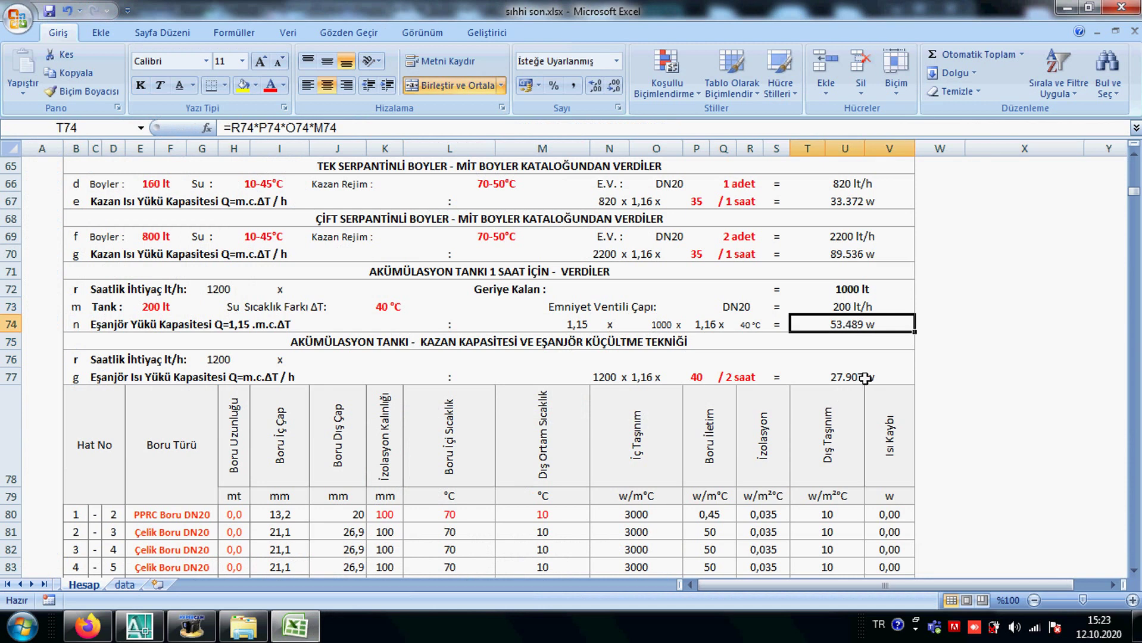
# - Switch to AutoCAD and copy the 1000 l/h label above the ES-1 heat exchanger to directly above itself
pyautogui.click(149, 626)
pyautogui.click(152, 627)
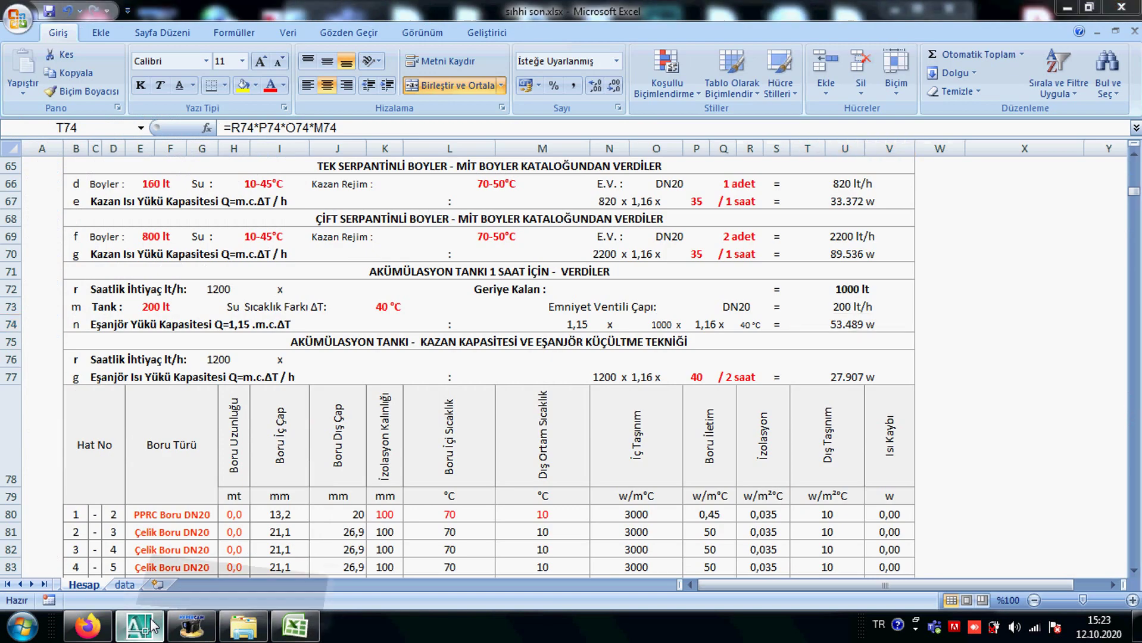
pyautogui.click(151, 626)
pyautogui.click(382, 238)
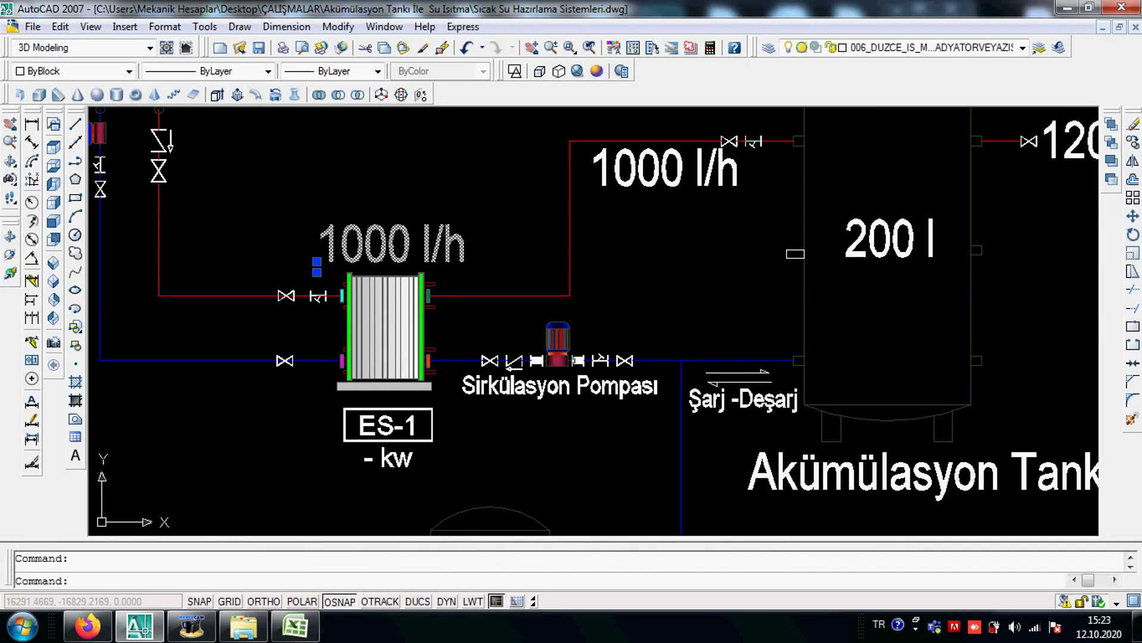
pyautogui.click(1134, 142)
pyautogui.scroll(2, 383, 199)
pyautogui.click(354, 232)
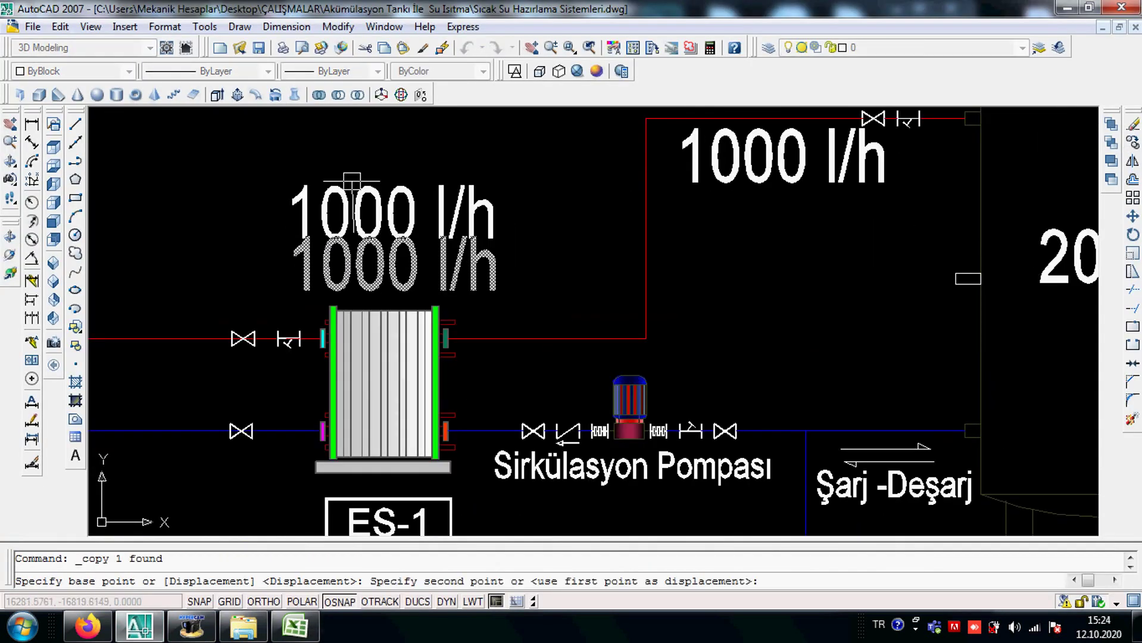
pyautogui.click(354, 159)
pyautogui.press('Escape')
# - Change the text of the upper label above the ES-1 heat exchanger to "53,48 kw"
pyautogui.doubleClick(386, 206)
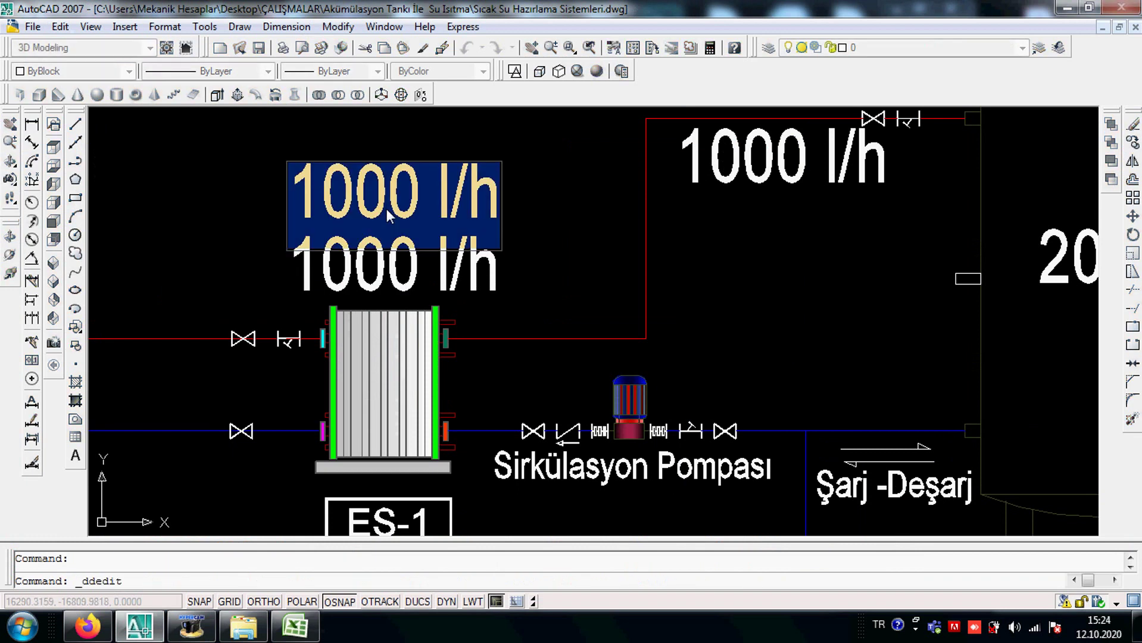
pyautogui.write('53,')
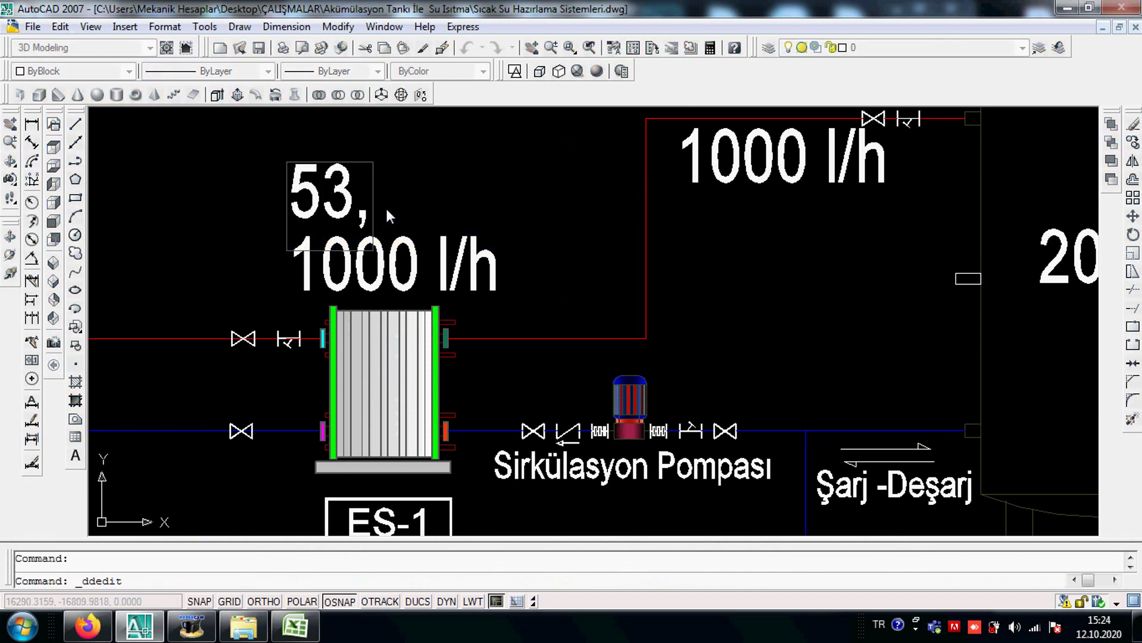
pyautogui.write('48 kw')
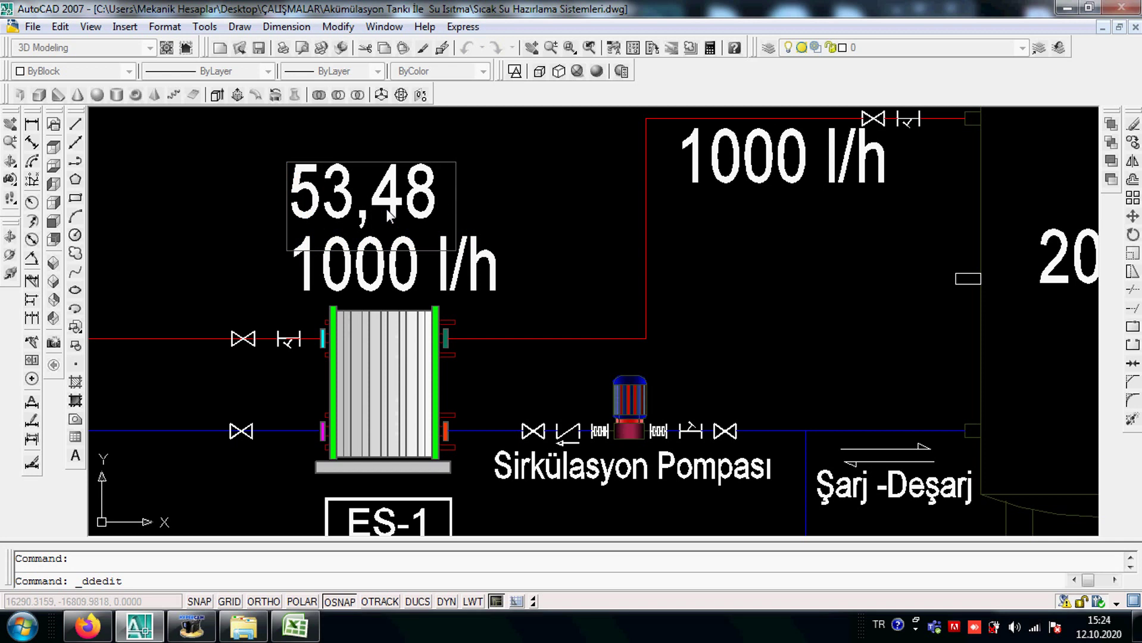
pyautogui.click(560, 229)
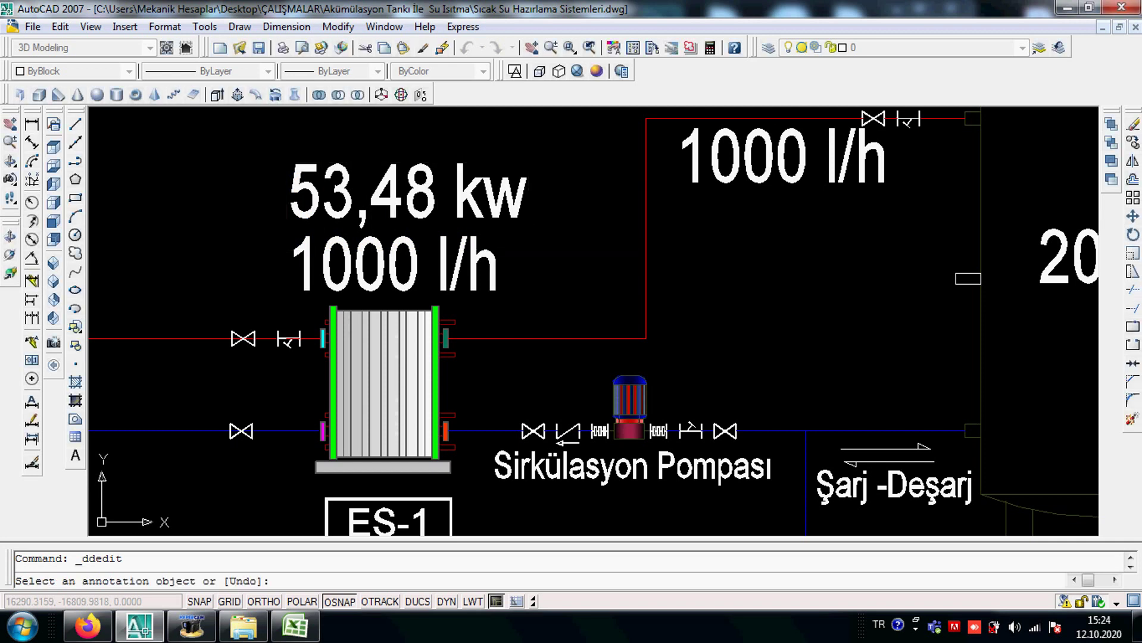
pyautogui.press('Escape')
# - Copy the 53,48 kw label to just beside the lower right of the wall-hung boiler
pyautogui.scroll(-2, 365, 196)
pyautogui.scroll(-3, 364, 197)
pyautogui.scroll(3, 559, 292)
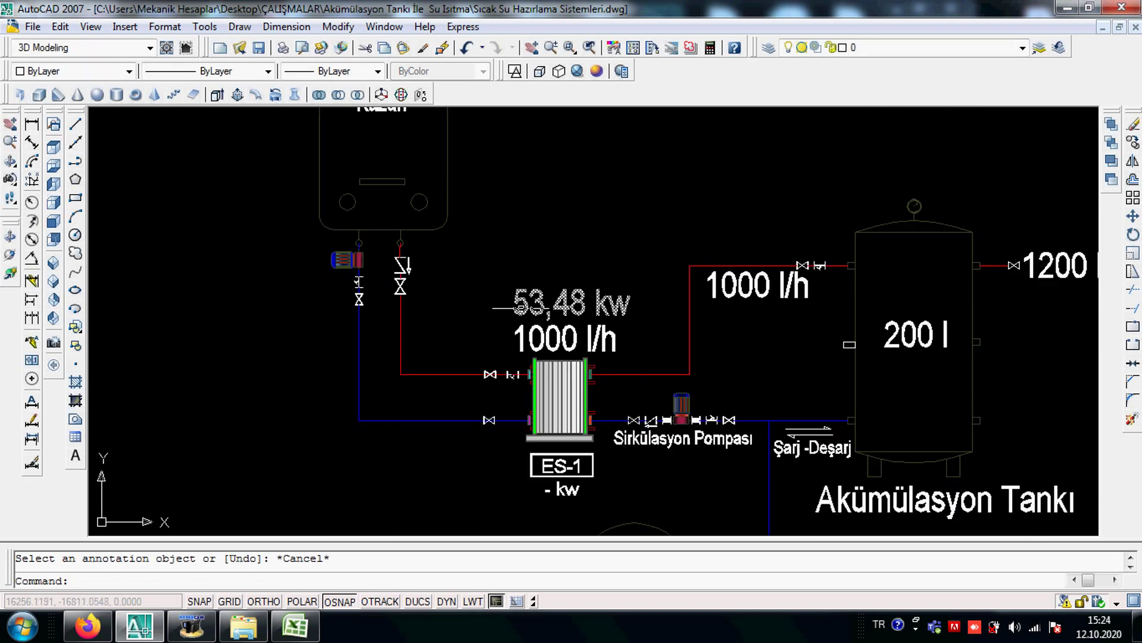
pyautogui.click(531, 301)
pyautogui.click(570, 280)
pyautogui.click(1133, 141)
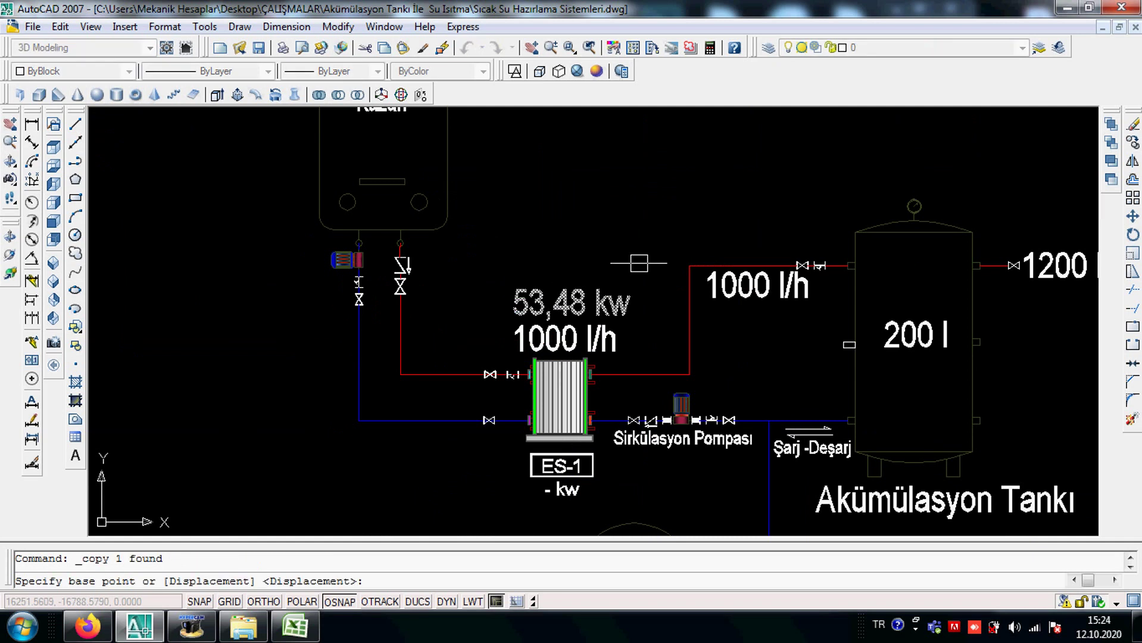
pyautogui.click(499, 306)
pyautogui.scroll(2, 445, 170)
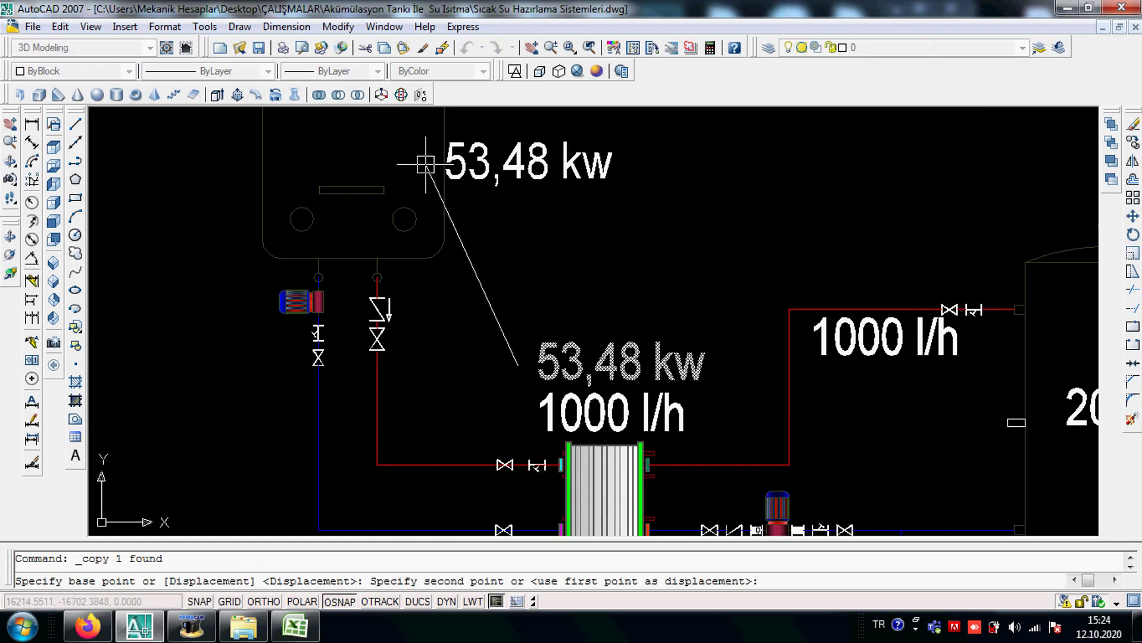
pyautogui.click(428, 165)
pyautogui.press('Escape')
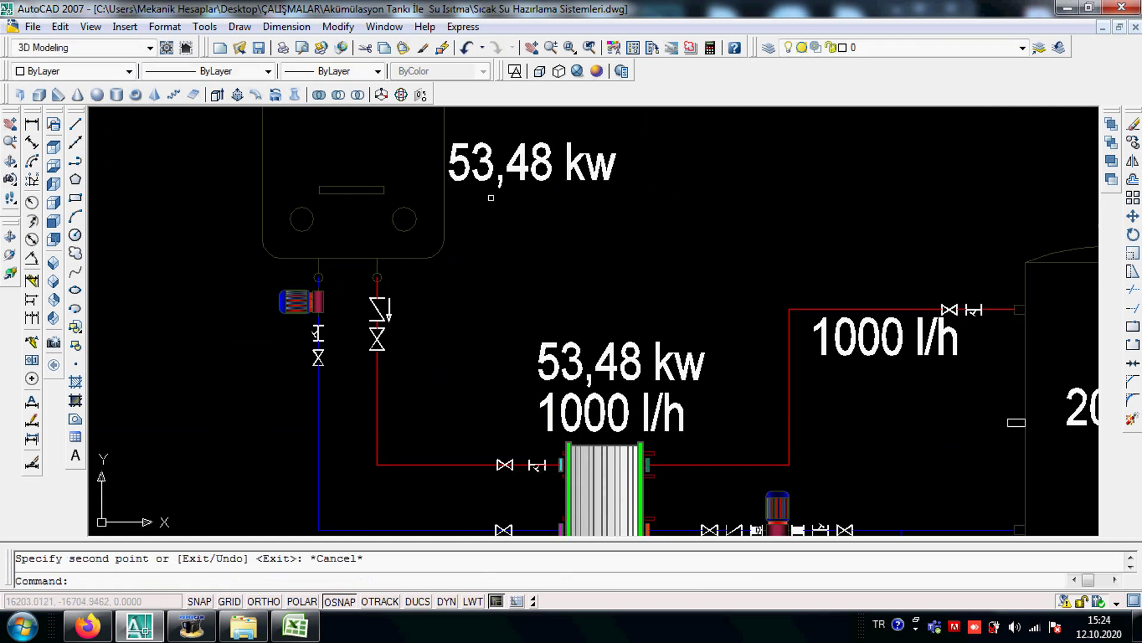
# - Change the text of the label beside the boiler to "55 kw"
pyautogui.doubleClick(519, 178)
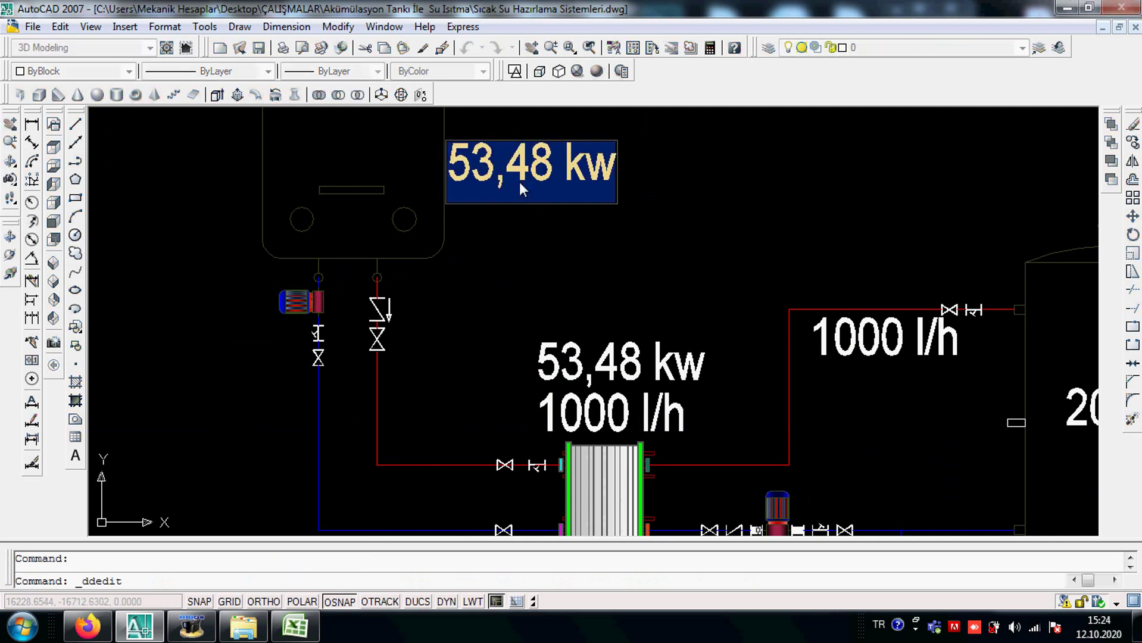
pyautogui.click(529, 164)
pyautogui.moveTo(553, 170); pyautogui.dragTo(451, 164)
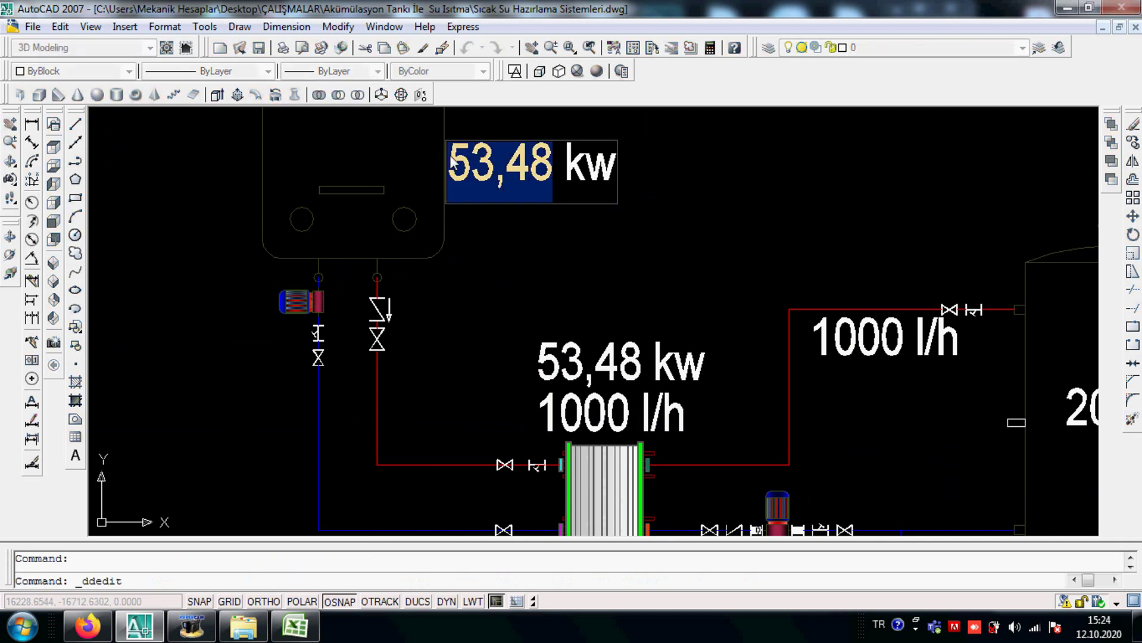
pyautogui.write('55')
pyautogui.press('Return')
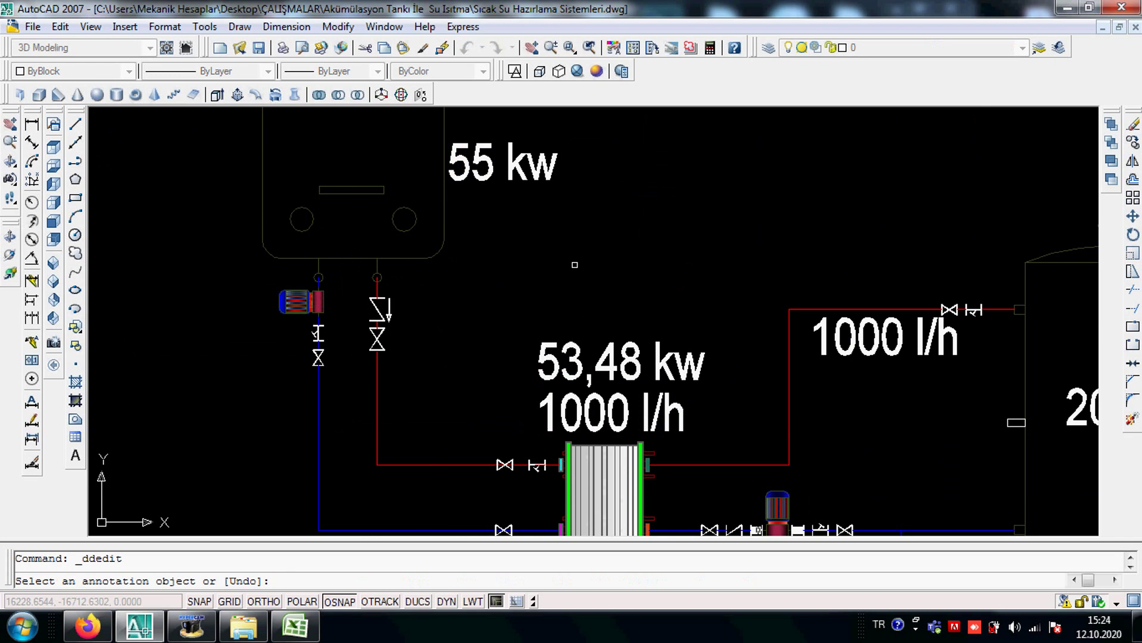
pyautogui.press('Escape')
# - Copy the 1200 l/h label from the tank outlet to the empty area above the diagram
pyautogui.scroll(3, 587, 370)
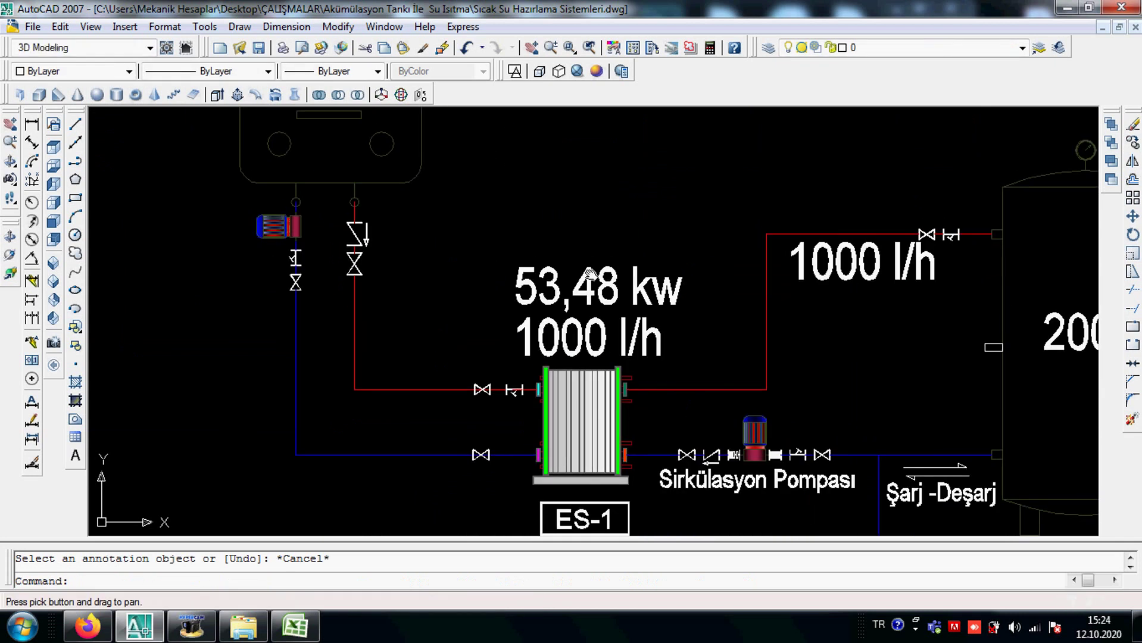
pyautogui.scroll(-3, 587, 371)
pyautogui.scroll(-3, 366, 192)
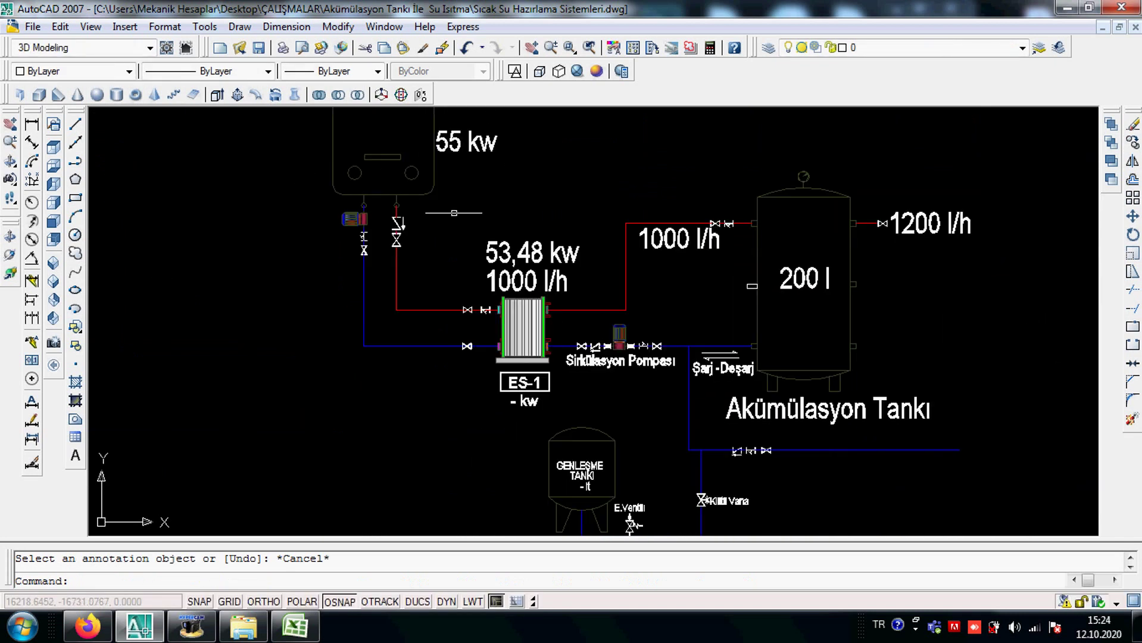
pyautogui.scroll(-2, 364, 238)
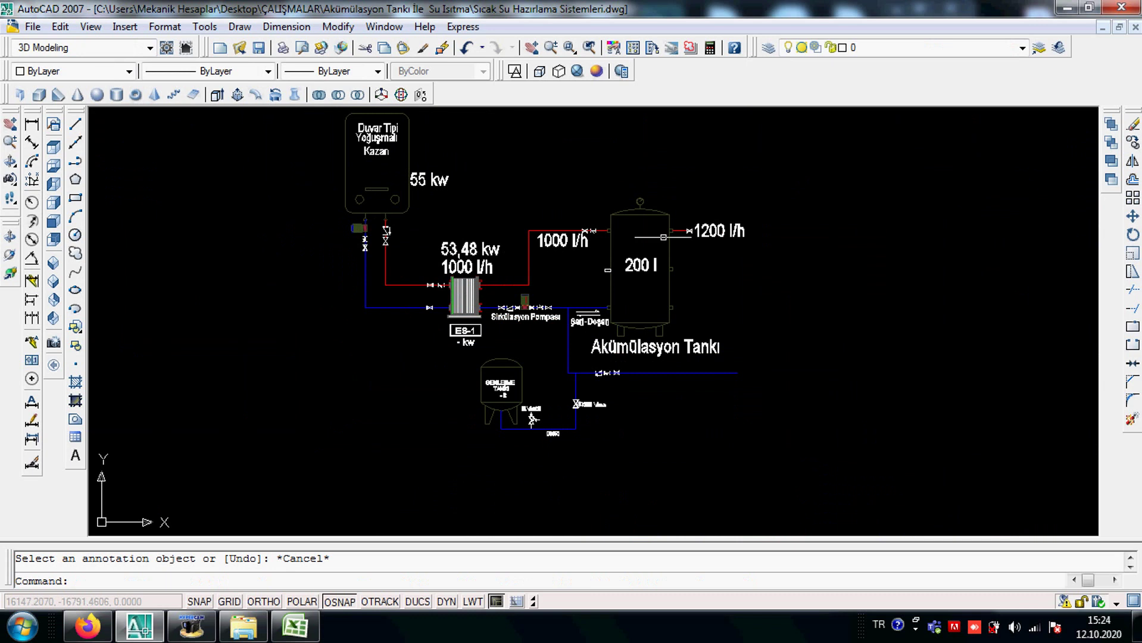
pyautogui.click(717, 232)
pyautogui.click(1133, 141)
pyautogui.scroll(-4, 645, 258)
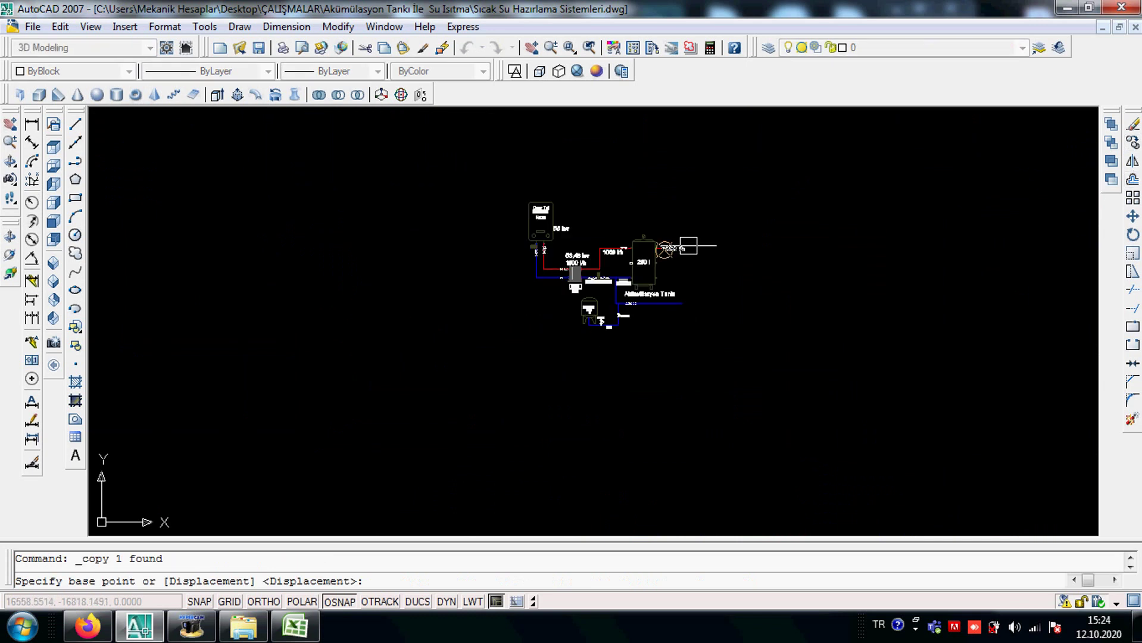
pyautogui.click(656, 243)
pyautogui.scroll(3, 568, 187)
pyautogui.click(603, 182)
pyautogui.press('Escape')
pyautogui.scroll(2, 603, 182)
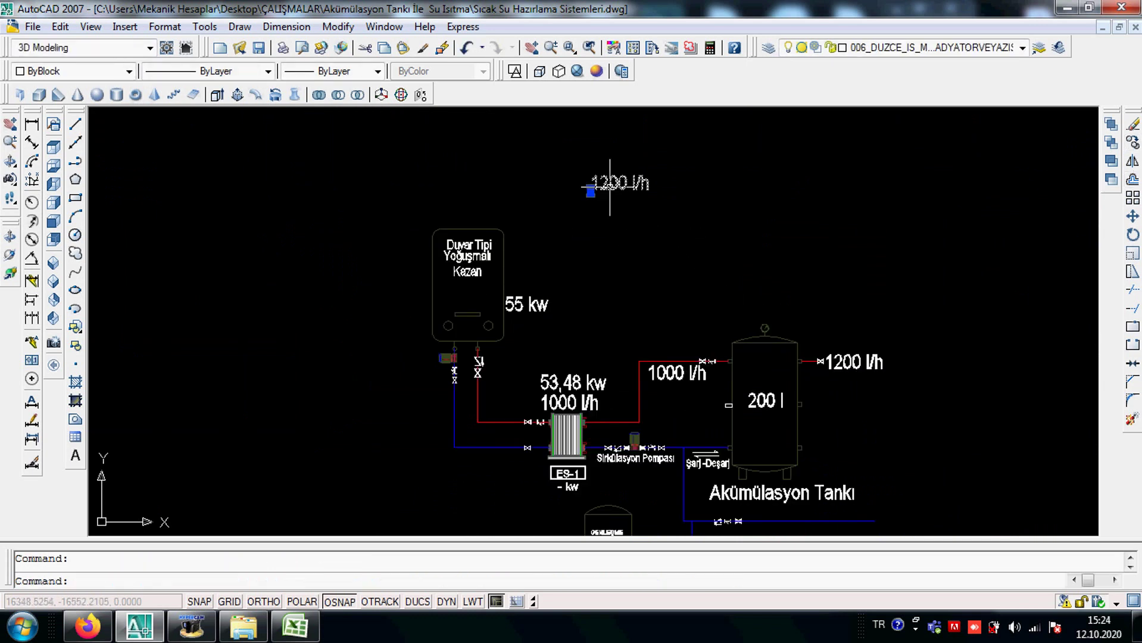
# - Change the text of the label above the diagram to "Alternatif 1" as its title
pyautogui.doubleClick(619, 183)
pyautogui.write('Al')
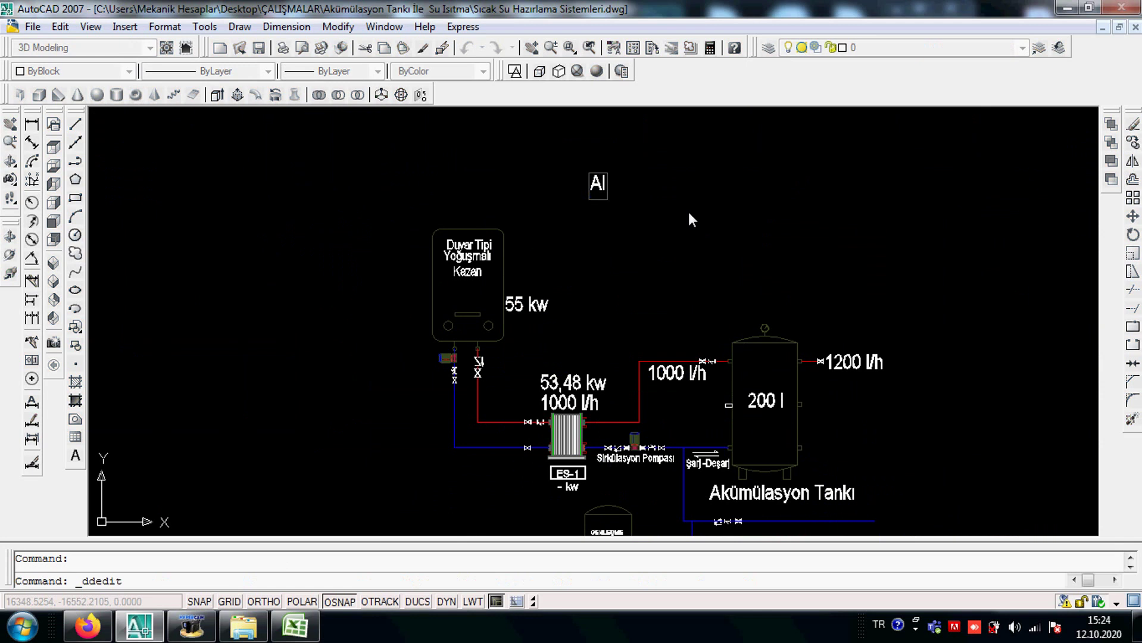
pyautogui.write('ternat')
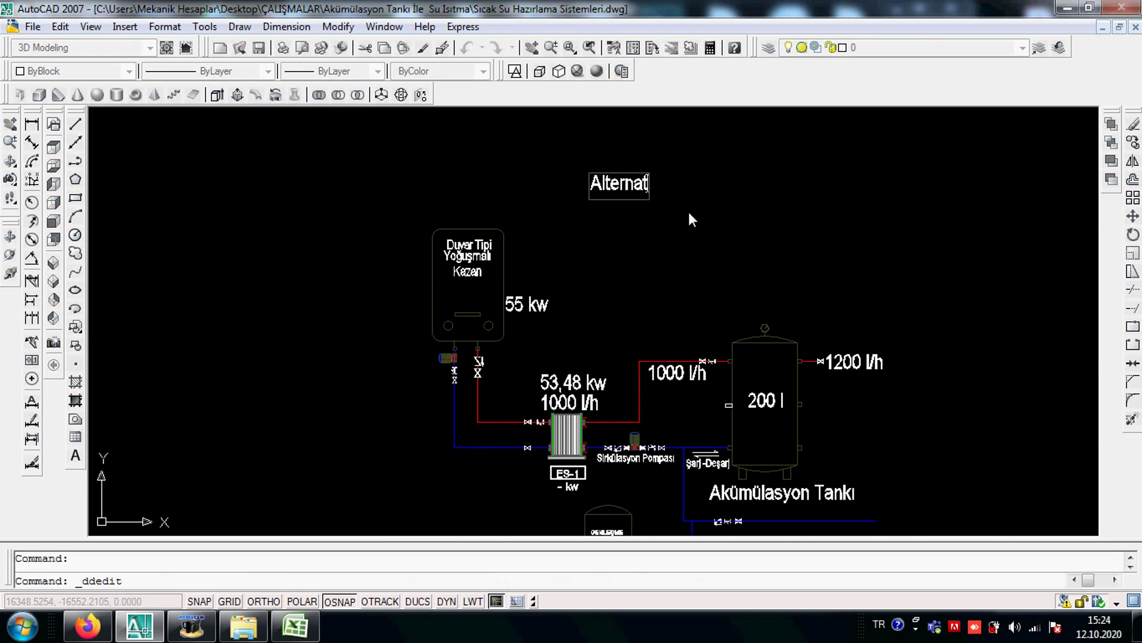
pyautogui.write('if 1')
pyautogui.press('Return')
pyautogui.press('Escape')
# - Clear the selection window around the Alternatif 1 diagram and save the drawing
pyautogui.scroll(-2, 458, 158)
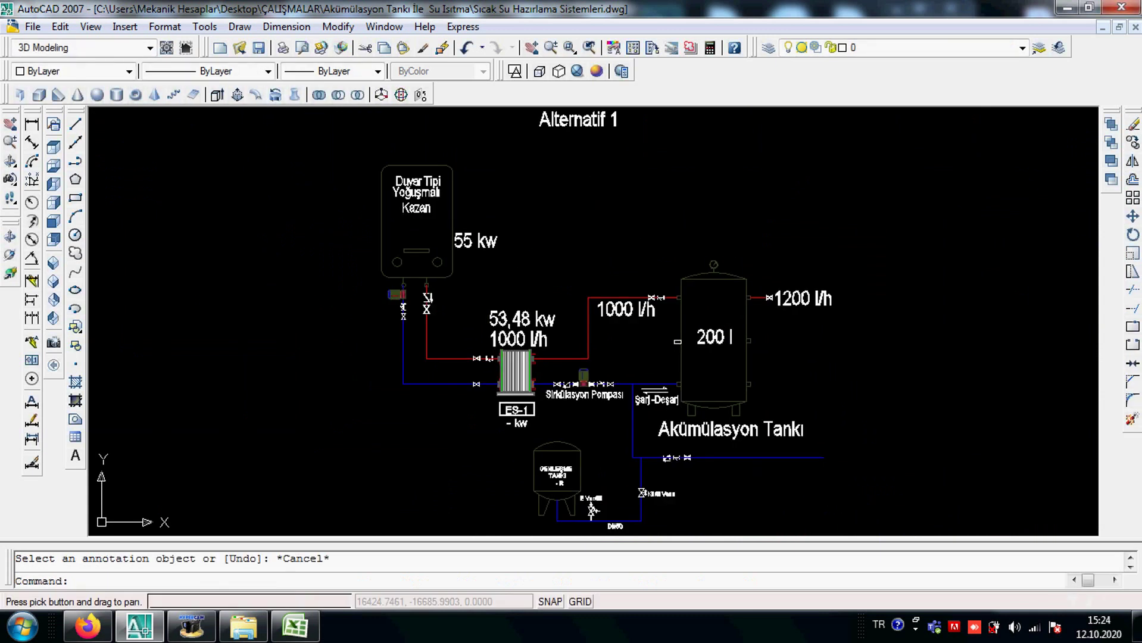
pyautogui.click(415, 153)
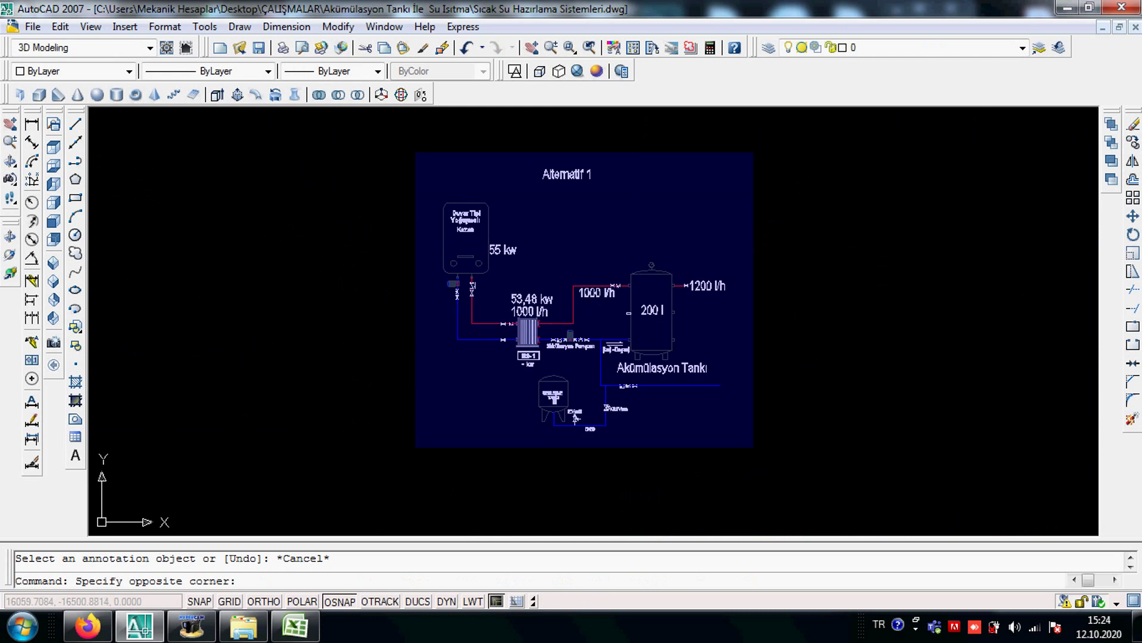
pyautogui.press('Escape')
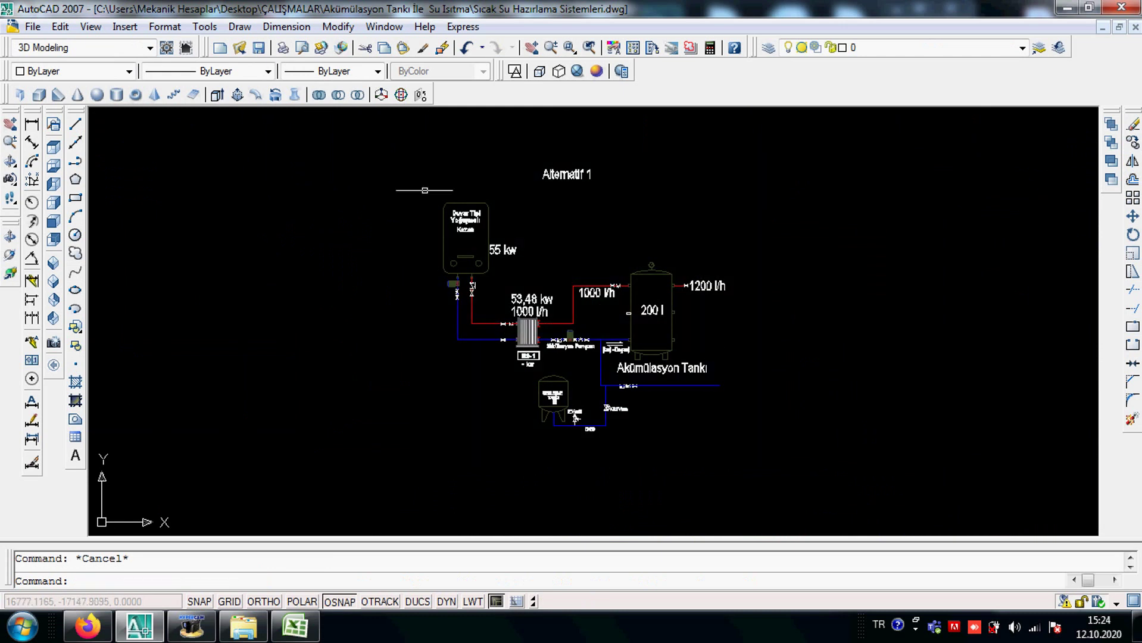
pyautogui.click(259, 48)
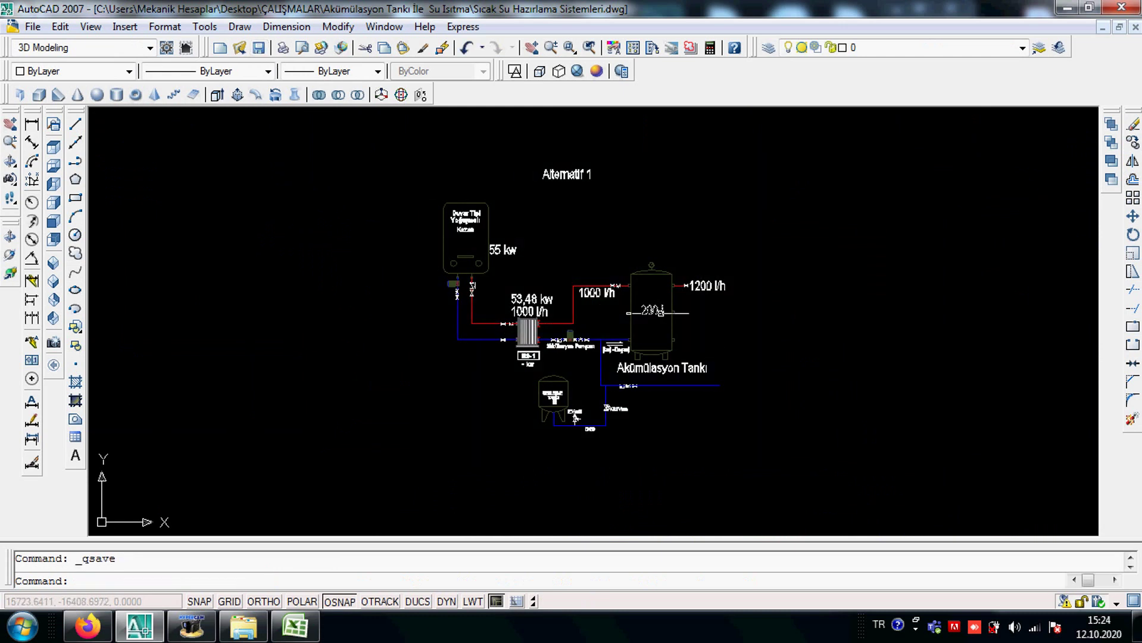
# - Review the labelled Alternatif 1 diagram, and examine the hourly demand in Excel's section on boiler capacity and exchanger downsizing
pyautogui.scroll(5, 636, 312)
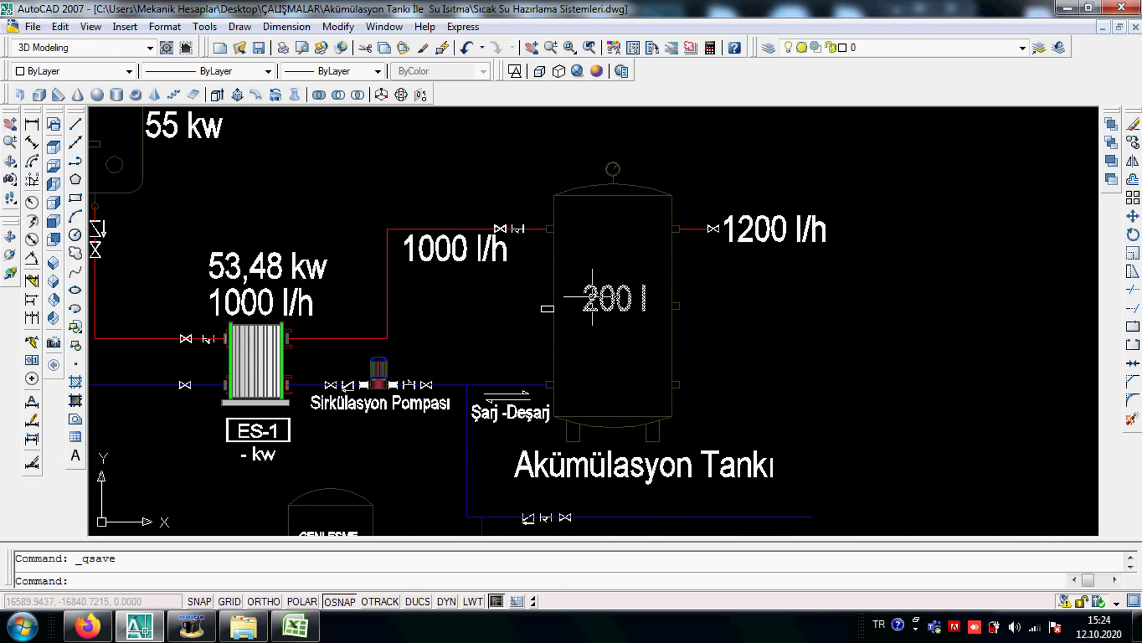
pyautogui.scroll(-4, 593, 298)
pyautogui.scroll(3, 408, 261)
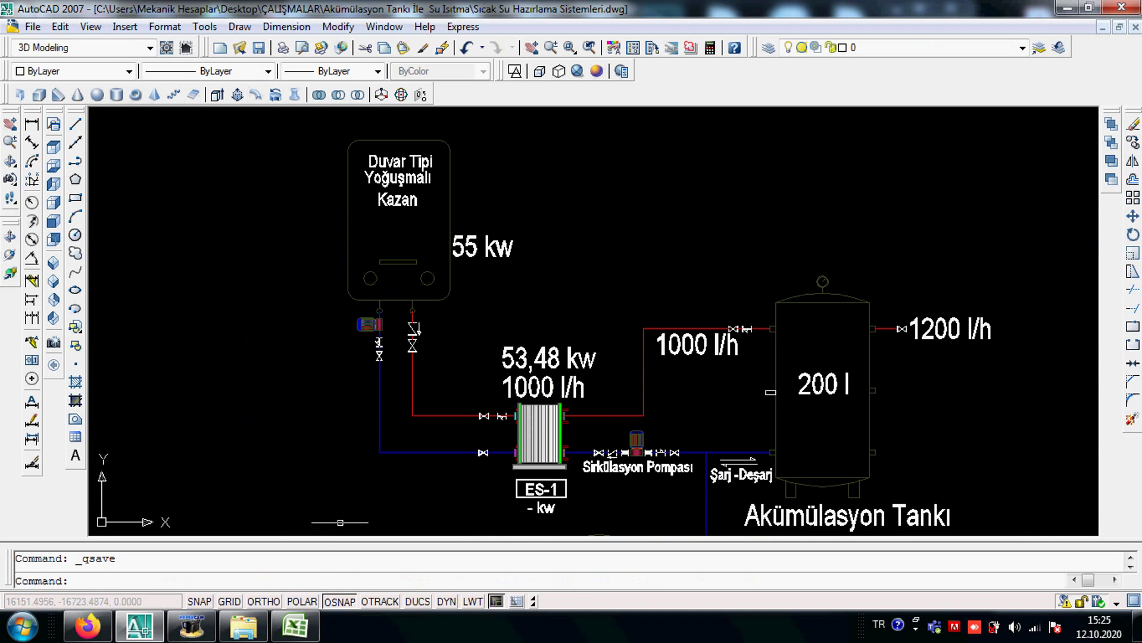
pyautogui.moveTo(656, 411); pyautogui.dragTo(604, 313, button='middle')
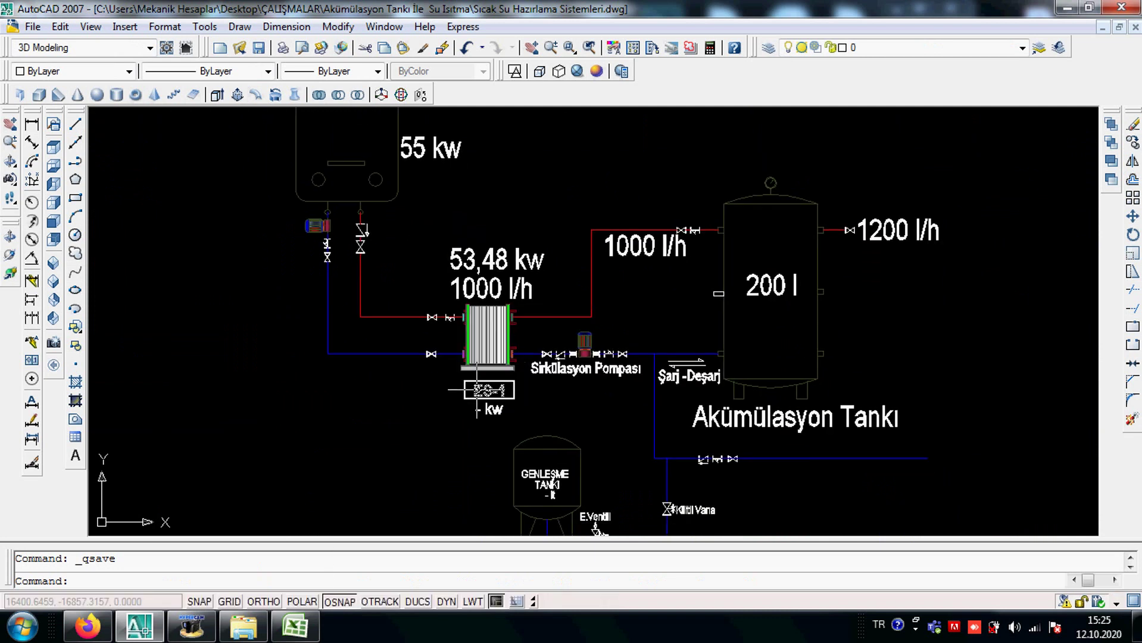
pyautogui.click(295, 626)
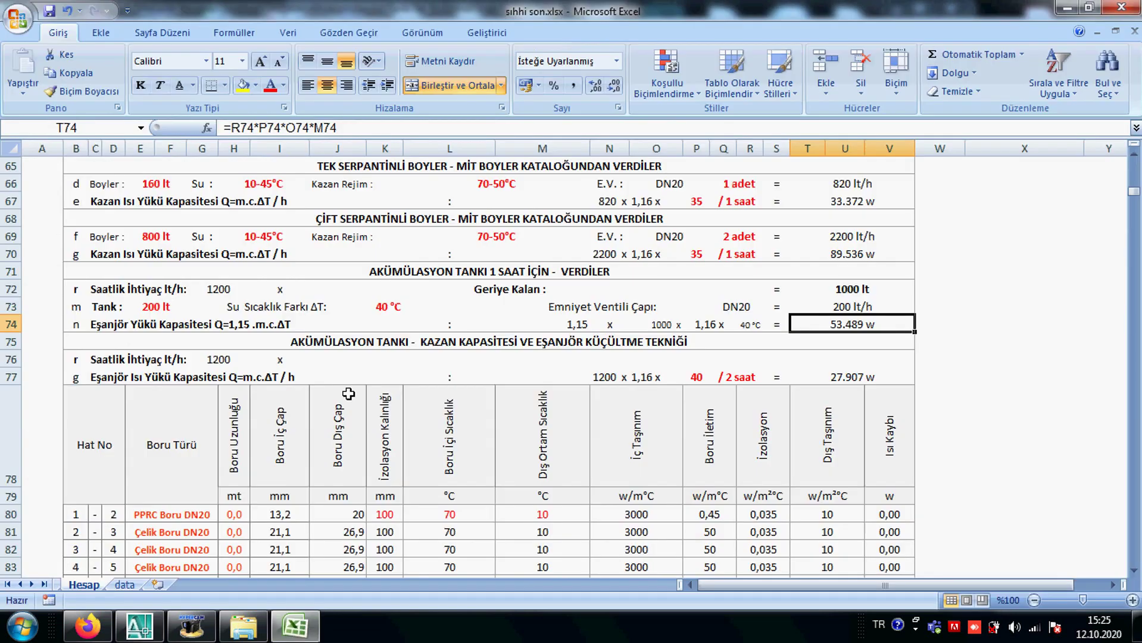
pyautogui.click(323, 352)
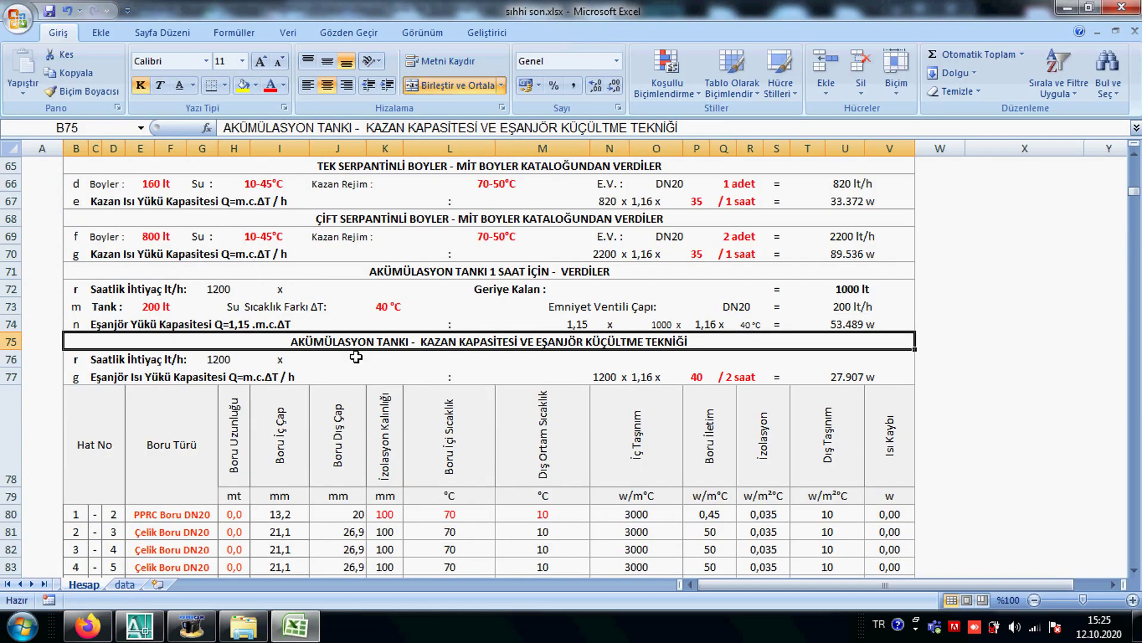
pyautogui.press('Down')
pyautogui.press('Down')
pyautogui.press('Right')
pyautogui.press('Right')
pyautogui.click(235, 360)
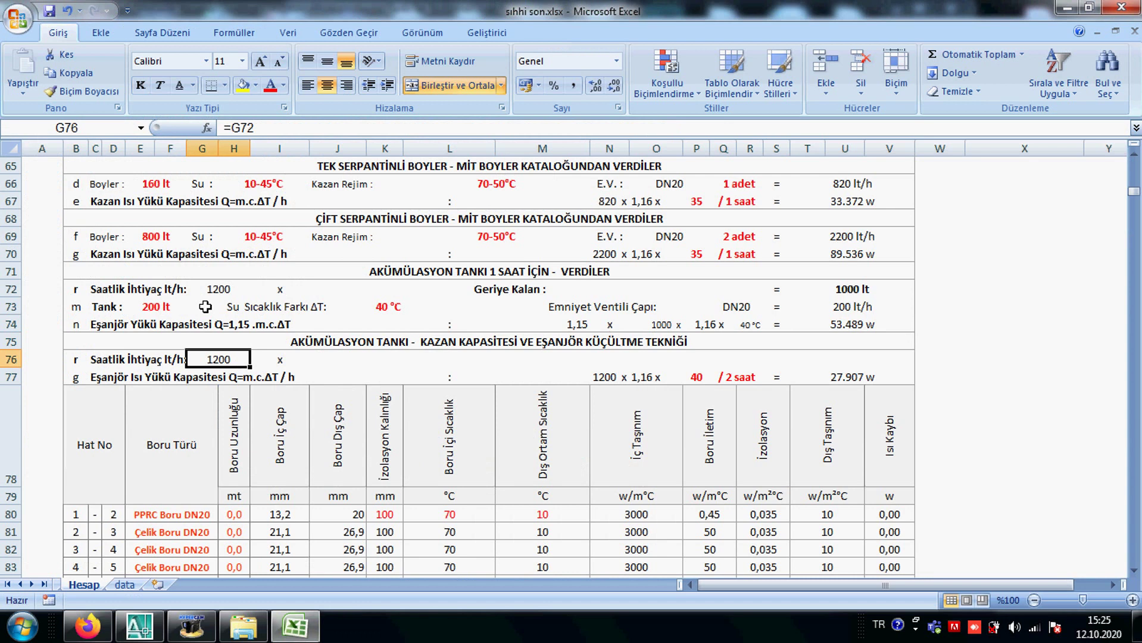
# - Switch back to AutoCAD and inspect the accumulation tank and its 1200 l/h outlet on the diagram
pyautogui.click(295, 622)
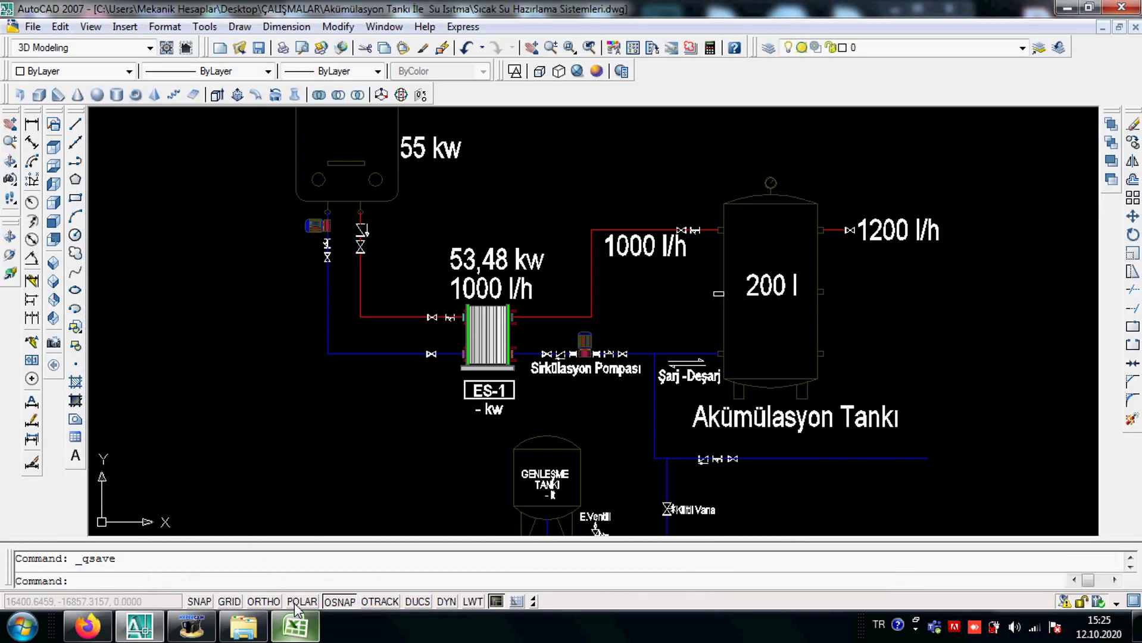
pyautogui.scroll(-5, 709, 268)
pyautogui.scroll(5, 691, 268)
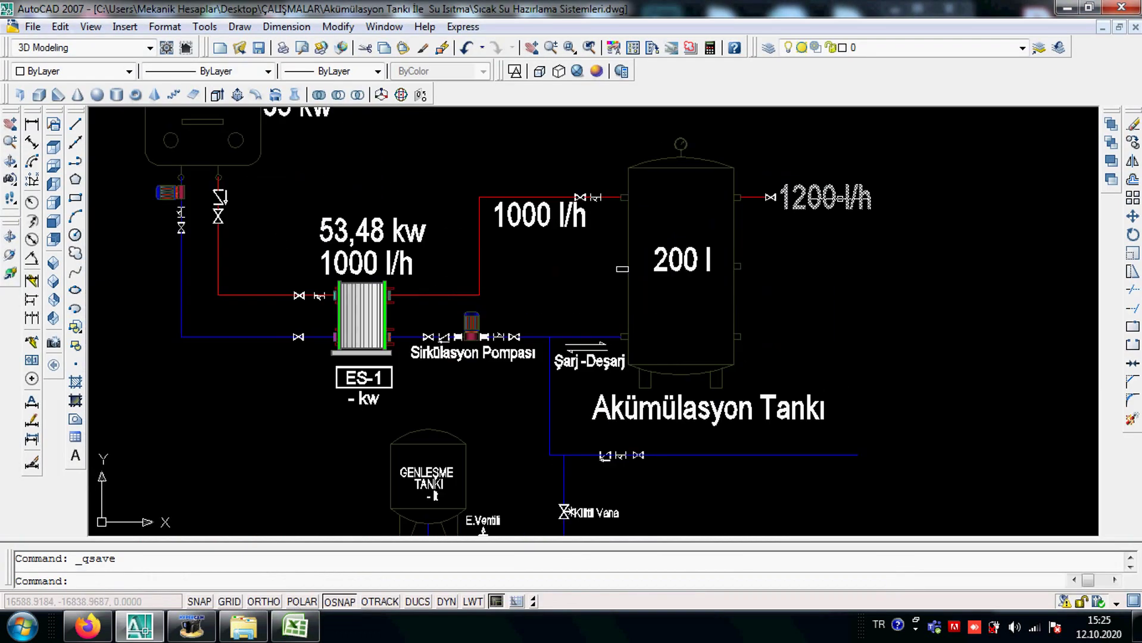
# - Copy the whole Alternatif 1 diagram about 896 units horizontally to its right, with orthogonal mode on
pyautogui.scroll(2, 714, 250)
pyautogui.scroll(-6, 613, 256)
pyautogui.scroll(1, 586, 355)
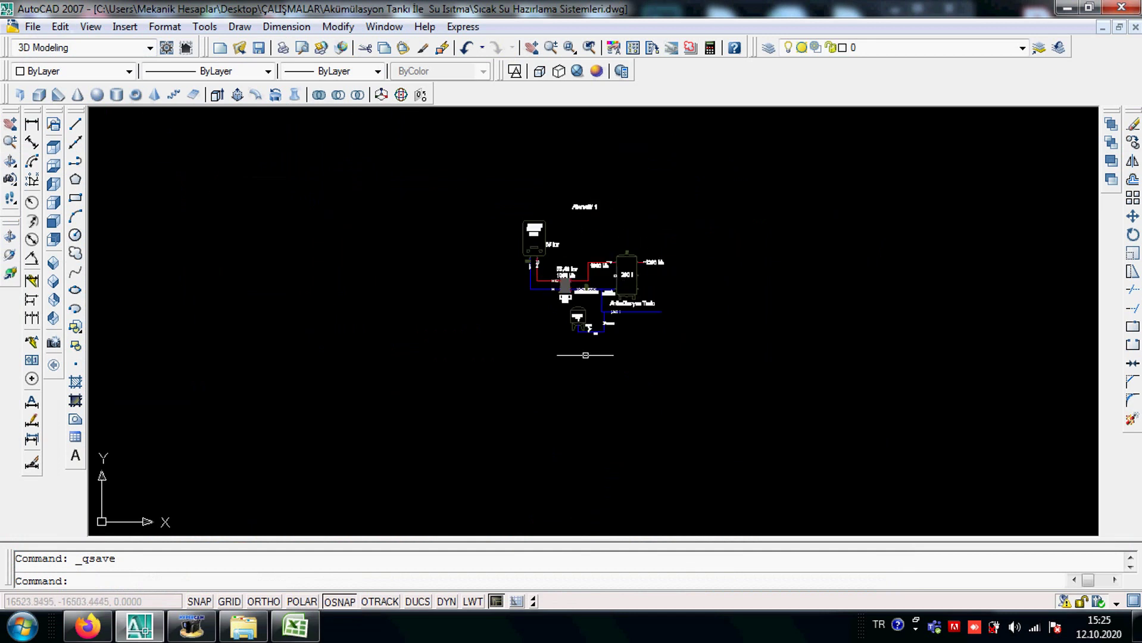
pyautogui.scroll(2, 586, 356)
pyautogui.click(474, 120)
pyautogui.click(703, 352)
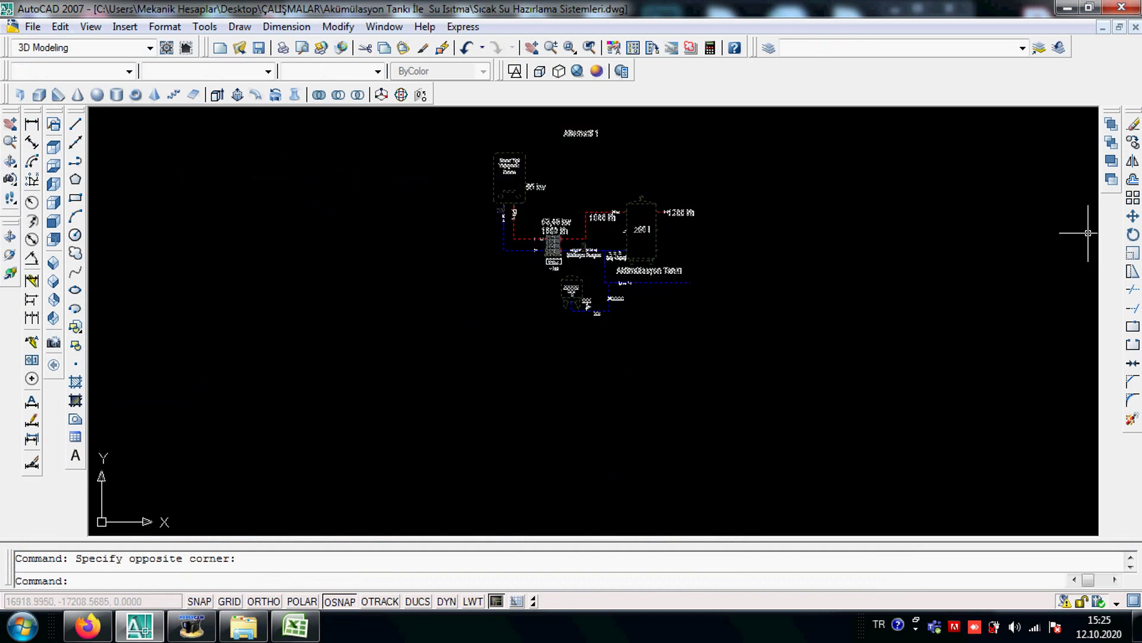
pyautogui.click(1133, 141)
pyautogui.click(586, 247)
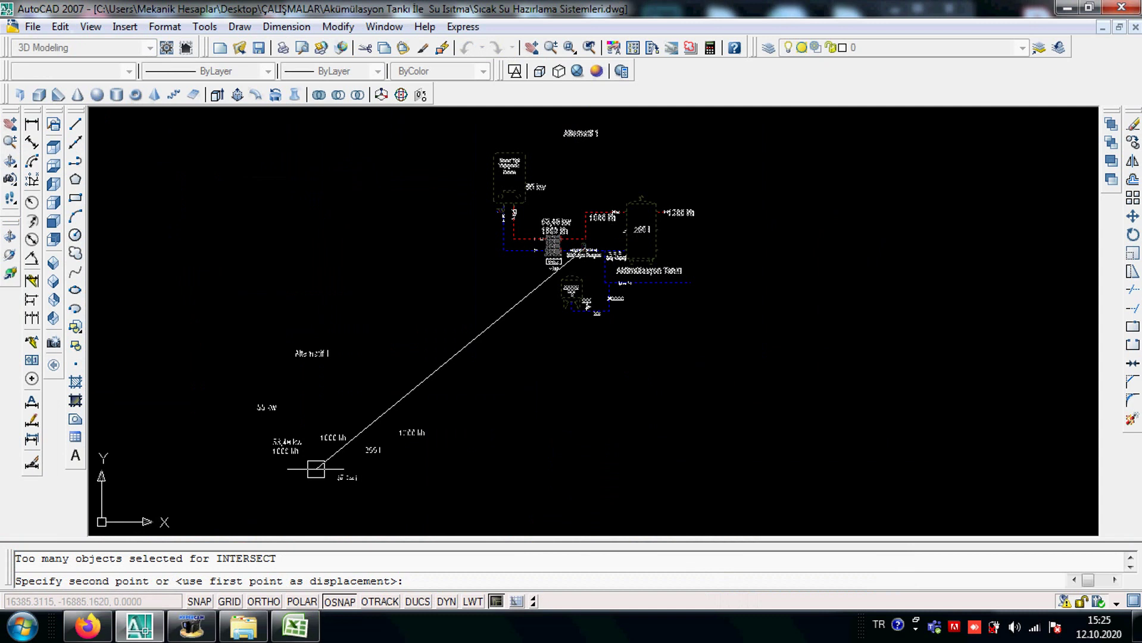
pyautogui.click(270, 604)
pyautogui.click(893, 338)
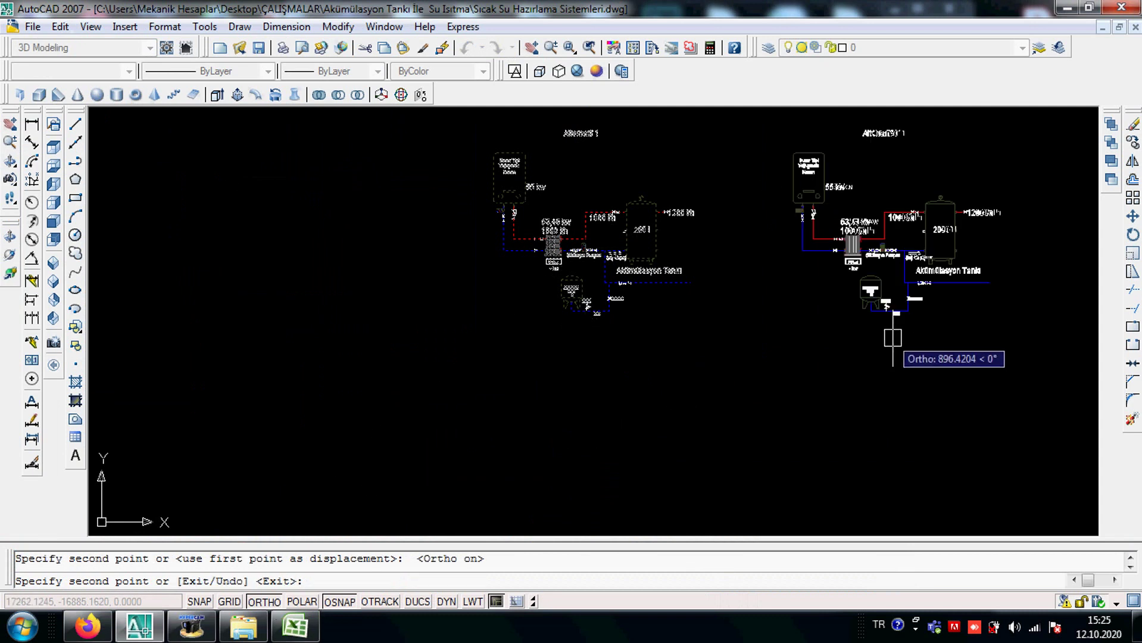
pyautogui.press('Escape')
# - Change the volume label inside the copied diagram's accumulation tank to "1200 l"
pyautogui.scroll(2, 896, 306)
pyautogui.moveTo(896, 306); pyautogui.dragTo(658, 276, button='middle')
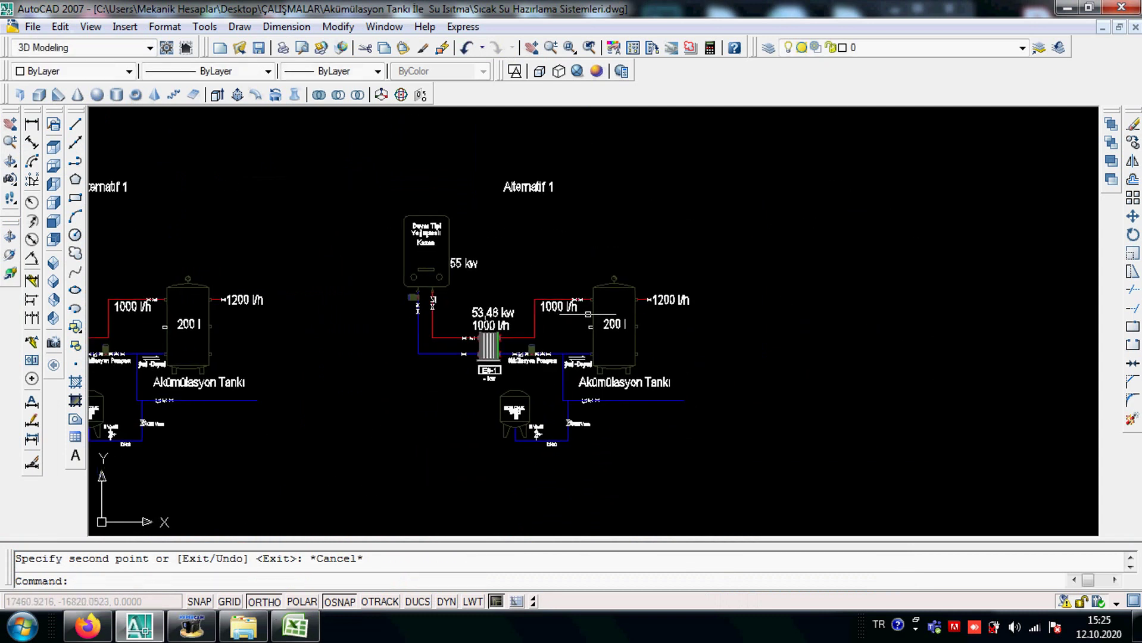
pyautogui.scroll(3, 593, 304)
pyautogui.doubleClick(633, 349)
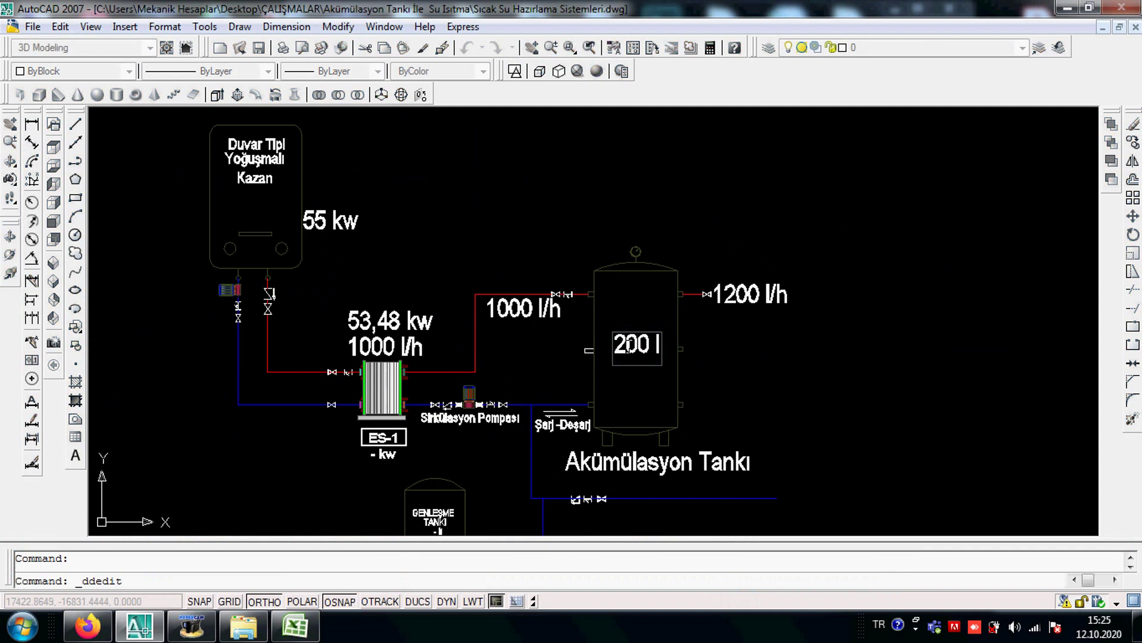
pyautogui.moveTo(622, 346); pyautogui.dragTo(612, 346)
pyautogui.write('1')
pyautogui.press('Return')
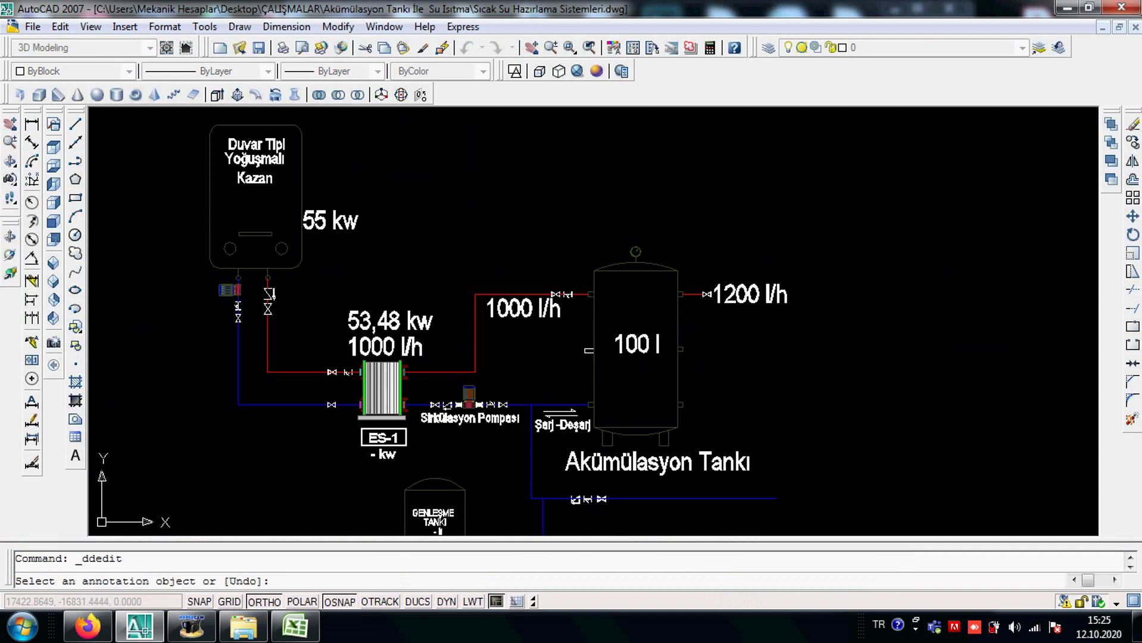
pyautogui.press('Escape')
pyautogui.doubleClick(636, 344)
pyautogui.scroll(3, 634, 345)
pyautogui.moveTo(614, 348); pyautogui.dragTo(635, 349)
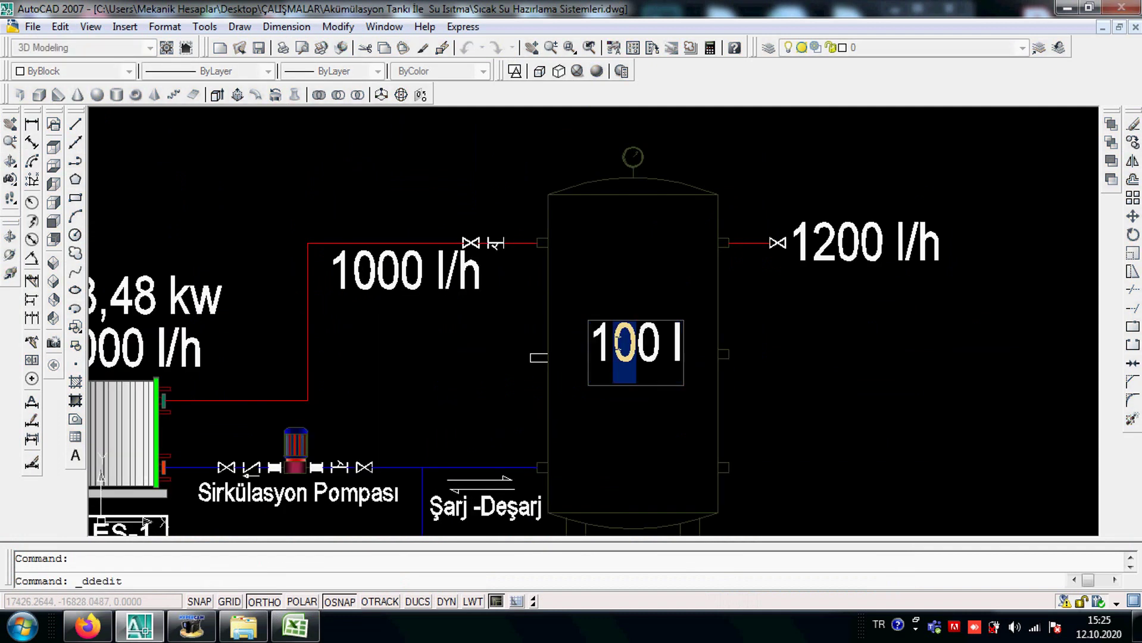
pyautogui.write('20')
pyautogui.press('Return')
pyautogui.press('Escape')
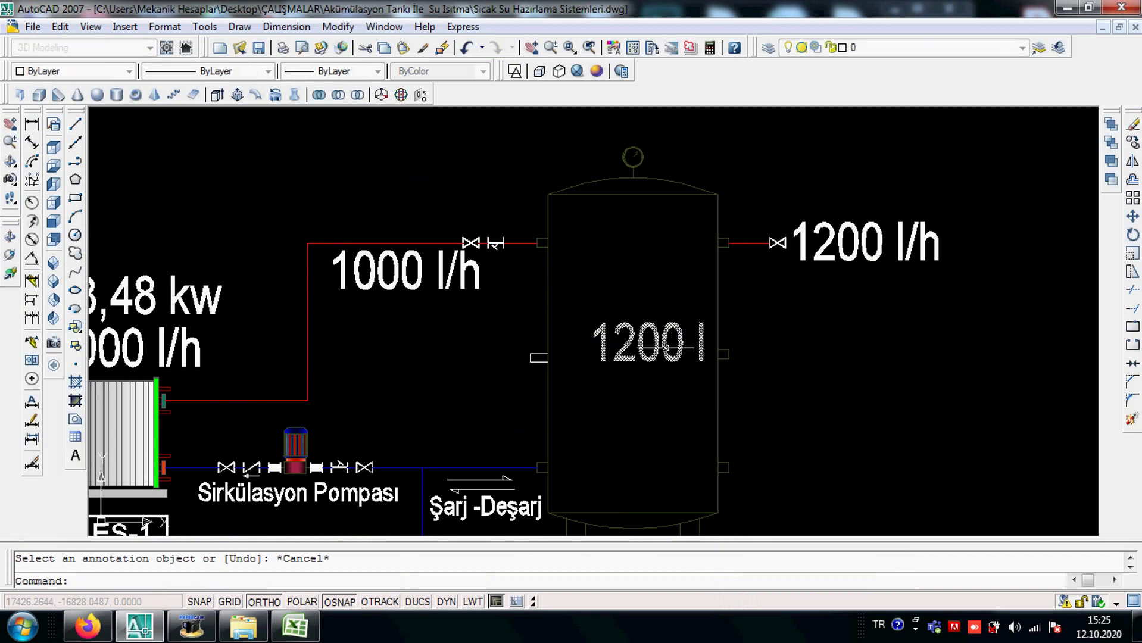
# - Move the 1200 l volume label slightly left so it sits centred inside the copied accumulation tank
pyautogui.click(668, 348)
pyautogui.click(1133, 216)
pyautogui.click(929, 358)
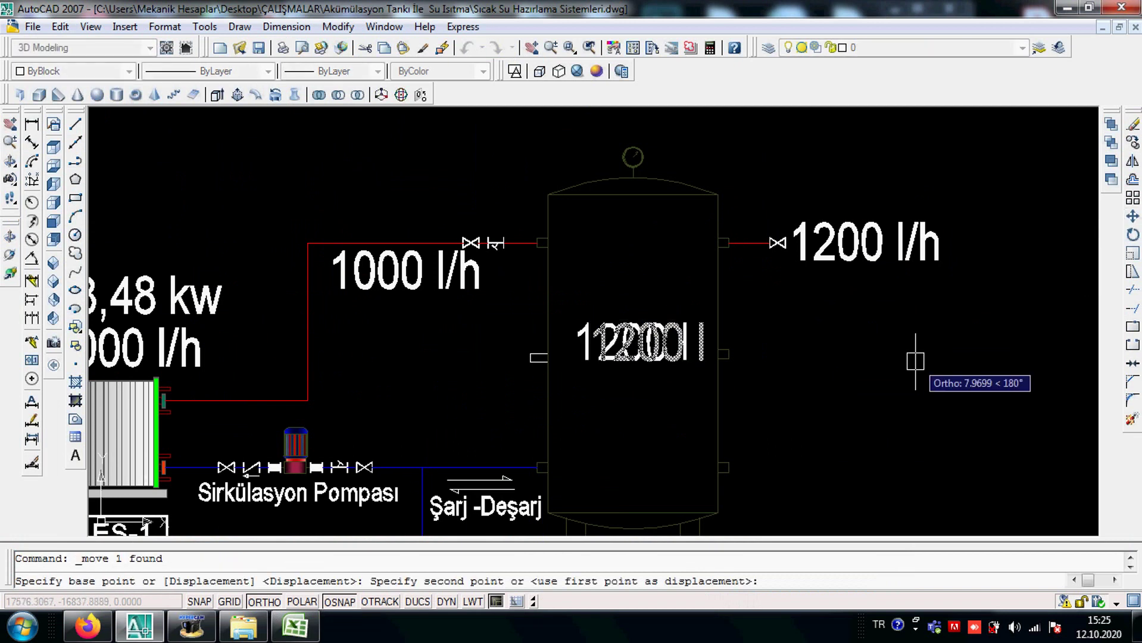
pyautogui.click(915, 361)
pyautogui.scroll(-3, 535, 264)
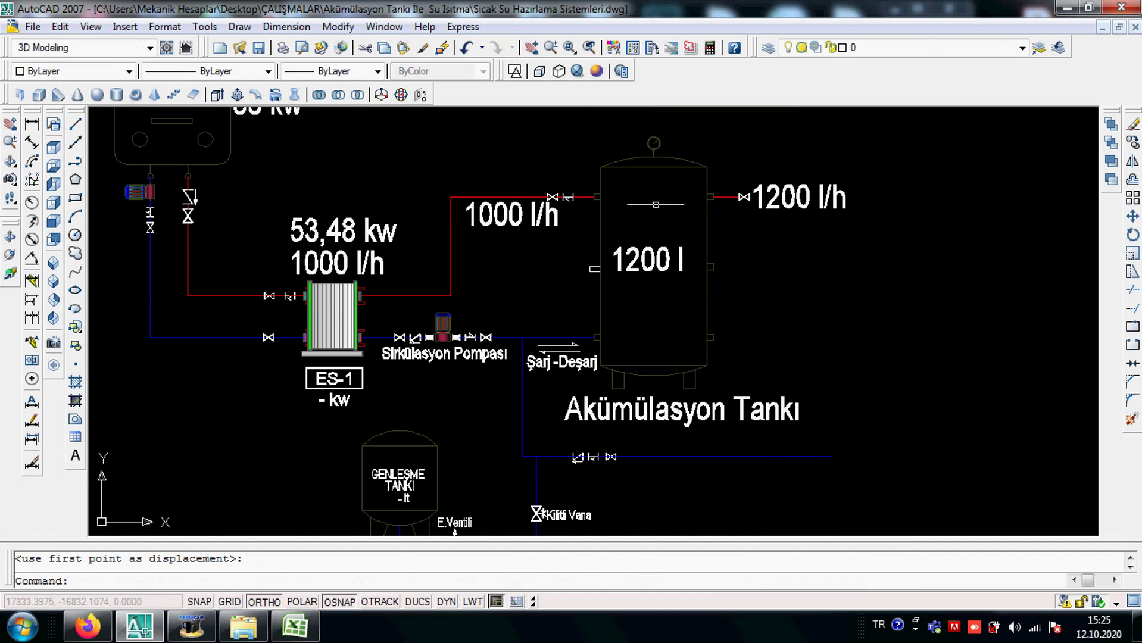
# - Change the title above the copied diagram to "Alternatif 2"
pyautogui.scroll(-3, 606, 251)
pyautogui.scroll(3, 557, 164)
pyautogui.doubleClick(561, 170)
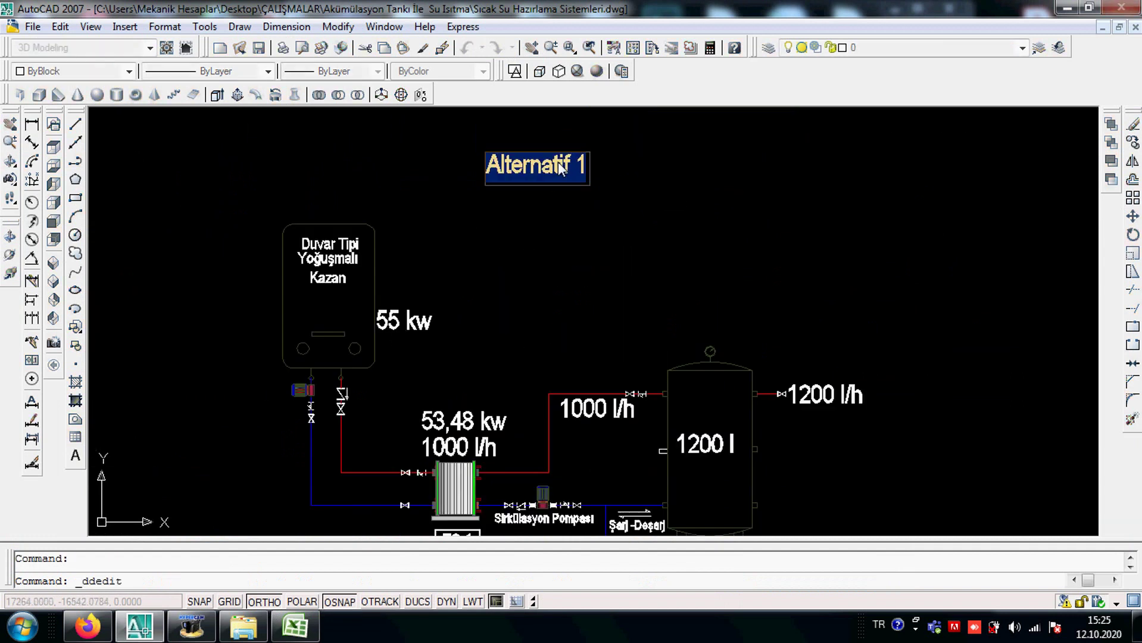
pyautogui.scroll(2, 561, 170)
pyautogui.write('2')
pyautogui.press('Return')
pyautogui.scroll(-4, 635, 199)
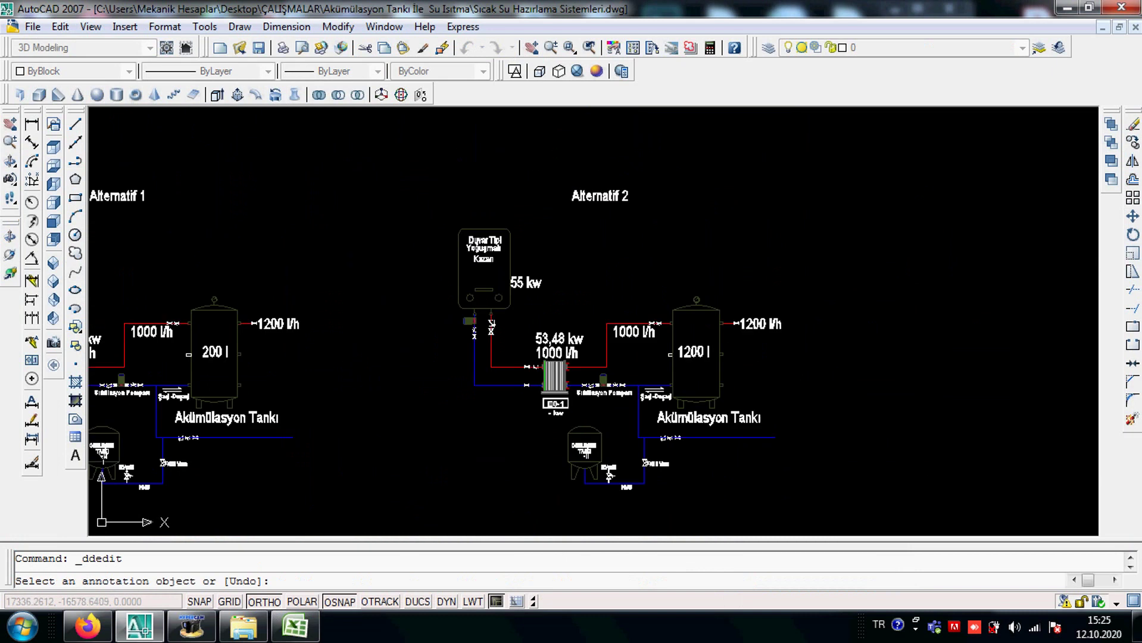
pyautogui.scroll(3, 676, 394)
pyautogui.press('Escape')
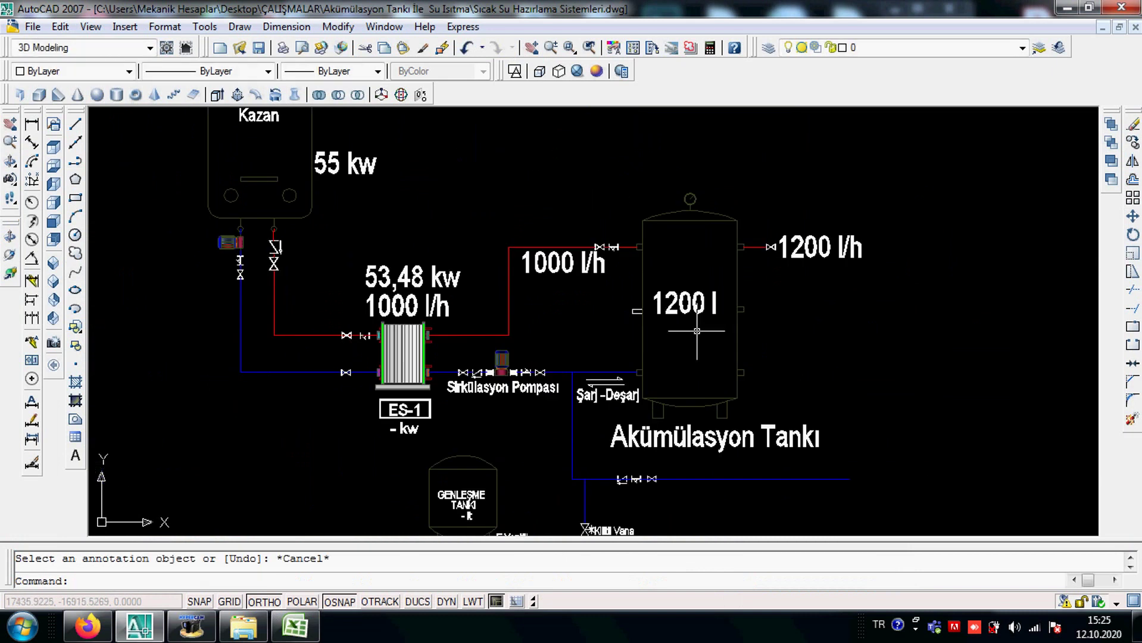
# - Change the flow label on the red pipe between exchanger and accumulation tank in Alternatif 2 to "1200 l/h"
pyautogui.moveTo(546, 268); pyautogui.dragTo(559, 337, button='middle')
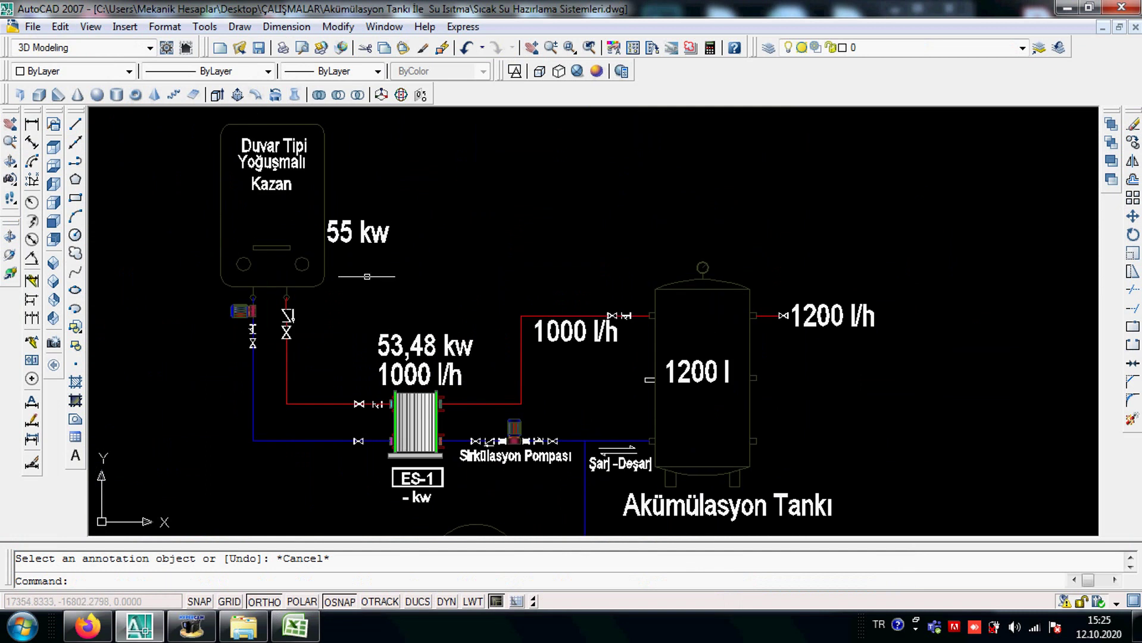
pyautogui.scroll(-2, 461, 286)
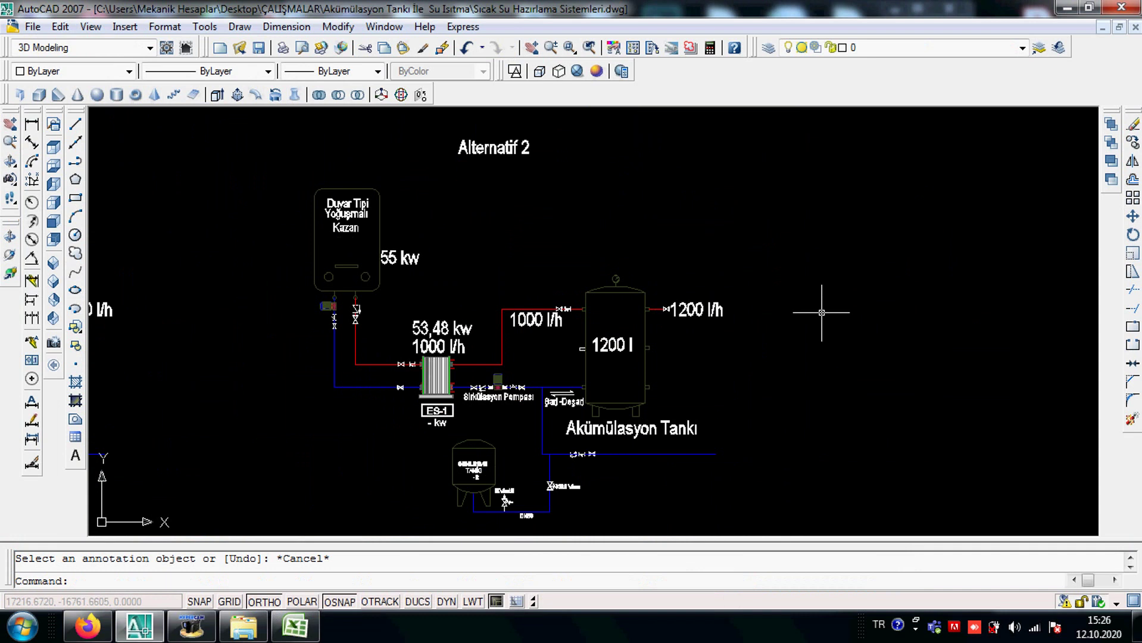
pyautogui.scroll(3, 534, 327)
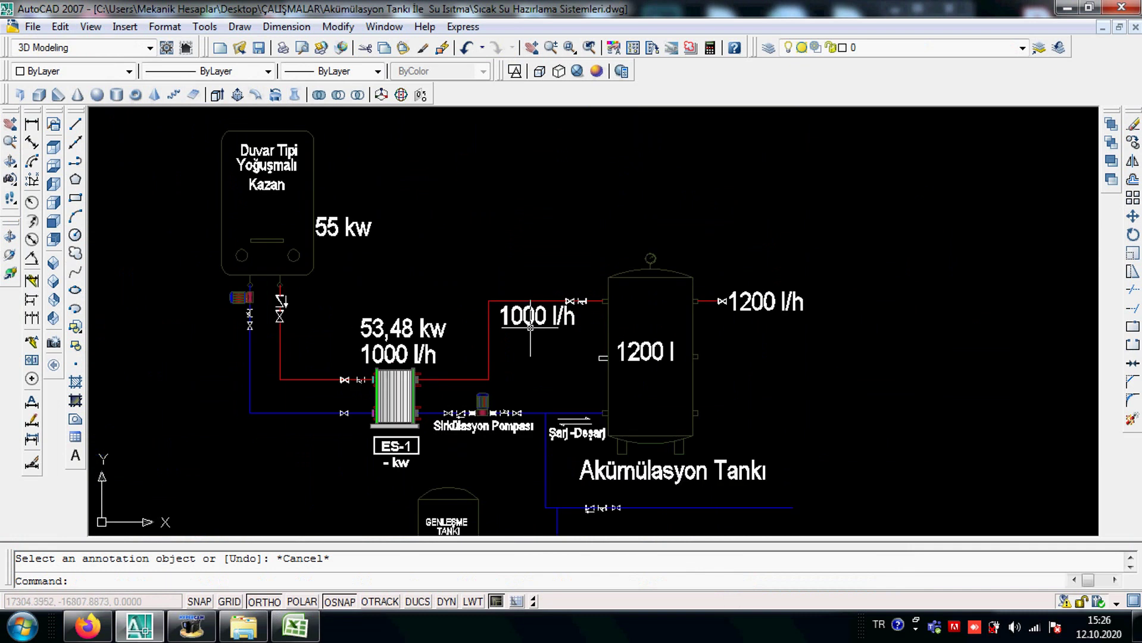
pyautogui.click(526, 316)
pyautogui.doubleClick(525, 316)
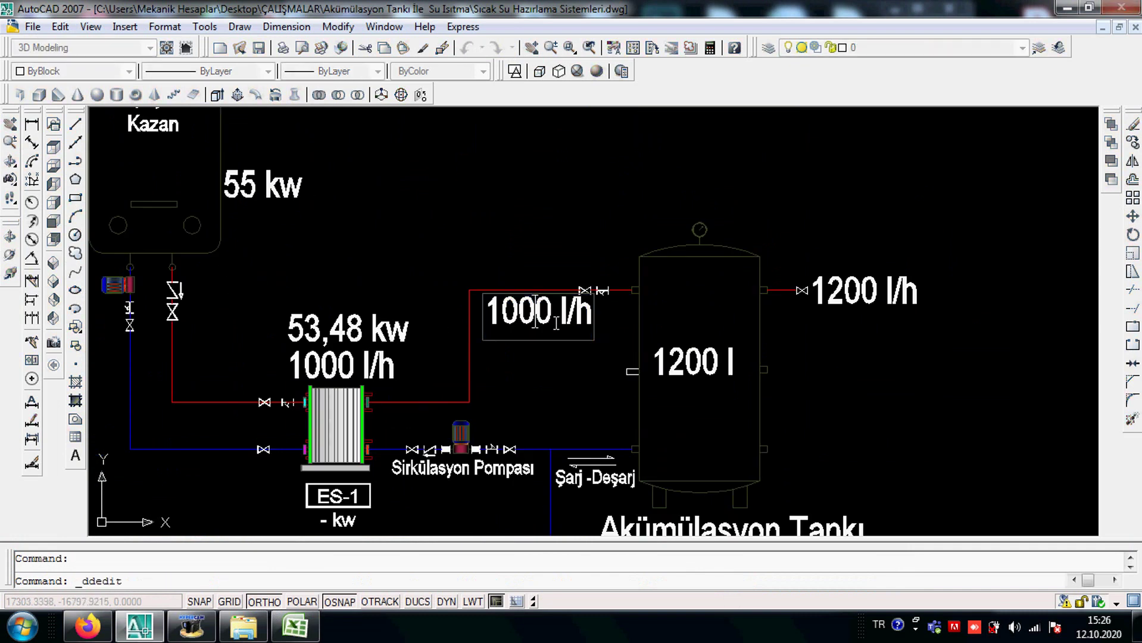
pyautogui.click(600, 357)
pyautogui.click(527, 314)
pyautogui.click(518, 311)
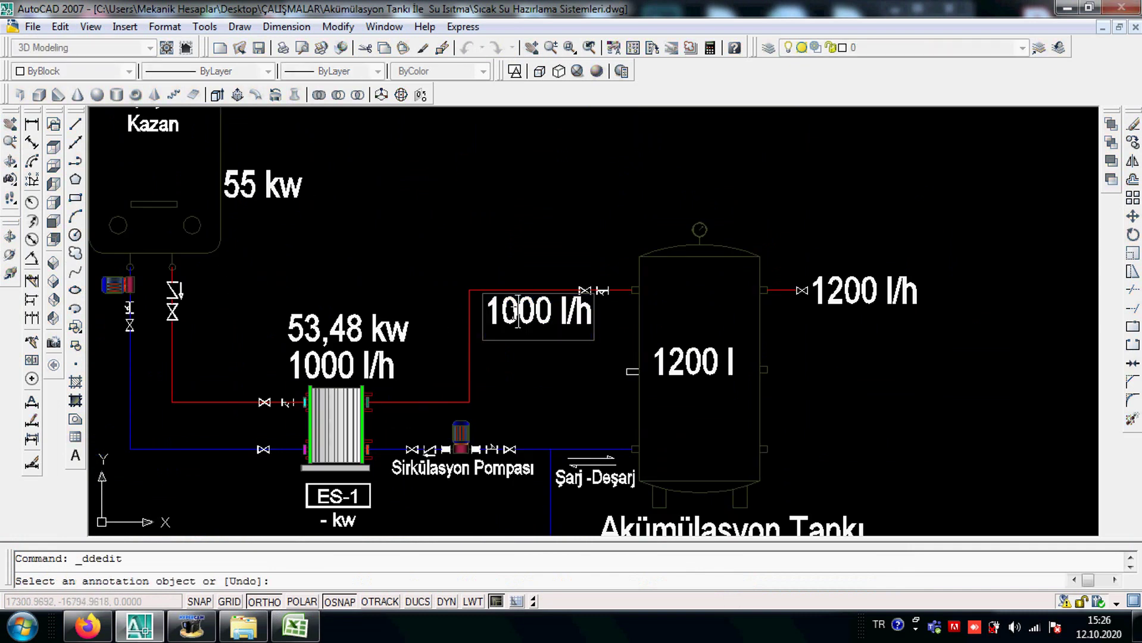
pyautogui.press('BackSpace')
pyautogui.write('2')
pyautogui.click(552, 377)
pyautogui.press('Escape')
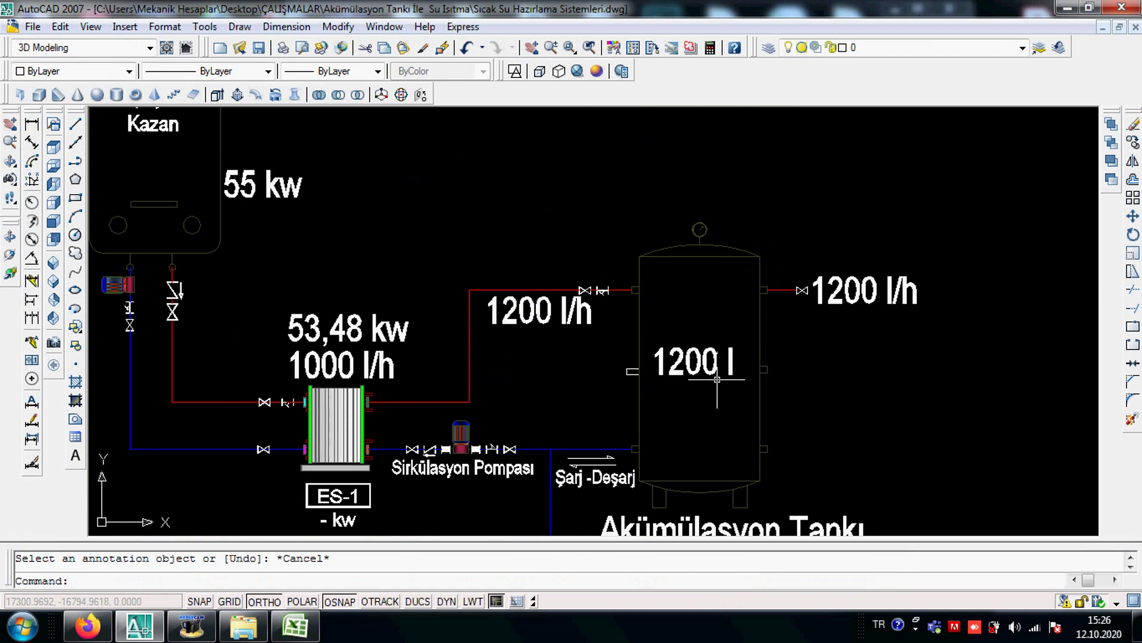
pyautogui.scroll(2, 529, 332)
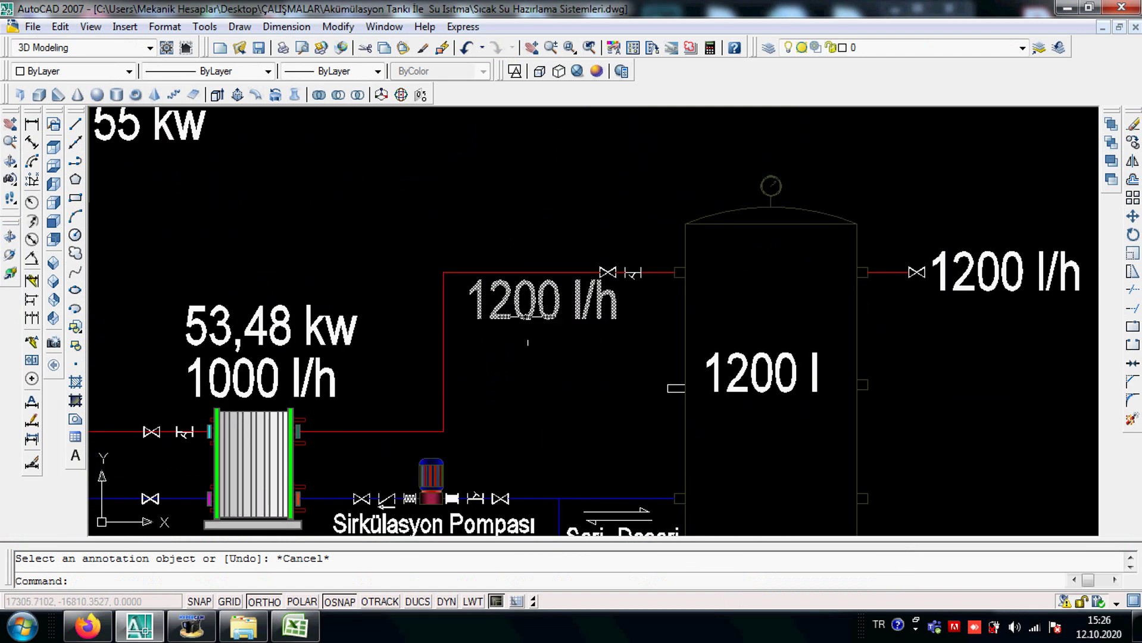
pyautogui.doubleClick(528, 315)
pyautogui.moveTo(536, 304); pyautogui.dragTo(495, 303)
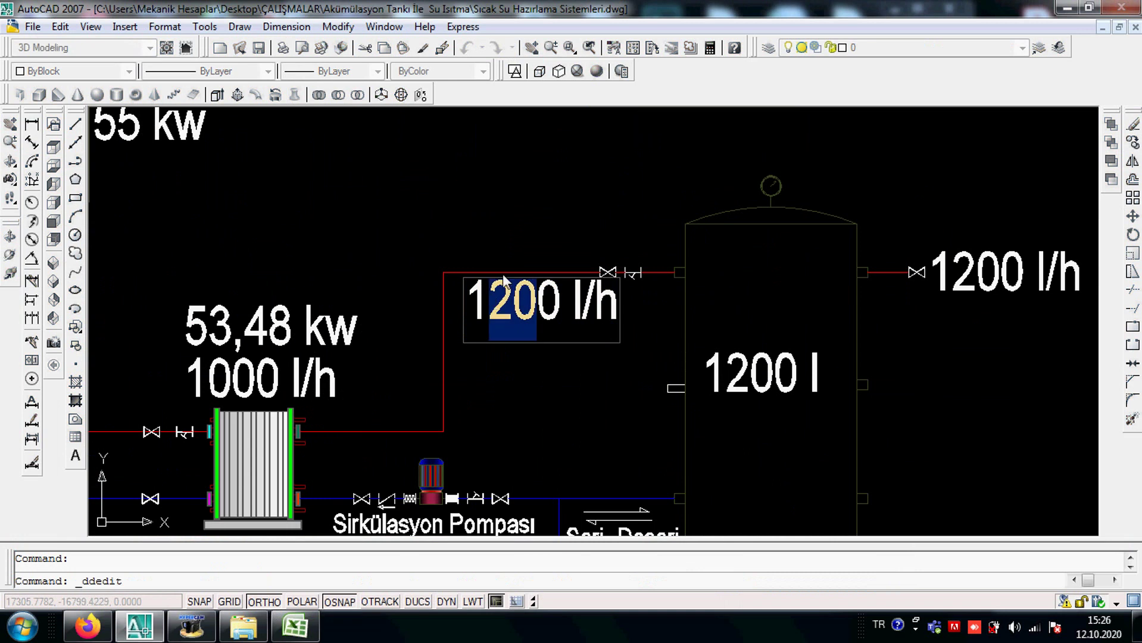
pyautogui.press('BackSpace')
pyautogui.press('BackSpace')
pyautogui.press('BackSpace')
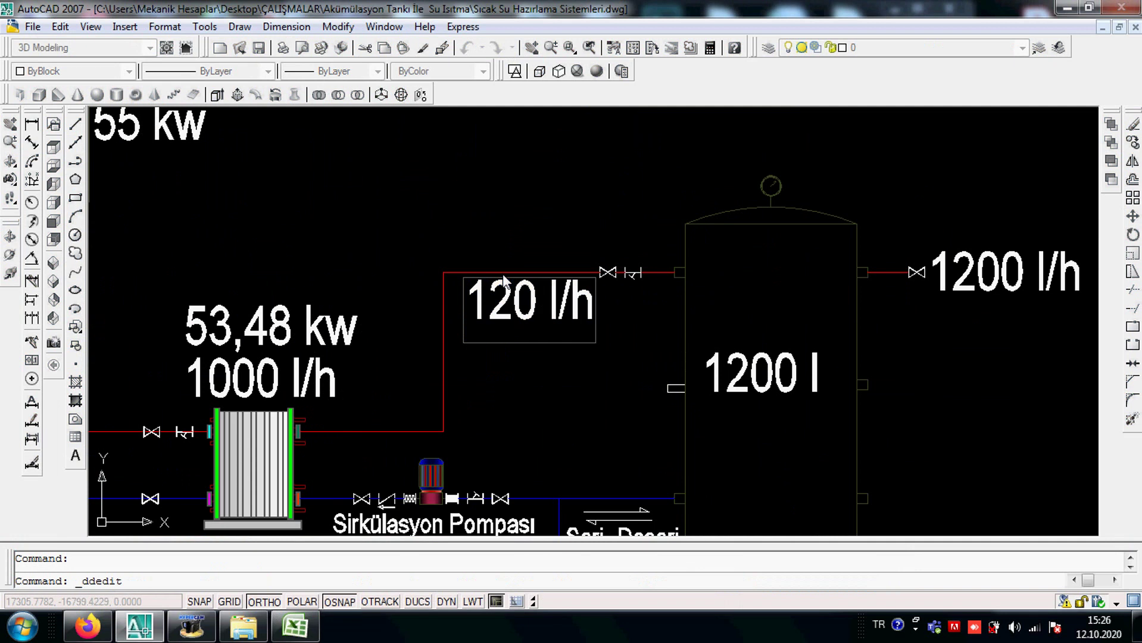
pyautogui.press('Escape')
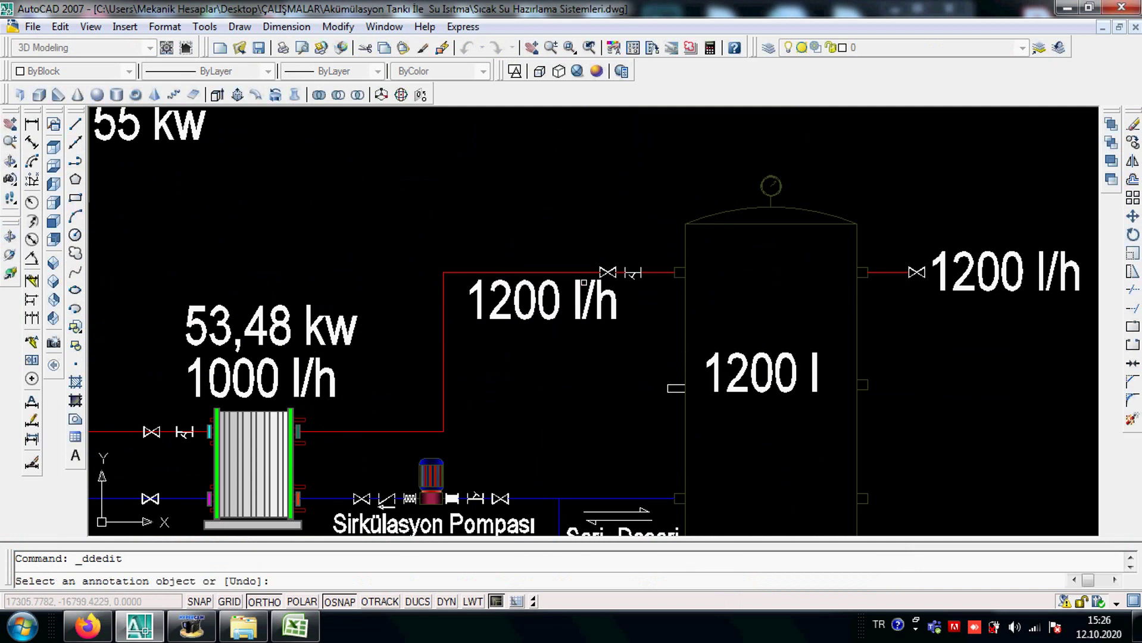
pyautogui.press('Escape')
pyautogui.click(547, 295)
pyautogui.press('Escape')
pyautogui.scroll(-8, 466, 307)
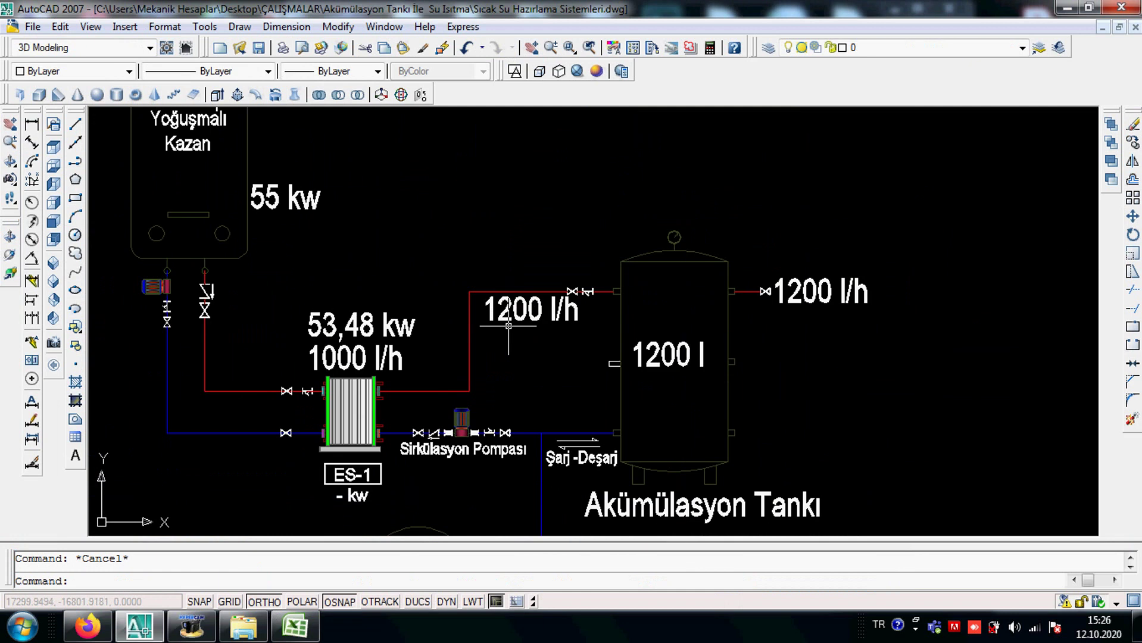
# - Copy the "Alternatif 2" title to a second line directly below itself
pyautogui.scroll(5, 457, 148)
pyautogui.click(457, 149)
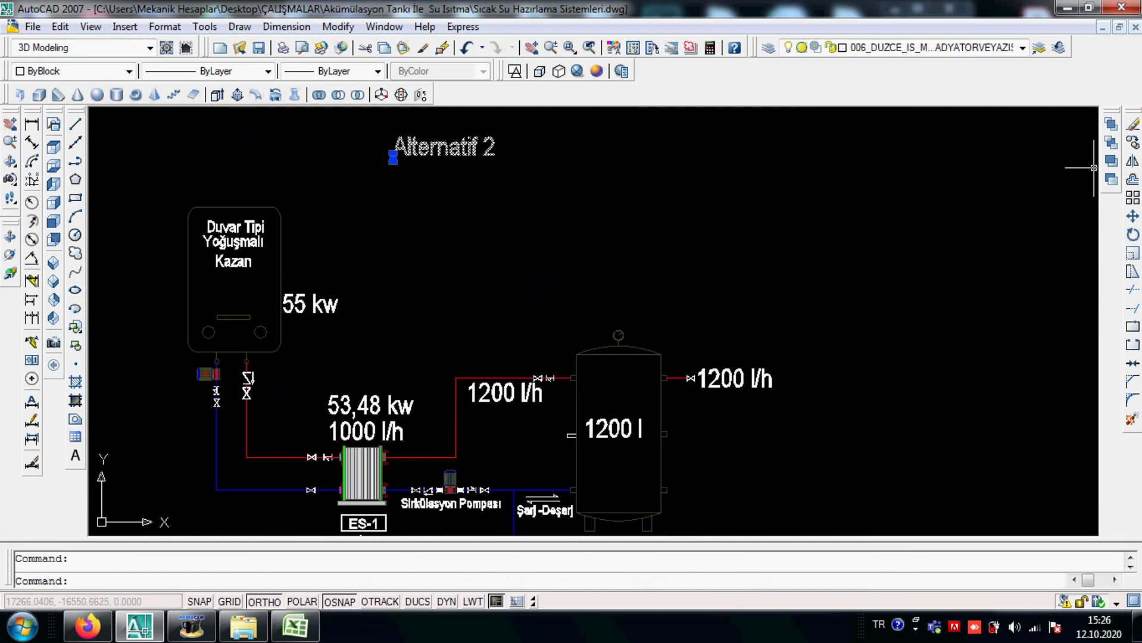
pyautogui.click(1133, 143)
pyautogui.click(562, 178)
pyautogui.click(562, 200)
pyautogui.press('Escape')
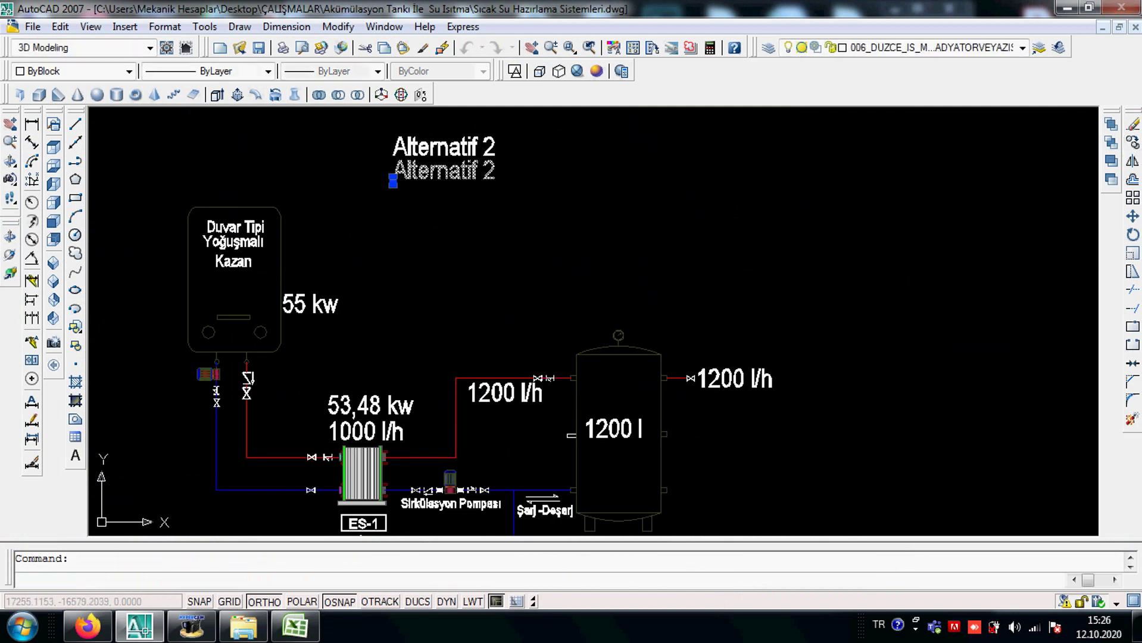
# - Change the copied title line to "Gece veya Gündüz 3 Saat Kullanılmadı"
pyautogui.doubleClick(452, 176)
pyautogui.write('Gece')
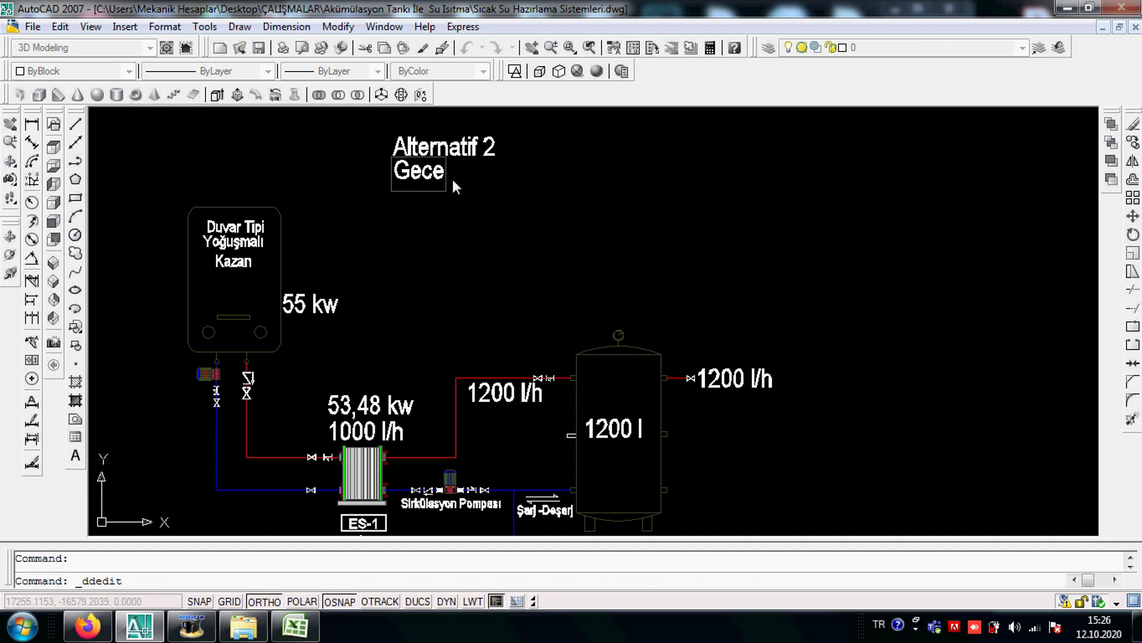
pyautogui.write(' veya G')
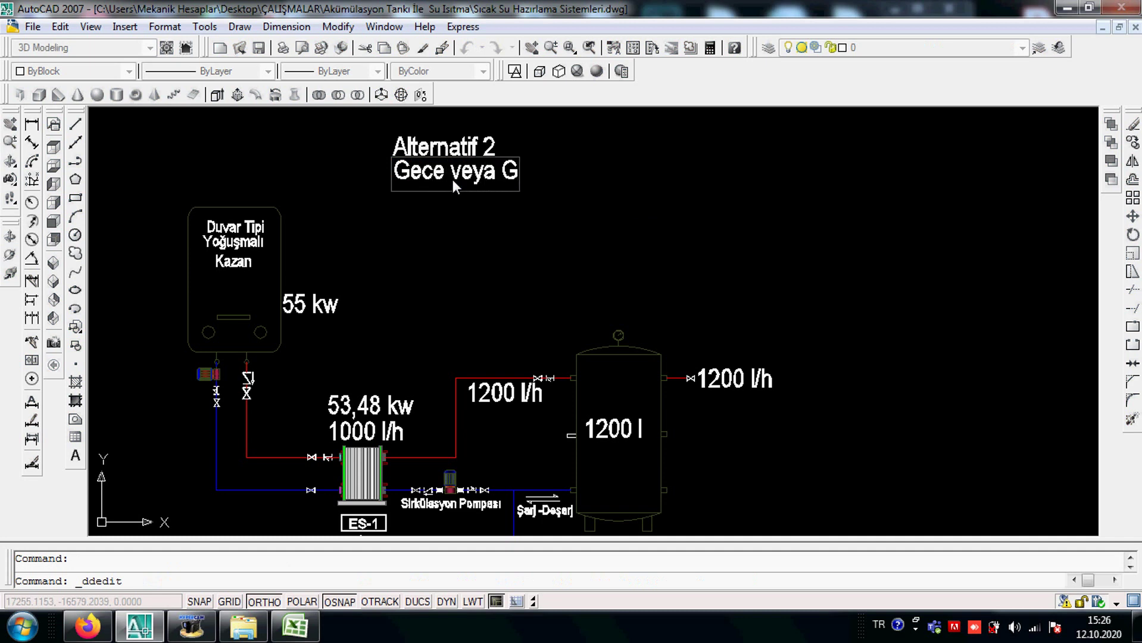
pyautogui.write('ündüz 3')
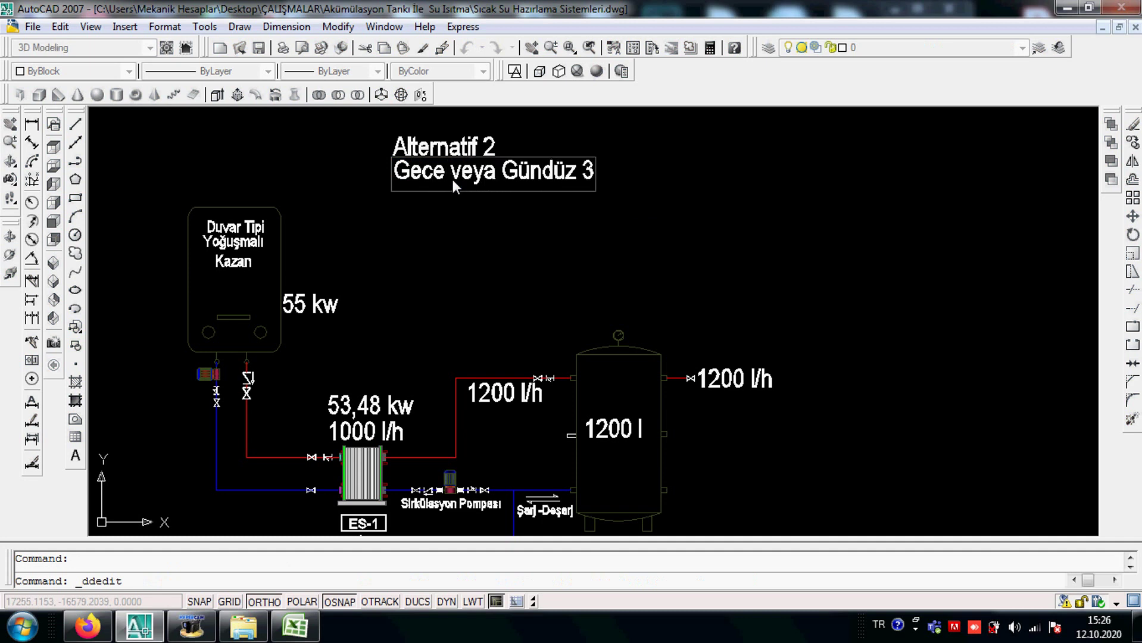
pyautogui.write(' Saa')
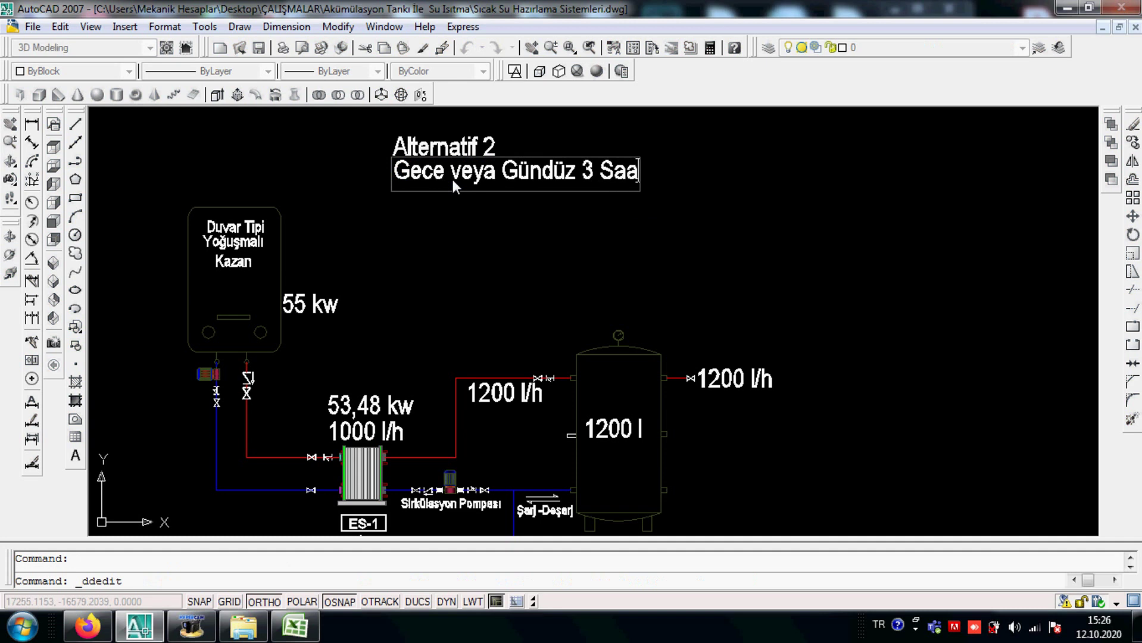
pyautogui.write('t Kul')
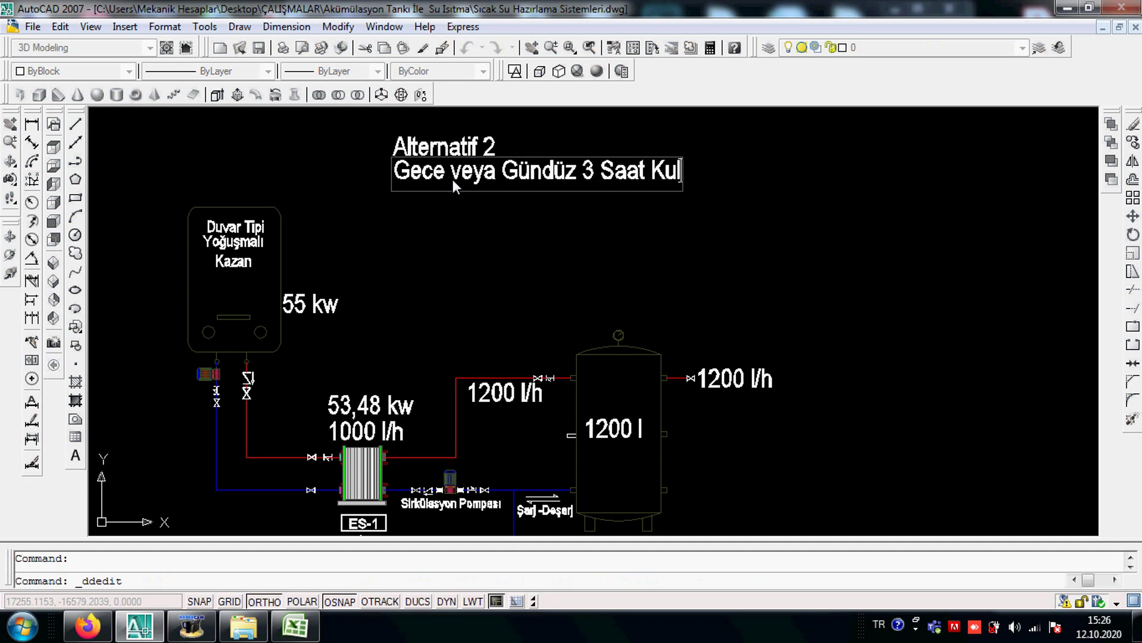
pyautogui.write('lanılmadı')
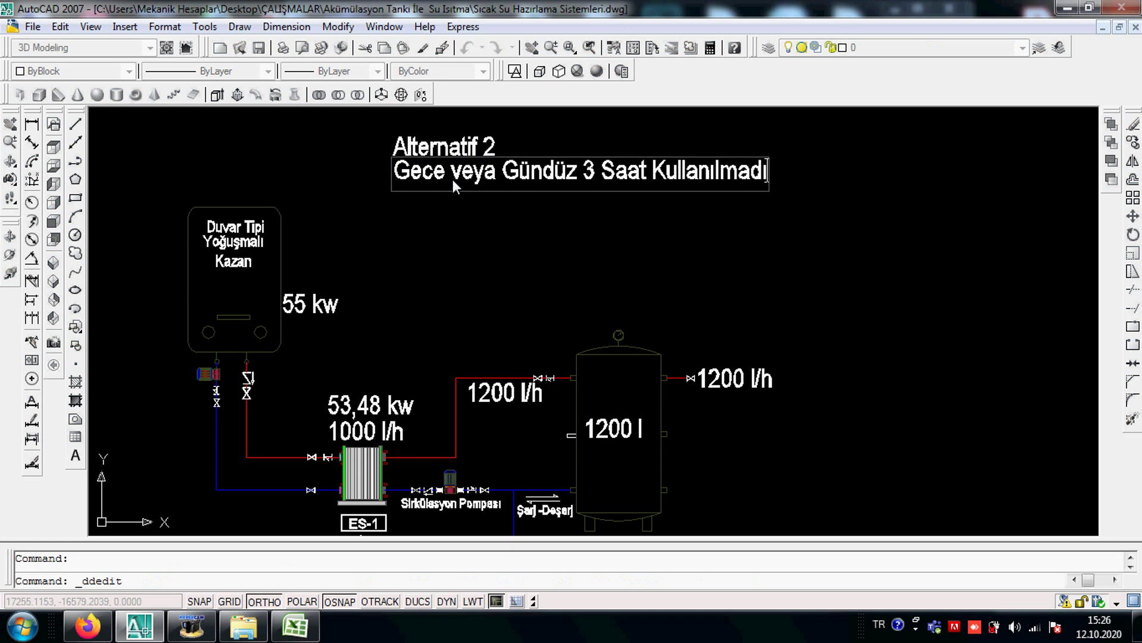
pyautogui.press('Return')
pyautogui.press('Escape')
# - Move the "Alternatif 2" title horizontally to the right so it is centred above its subtitle
pyautogui.click(500, 149)
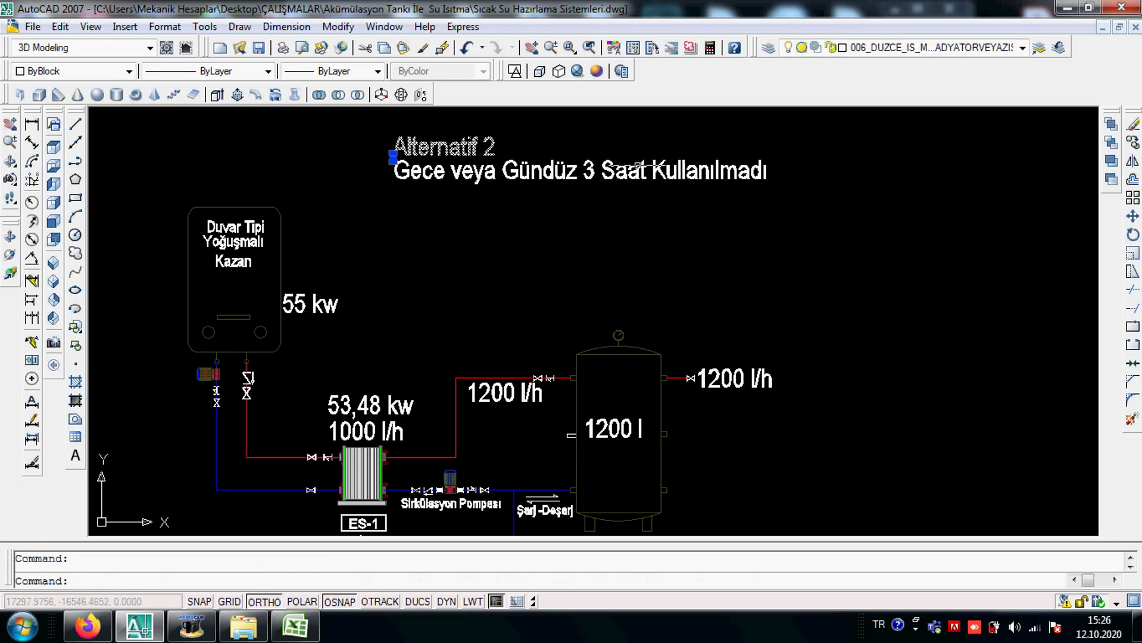
pyautogui.click(1133, 217)
pyautogui.click(522, 263)
pyautogui.click(637, 263)
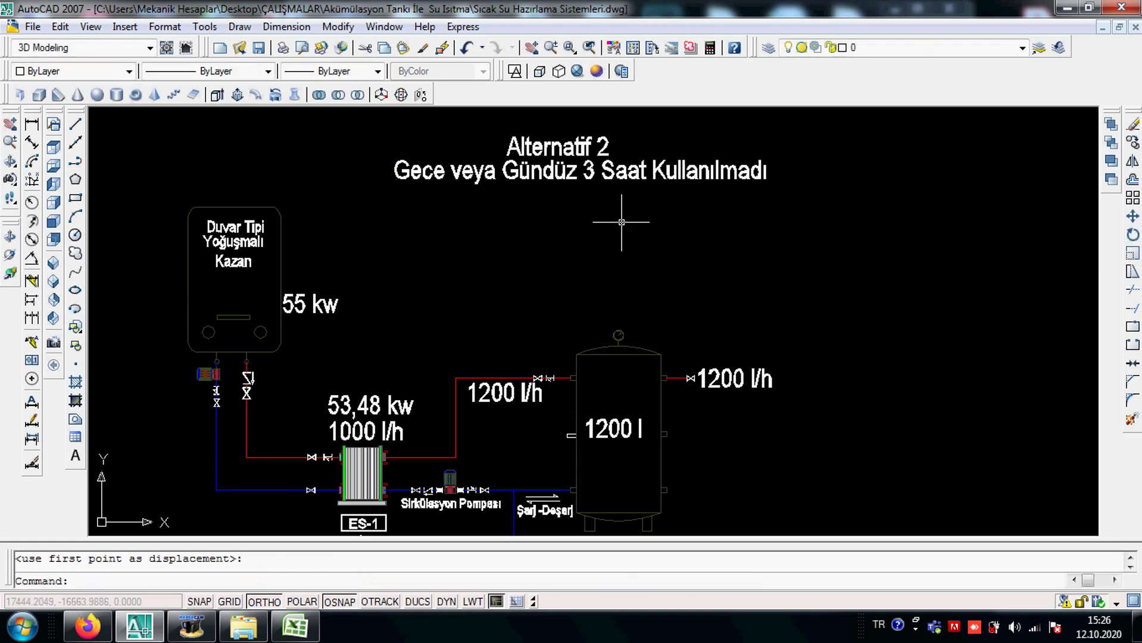
# - Move both Alternatif 2 title lines straight down, closer to the top of the accumulation tank
pyautogui.click(649, 250)
pyautogui.click(587, 153)
pyautogui.click(1133, 216)
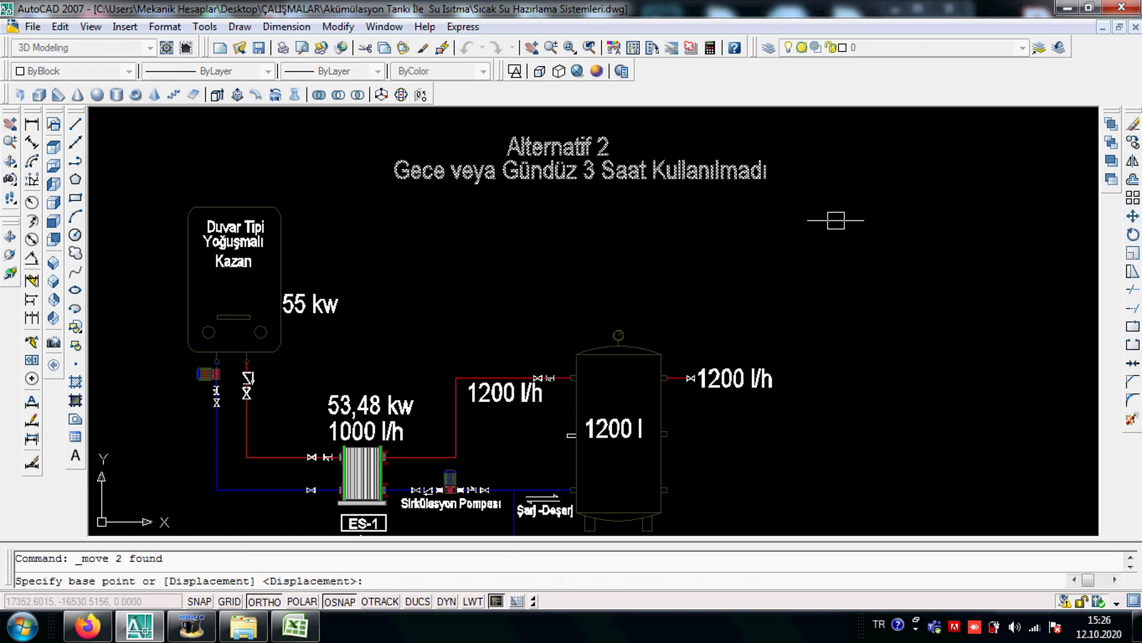
pyautogui.click(827, 249)
pyautogui.click(828, 317)
pyautogui.moveTo(828, 316)
pyautogui.mouseDown(button='middle')
pyautogui.moveTo(832, 197)
pyautogui.moveTo(831, 296)
pyautogui.mouseUp(button='middle')
pyautogui.click(732, 184)
pyautogui.click(690, 205)
pyautogui.press('Return')
pyautogui.click(690, 206)
pyautogui.click(691, 208)
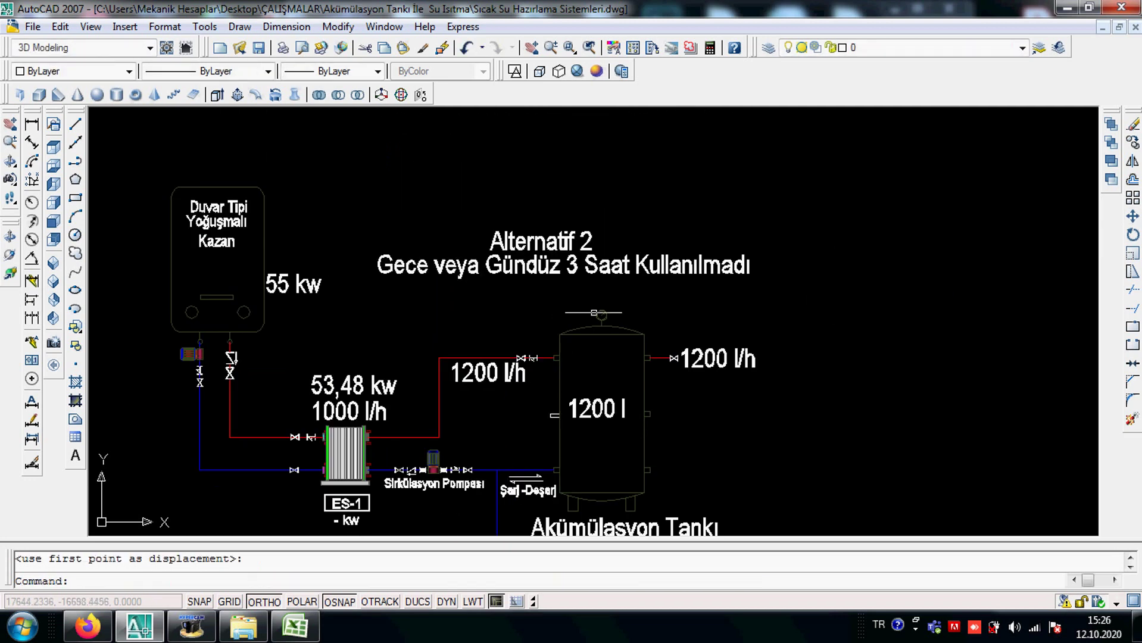
# - Move the "1200 l/h" label between exchanger and accumulation tank straight up, above the red pipe
pyautogui.scroll(3, 560, 363)
pyautogui.click(453, 381)
pyautogui.click(1133, 216)
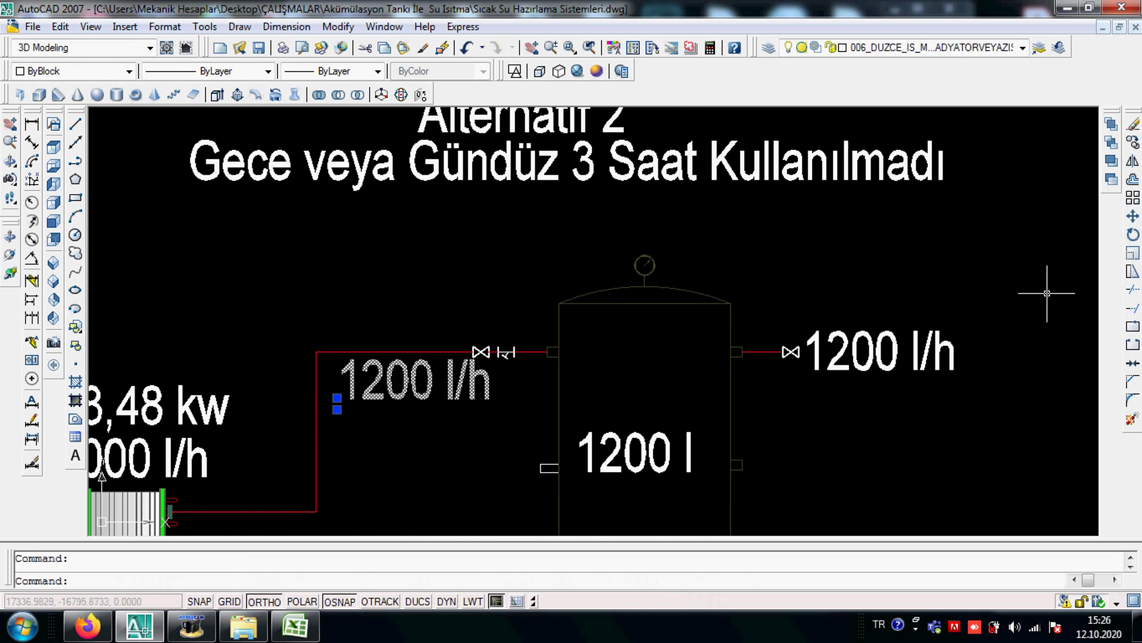
pyautogui.click(360, 357)
pyautogui.click(360, 271)
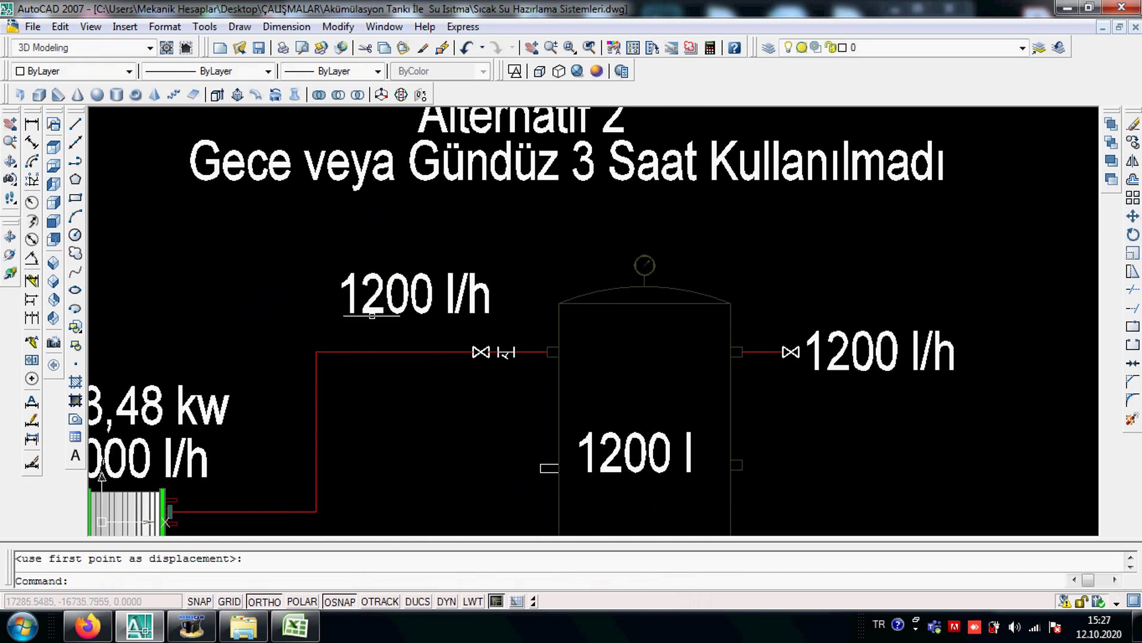
# - Change the flow label above the red pipe between exchanger and tank to "1200 /3"
pyautogui.scroll(-4, 296, 410)
pyautogui.scroll(3, 296, 410)
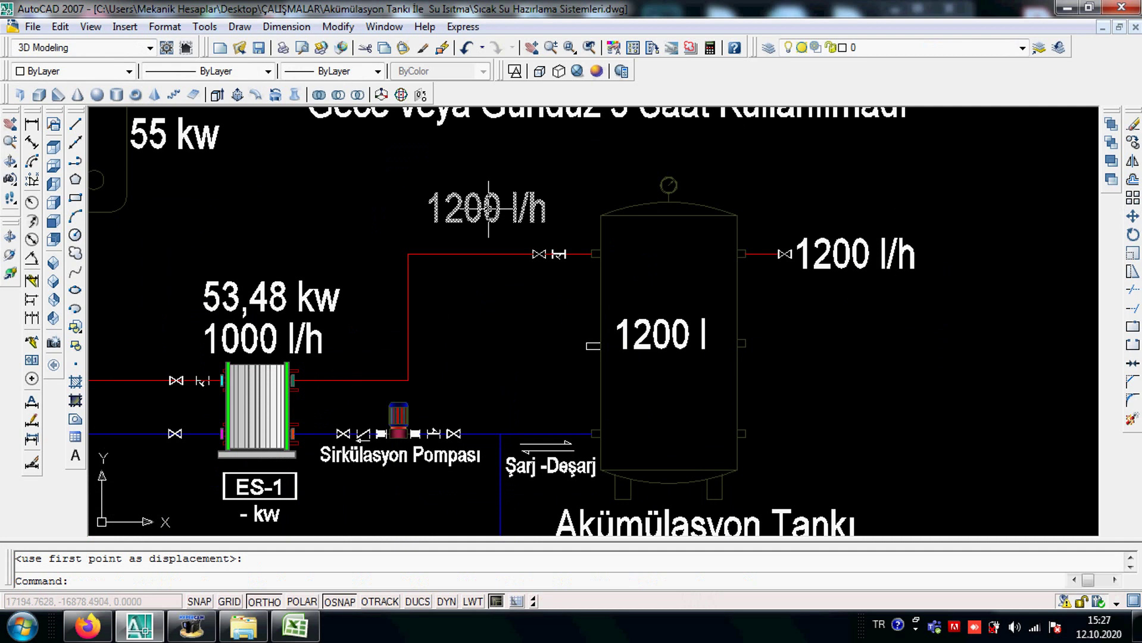
pyautogui.doubleClick(512, 220)
pyautogui.click(542, 211)
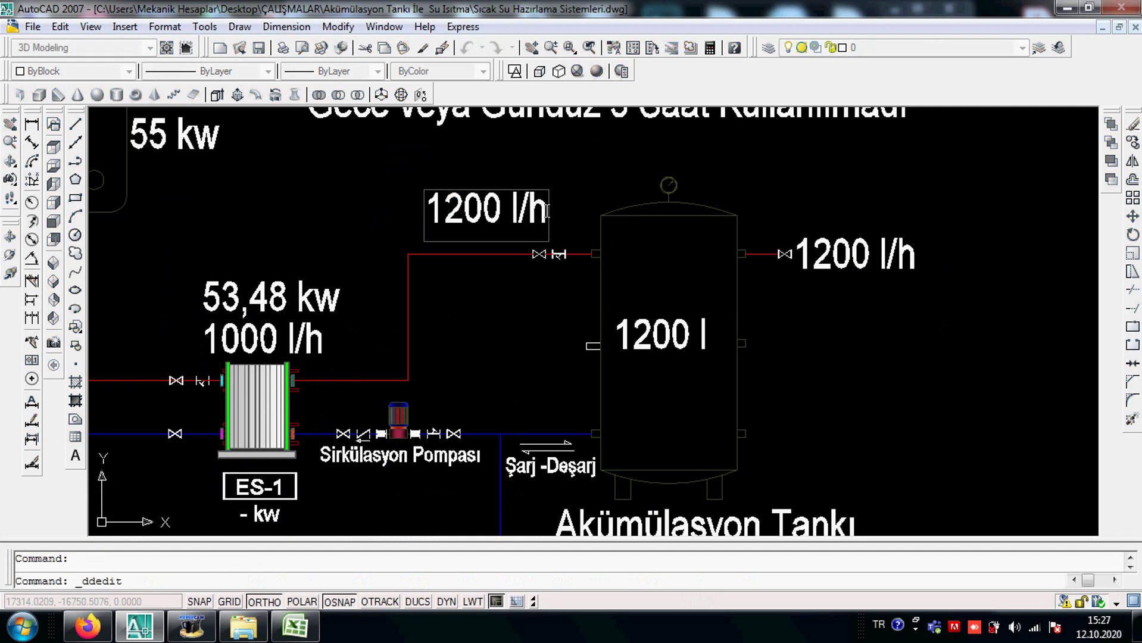
pyautogui.write('/3')
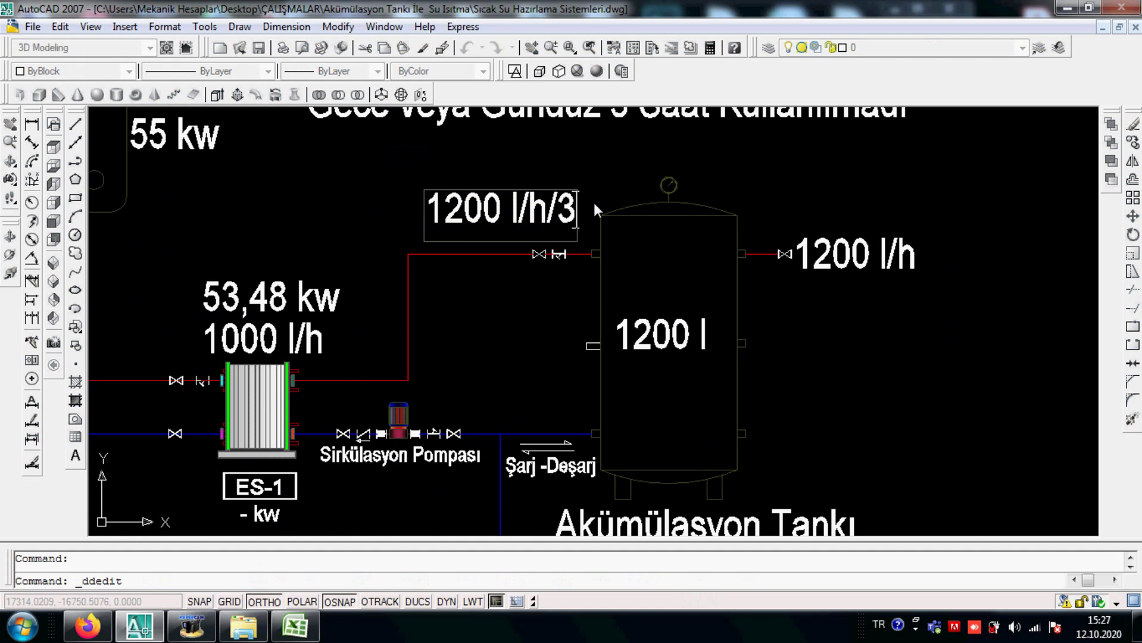
pyautogui.press('Return')
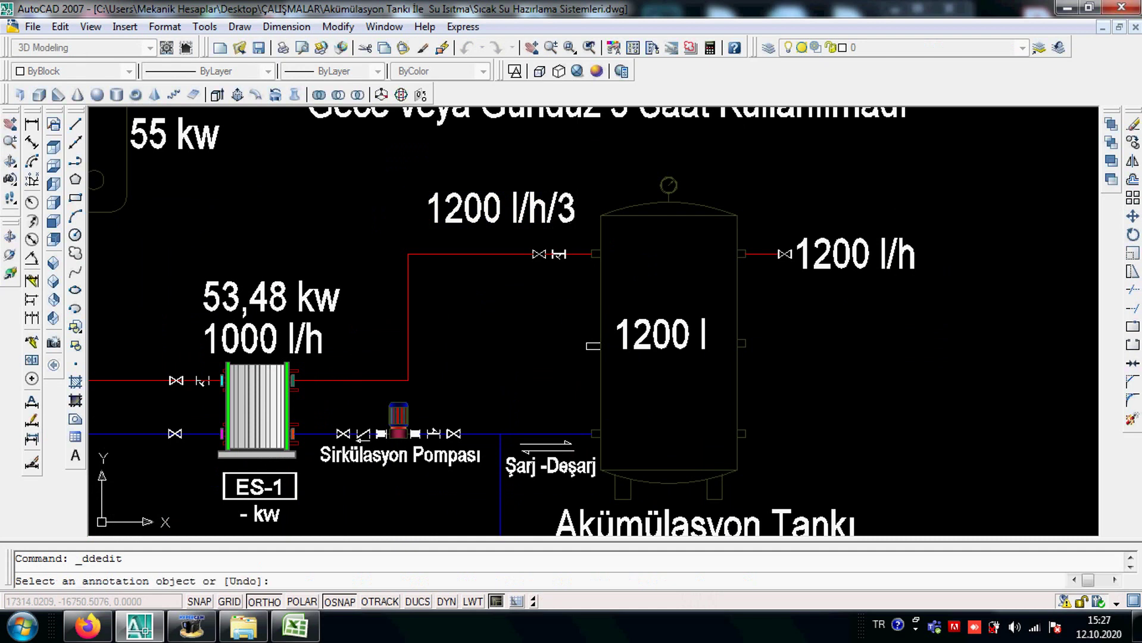
pyautogui.click(542, 210)
pyautogui.moveTo(546, 210); pyautogui.dragTo(510, 207)
pyautogui.press('Delete')
pyautogui.press('Return')
pyautogui.press('Escape')
# - Copy the exchanger's "1000 l/h" label to just below the red pipe feeding the accumulation tank
pyautogui.click(263, 340)
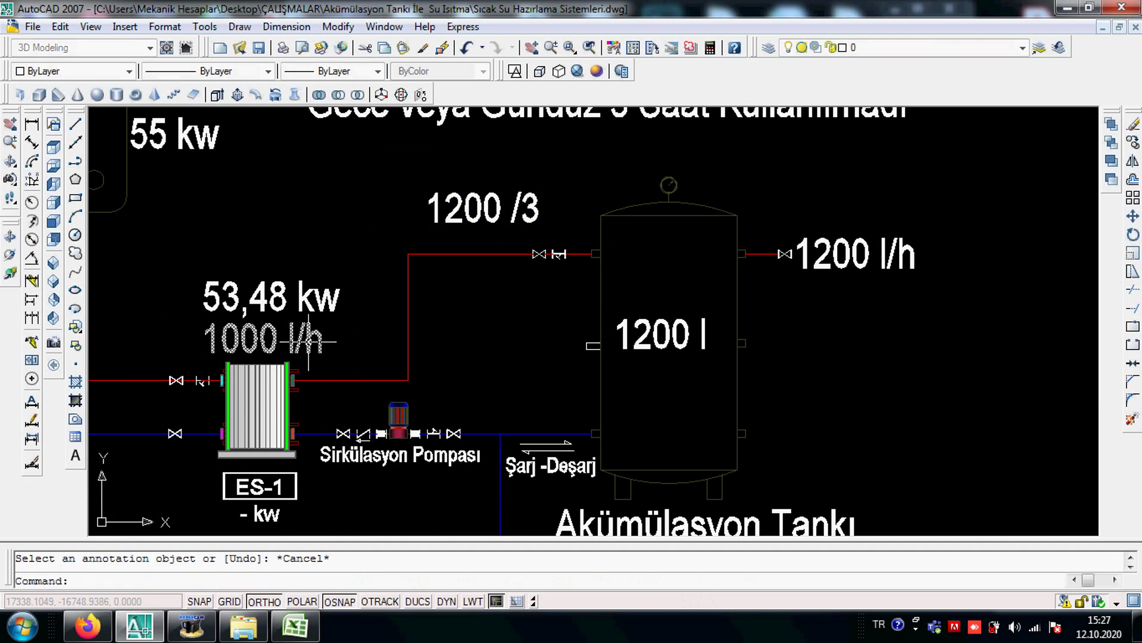
pyautogui.click(1134, 142)
pyautogui.click(257, 348)
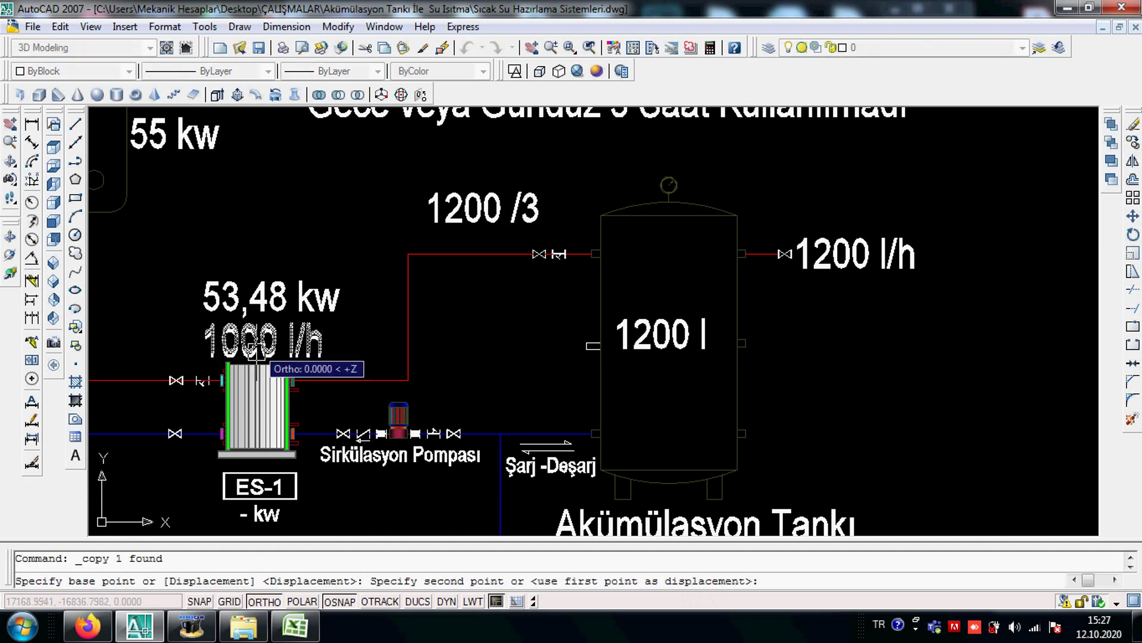
pyautogui.click(256, 603)
pyautogui.click(489, 292)
pyautogui.scroll(2, 489, 292)
pyautogui.press('Escape')
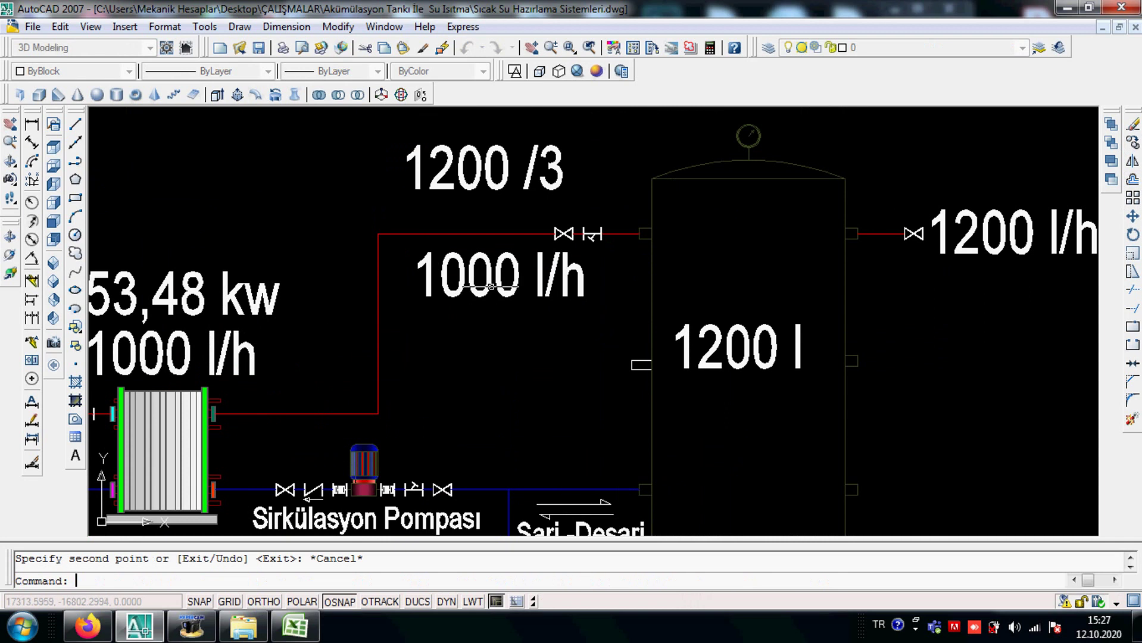
# - Change the copied flow label below the red pipe to "400 l/h"
pyautogui.doubleClick(410, 292)
pyautogui.moveTo(522, 278); pyautogui.dragTo(414, 270)
pyautogui.write('400')
pyautogui.press('Return')
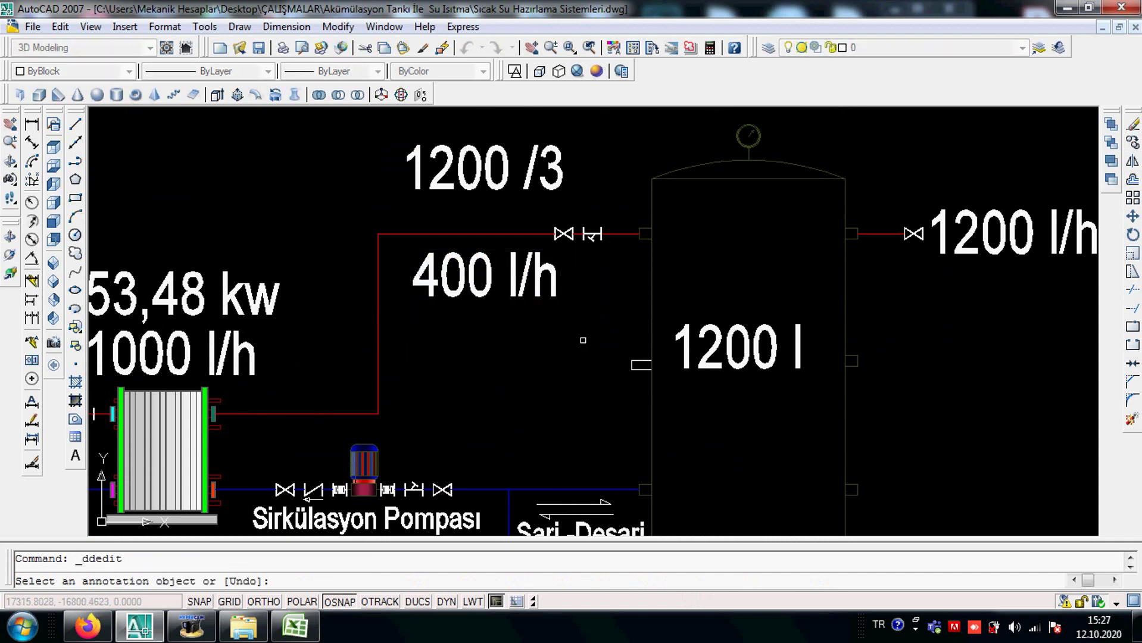
pyautogui.press('Escape')
# - Move the "400 l/h" label slightly upwards, closer to the red pipe
pyautogui.click(533, 329)
pyautogui.click(513, 280)
pyautogui.click(1132, 215)
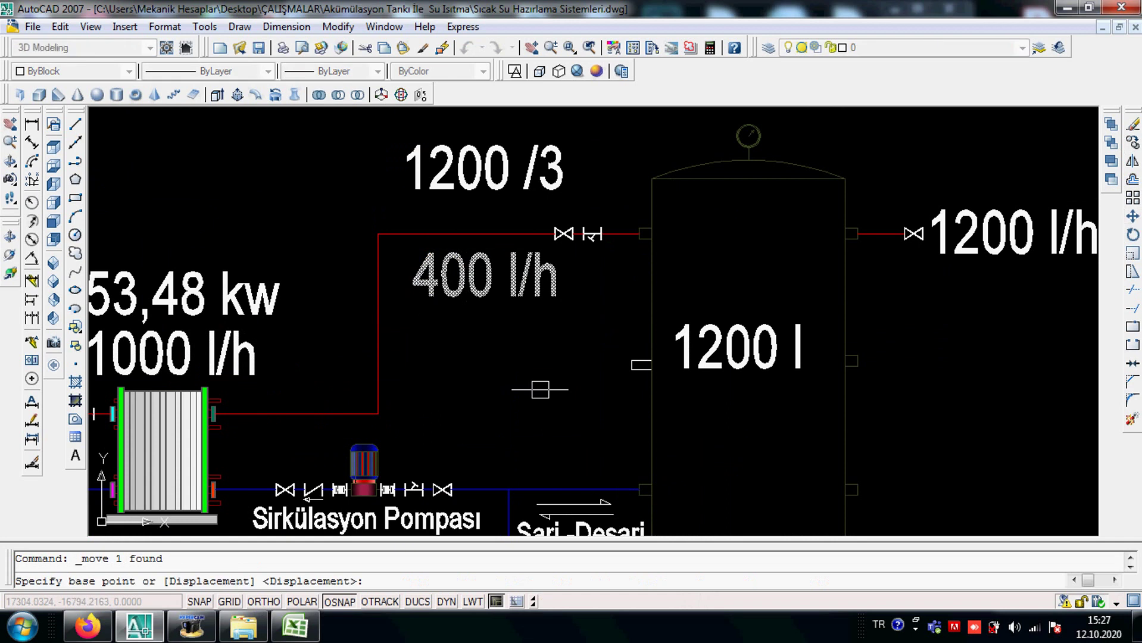
pyautogui.click(536, 384)
pyautogui.click(543, 375)
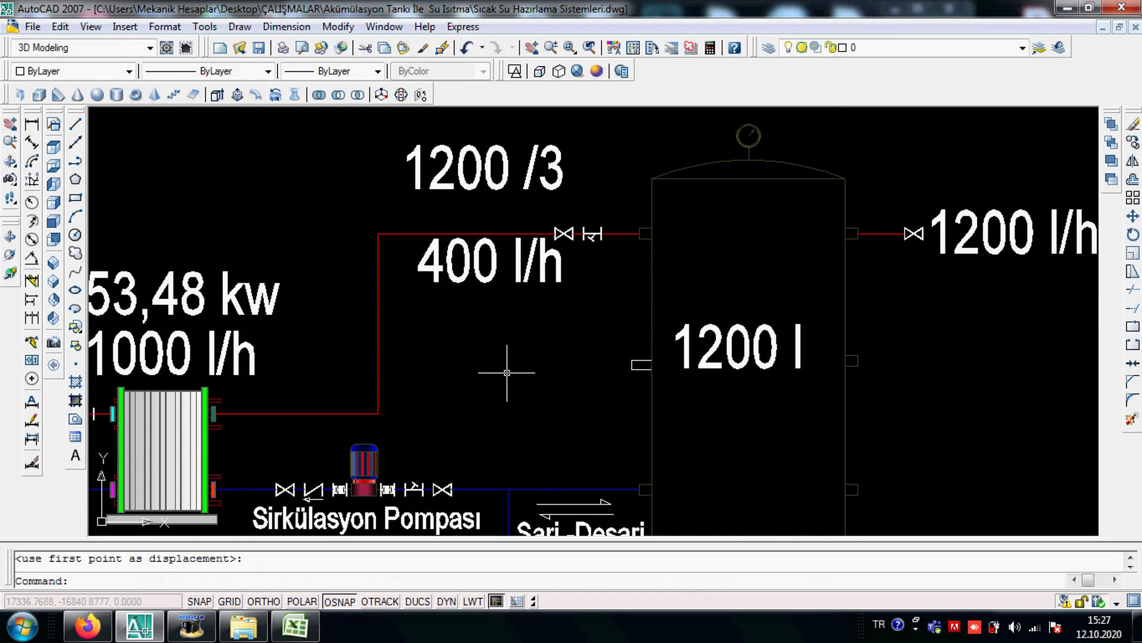
# - Change the flow label above the ES-1 exchanger to "400 l/h"
pyautogui.scroll(-2, 572, 286)
pyautogui.scroll(1, 617, 241)
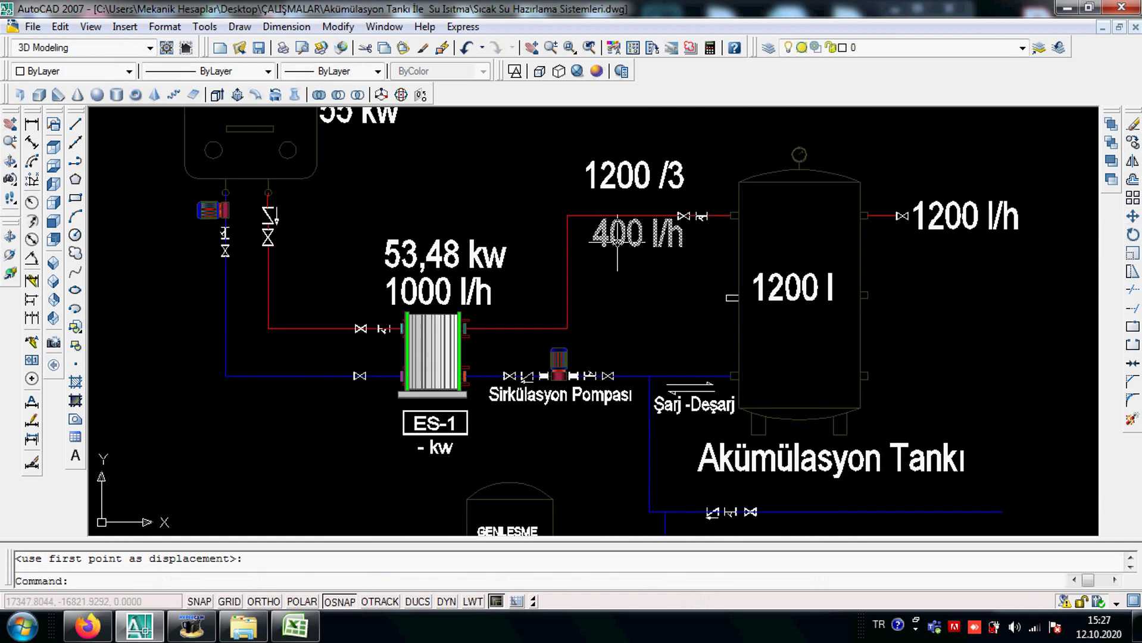
pyautogui.click(593, 254)
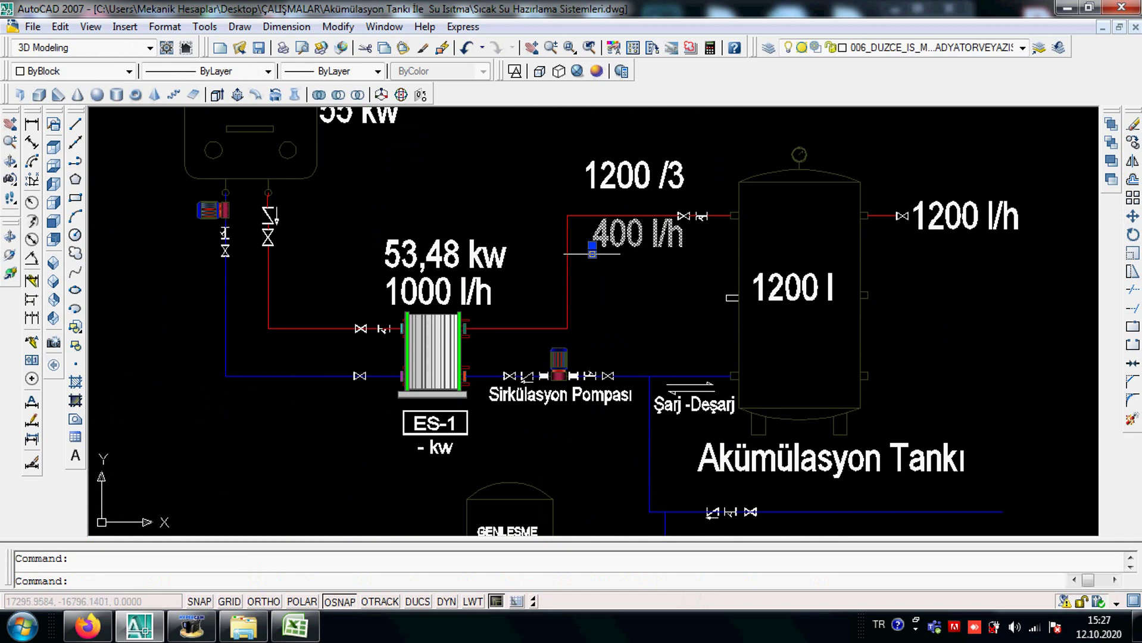
pyautogui.doubleClick(438, 292)
pyautogui.scroll(1, 408, 303)
pyautogui.moveTo(420, 286); pyautogui.dragTo(377, 284)
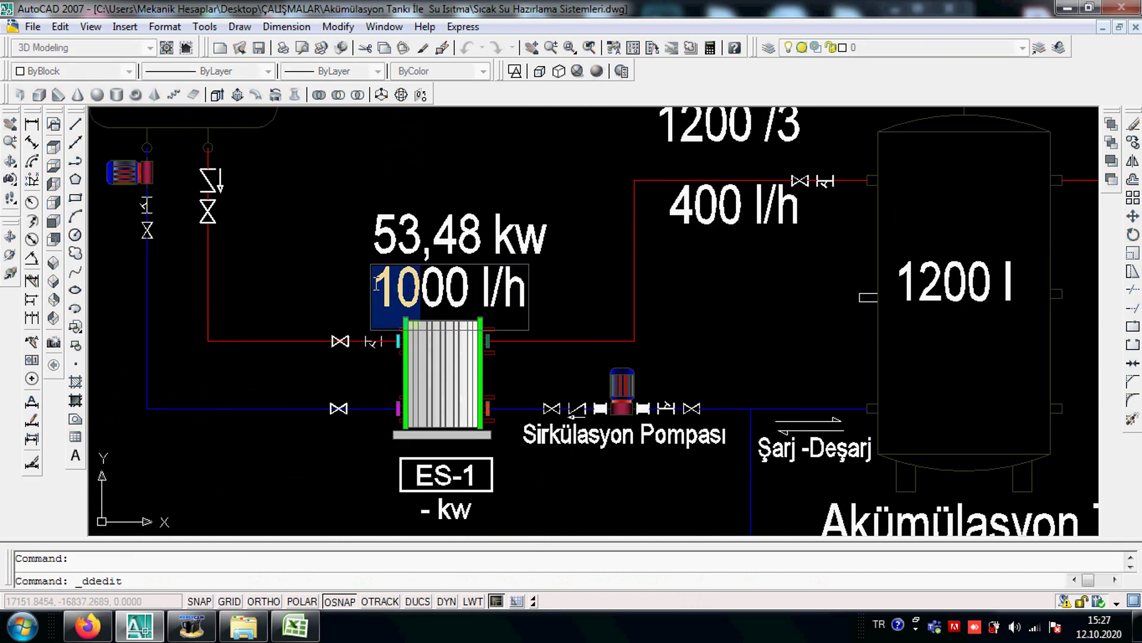
pyautogui.write('4')
pyautogui.press('Return')
pyautogui.scroll(-2, 786, 315)
pyautogui.press('Escape')
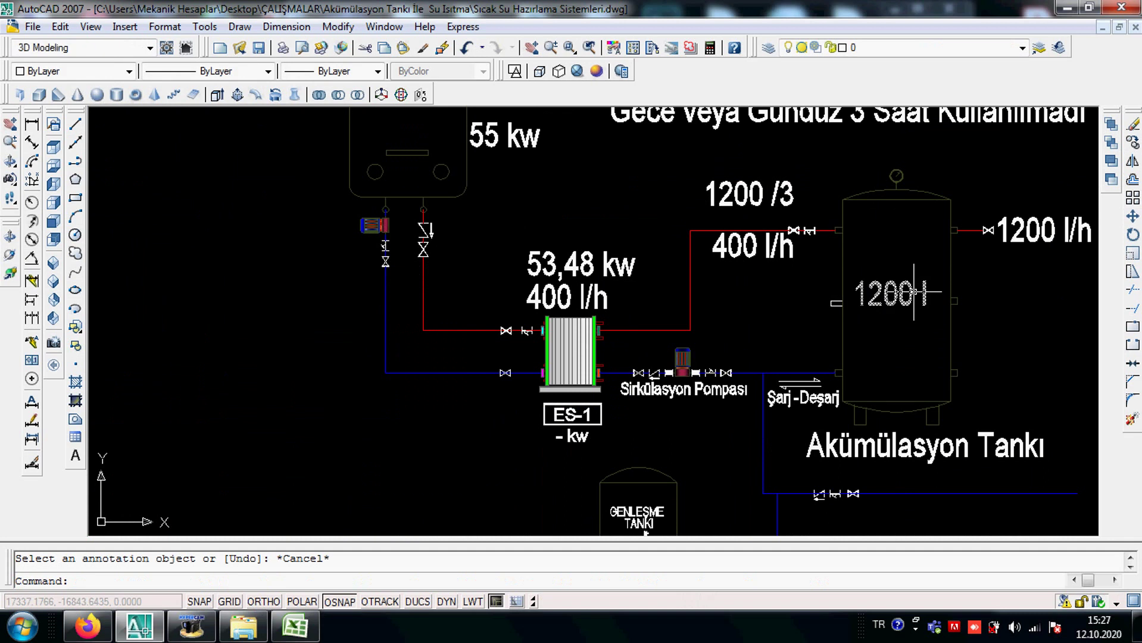
# - Switch to sıhhi son.xlsx in Excel and format the Saatlik İhtiyaç value in G76 as bold red
pyautogui.moveTo(914, 292); pyautogui.dragTo(854, 240, button='middle')
pyautogui.click(295, 625)
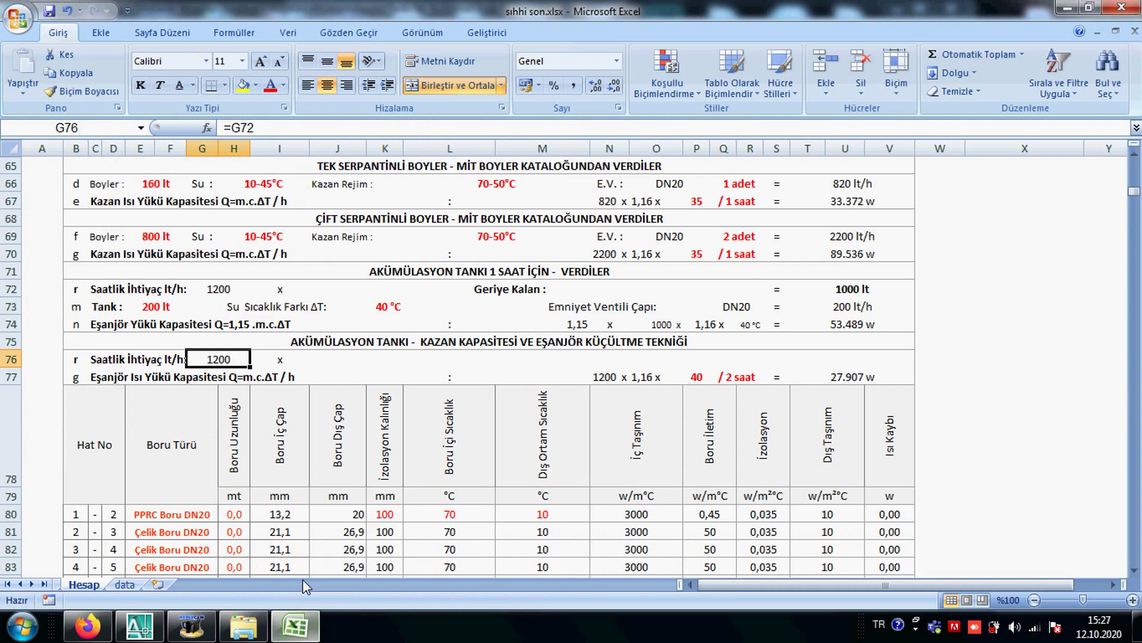
pyautogui.click(236, 394)
pyautogui.click(231, 362)
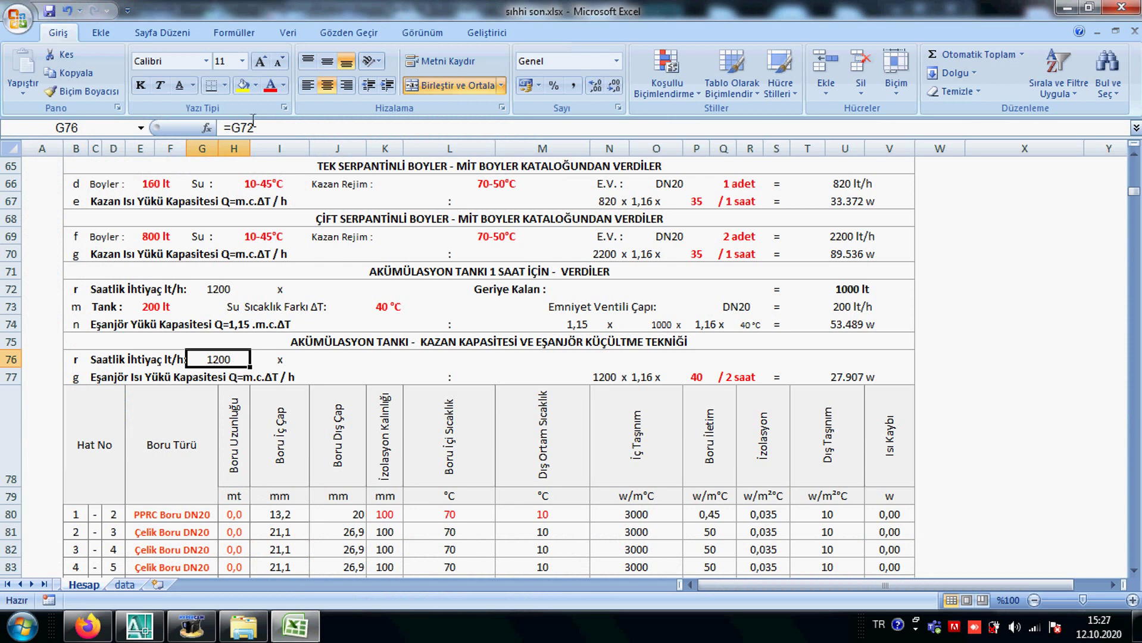
pyautogui.click(140, 86)
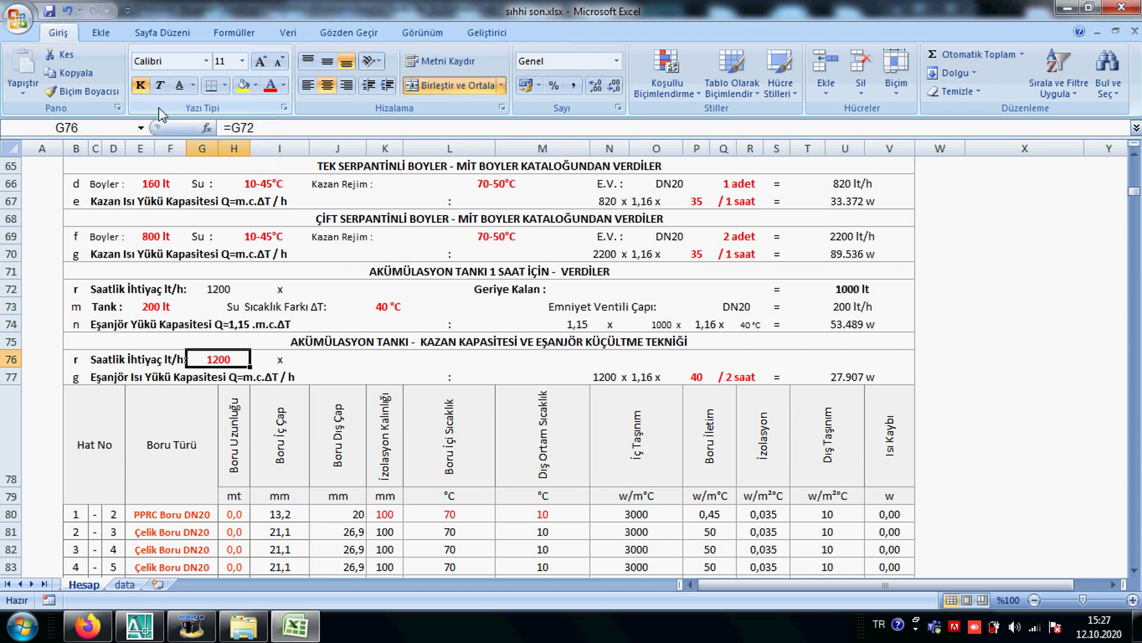
pyautogui.click(672, 430)
pyautogui.click(239, 361)
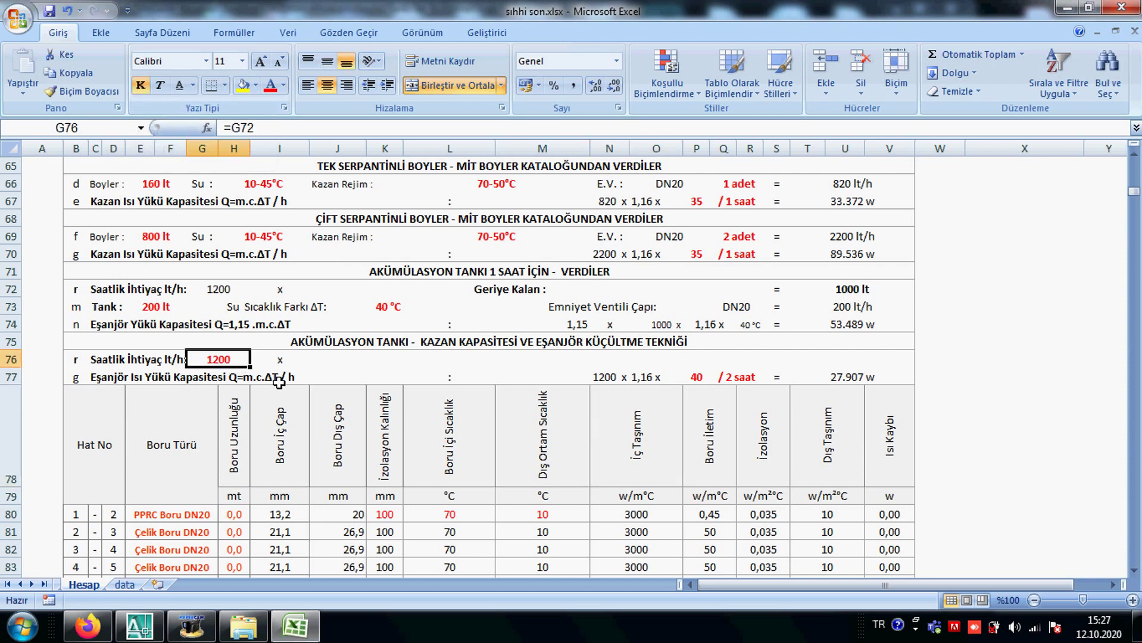
# - Set the hour divisor of the exchanger heat load in Q77 to 3
pyautogui.click(747, 377)
pyautogui.doubleClick(747, 377)
pyautogui.doubleClick(740, 379)
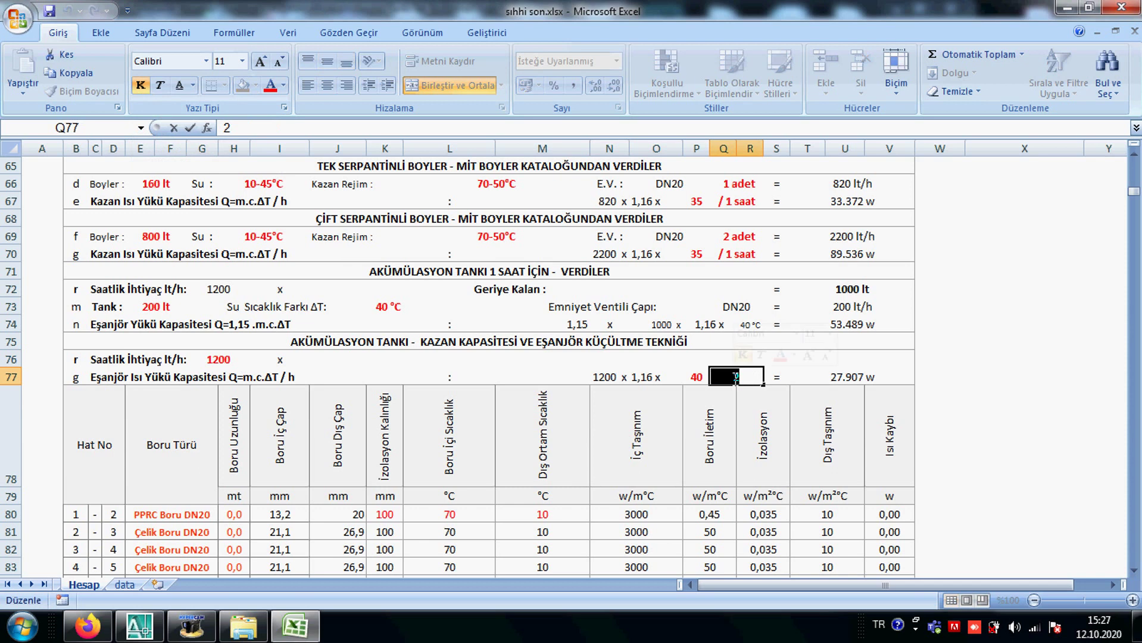
pyautogui.press('BackSpace')
pyautogui.write('3')
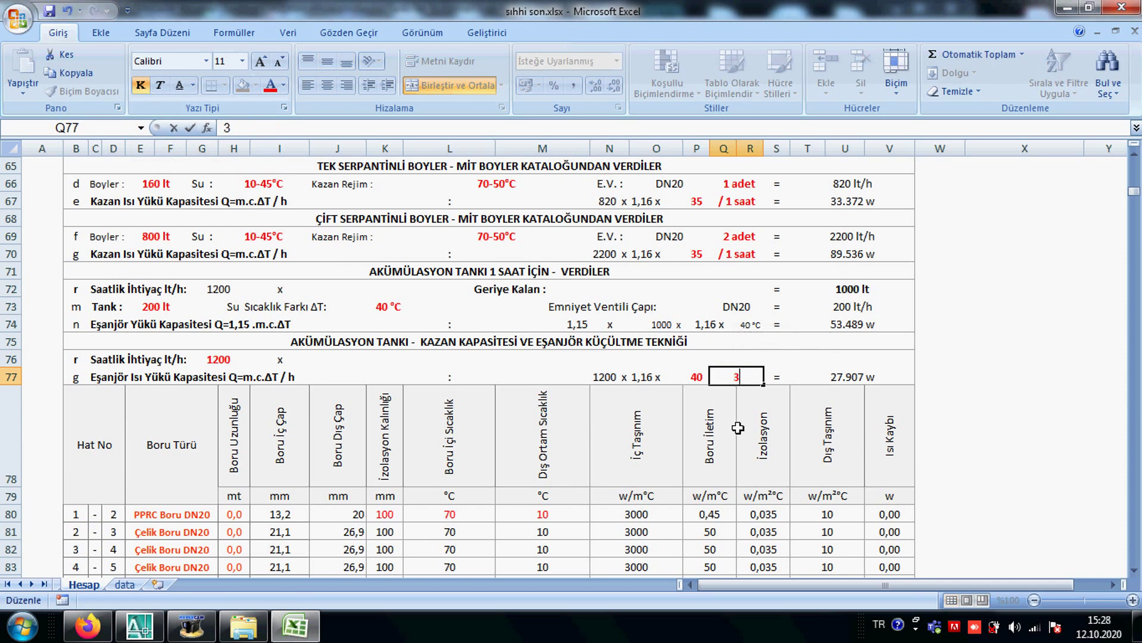
pyautogui.click(738, 429)
pyautogui.press('Up')
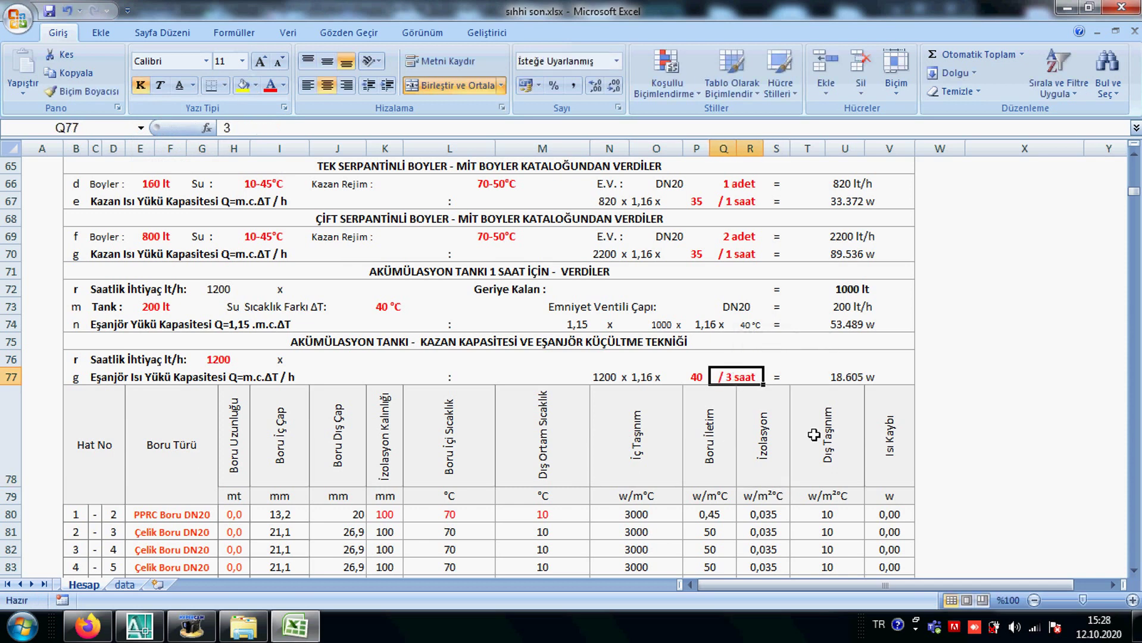
# - Append a multiplication by 1,15 to the exchanger heat load formula in T77, giving =M77*O77*P77/Q77*1,15
pyautogui.click(848, 375)
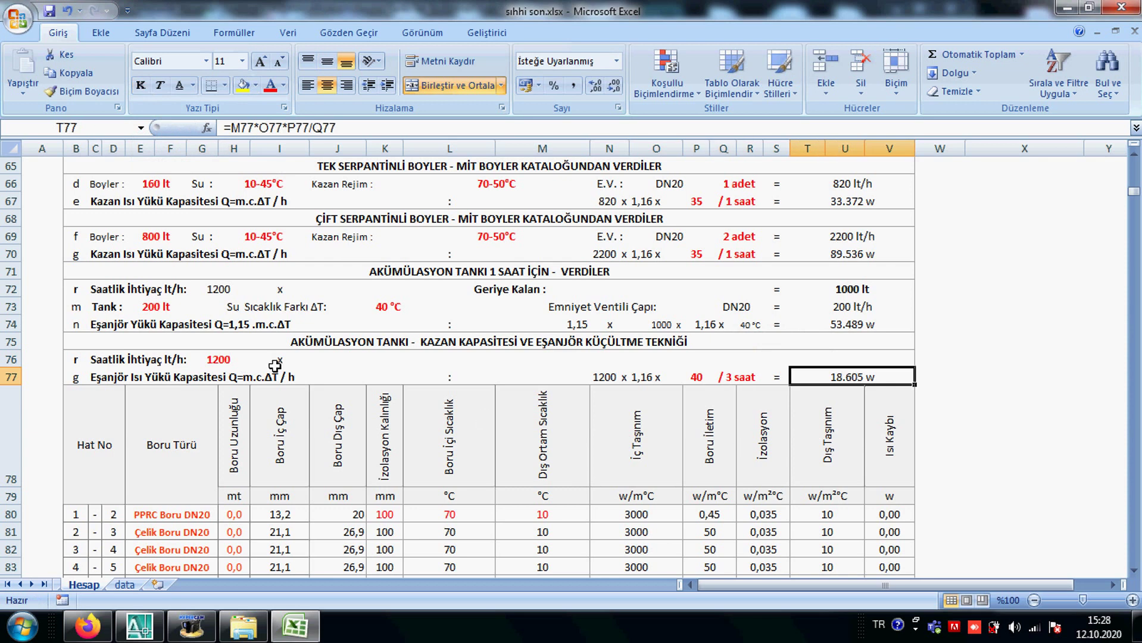
pyautogui.click(234, 359)
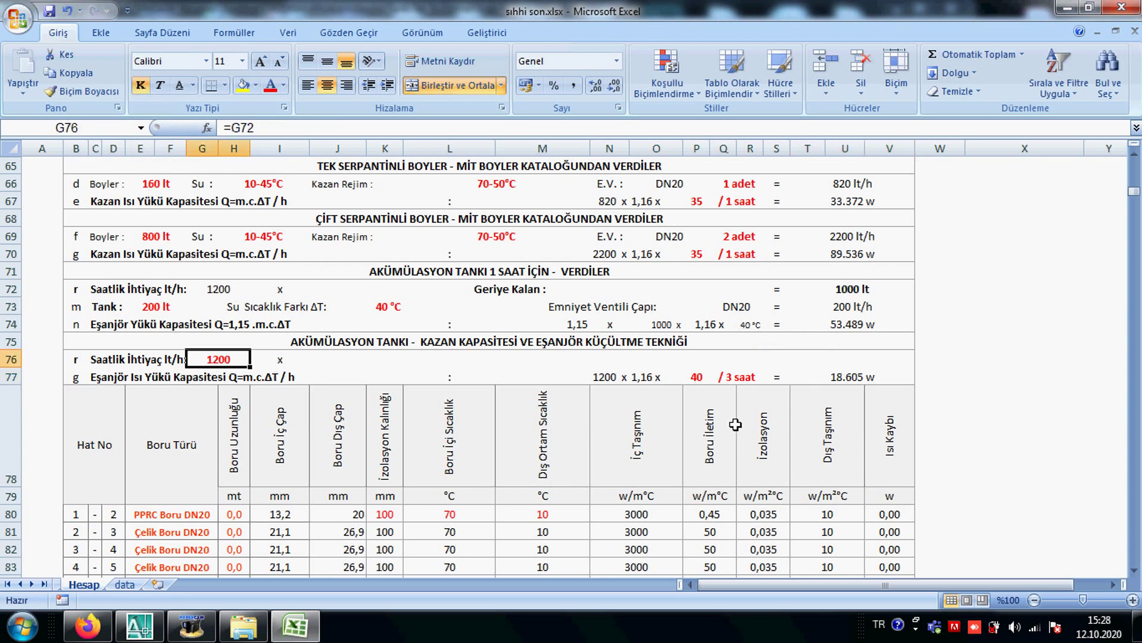
pyautogui.click(743, 376)
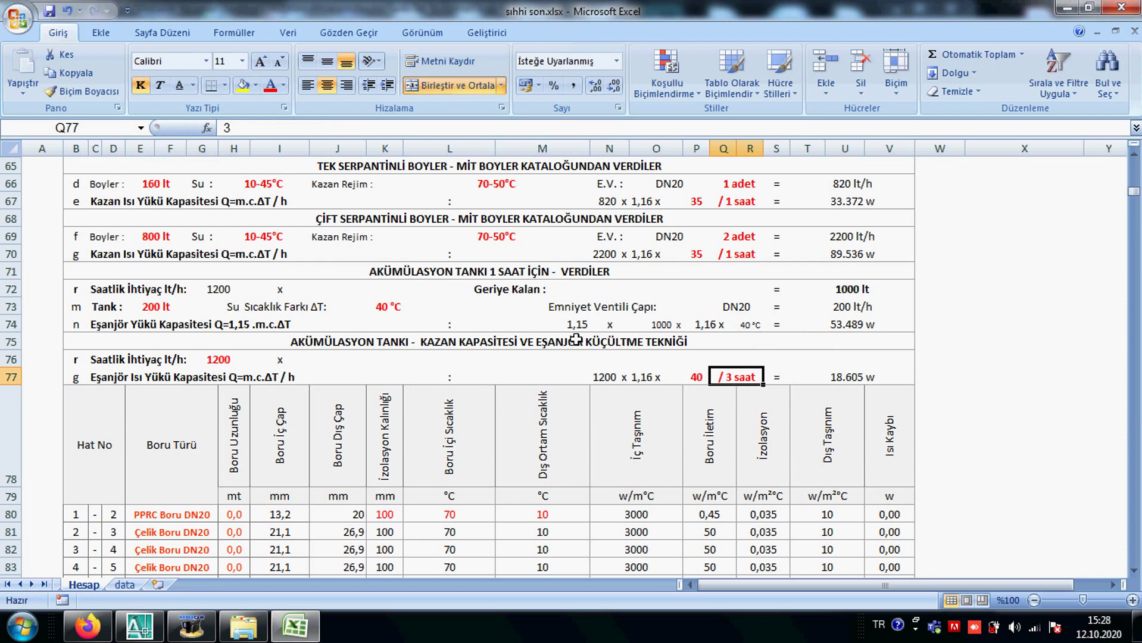
pyautogui.click(828, 377)
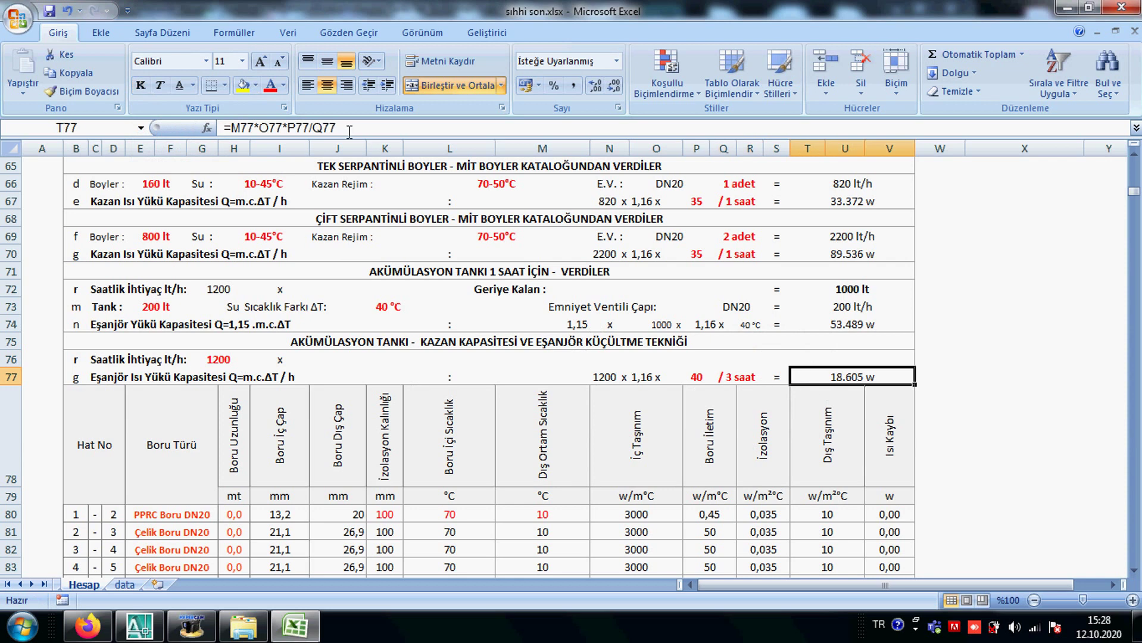
pyautogui.click(361, 128)
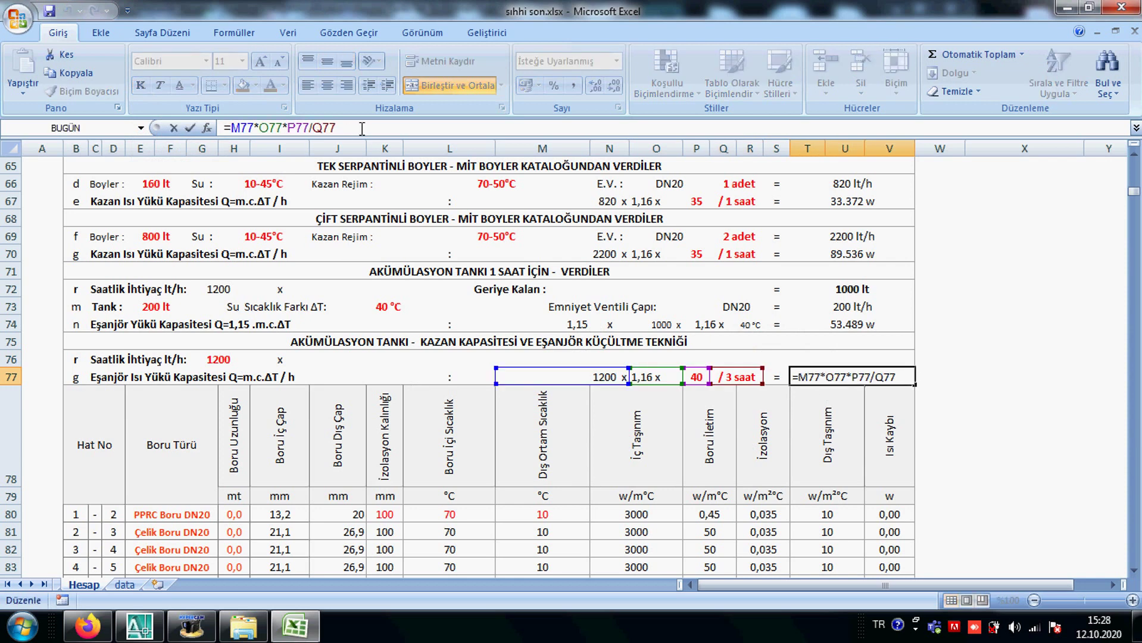
pyautogui.write('*,')
pyautogui.press('BackSpace')
pyautogui.write('1,15')
pyautogui.press('Return')
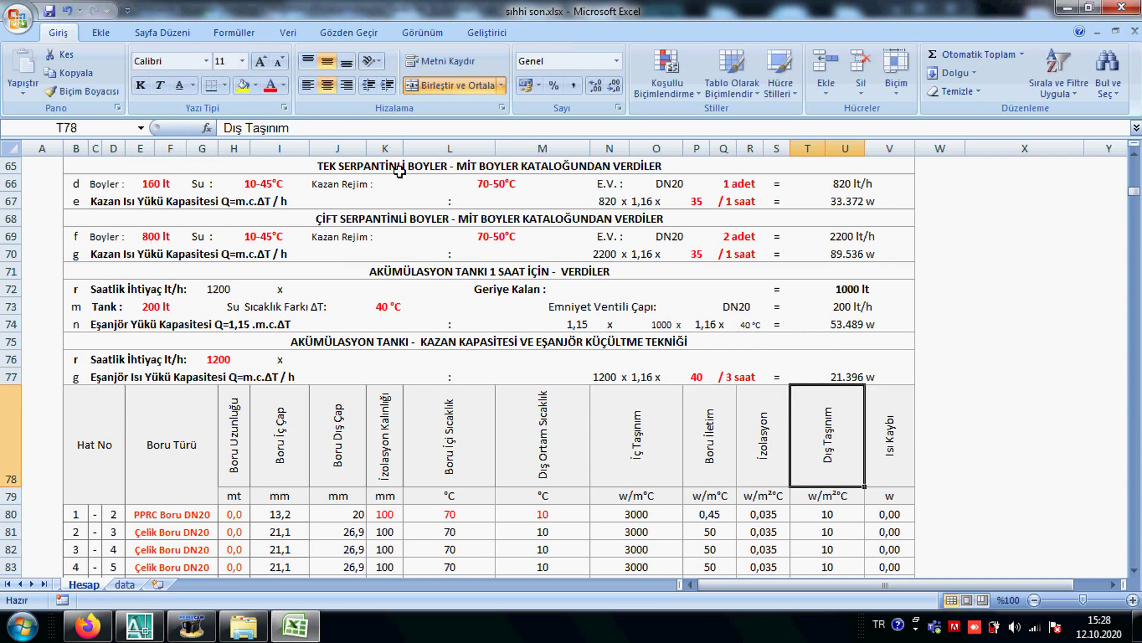
pyautogui.click(1025, 411)
pyautogui.click(887, 379)
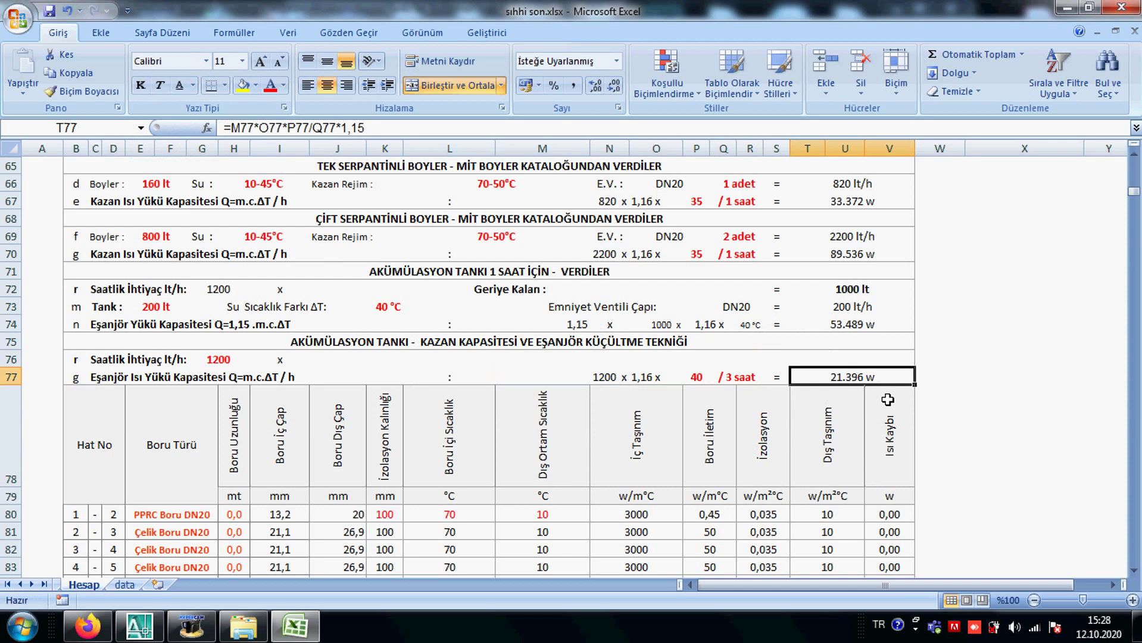
# - Switch to the AutoCAD drawing and change the capacity label above the Alternatif 2 ES-1 exchanger to "21,39 kw"
pyautogui.click(192, 626)
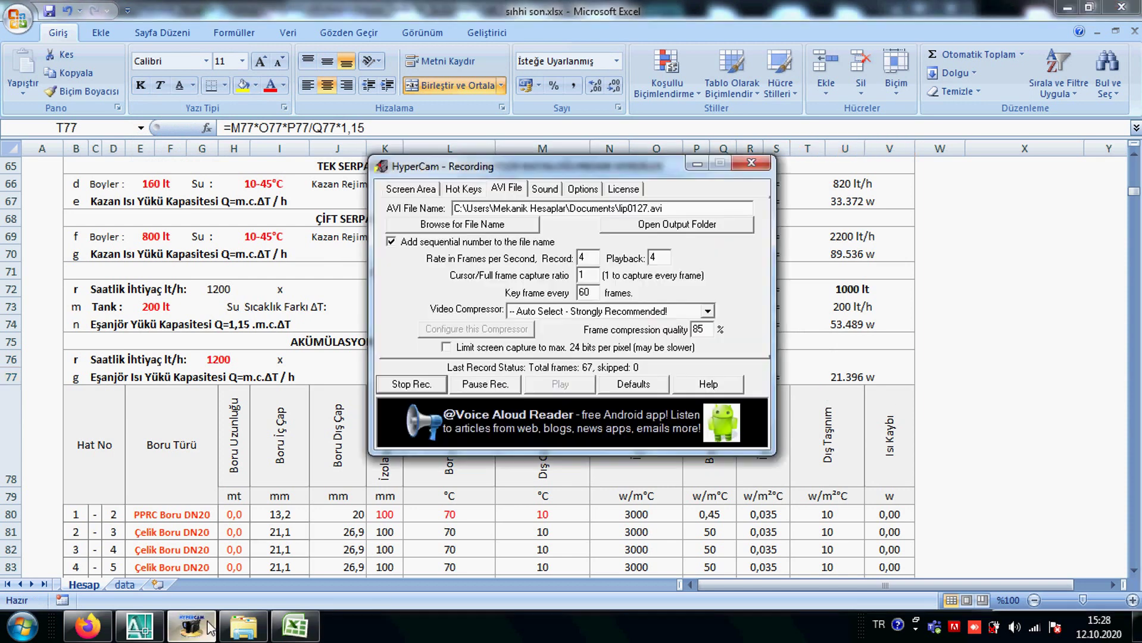
pyautogui.click(191, 626)
pyautogui.click(140, 627)
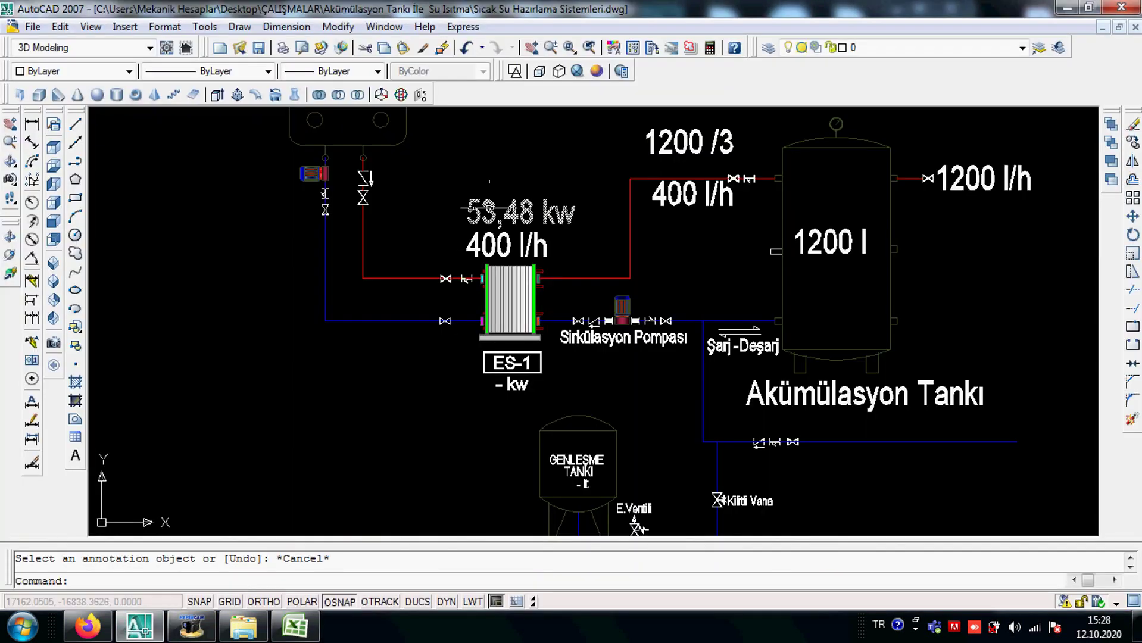
pyautogui.doubleClick(498, 214)
pyautogui.click(497, 214)
pyautogui.doubleClick(497, 214)
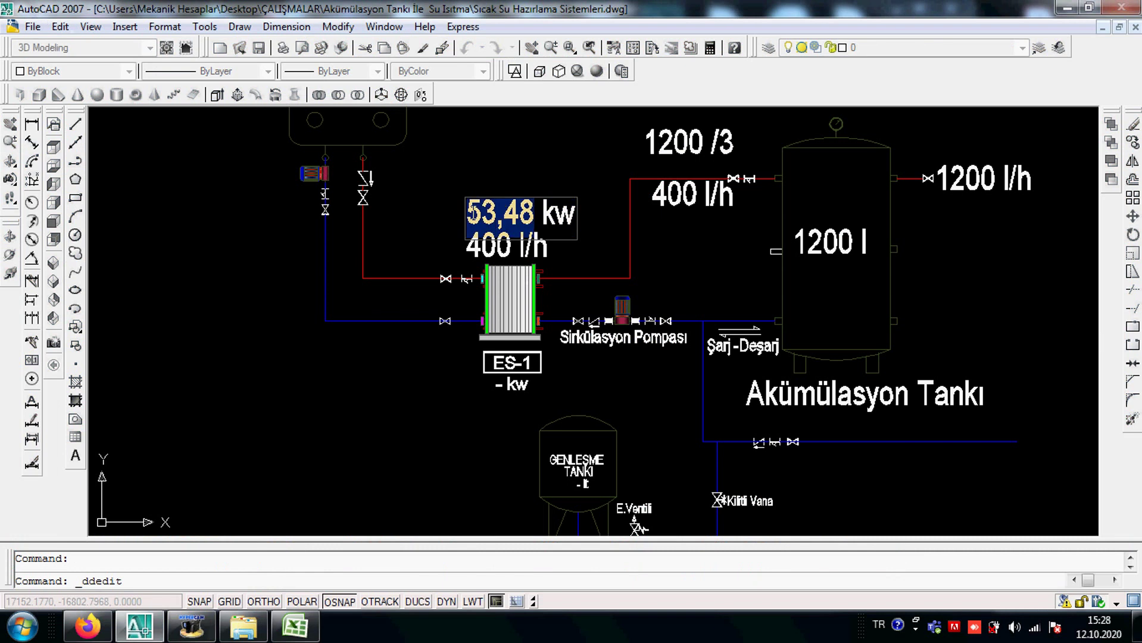
pyautogui.write('2')
pyautogui.write('3')
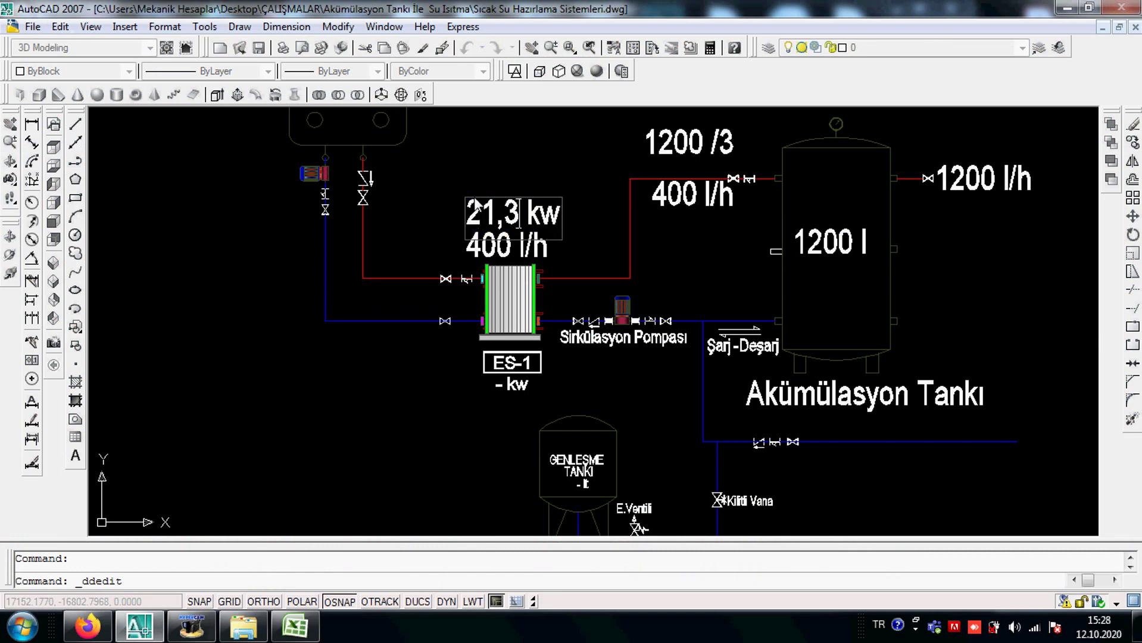
pyautogui.write('9')
pyautogui.press('Return')
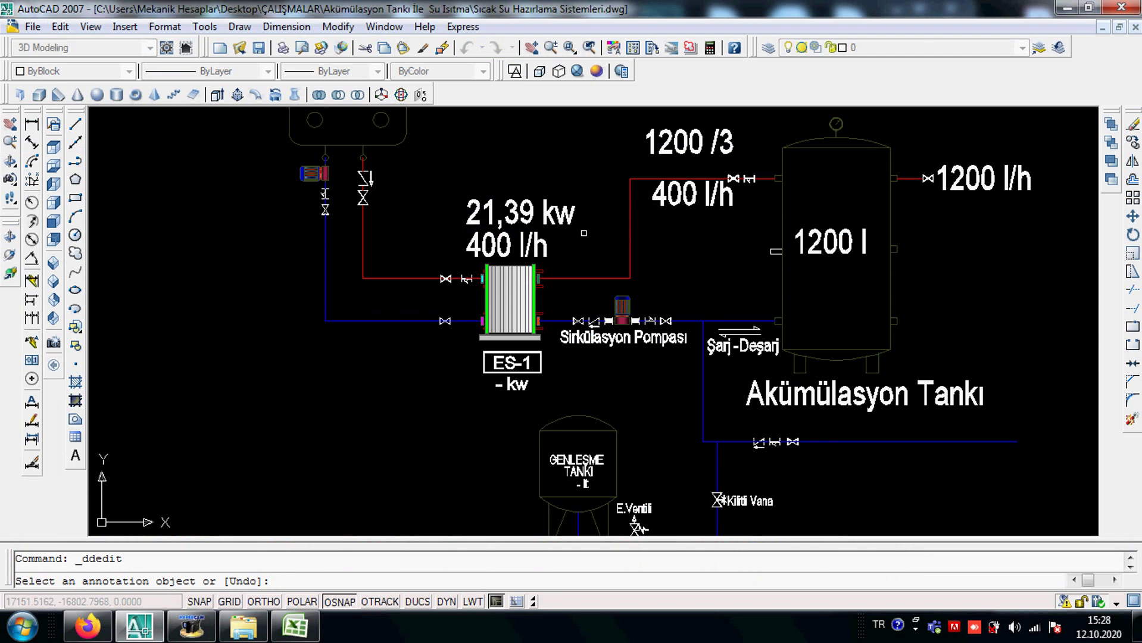
pyautogui.press('Escape')
# - Change the capacity label beside the Alternatif 2 wall-hung condensing boiler to "24 kw"
pyautogui.scroll(-3, 441, 268)
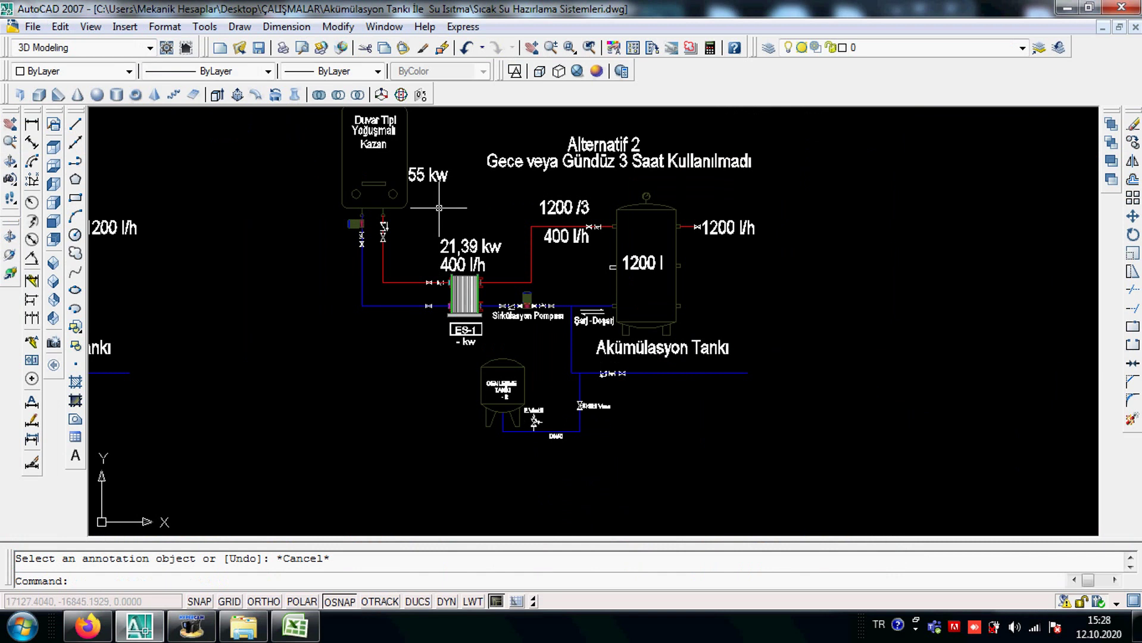
pyautogui.scroll(2, 411, 217)
pyautogui.click(408, 227)
pyautogui.scroll(2, 407, 227)
pyautogui.doubleClick(407, 225)
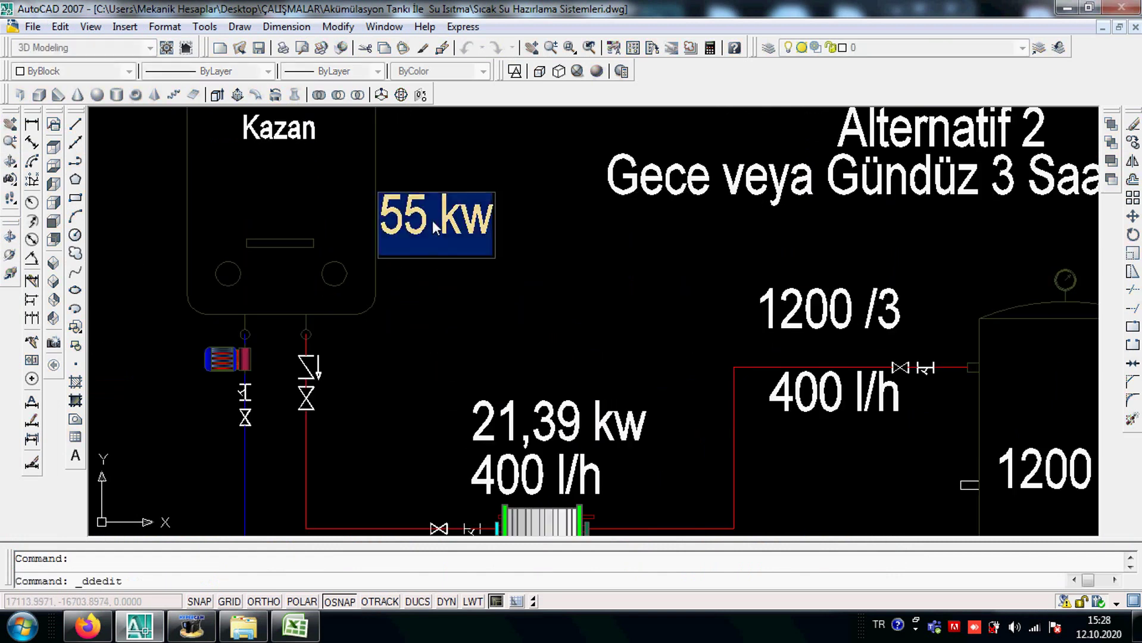
pyautogui.doubleClick(413, 222)
pyautogui.write('24')
pyautogui.press('Return')
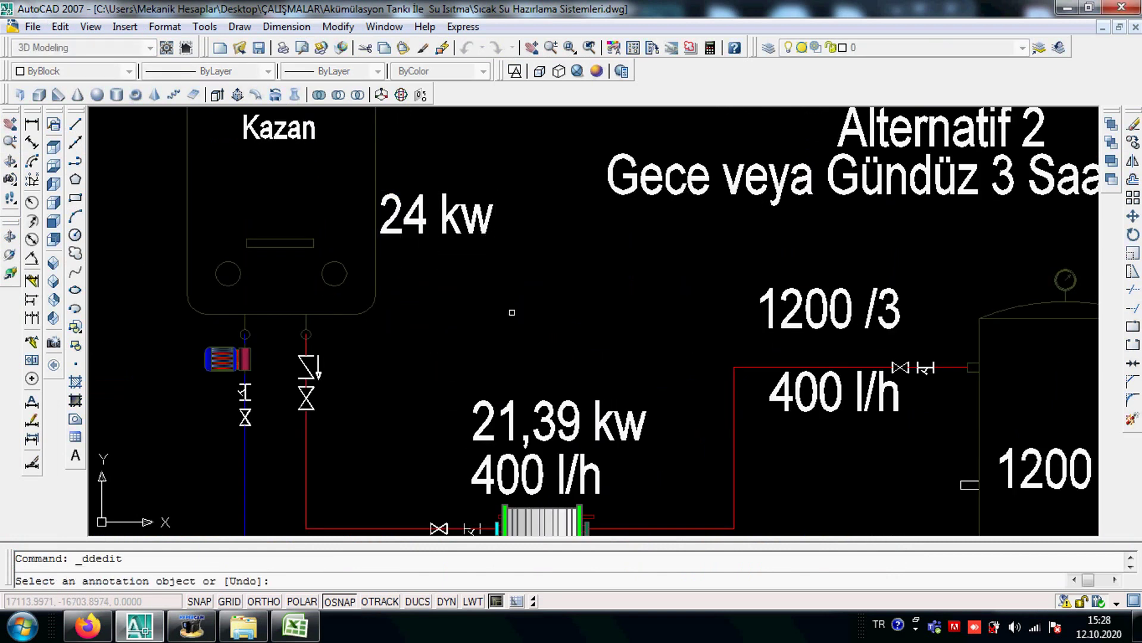
pyautogui.press('Escape')
# - Move the "1200 /3" label down so it sits just above the red pipe, over the "400 l/h" label
pyautogui.scroll(-3, 455, 285)
pyautogui.scroll(3, 655, 352)
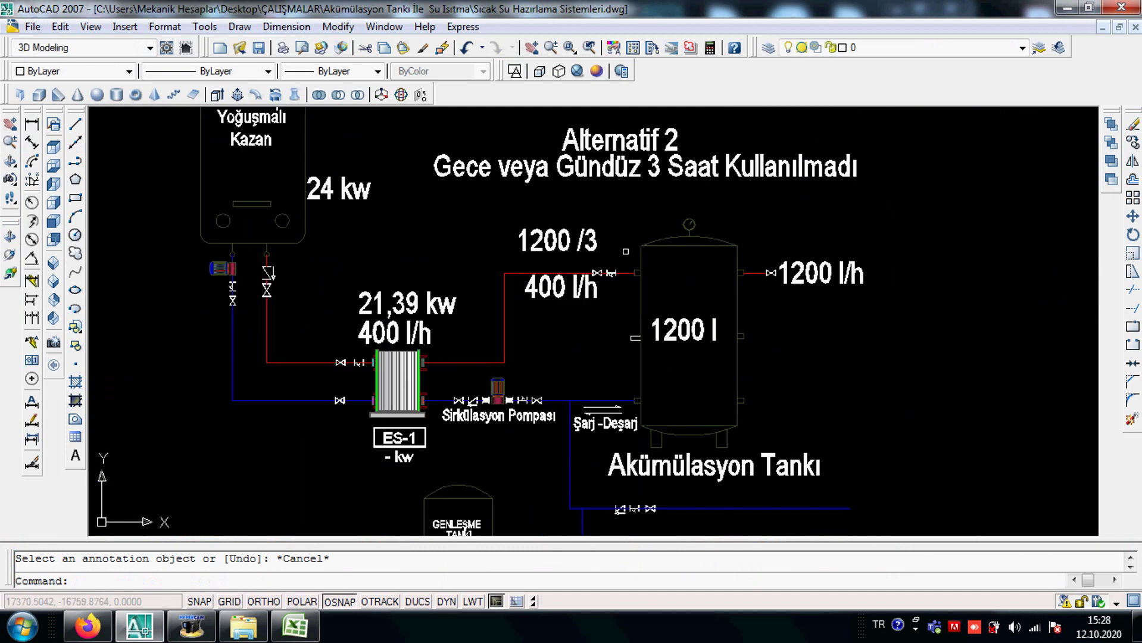
pyautogui.moveTo(567, 307); pyautogui.dragTo(634, 262)
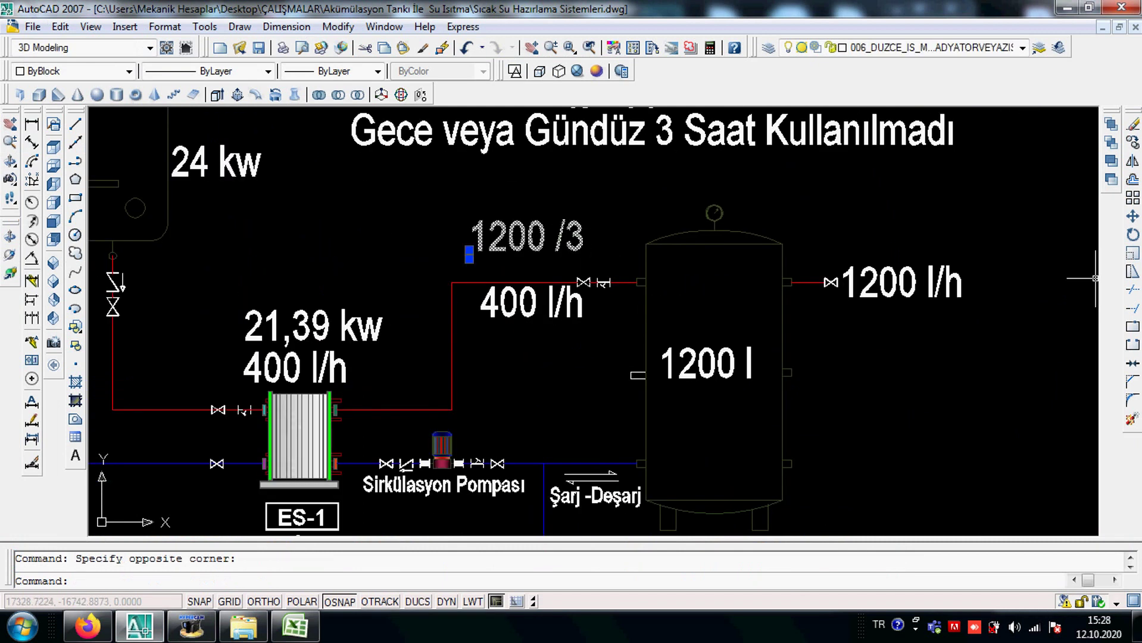
pyautogui.click(1133, 216)
pyautogui.click(619, 188)
pyautogui.click(620, 205)
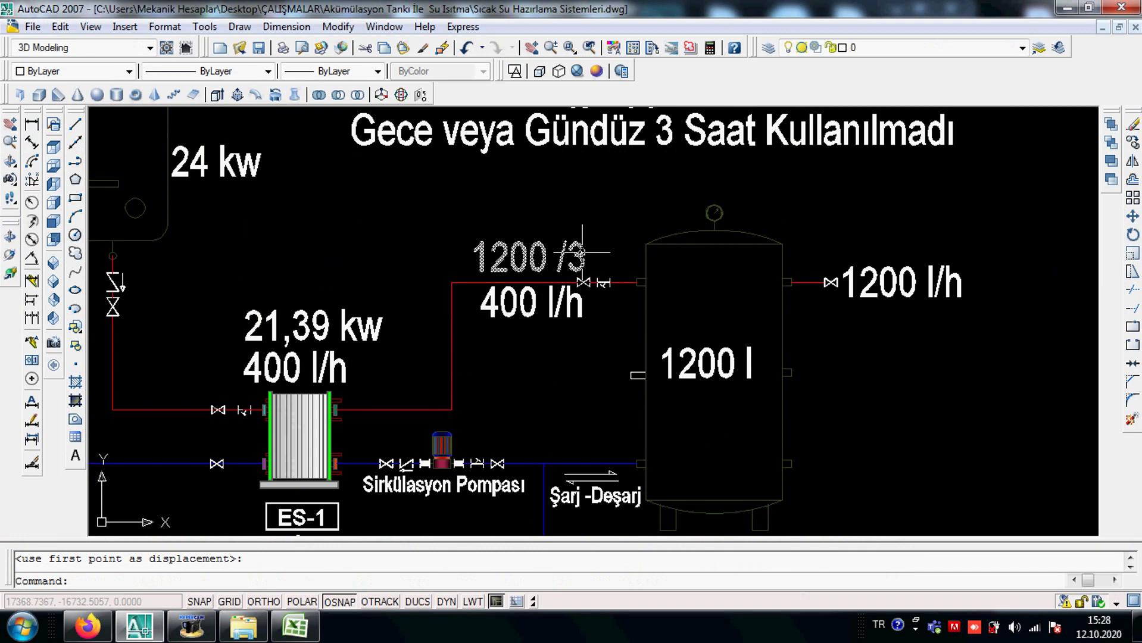
pyautogui.moveTo(594, 345); pyautogui.dragTo(608, 329, button='middle')
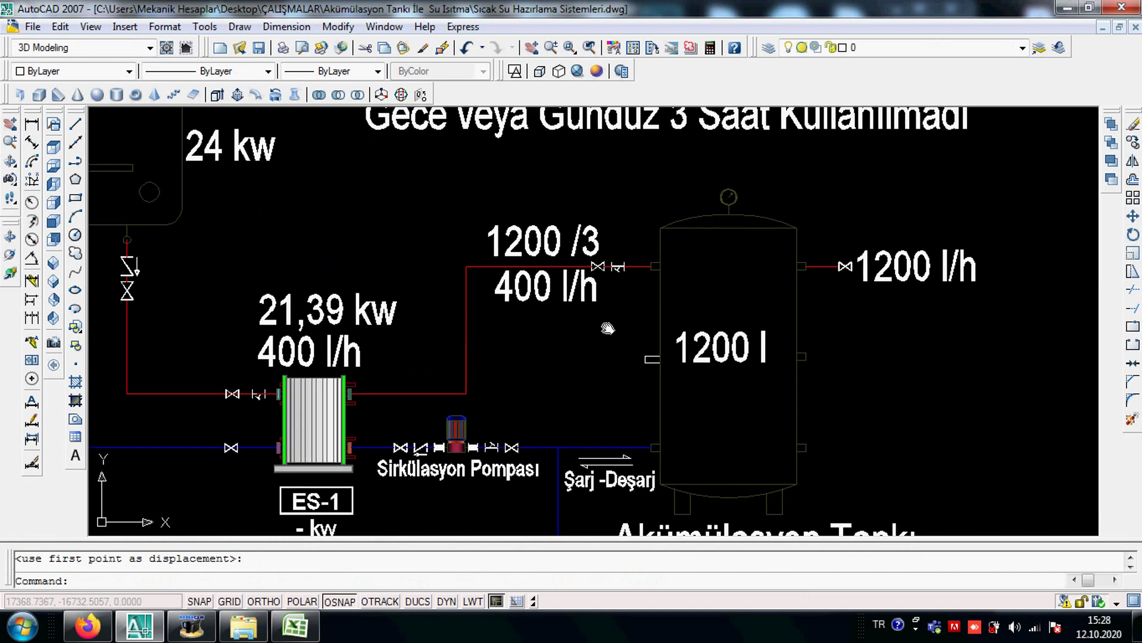
# - Compare the boiler, exchanger, flow rate and tank labels of the Alternatif 1 and Alternatif 2 schematics, checking the heat load calculation in Excel
pyautogui.scroll(-3, 607, 328)
pyautogui.scroll(2, 782, 222)
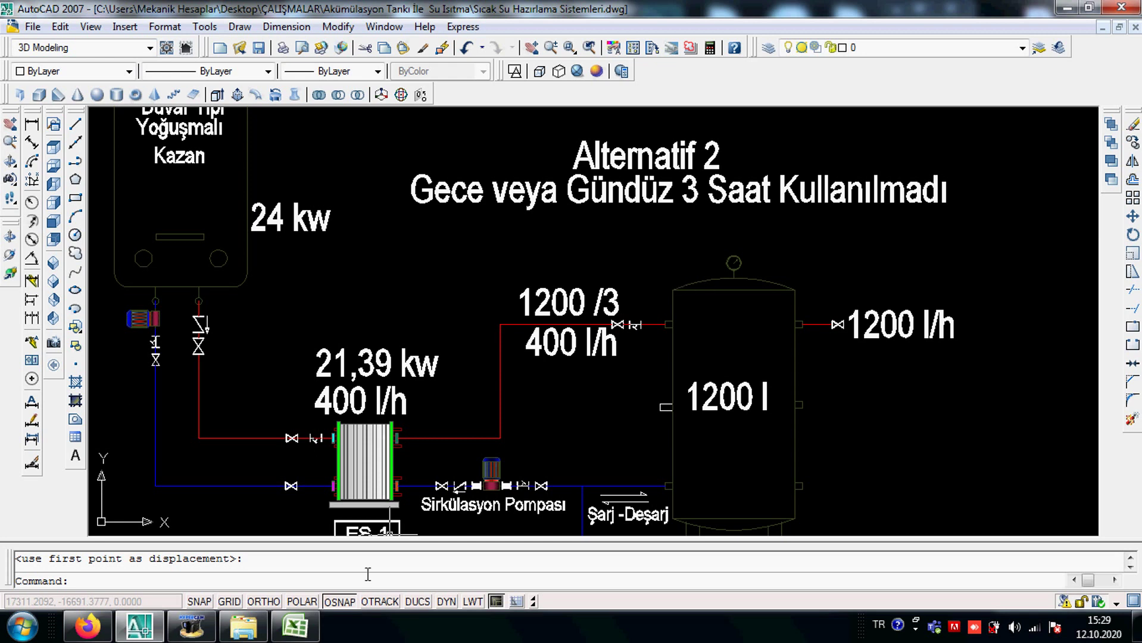
pyautogui.click(300, 637)
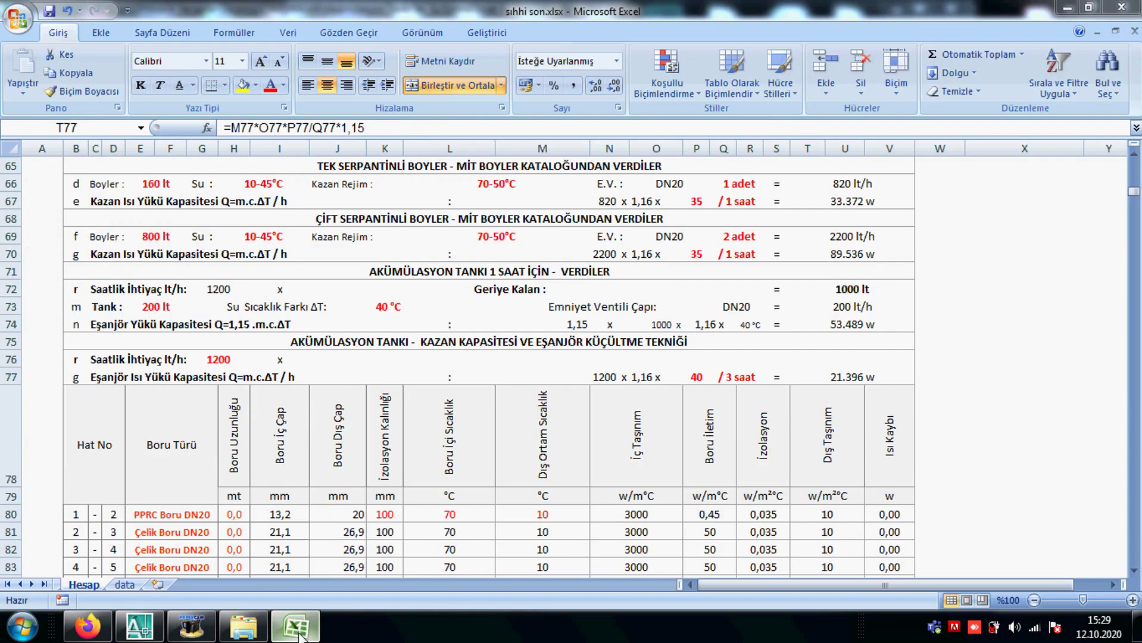
pyautogui.click(299, 636)
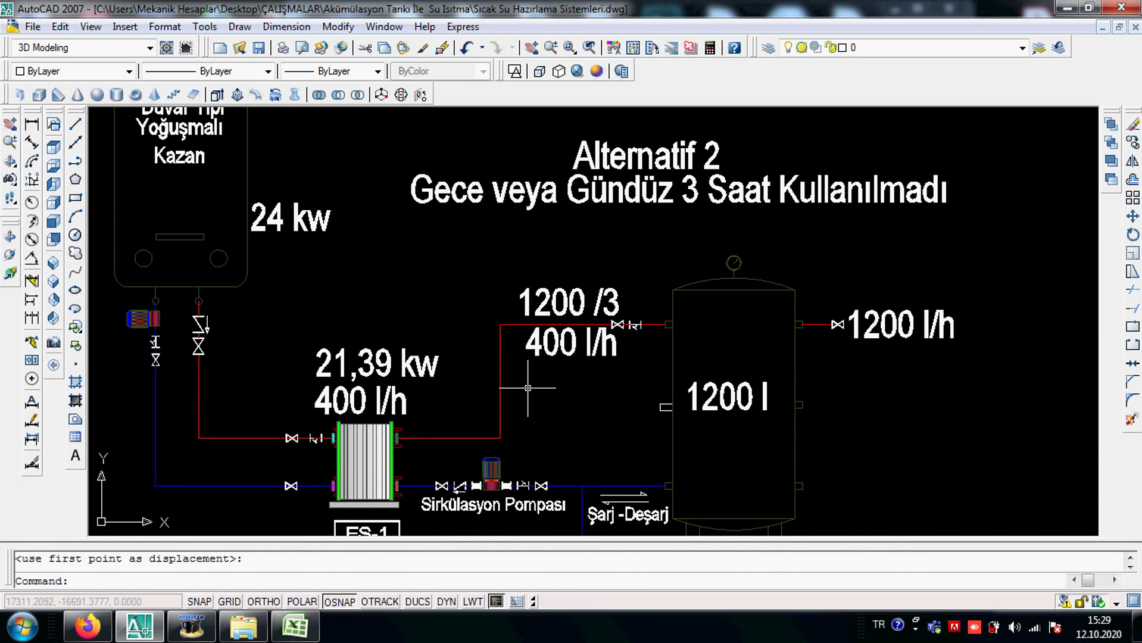
pyautogui.scroll(-5, 527, 388)
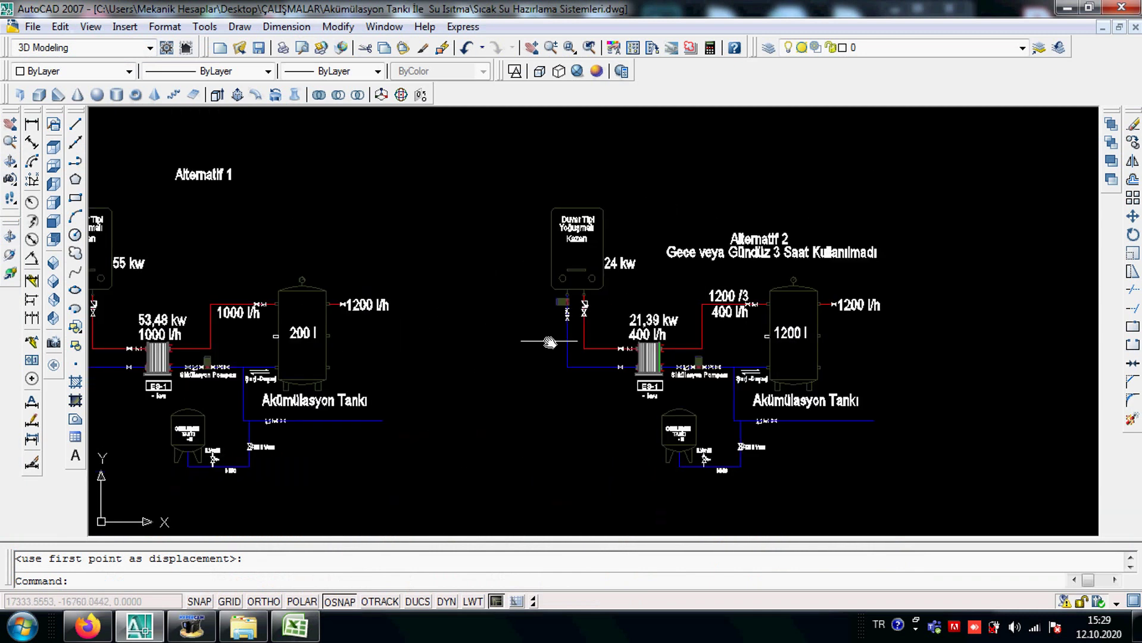
pyautogui.moveTo(550, 342); pyautogui.dragTo(551, 342, button='middle')
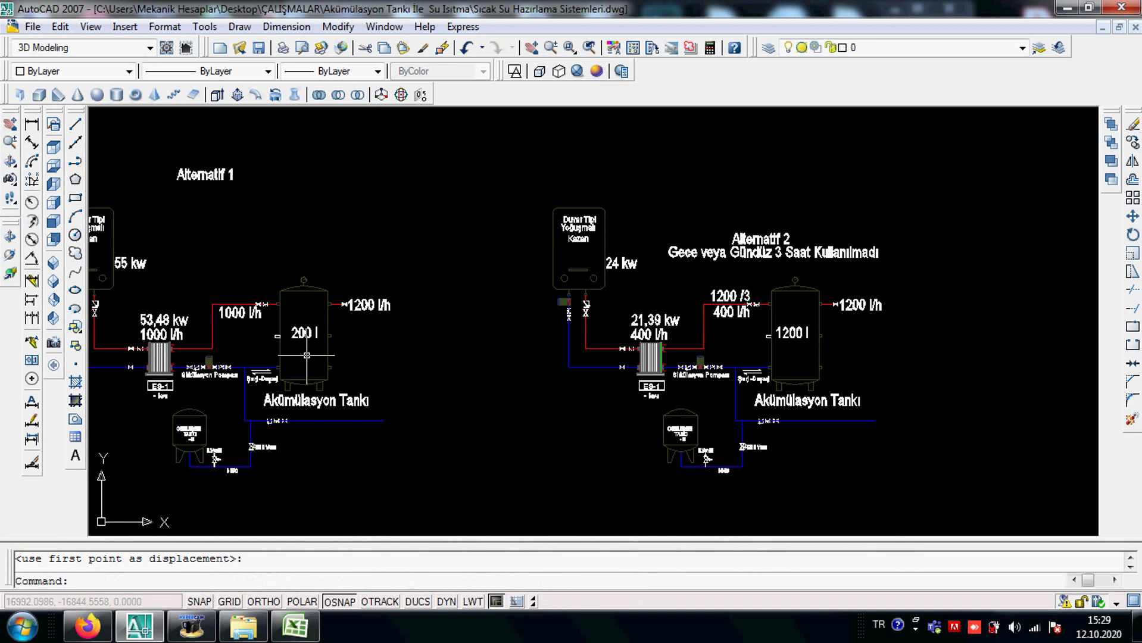
pyautogui.scroll(3, 806, 330)
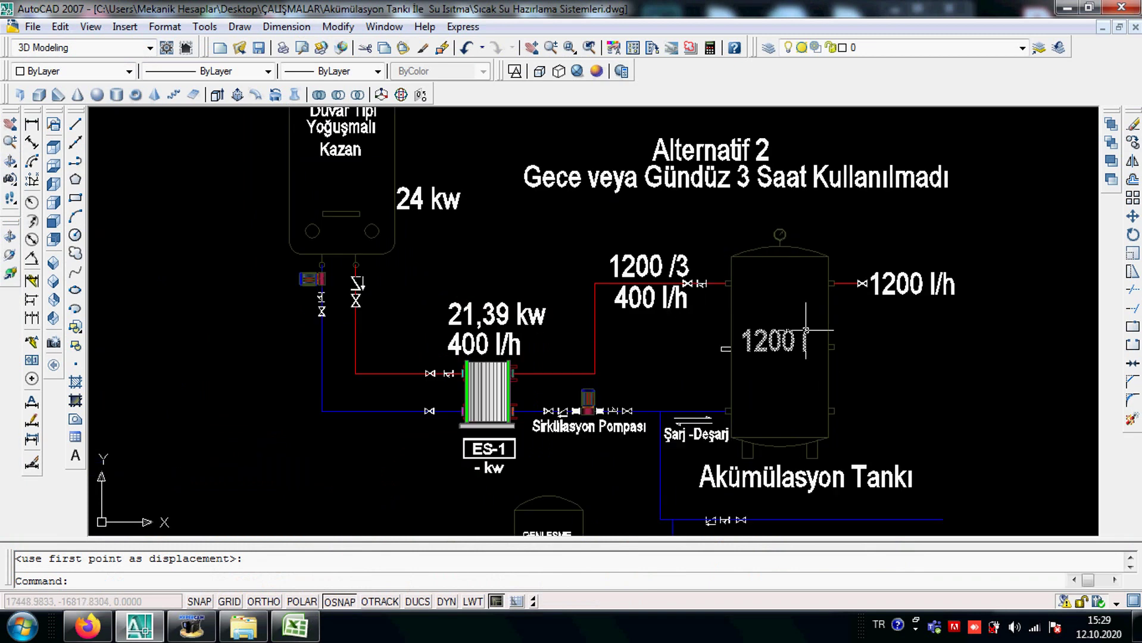
pyautogui.scroll(-4, 806, 330)
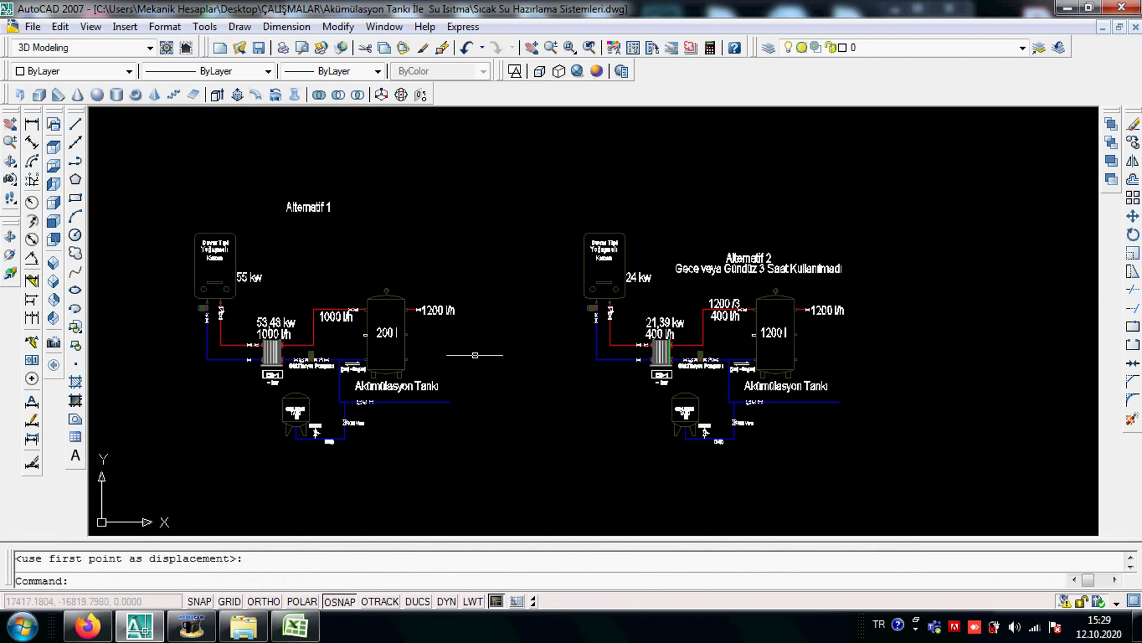
pyautogui.scroll(4, 413, 283)
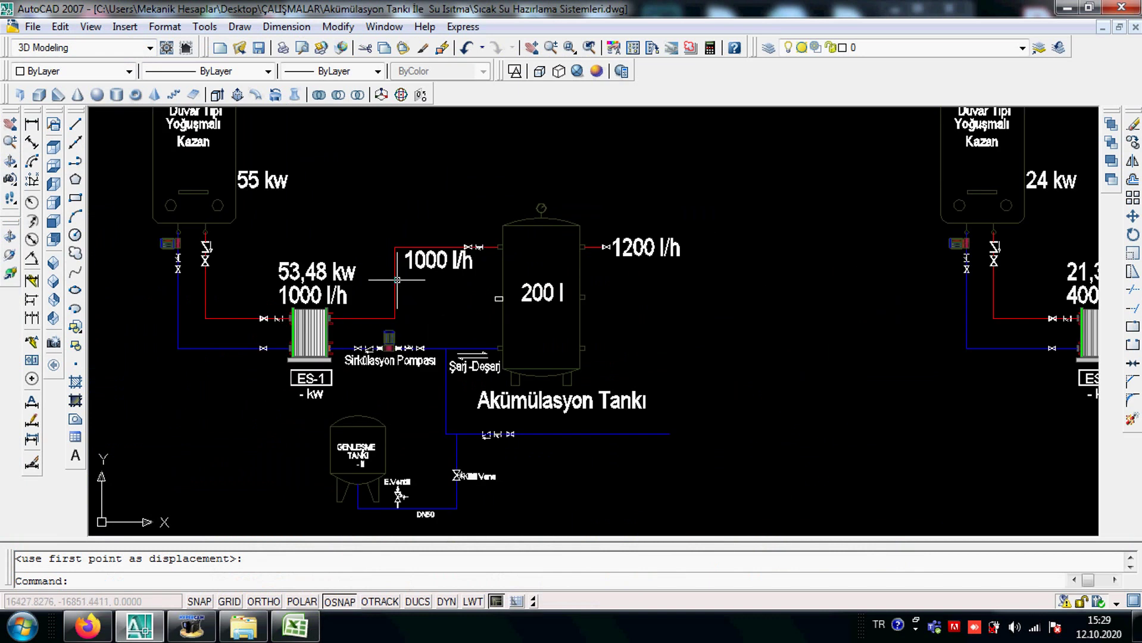
pyautogui.scroll(-2, 504, 268)
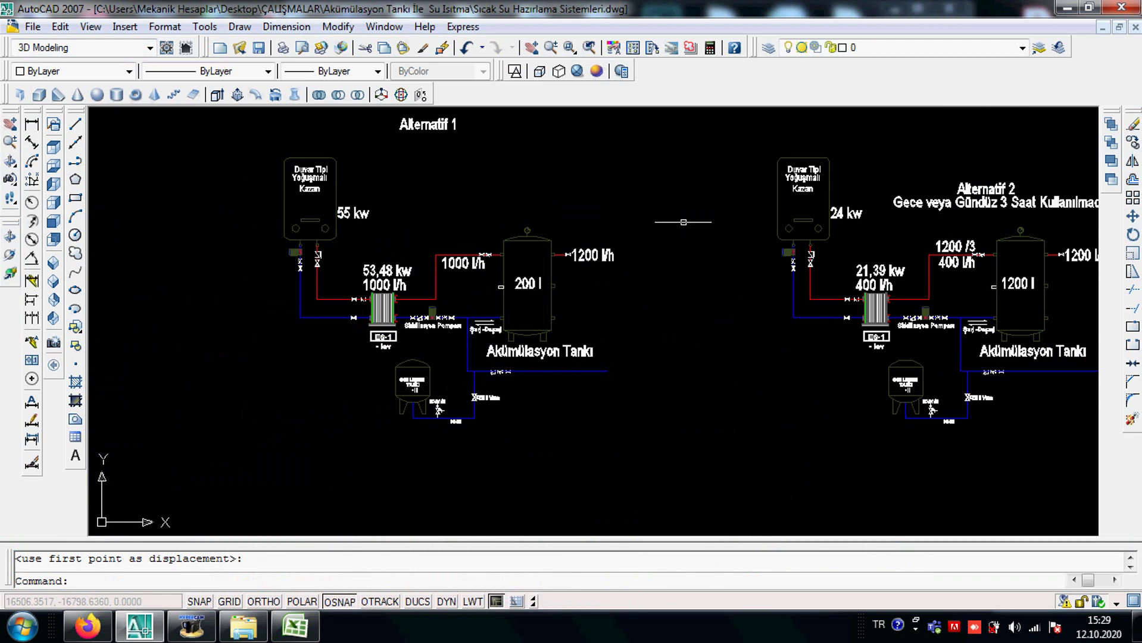
pyautogui.moveTo(710, 364)
pyautogui.mouseDown(button='middle')
pyautogui.moveTo(454, 339)
pyautogui.moveTo(449, 275)
pyautogui.mouseUp(button='middle')
pyautogui.scroll(1, 813, 206)
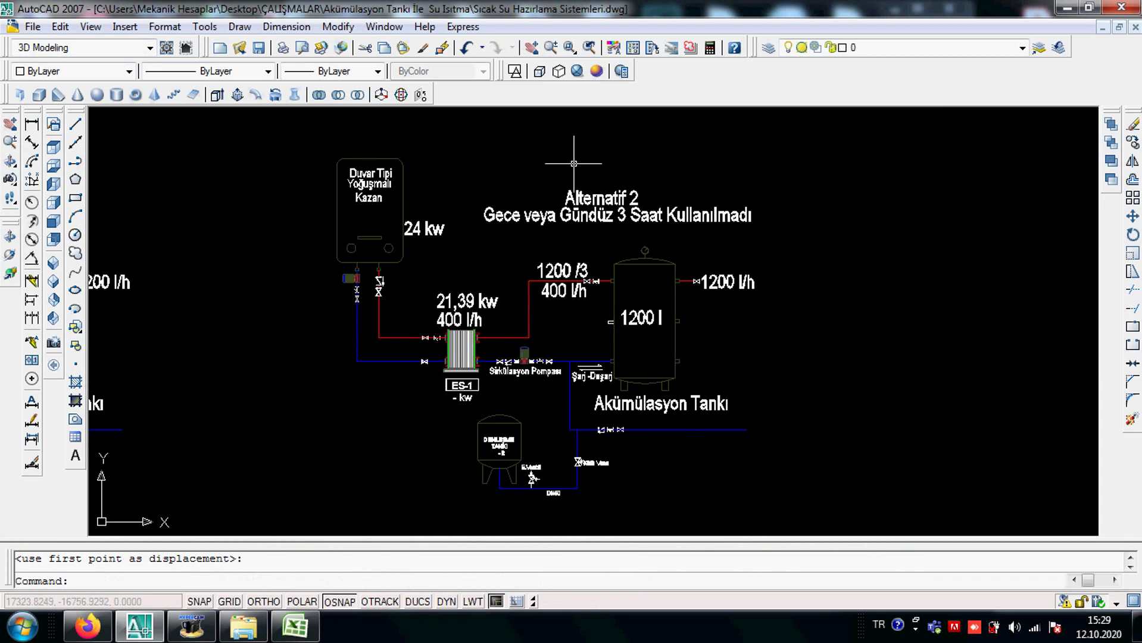
pyautogui.scroll(3, 382, 180)
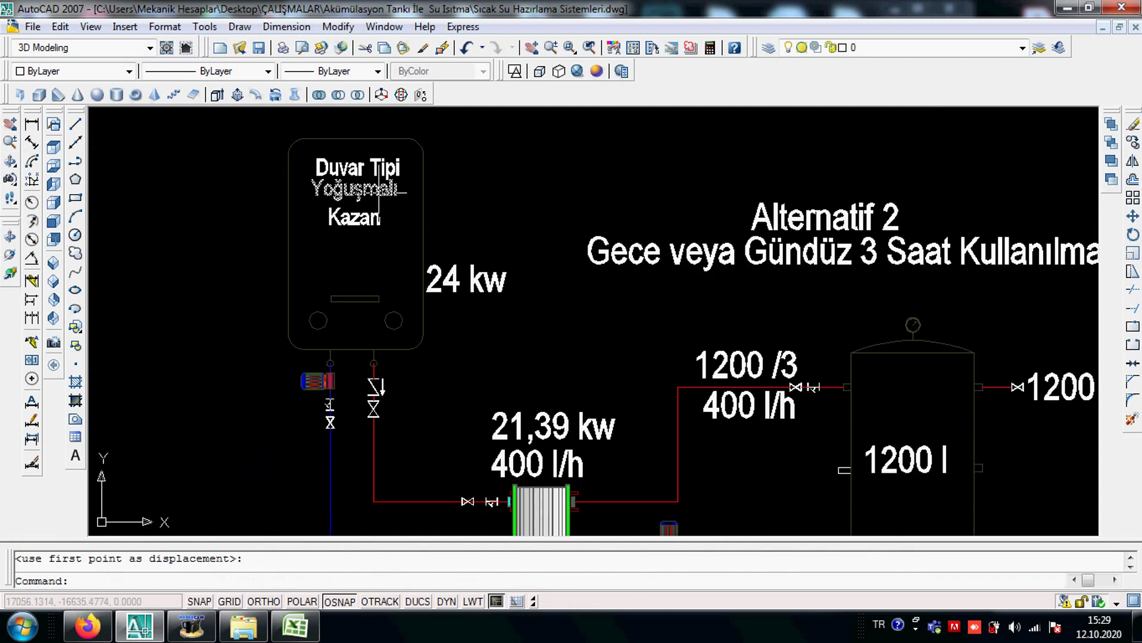
pyautogui.scroll(-4, 433, 255)
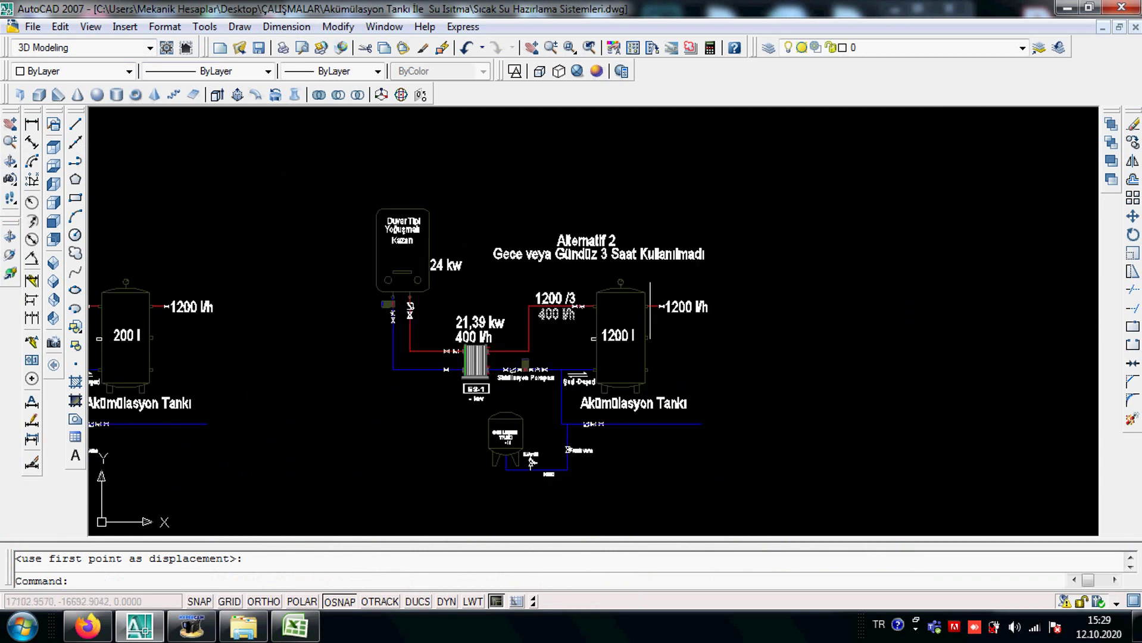
pyautogui.moveTo(649, 358); pyautogui.dragTo(988, 315, button='middle')
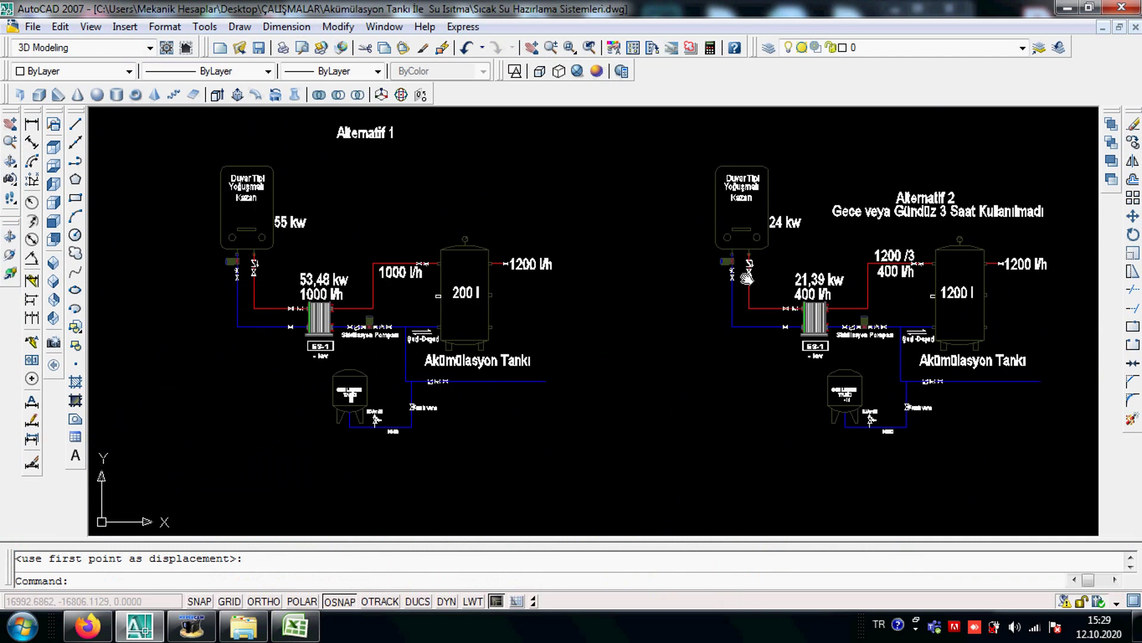
pyautogui.scroll(1, 343, 316)
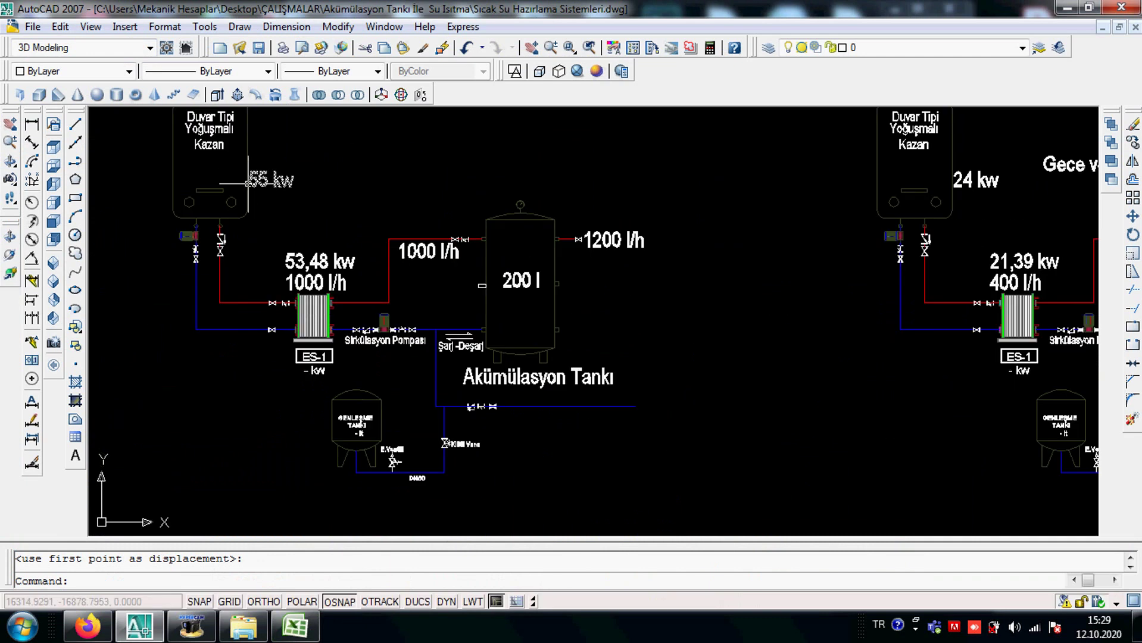
pyautogui.scroll(2, 471, 288)
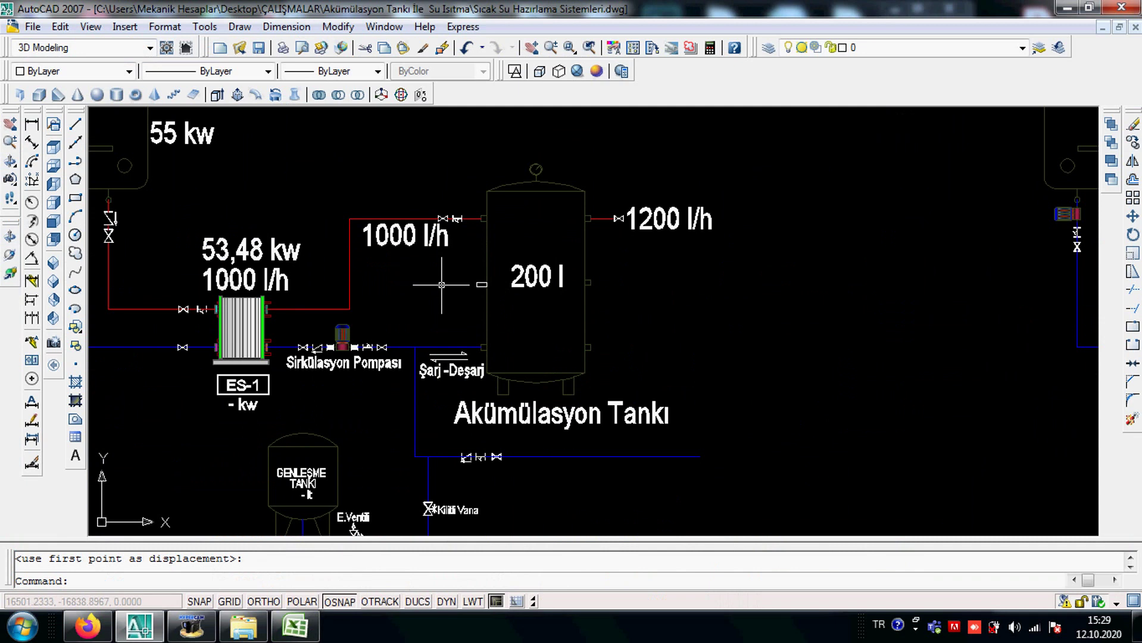
pyautogui.click(487, 284)
pyautogui.moveTo(491, 302); pyautogui.dragTo(638, 292, button='middle')
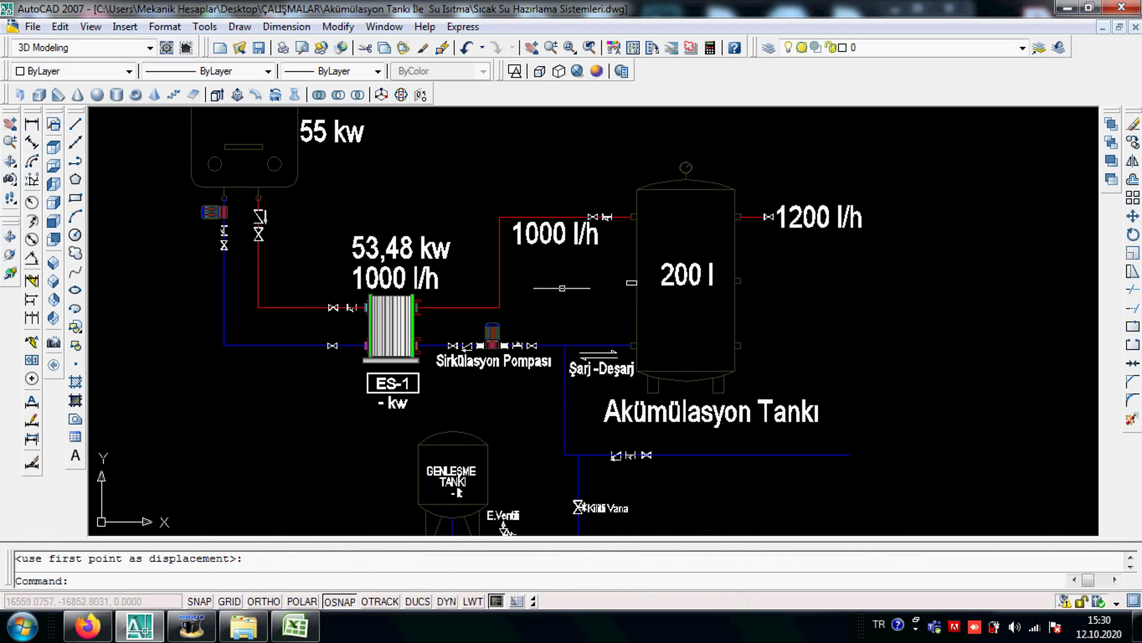
pyautogui.scroll(2, 704, 278)
pyautogui.press('Escape')
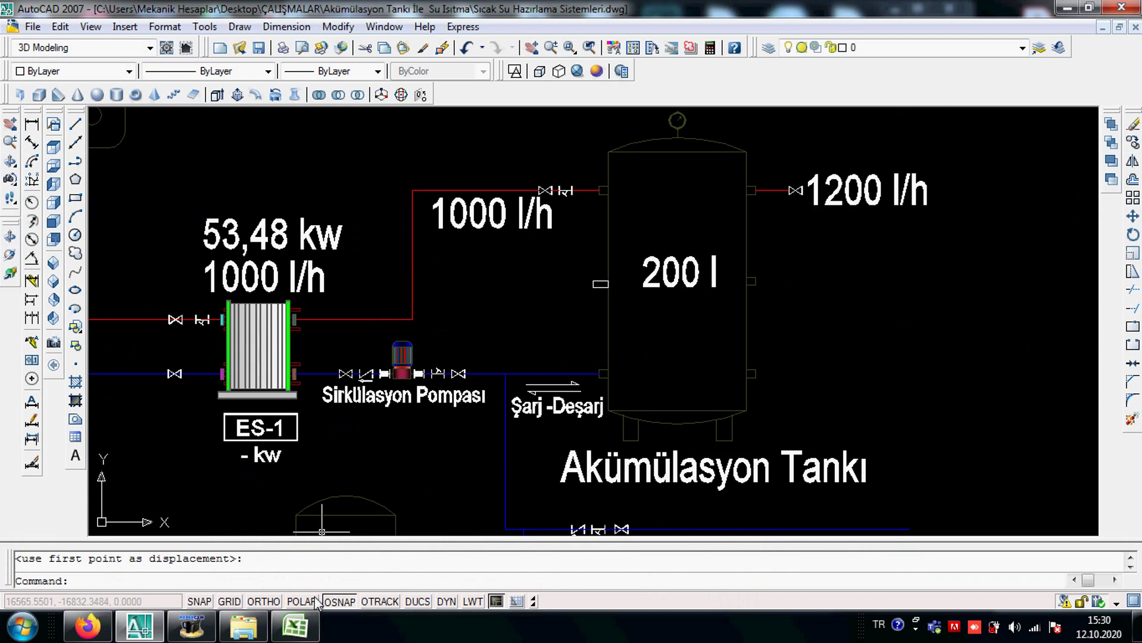
# - Switch to the Excel workbook and set the building type for the "Eş Zaman Faktörü Ks" row to "Yurtlar"
pyautogui.click(295, 625)
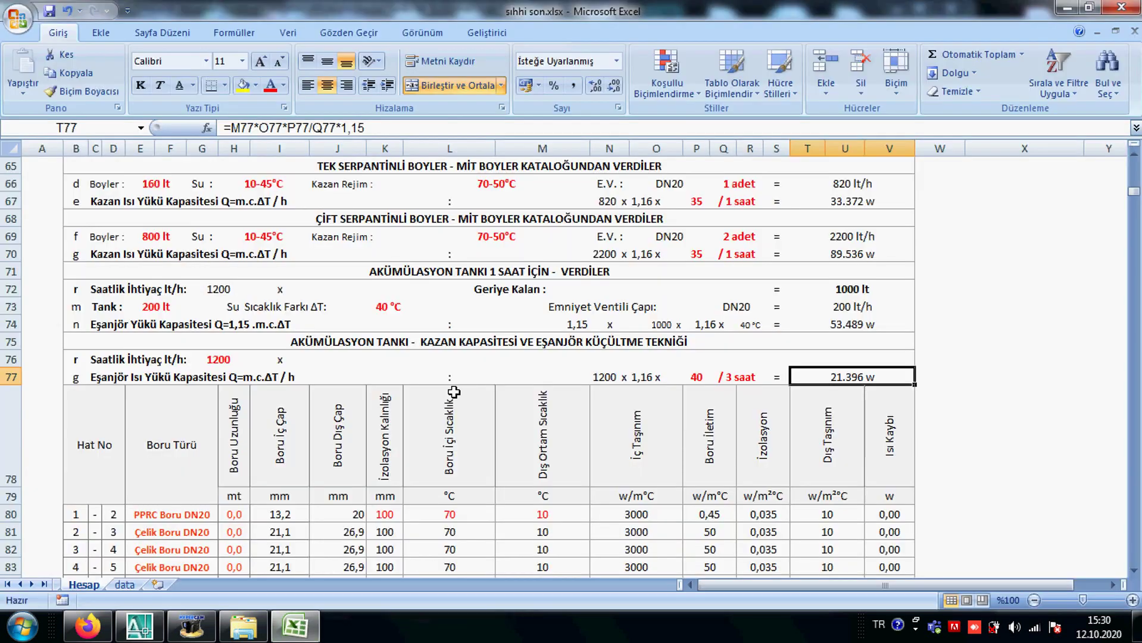
pyautogui.scroll(7, 454, 391)
pyautogui.scroll(2, 492, 397)
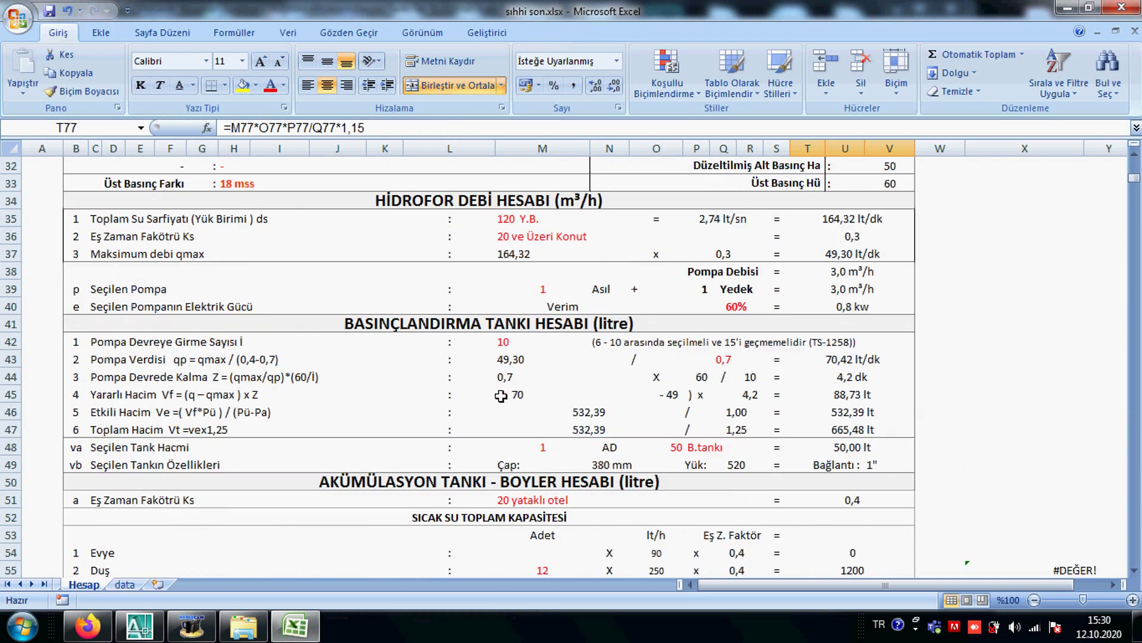
pyautogui.scroll(-5, 506, 387)
pyautogui.scroll(-2, 514, 379)
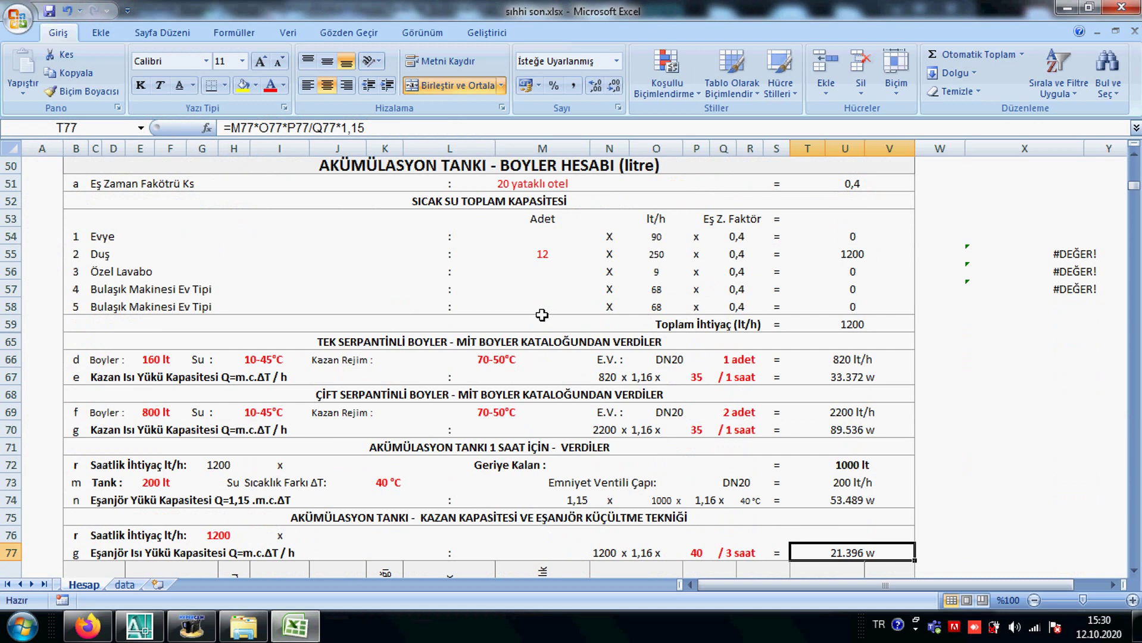
pyautogui.click(665, 183)
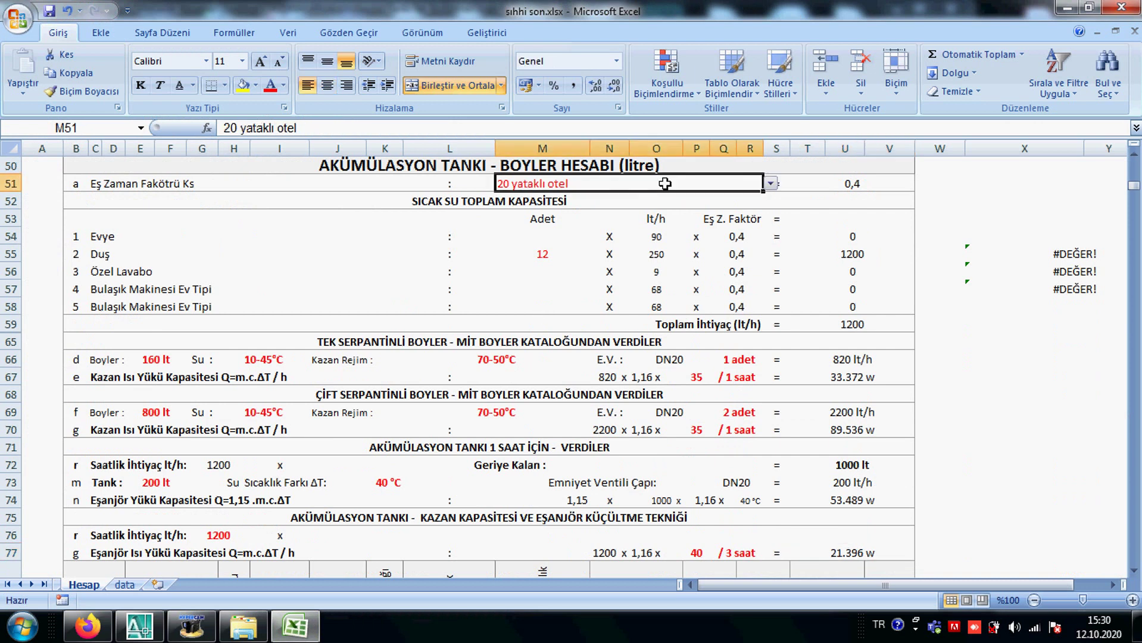
pyautogui.click(772, 184)
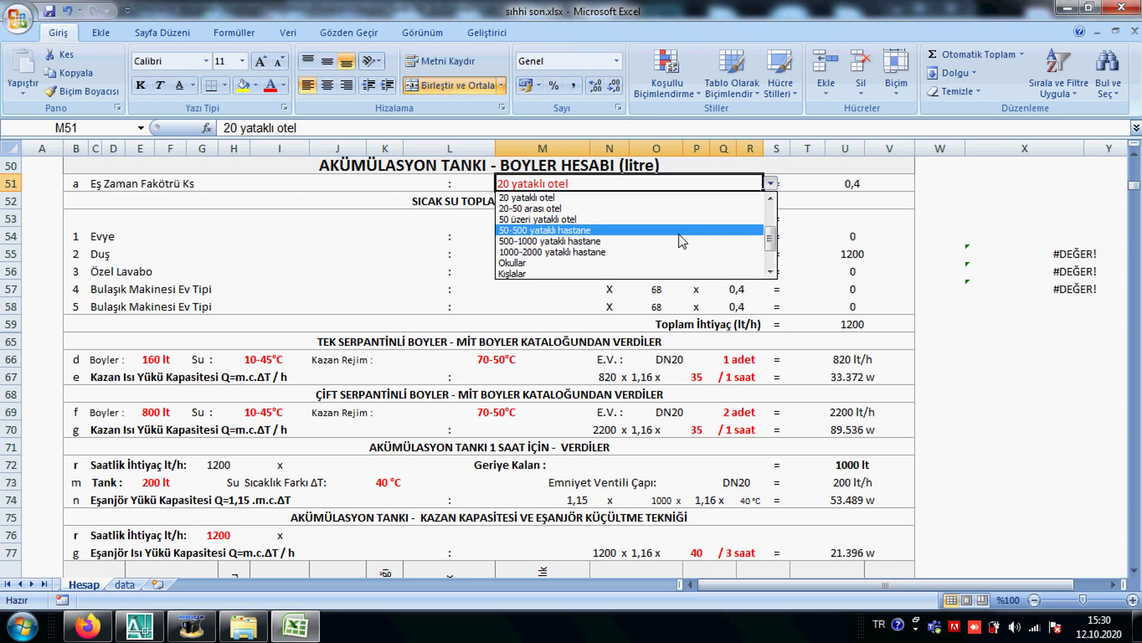
pyautogui.scroll(-2, 714, 262)
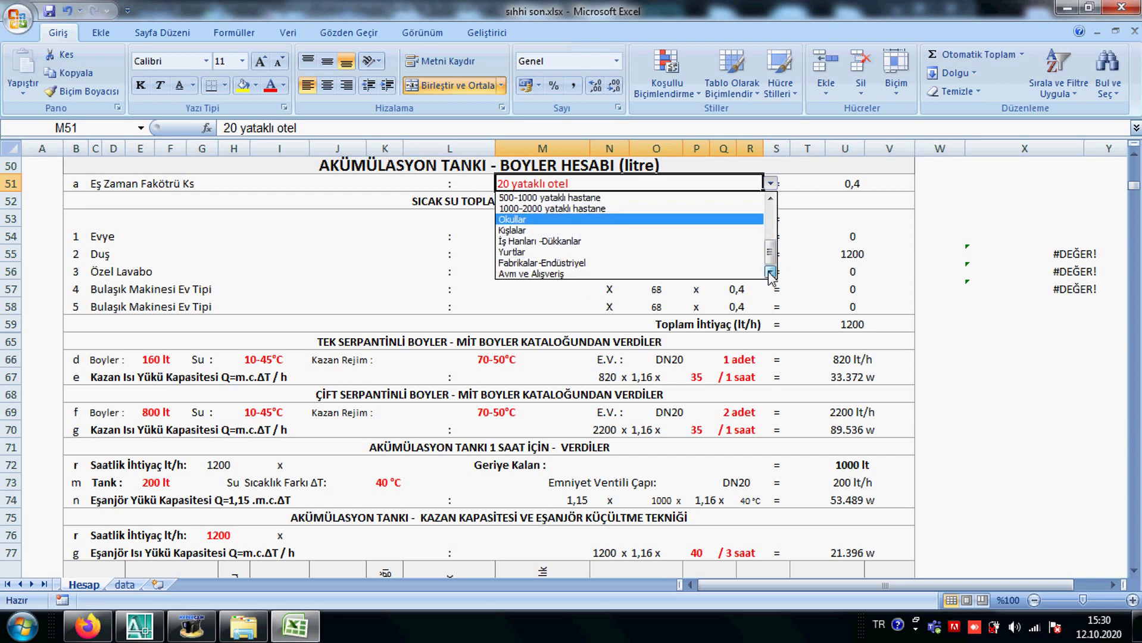
pyautogui.click(652, 257)
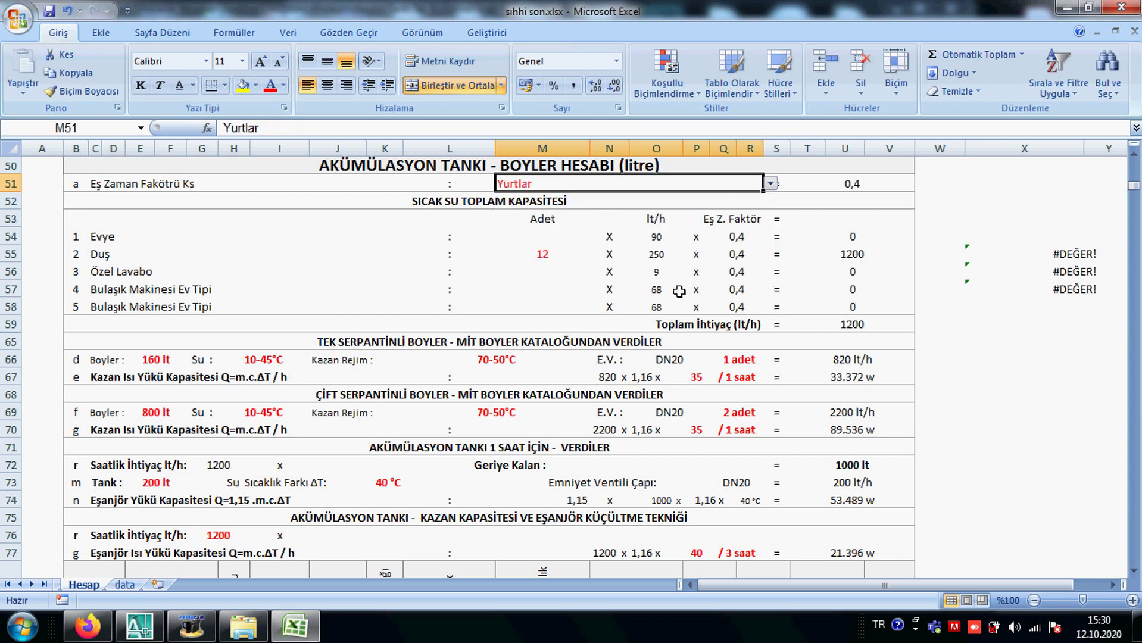
# - Set the hourly hot water consumption of the "Duş" row to 340 lt/h
pyautogui.click(674, 289)
pyautogui.click(661, 257)
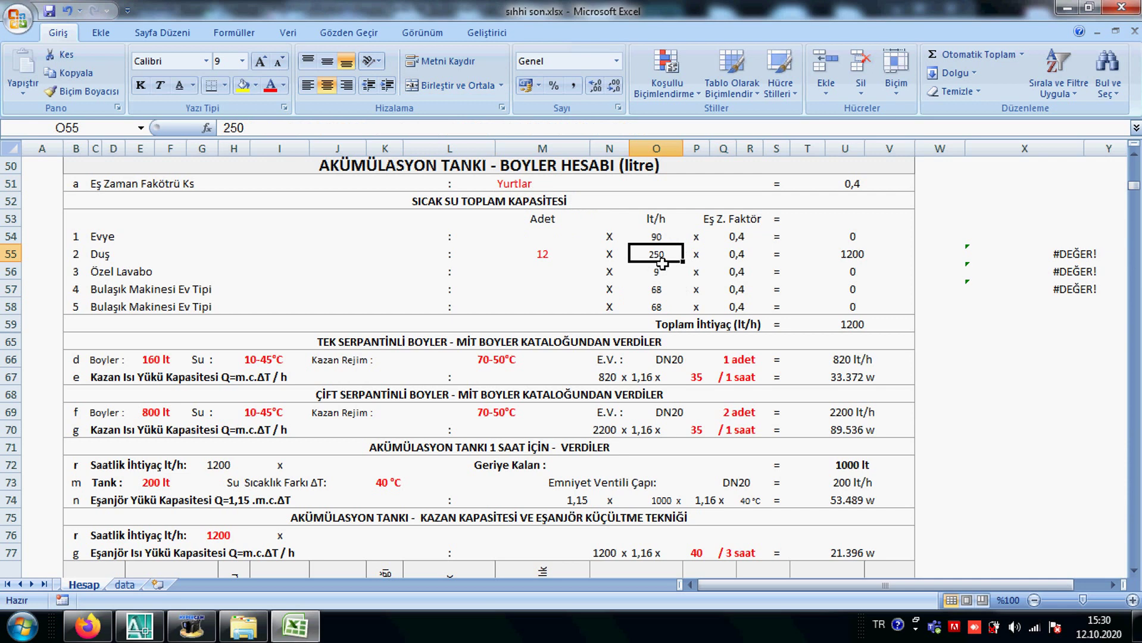
pyautogui.write('340')
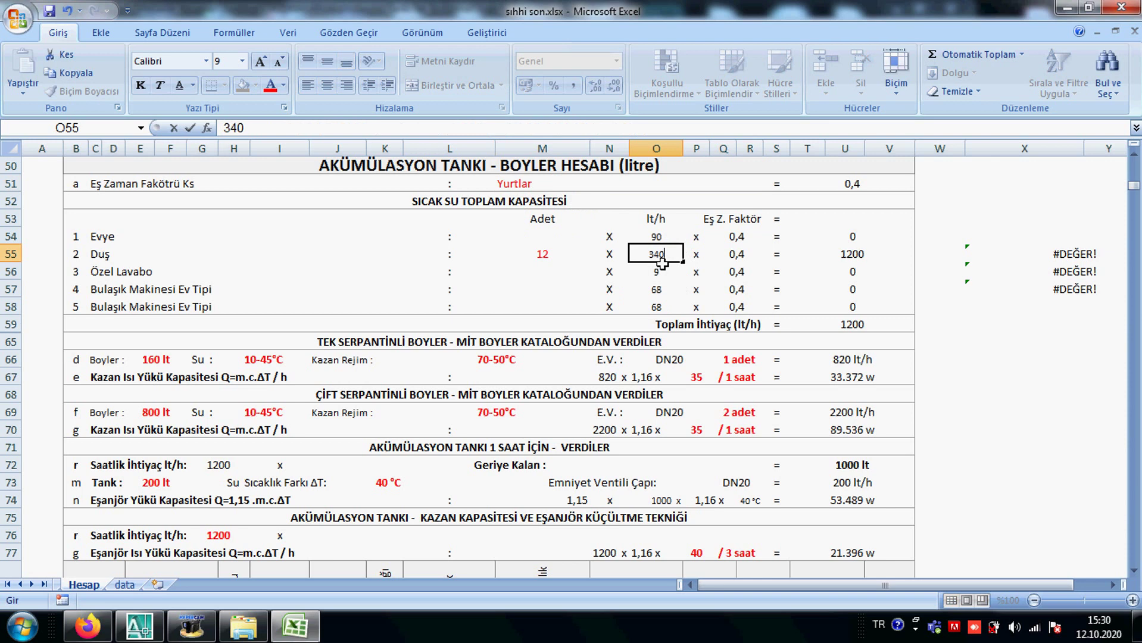
pyautogui.click(654, 303)
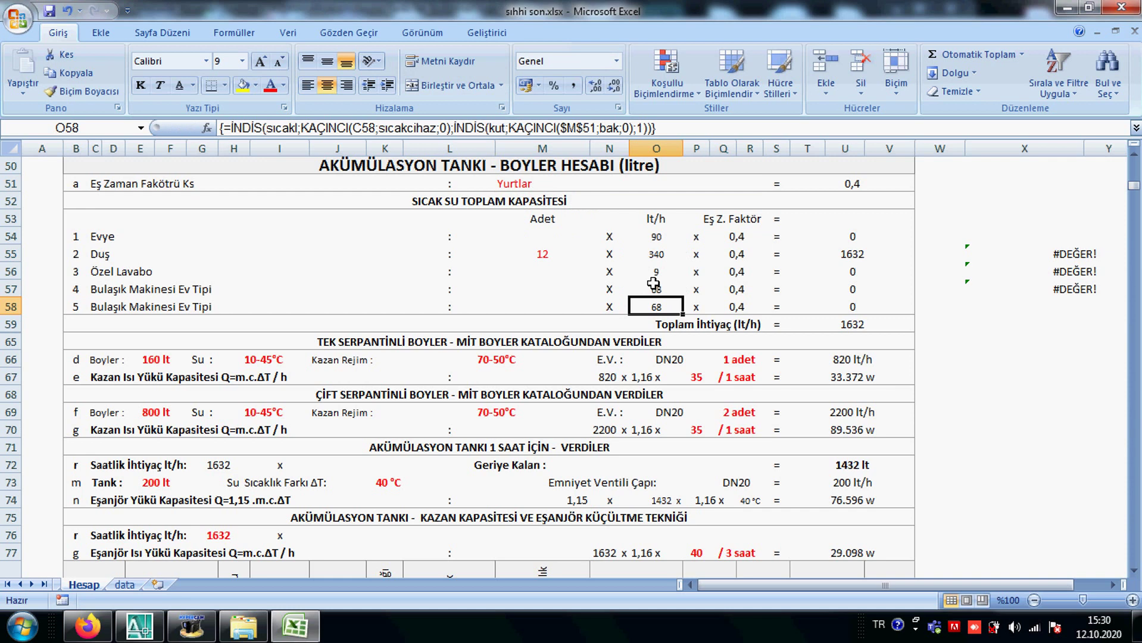
# - Set the number of showers in the "Duş" row to 1200 and check the "Toplam İhtiyaç" total
pyautogui.click(565, 253)
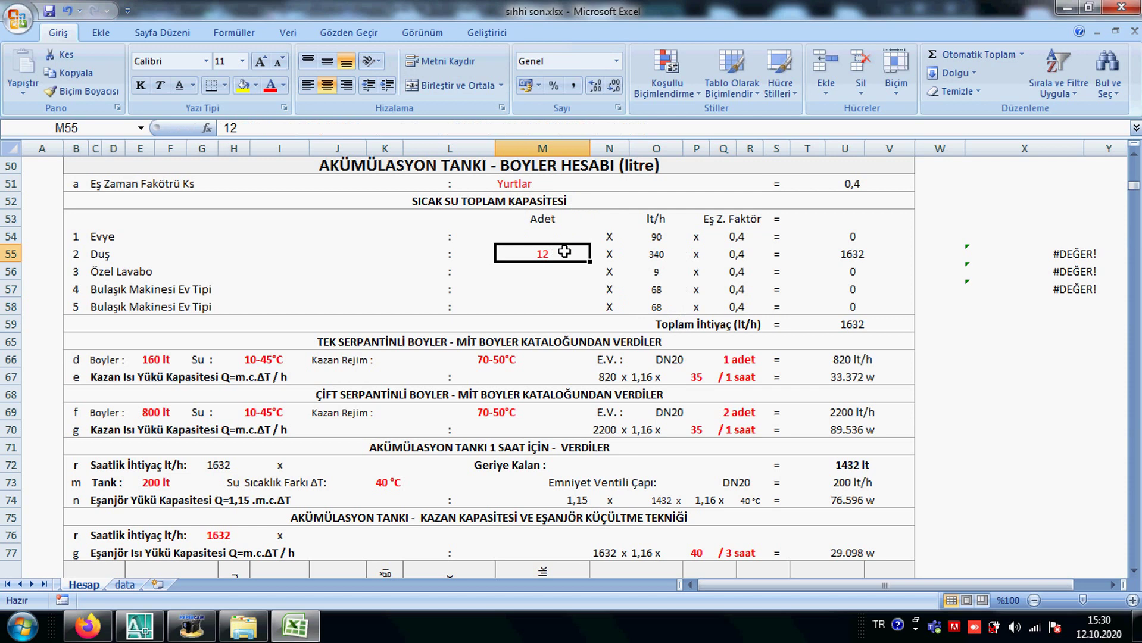
pyautogui.write('12000')
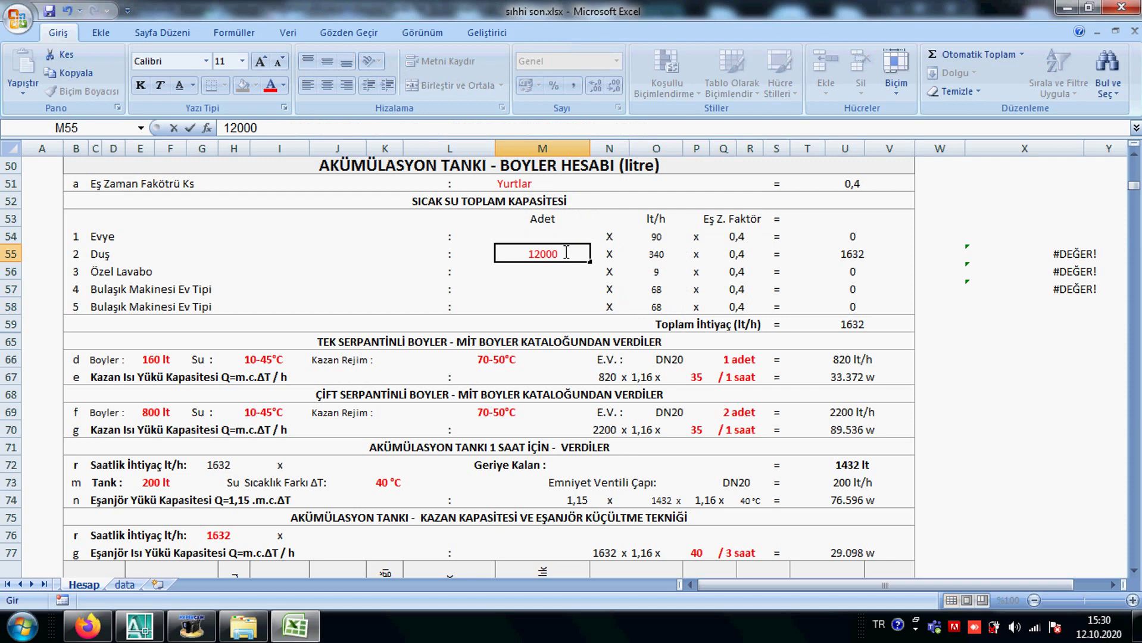
pyautogui.press('BackSpace')
pyautogui.click(640, 290)
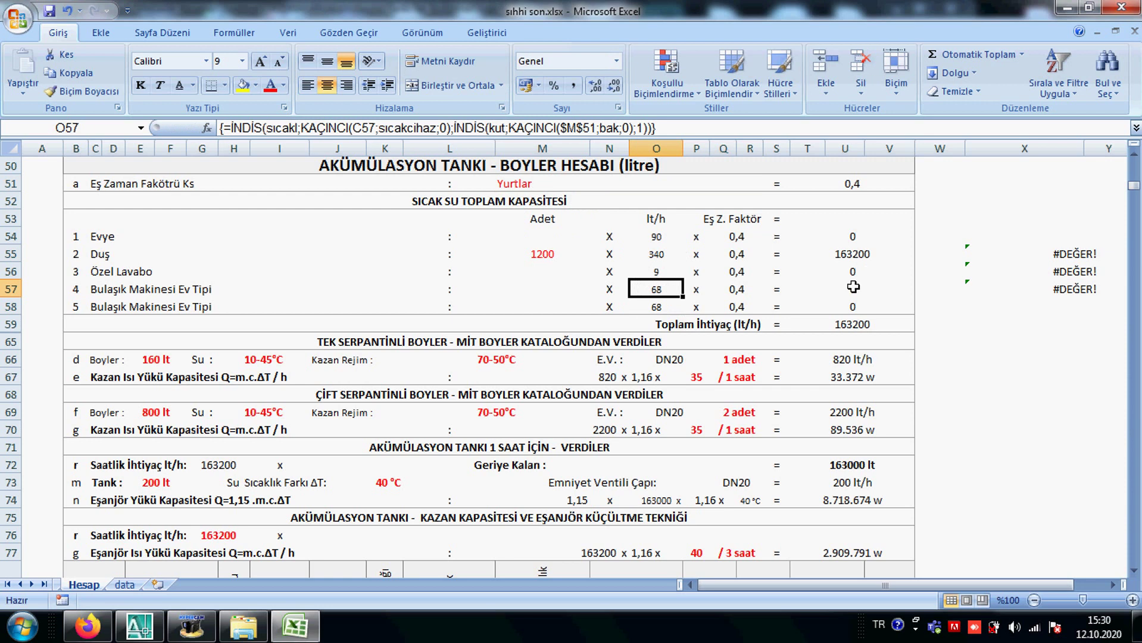
pyautogui.click(856, 334)
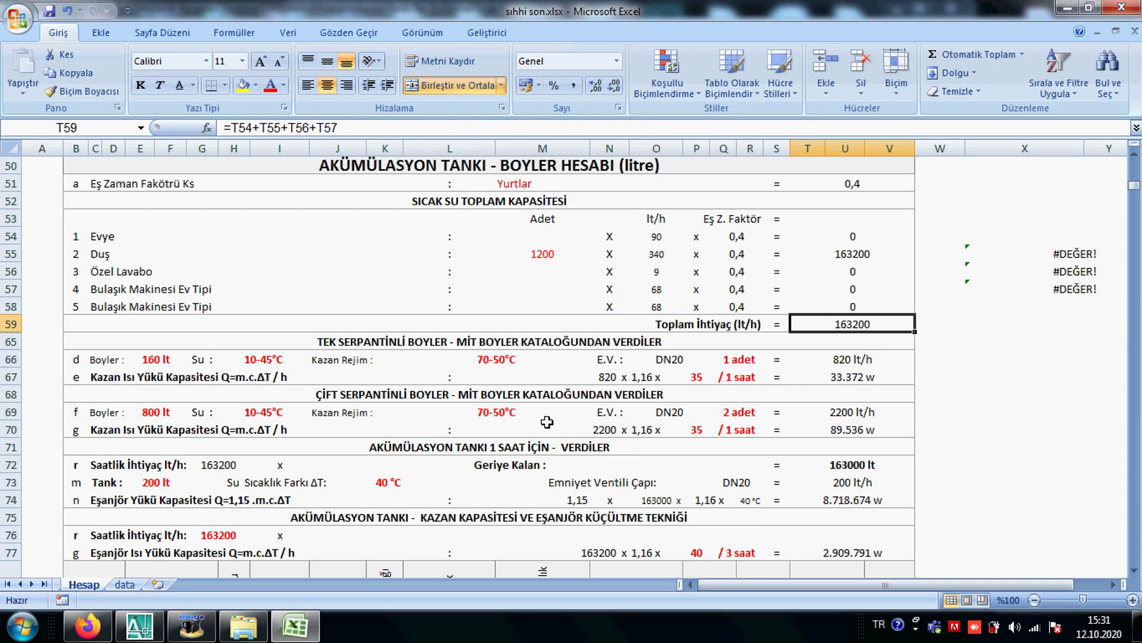
# - Set the tank size in the one-hour accumulation tank section to 5000 lt and check the "Geriye Kalan" amount
pyautogui.scroll(-1, 525, 415)
pyautogui.scroll(-1, 525, 415)
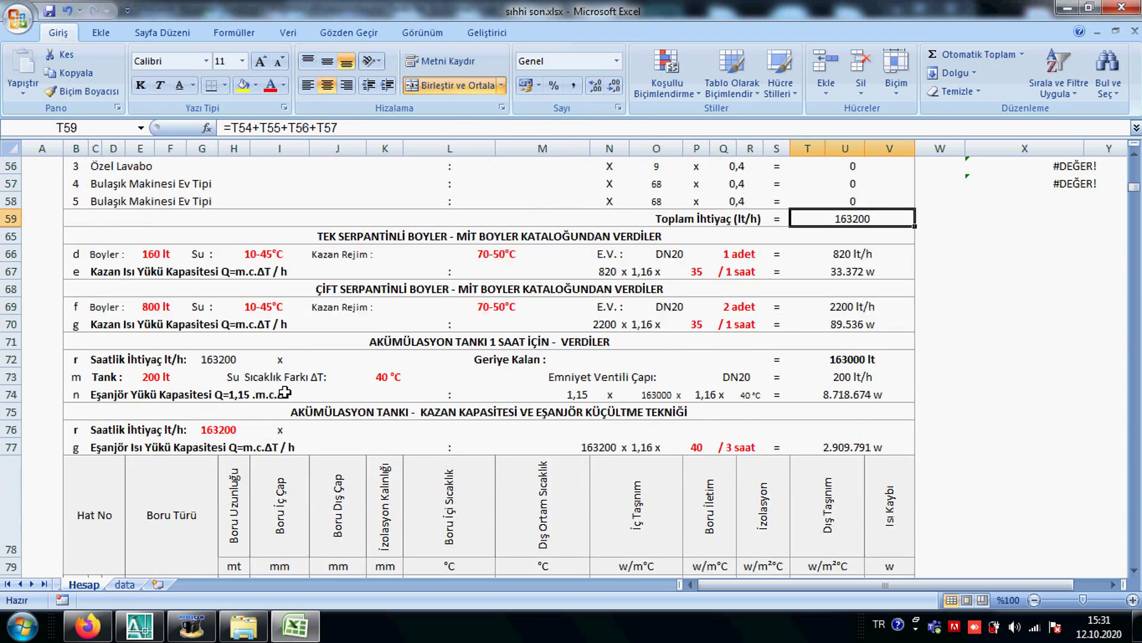
pyautogui.click(172, 377)
pyautogui.click(194, 377)
pyautogui.moveTo(192, 417); pyautogui.dragTo(196, 474)
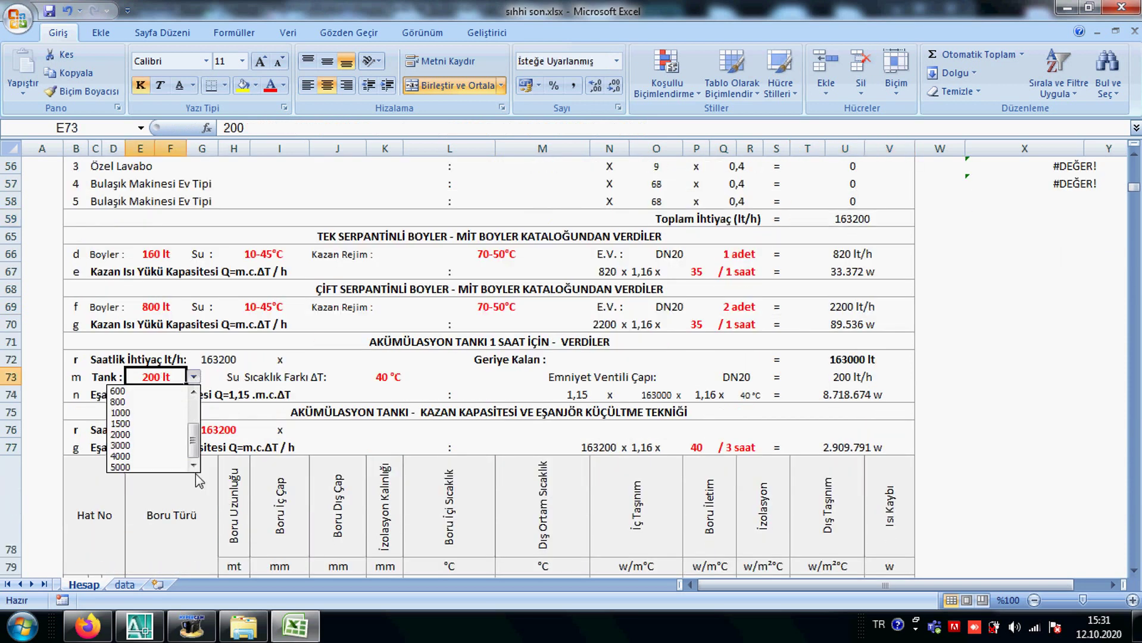
pyautogui.click(156, 467)
pyautogui.click(444, 429)
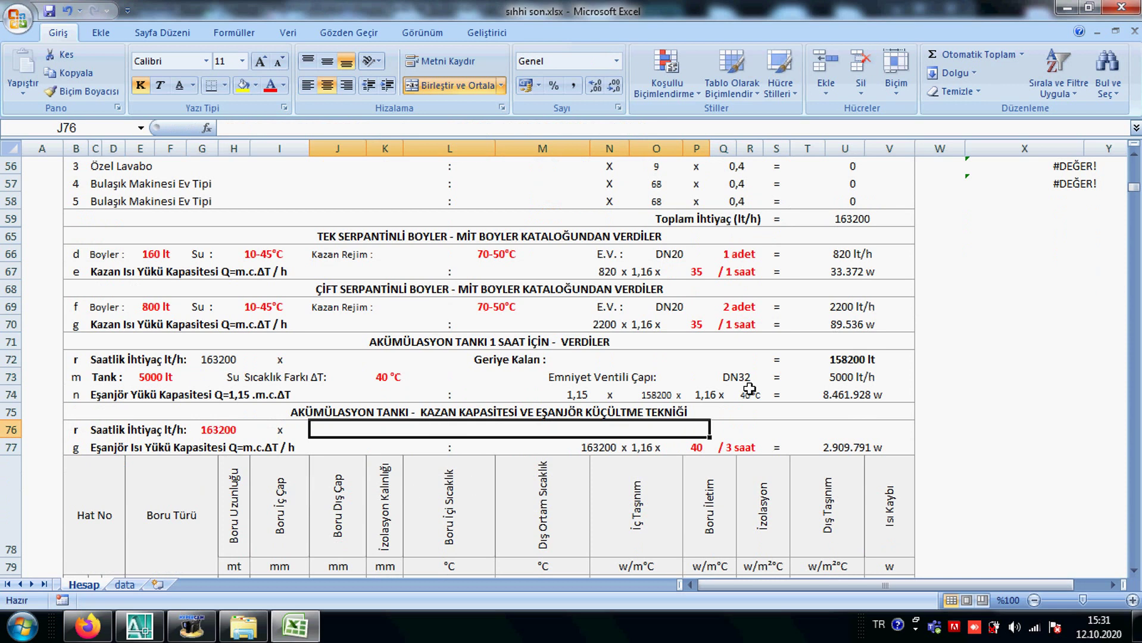
pyautogui.click(834, 360)
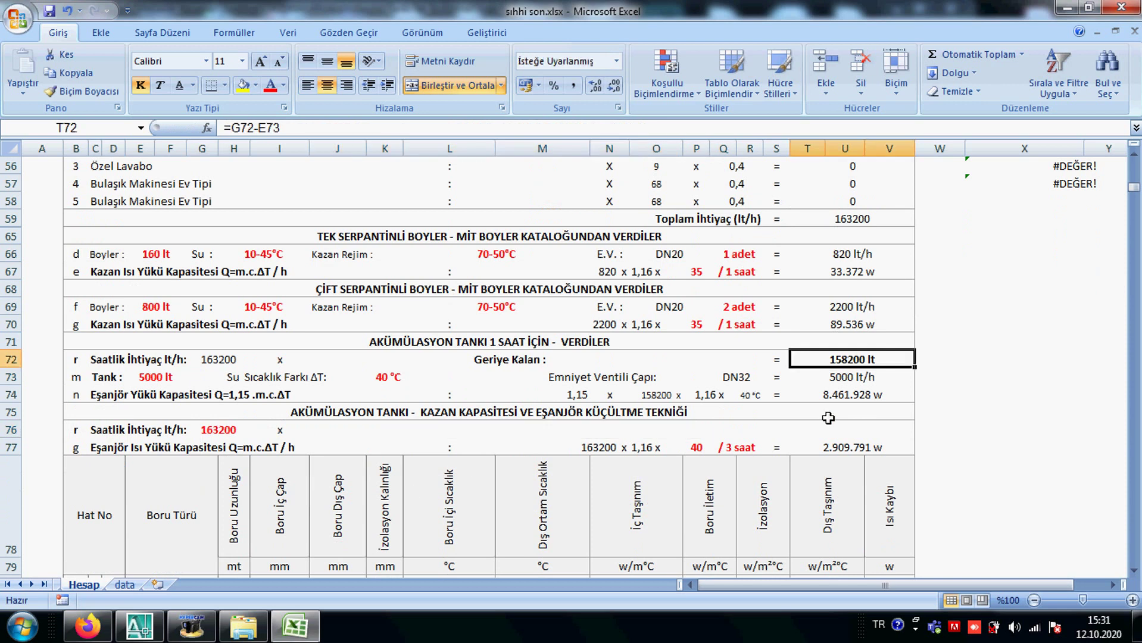
# - Switch to the AutoCAD drawing and copy the whole Alternatif 1 schematic to the empty area directly below it
pyautogui.click(140, 625)
pyautogui.scroll(-4, 501, 261)
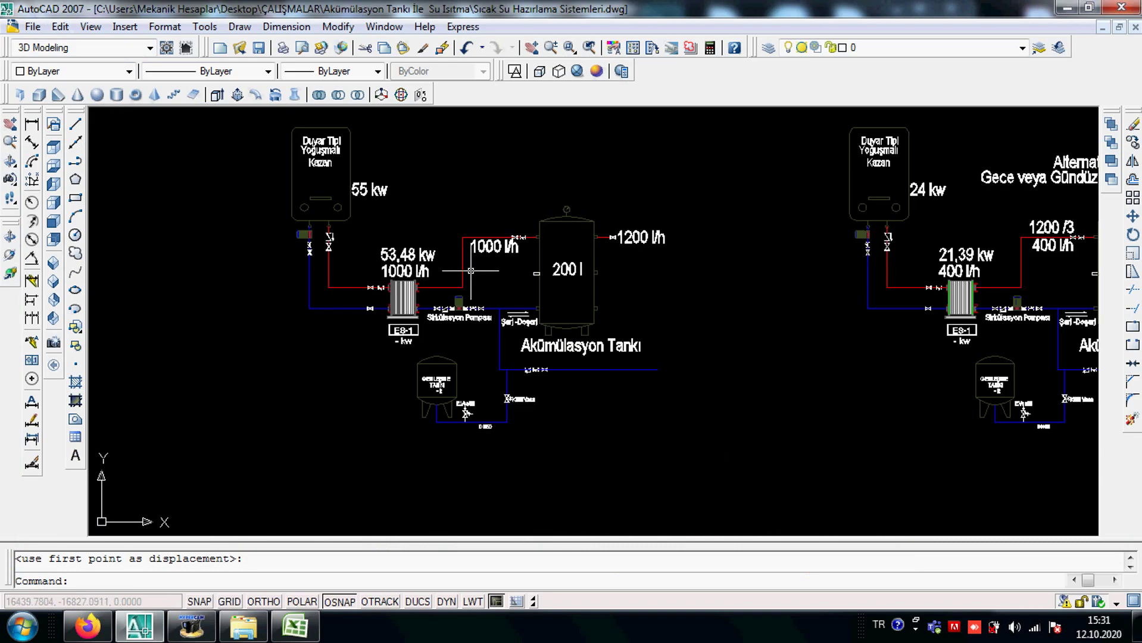
pyautogui.scroll(-4, 503, 261)
pyautogui.click(383, 167)
pyautogui.click(543, 371)
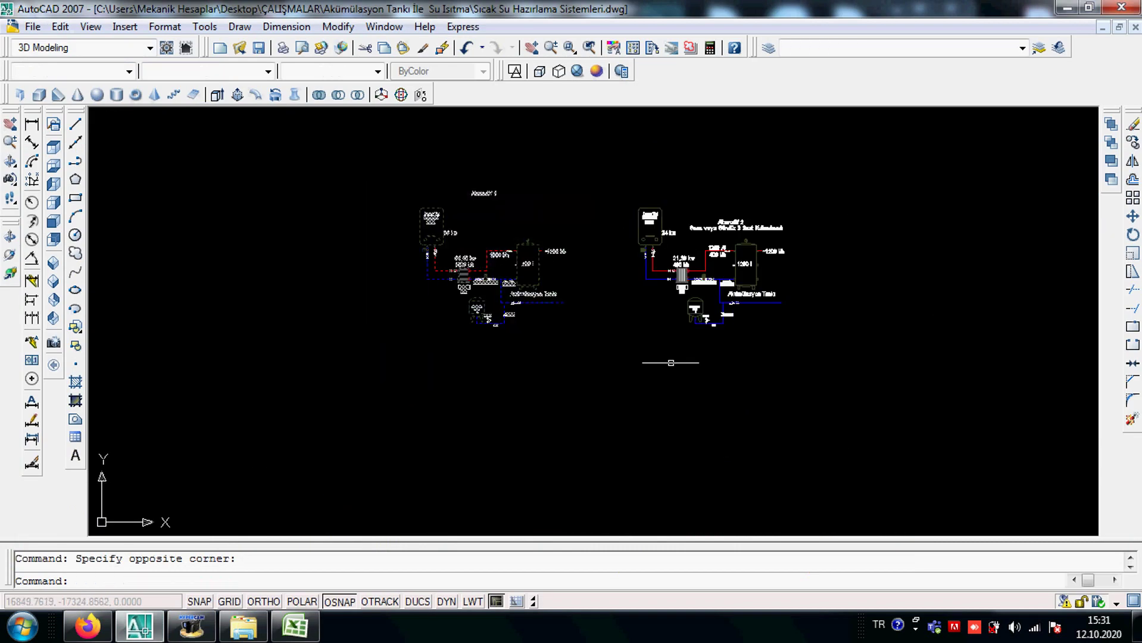
pyautogui.click(1133, 142)
pyautogui.click(532, 303)
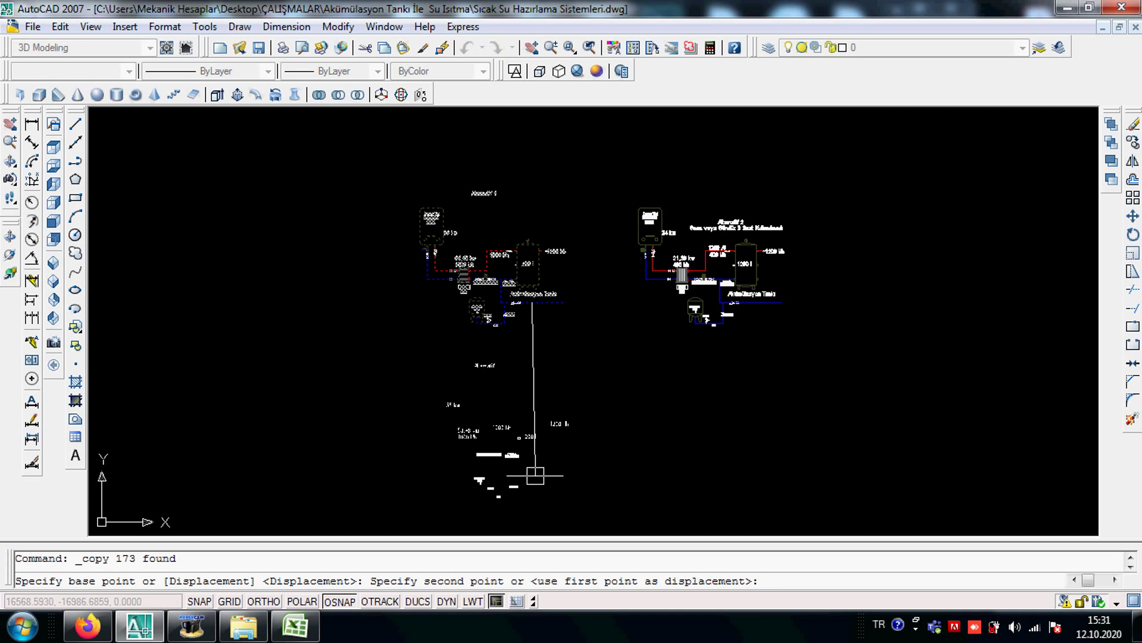
pyautogui.click(535, 478)
pyautogui.press('Return')
# - Change the title of the copied schematic to "Alternatif 3"
pyautogui.scroll(8, 491, 375)
pyautogui.doubleClick(508, 337)
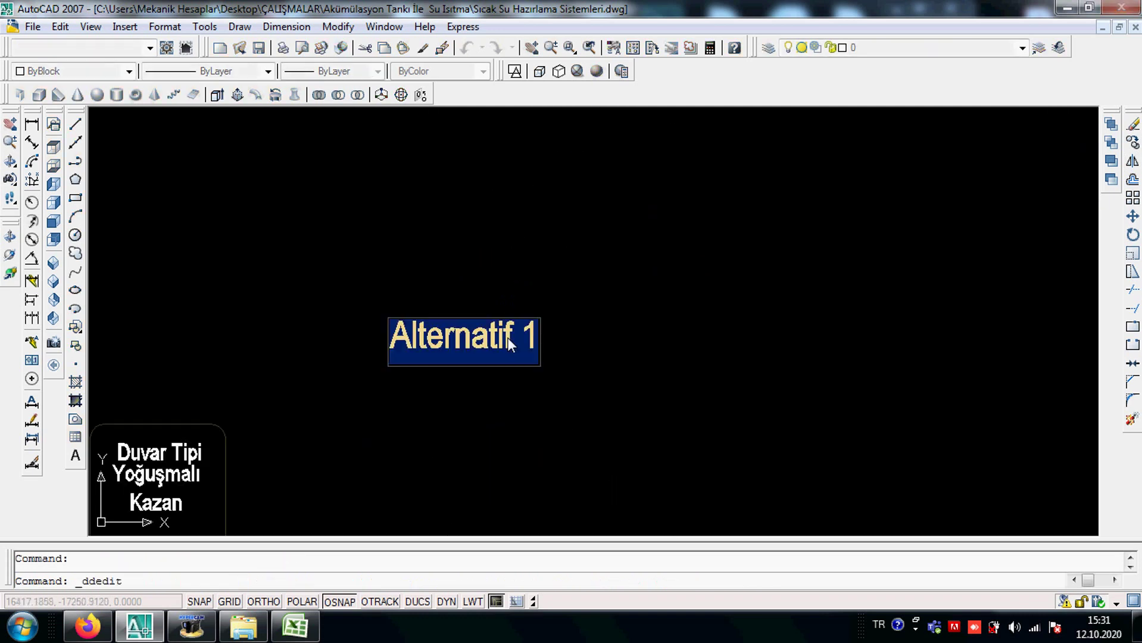
pyautogui.click(522, 337)
pyautogui.write('3')
pyautogui.press('Return')
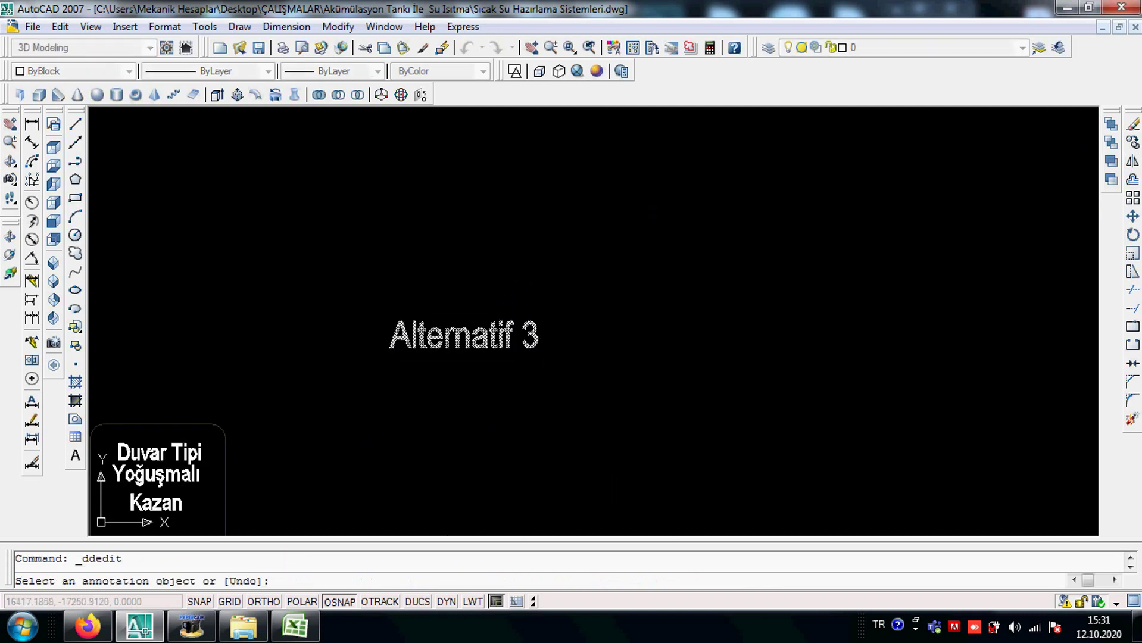
pyautogui.scroll(-5, 501, 238)
pyautogui.scroll(5, 443, 334)
pyautogui.moveTo(438, 354); pyautogui.dragTo(429, 320, button='middle')
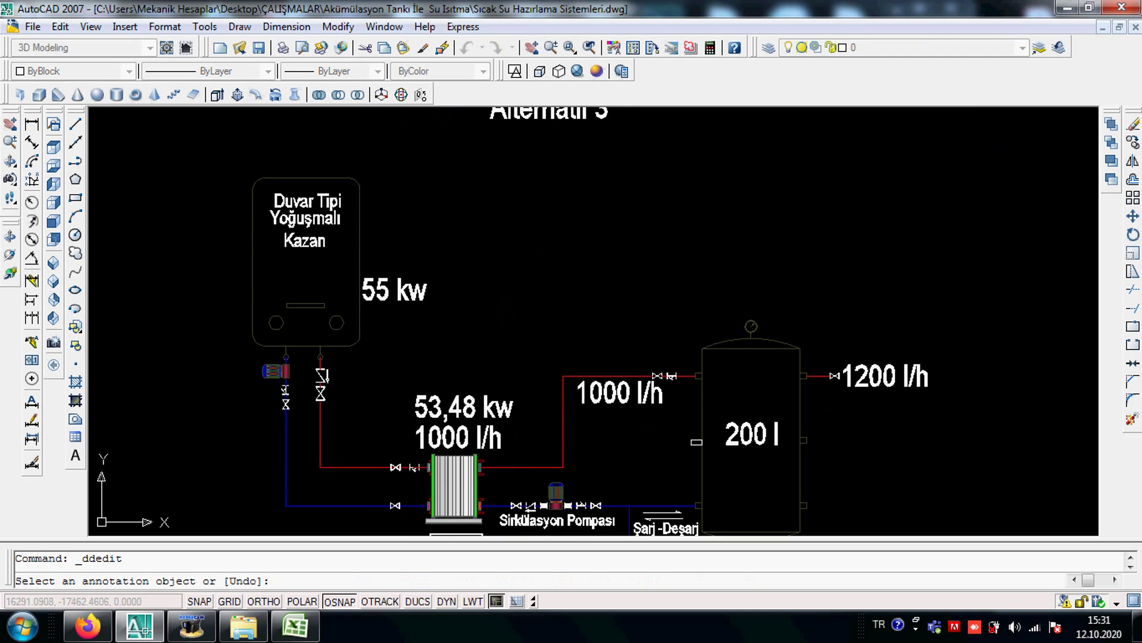
pyautogui.press('Escape')
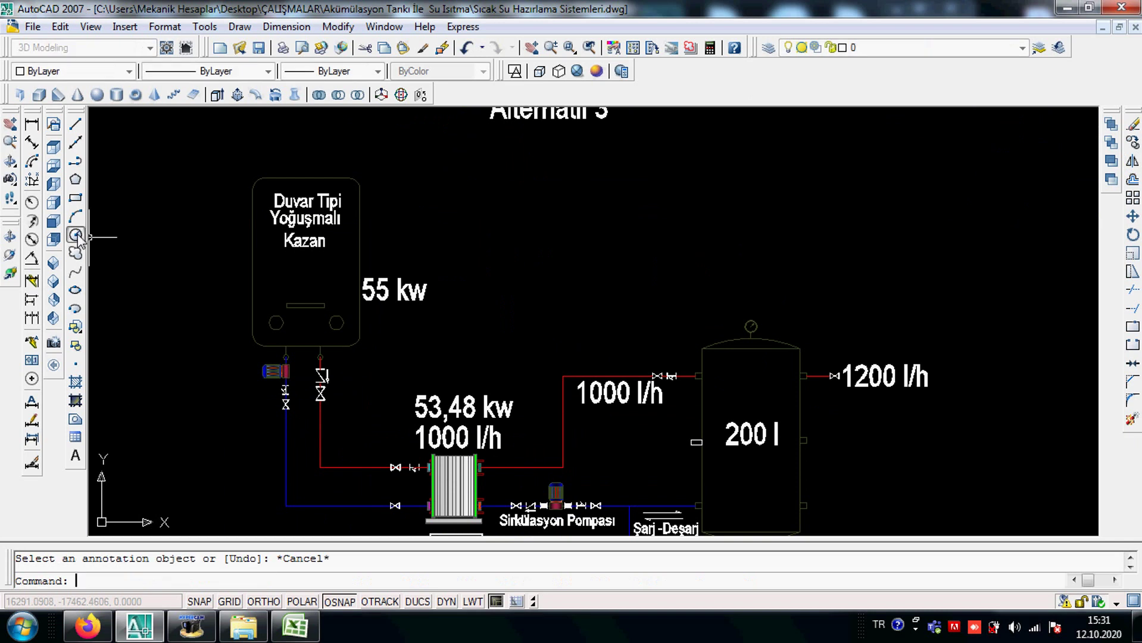
pyautogui.scroll(-2, 312, 261)
pyautogui.click(74, 235)
pyautogui.click(327, 300)
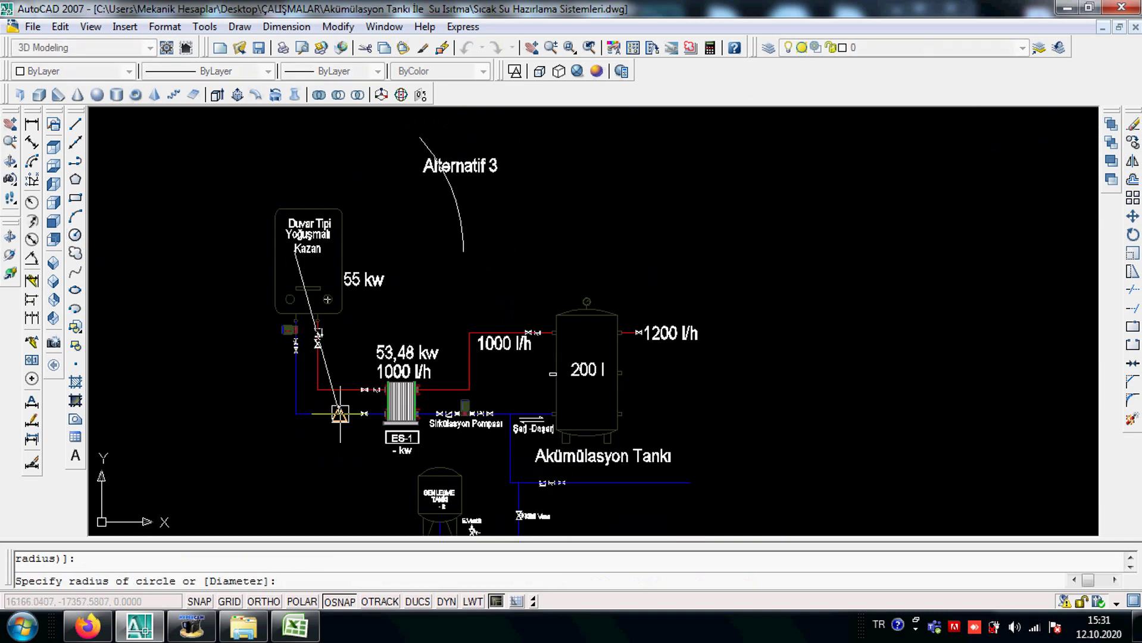
pyautogui.press('Escape')
pyautogui.press('Return')
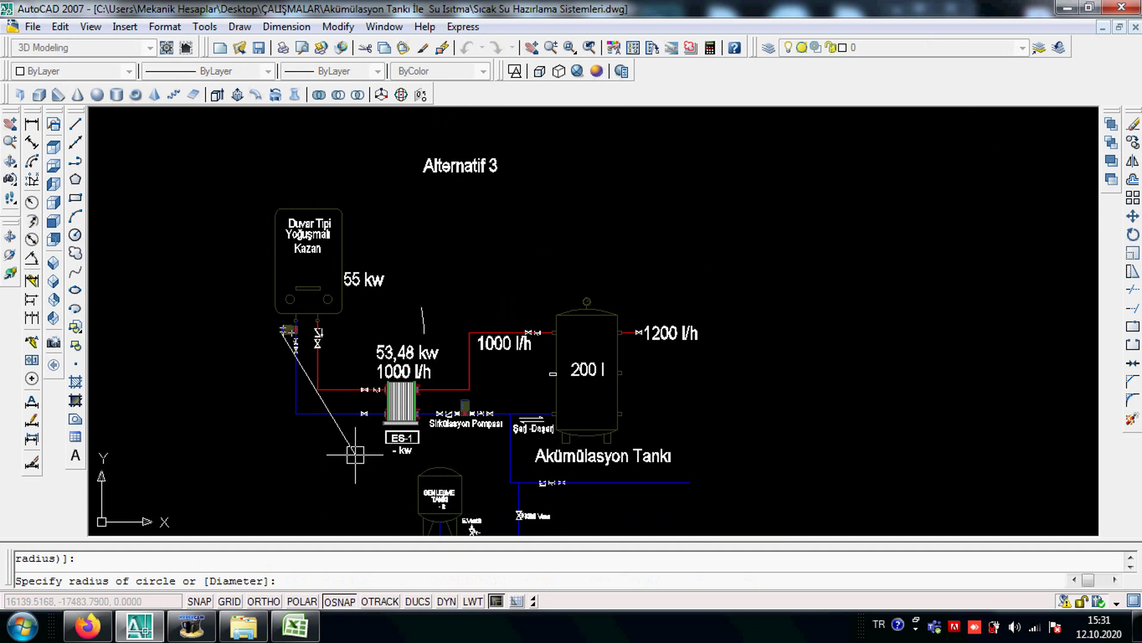
pyautogui.press('Escape')
# - Examine the boiler, exchanger and tank layout of the Alternatif 3 schematic, including its place in the whole drawing
pyautogui.moveTo(330, 256); pyautogui.dragTo(340, 256, button='middle')
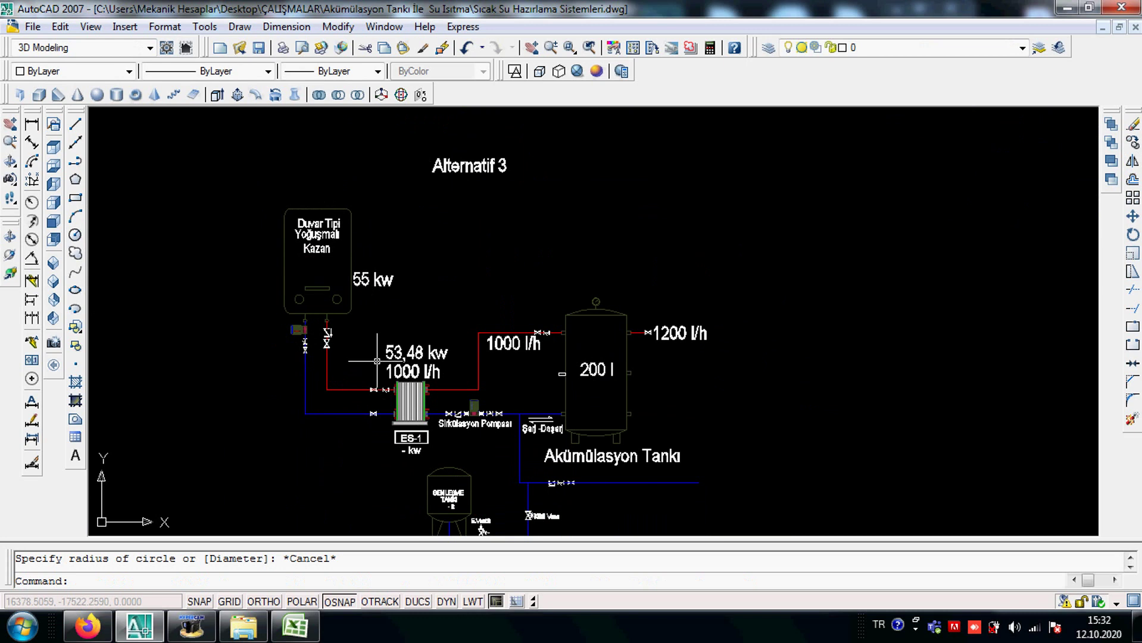
pyautogui.moveTo(473, 367); pyautogui.dragTo(556, 334, button='middle')
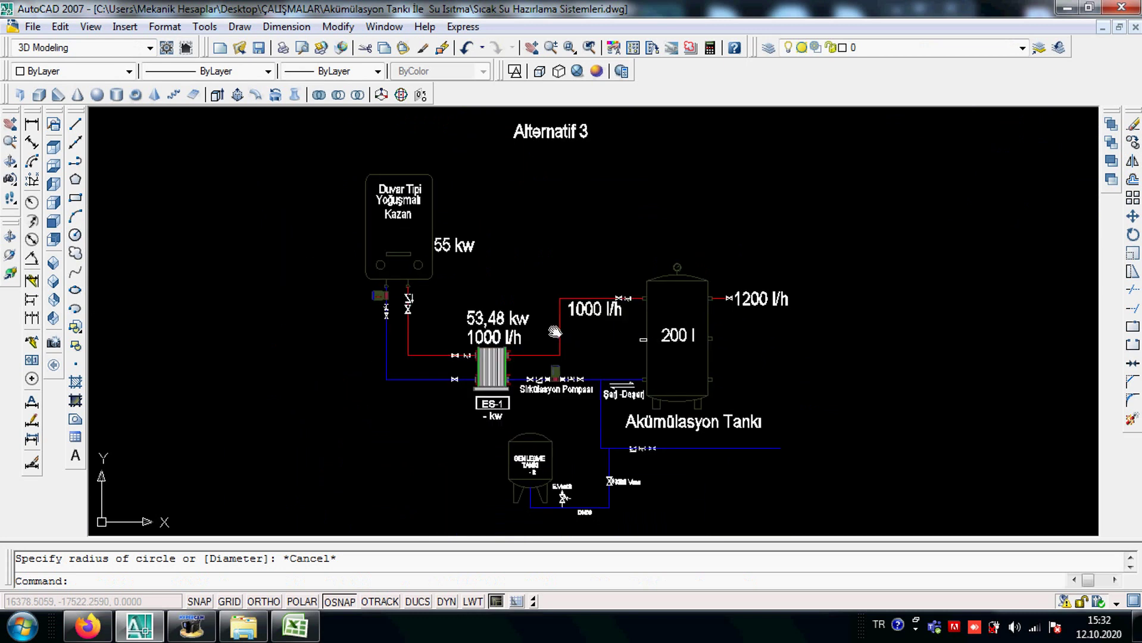
pyautogui.middleClick(656, 296)
pyautogui.middleClick(655, 296)
pyautogui.scroll(6, 746, 250)
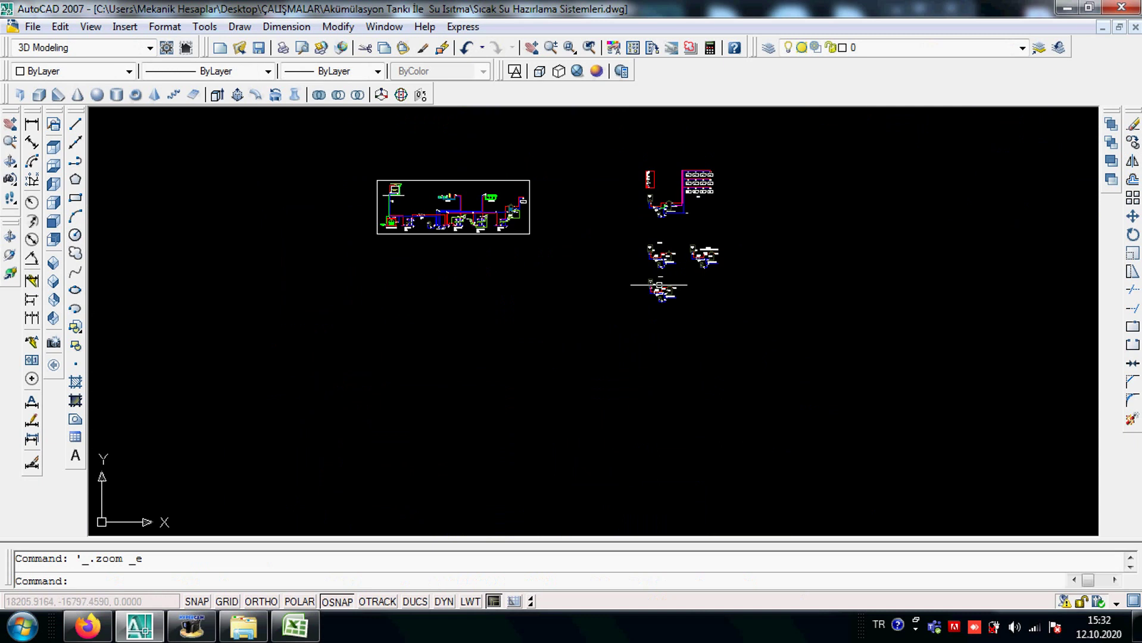
pyautogui.scroll(-2, 521, 247)
pyautogui.scroll(2, 521, 247)
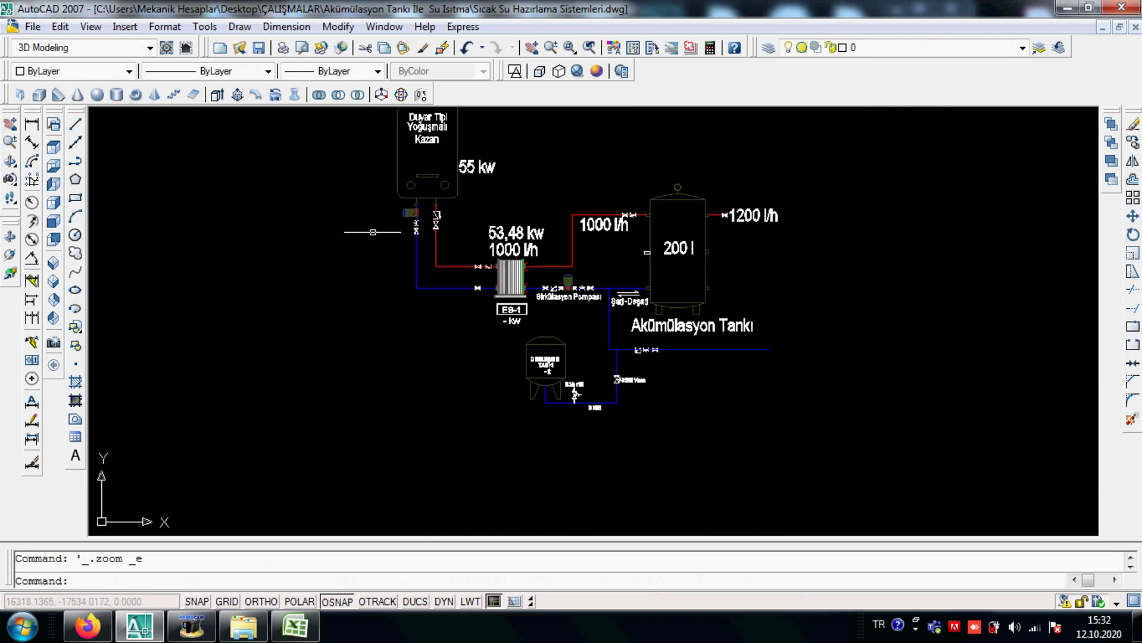
pyautogui.moveTo(405, 233); pyautogui.dragTo(325, 251, button='middle')
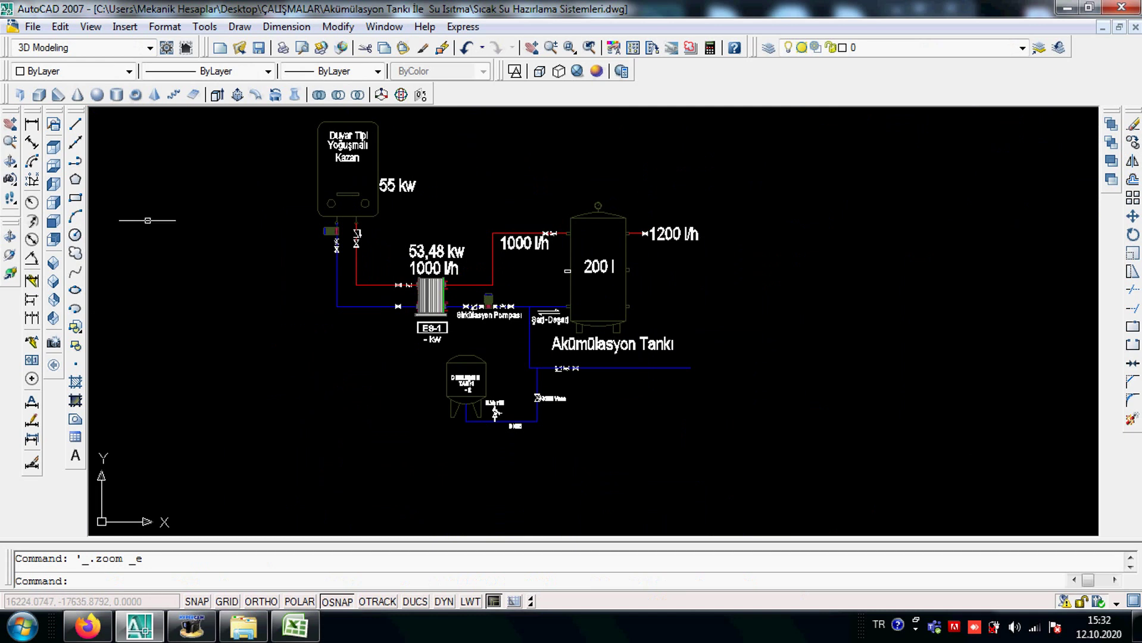
pyautogui.click(76, 234)
pyautogui.scroll(2, 387, 289)
pyautogui.click(359, 274)
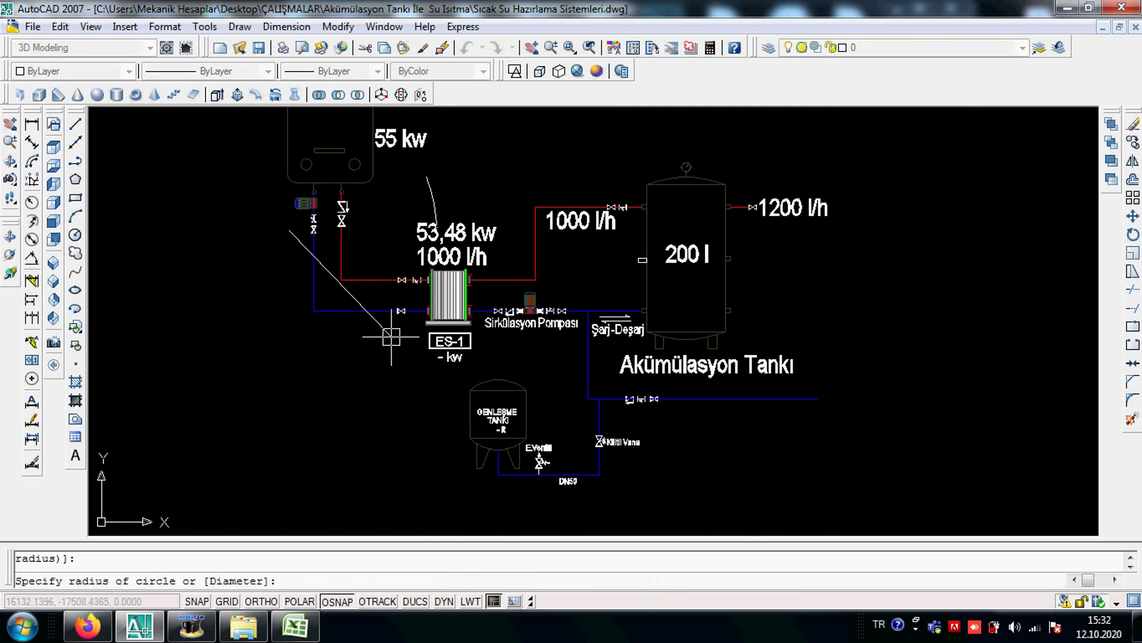
pyautogui.press('Escape')
# - Check the dormitory's demand and tank size in the Excel calculation, and return to the Alternatif 3 tank in AutoCAD
pyautogui.moveTo(705, 269); pyautogui.dragTo(545, 269, button='middle')
pyautogui.click(314, 636)
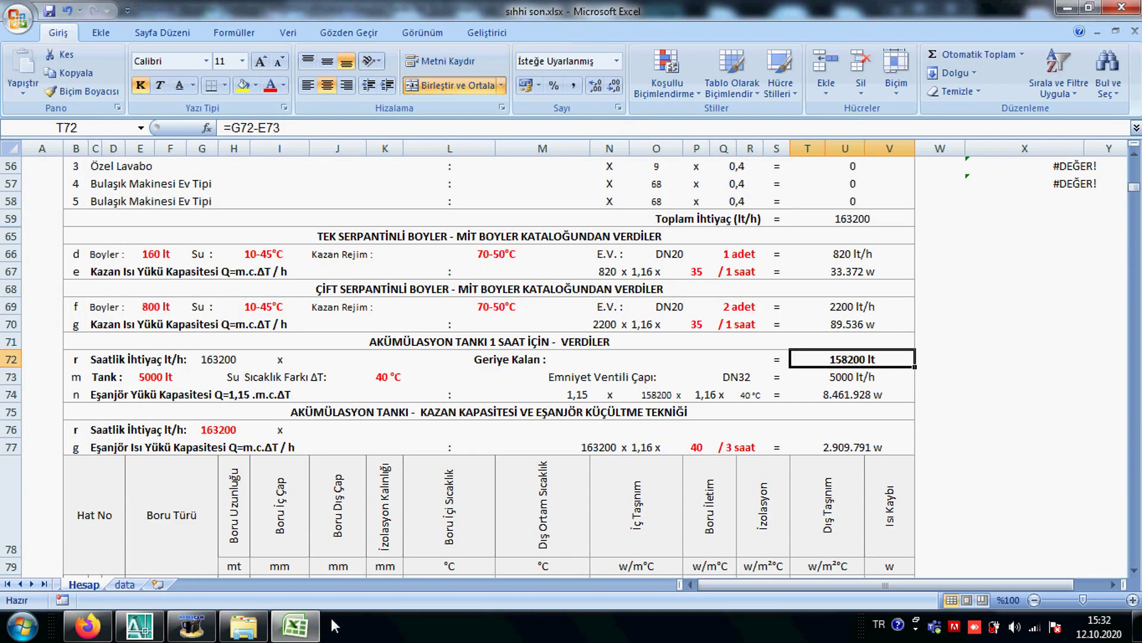
pyautogui.click(301, 631)
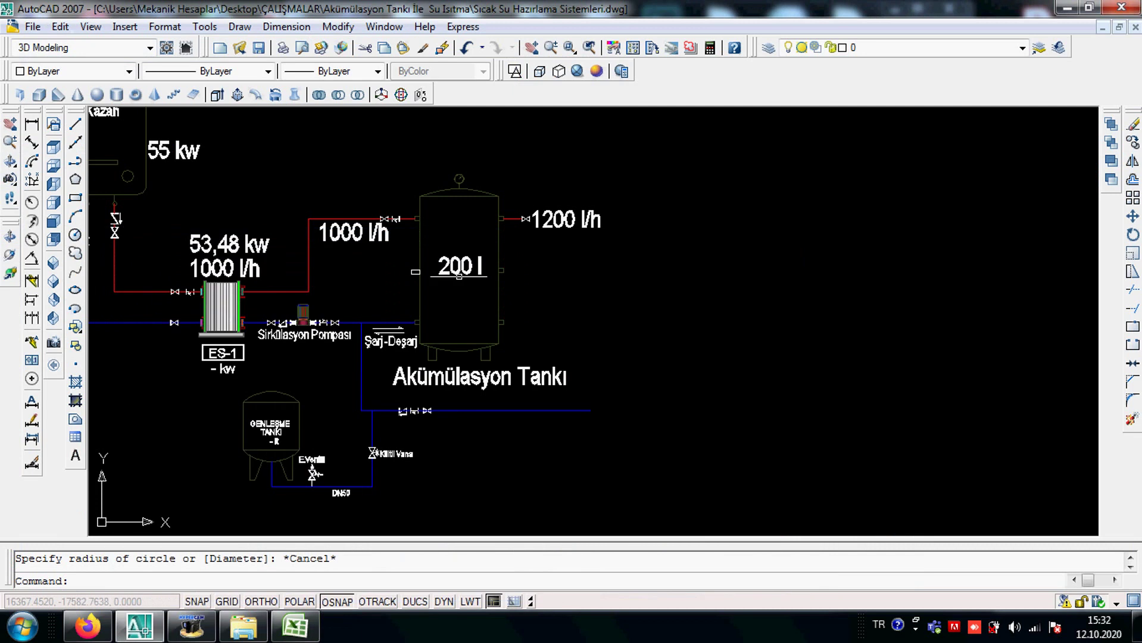
# - Change the volume label inside the Alternatif 3 accumulation tank to 5000 l
pyautogui.scroll(3, 455, 262)
pyautogui.doubleClick(441, 280)
pyautogui.moveTo(441, 280); pyautogui.dragTo(421, 266)
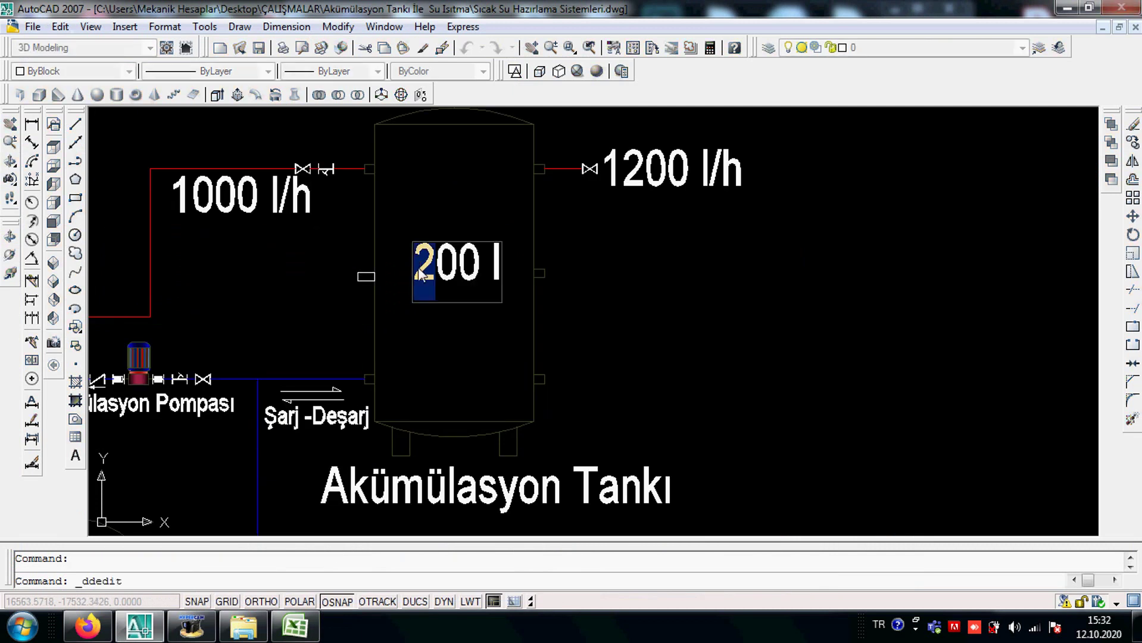
pyautogui.write('50')
pyautogui.press('Return')
# - Change the flow label at the accumulation tank's hot water outlet to 158.200 l/h
pyautogui.click(673, 173)
pyautogui.click(668, 169)
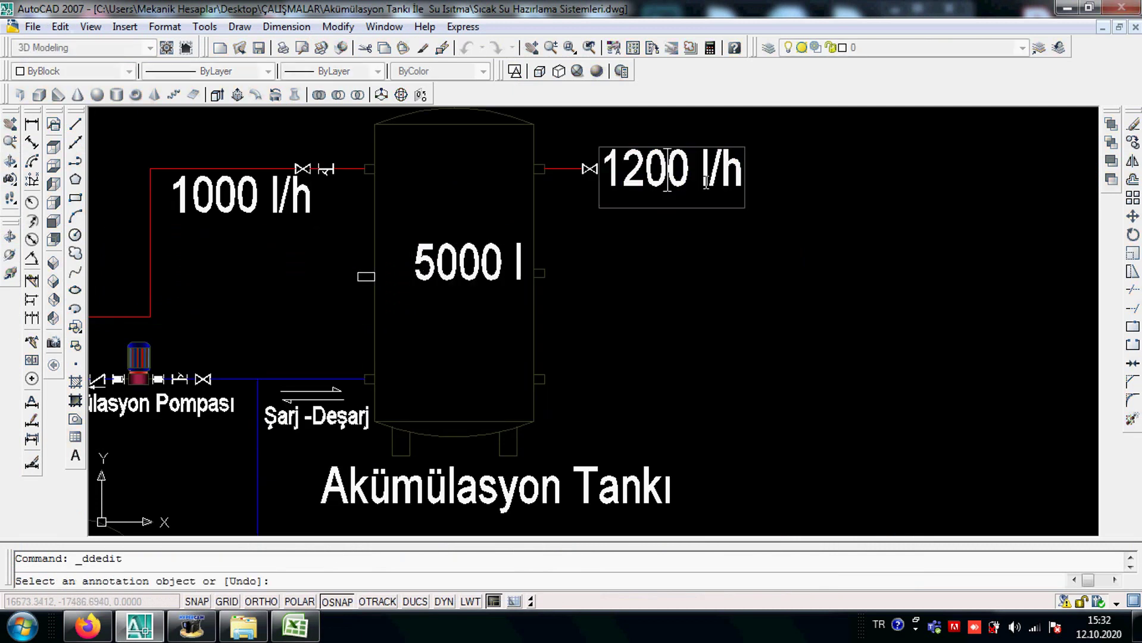
pyautogui.moveTo(601, 165); pyautogui.dragTo(693, 190)
pyautogui.write('1580')
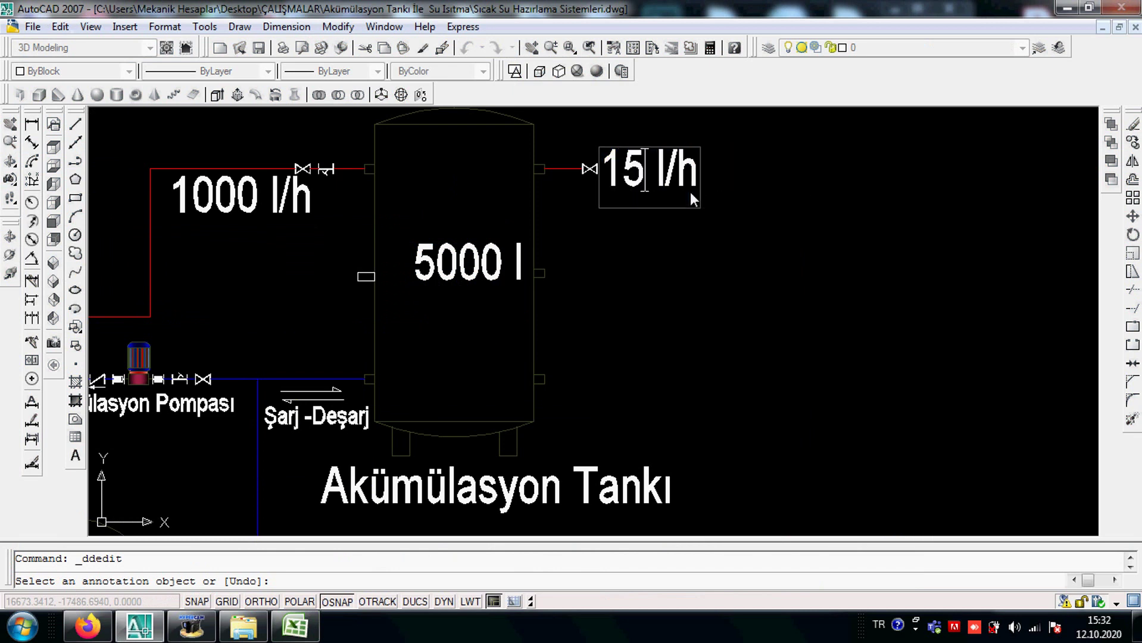
pyautogui.click(304, 624)
pyautogui.click(304, 624)
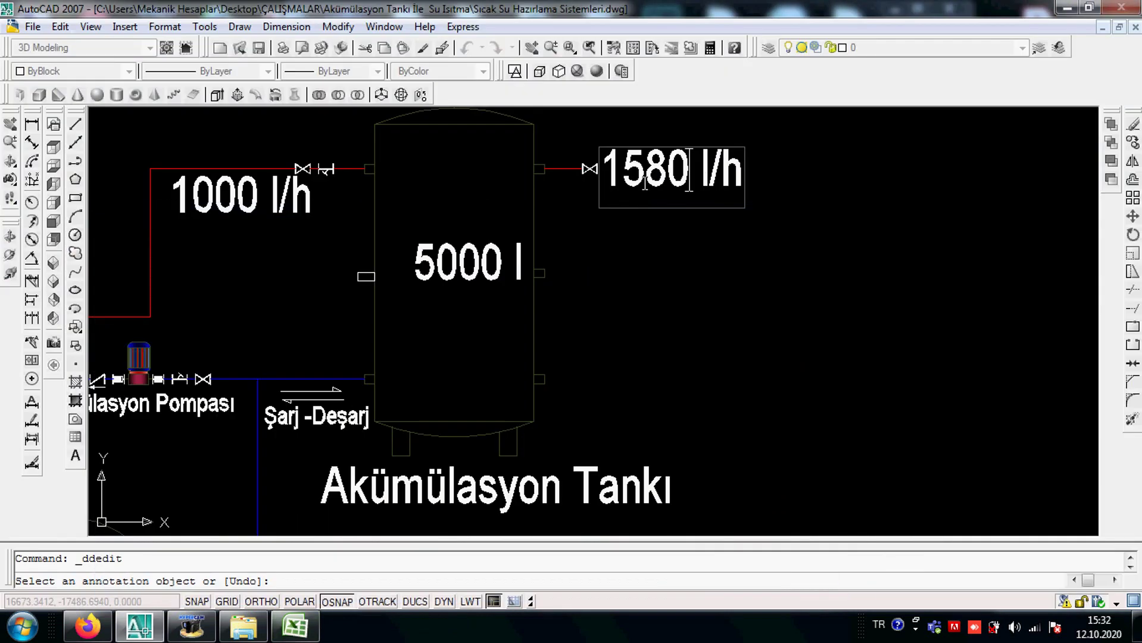
pyautogui.write('200')
pyautogui.click(669, 178)
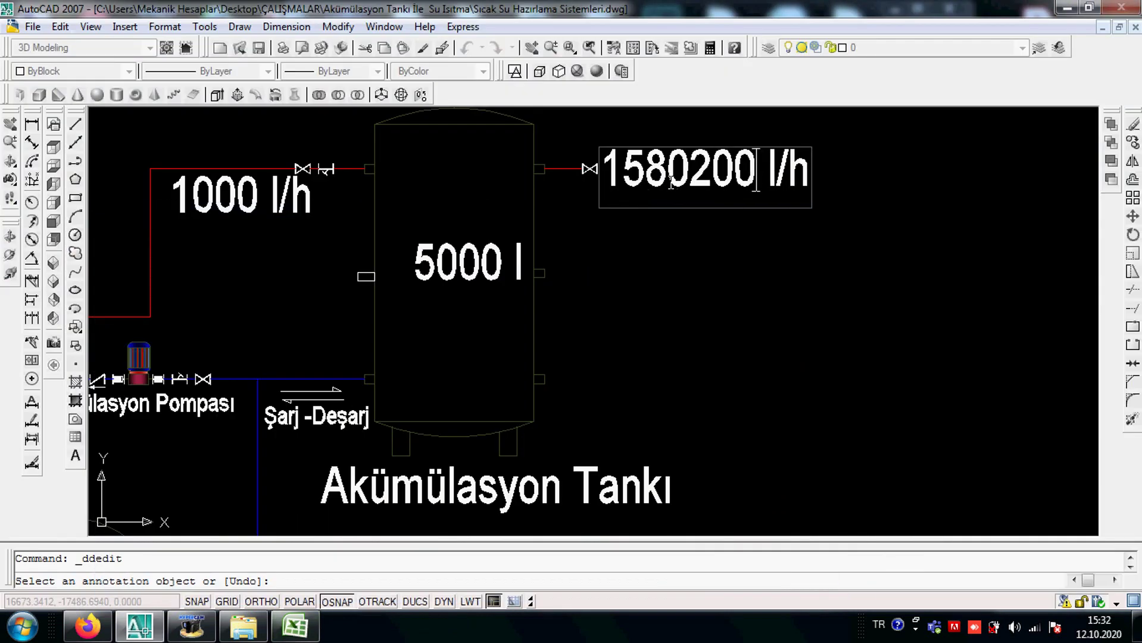
pyautogui.press('Delete')
pyautogui.write('.')
pyautogui.press('Return')
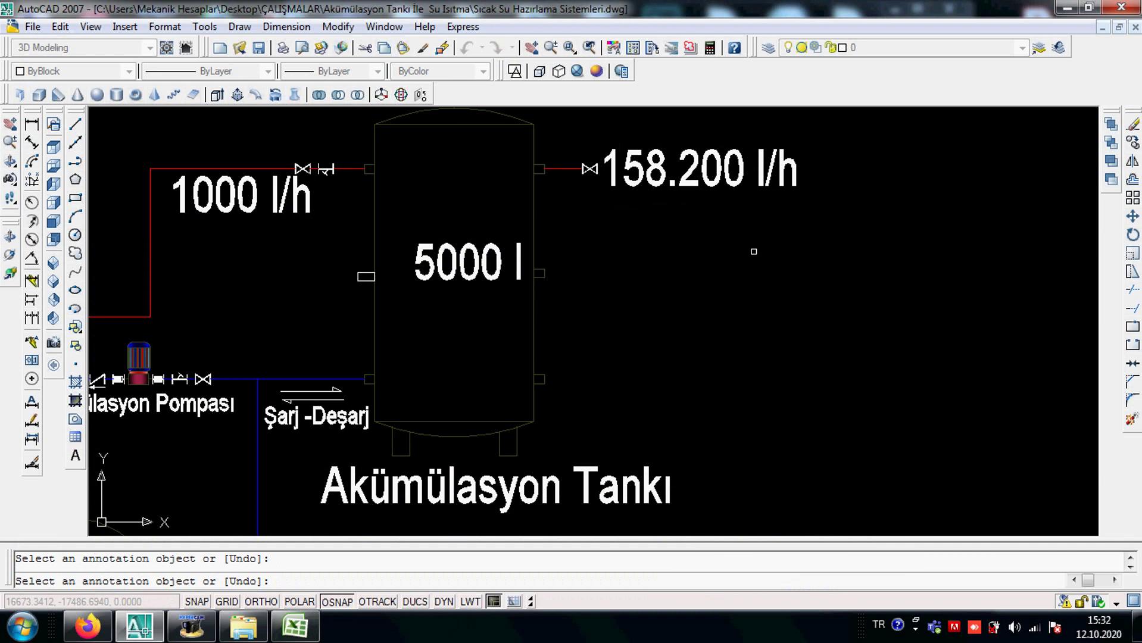
pyautogui.press('Escape')
# - Copy the 158.200 l/h label to just above the red pipe between the exchanger and the tank
pyautogui.moveTo(669, 207); pyautogui.dragTo(846, 205, button='middle')
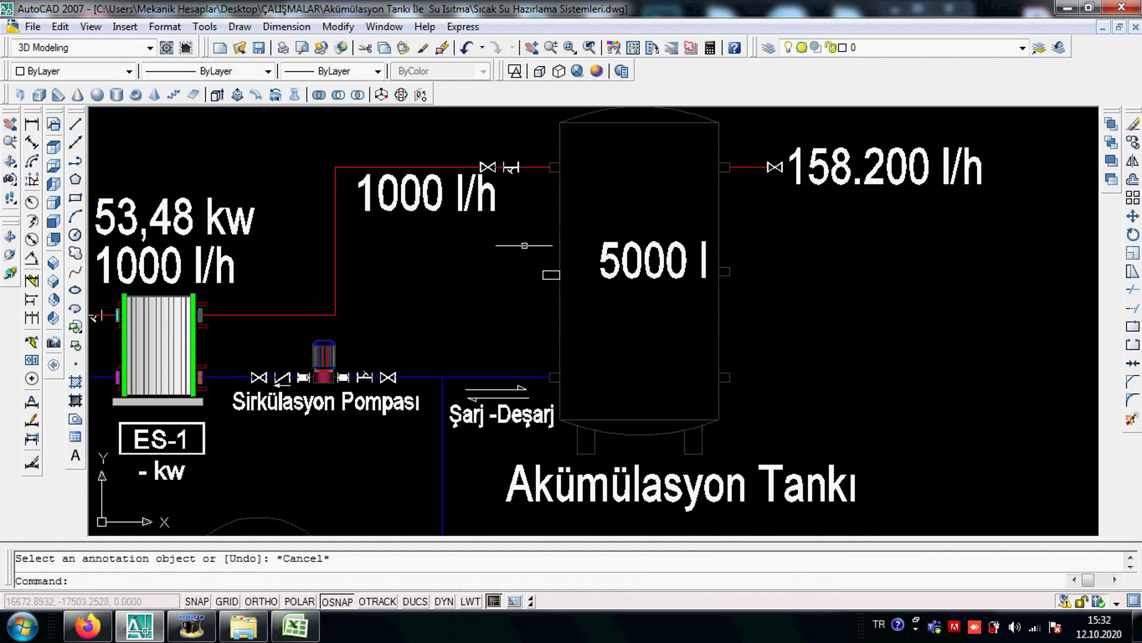
pyautogui.click(846, 179)
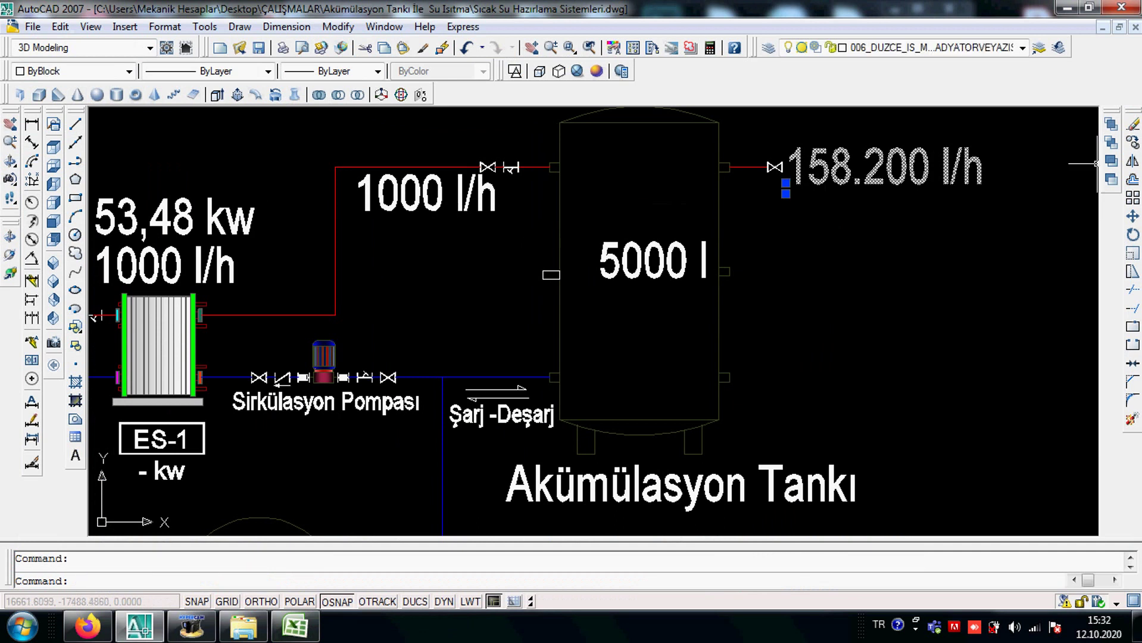
pyautogui.click(1133, 142)
pyautogui.click(774, 167)
pyautogui.scroll(-4, 757, 206)
pyautogui.scroll(3, 774, 186)
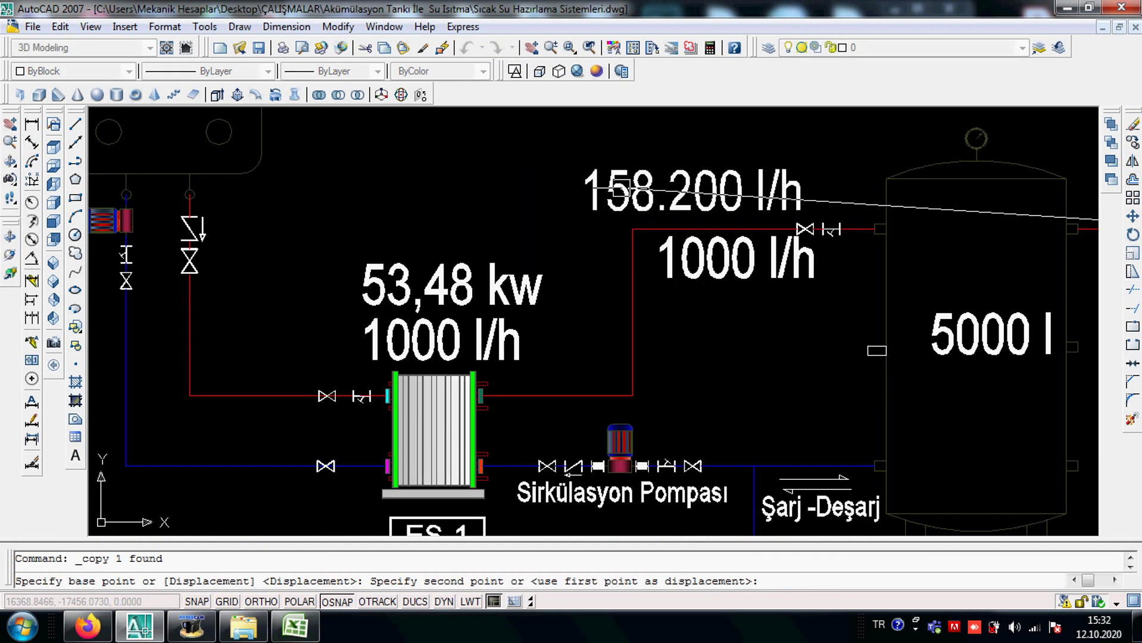
pyautogui.click(596, 178)
pyautogui.scroll(-3, 596, 178)
pyautogui.press('Escape')
pyautogui.scroll(2, 727, 231)
# - Check the hourly demand in Excel and change the tank's outlet flow label in AutoCAD to 163.200 l/h
pyautogui.click(295, 626)
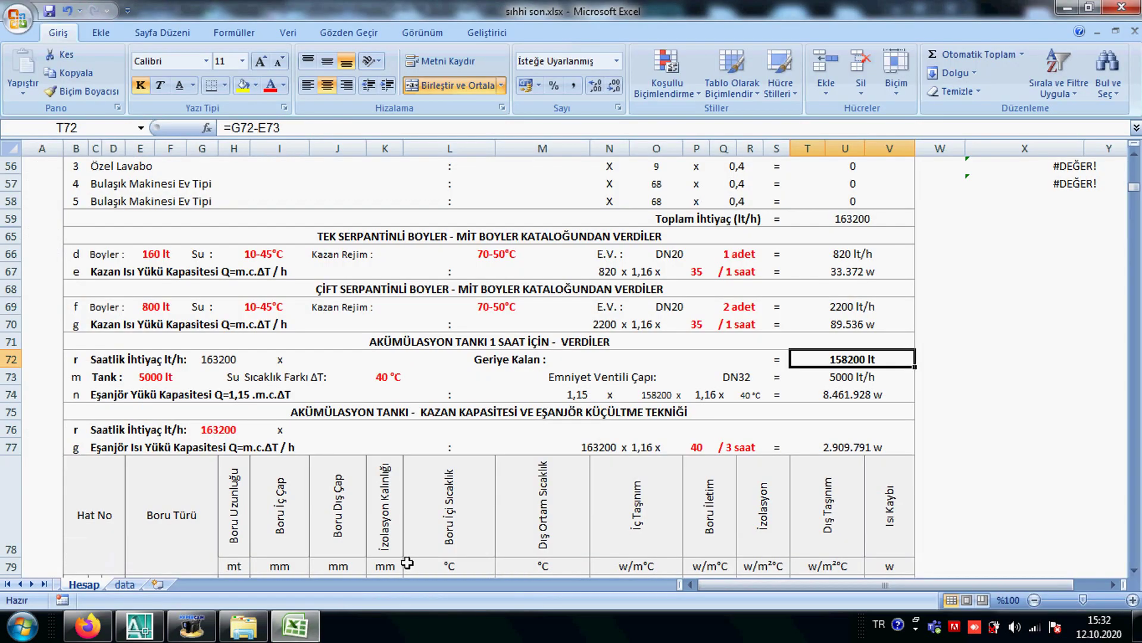
pyautogui.click(295, 626)
pyautogui.scroll(2, 782, 236)
pyautogui.doubleClick(768, 226)
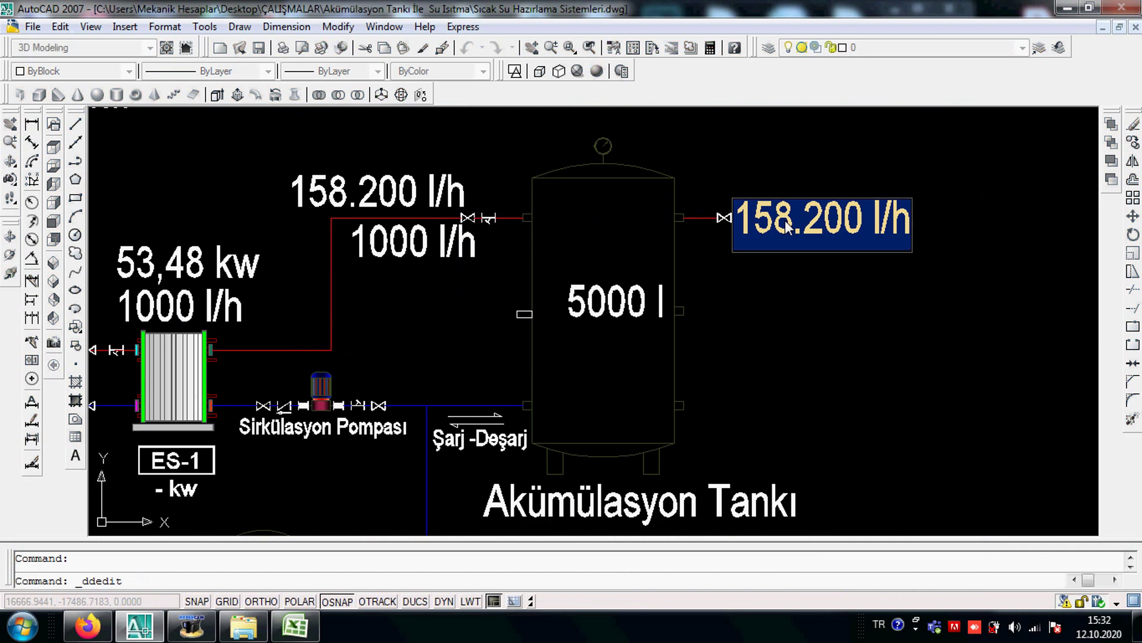
pyautogui.moveTo(793, 224); pyautogui.dragTo(762, 224)
pyautogui.write('63')
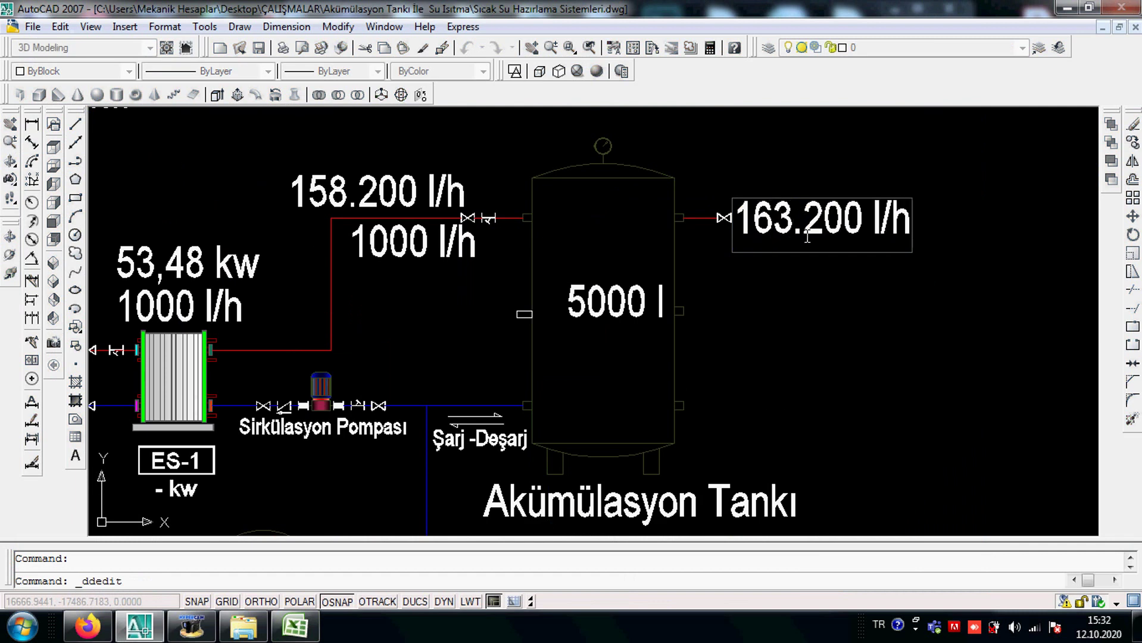
pyautogui.press('Return')
pyautogui.press('Escape')
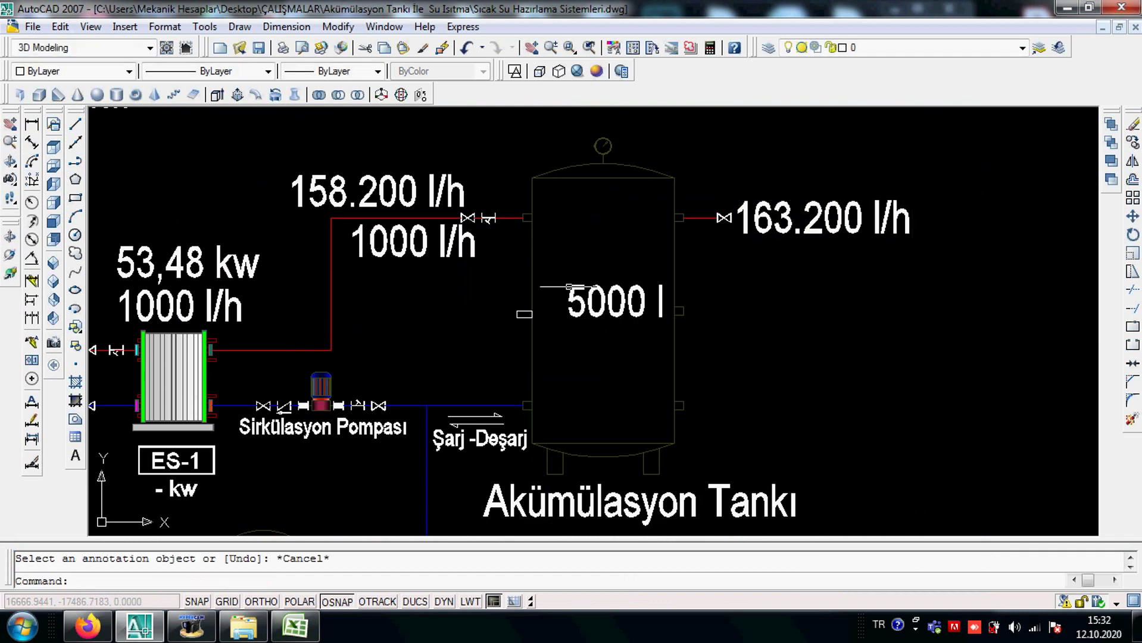
# - Move the 5000 l label slightly so it sits centred inside the accumulation tank
pyautogui.click(634, 348)
pyautogui.click(562, 285)
pyautogui.click(1132, 216)
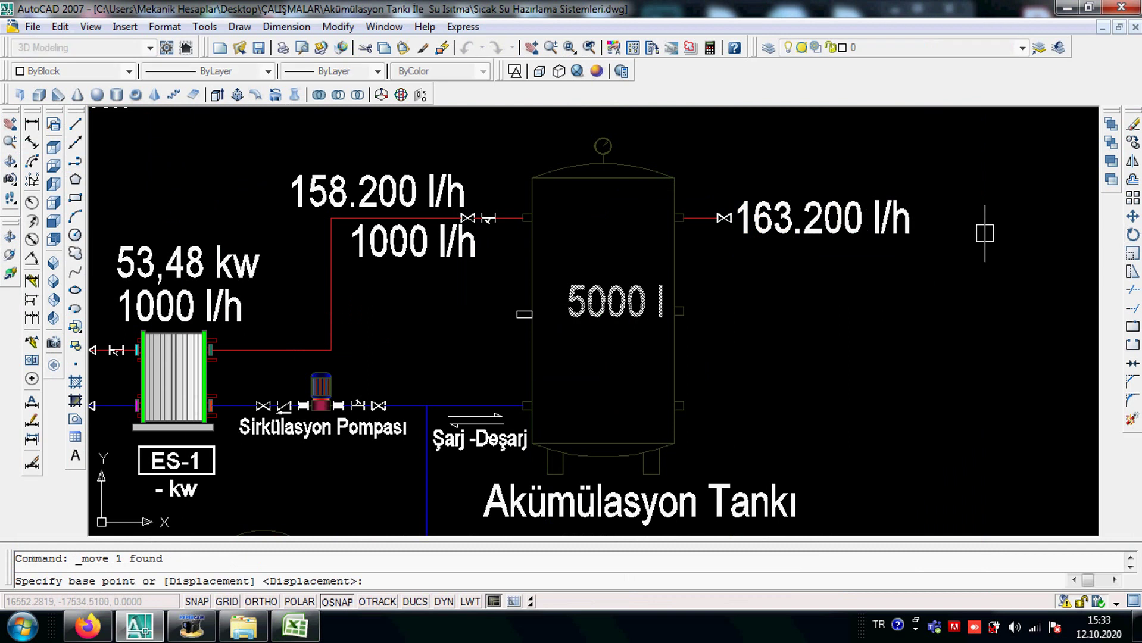
pyautogui.click(791, 301)
pyautogui.click(779, 297)
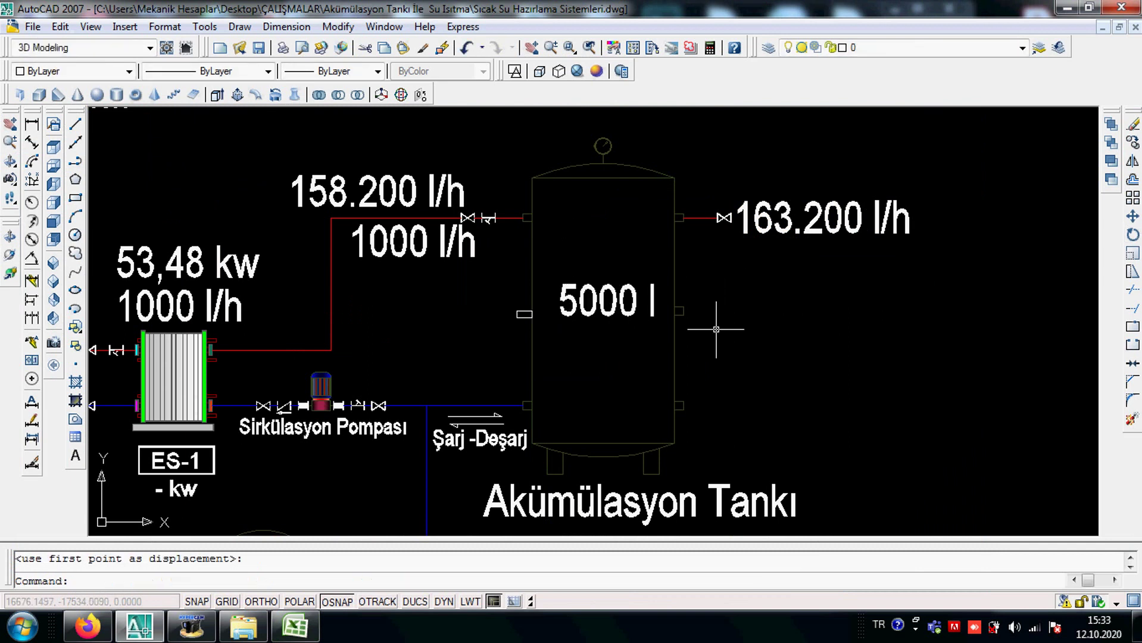
# - Switch to Excel and check the remaining demand and exchanger capacity of the one-hour accumulation tank calculation
pyautogui.moveTo(381, 190); pyautogui.dragTo(546, 167, button='middle')
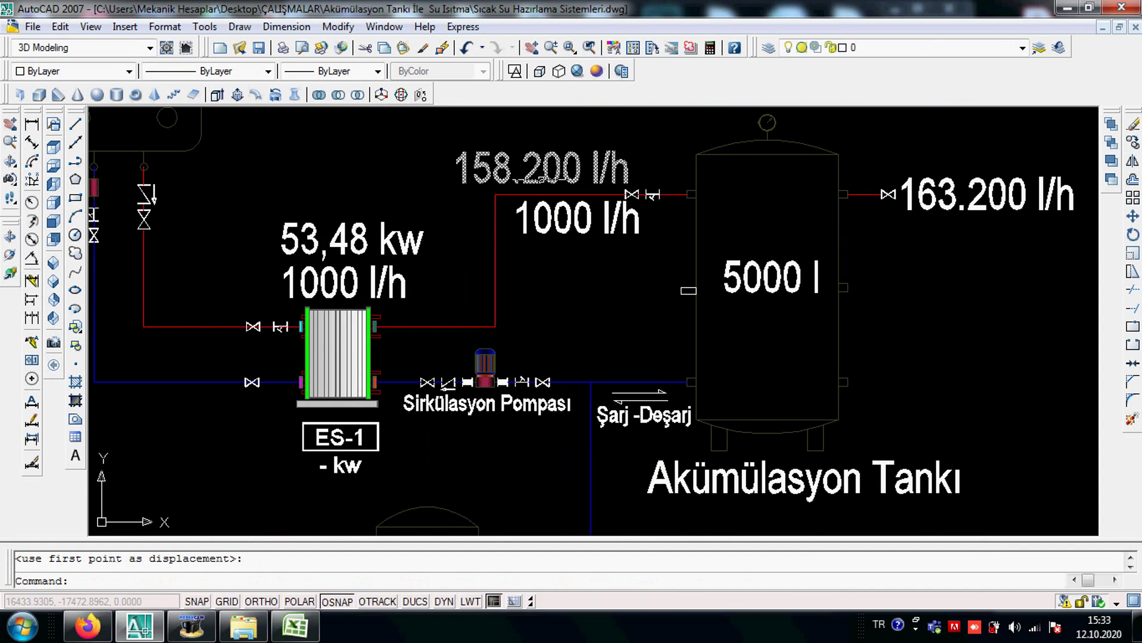
pyautogui.click(295, 626)
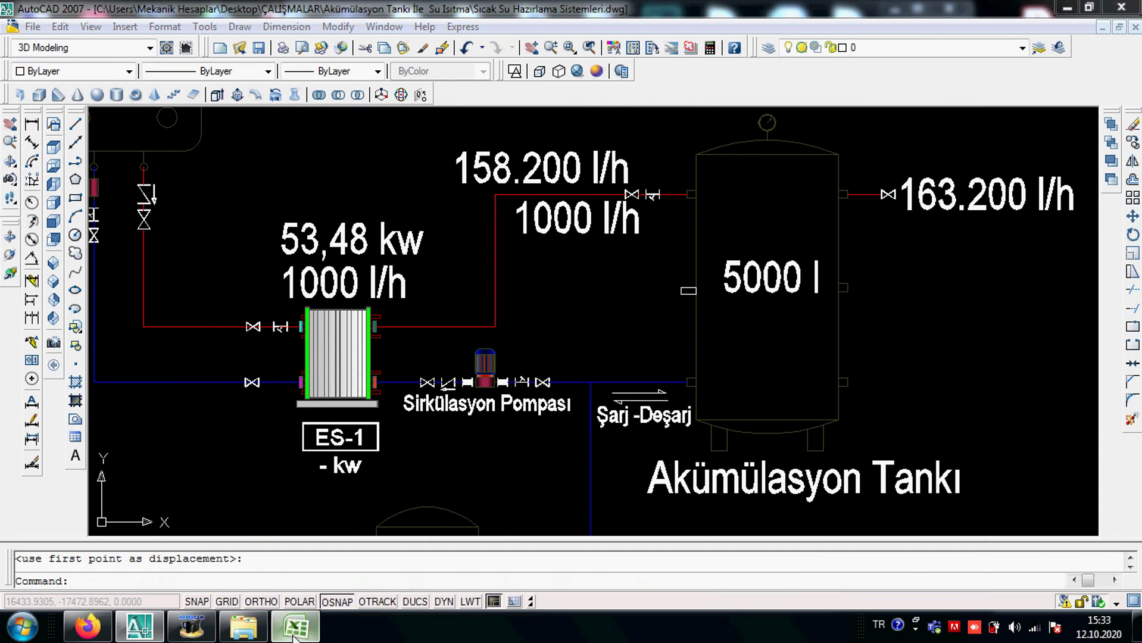
pyautogui.click(350, 366)
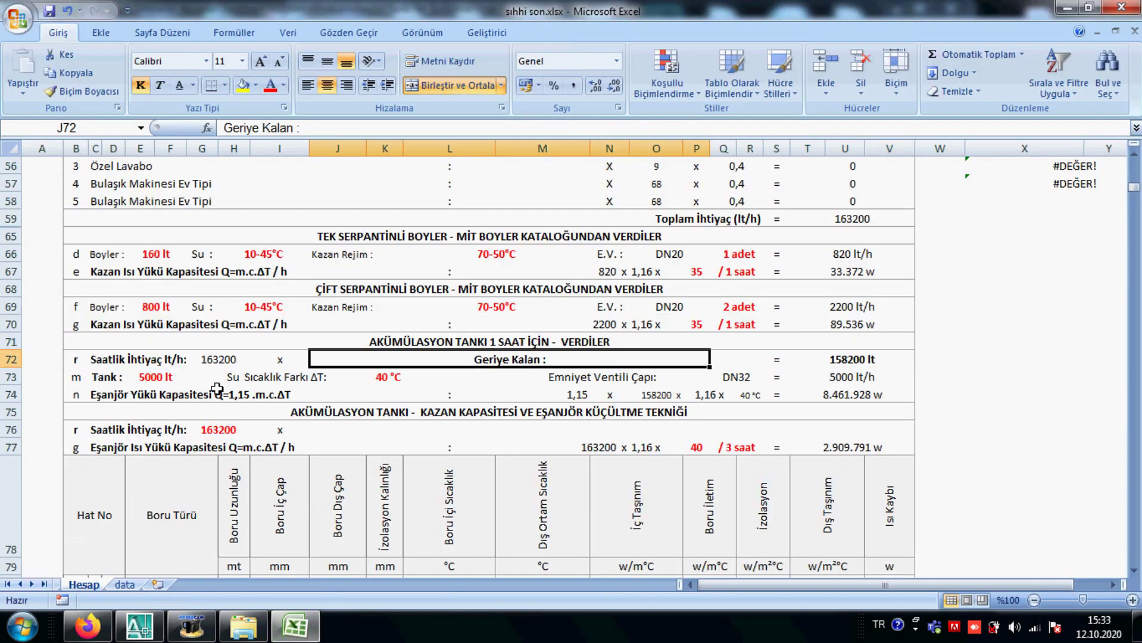
pyautogui.click(657, 397)
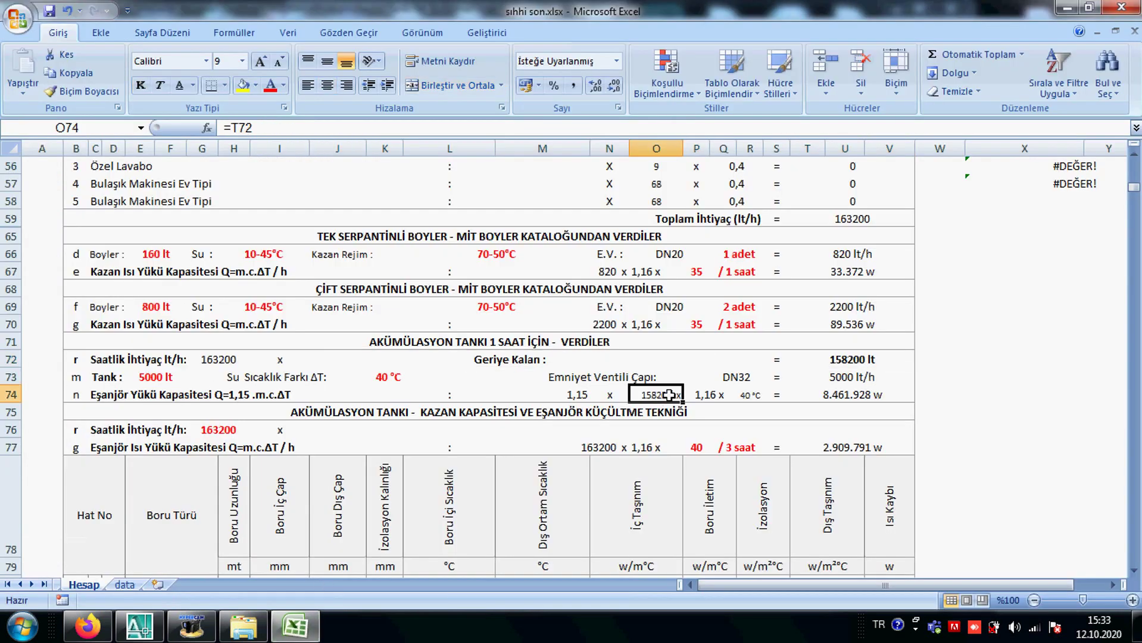
pyautogui.click(854, 396)
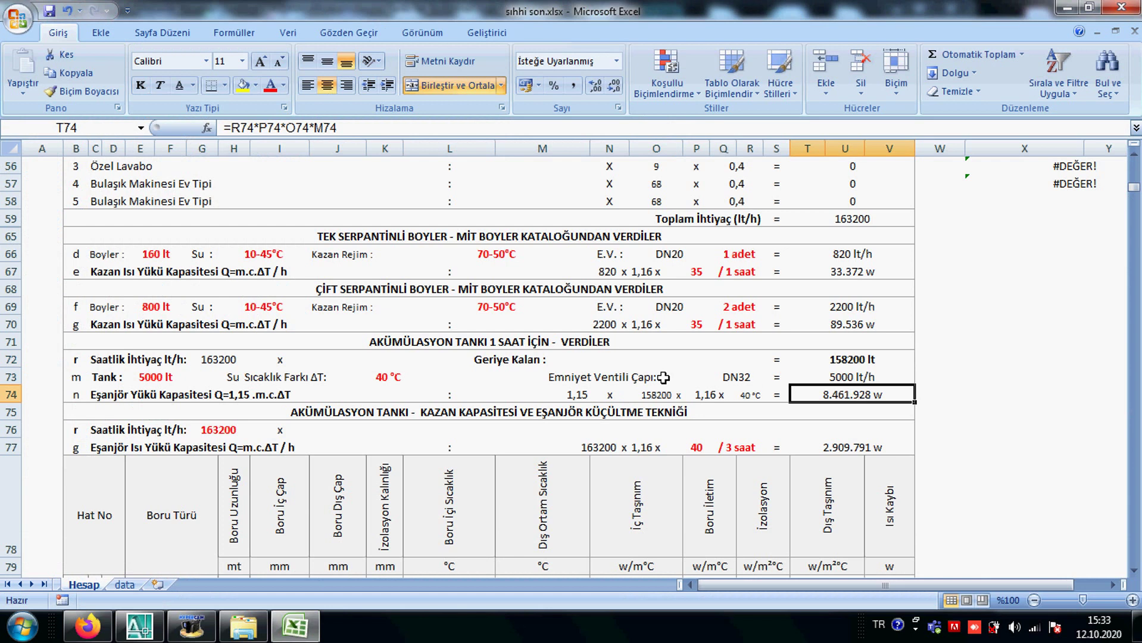
pyautogui.scroll(4, 661, 378)
pyautogui.click(554, 359)
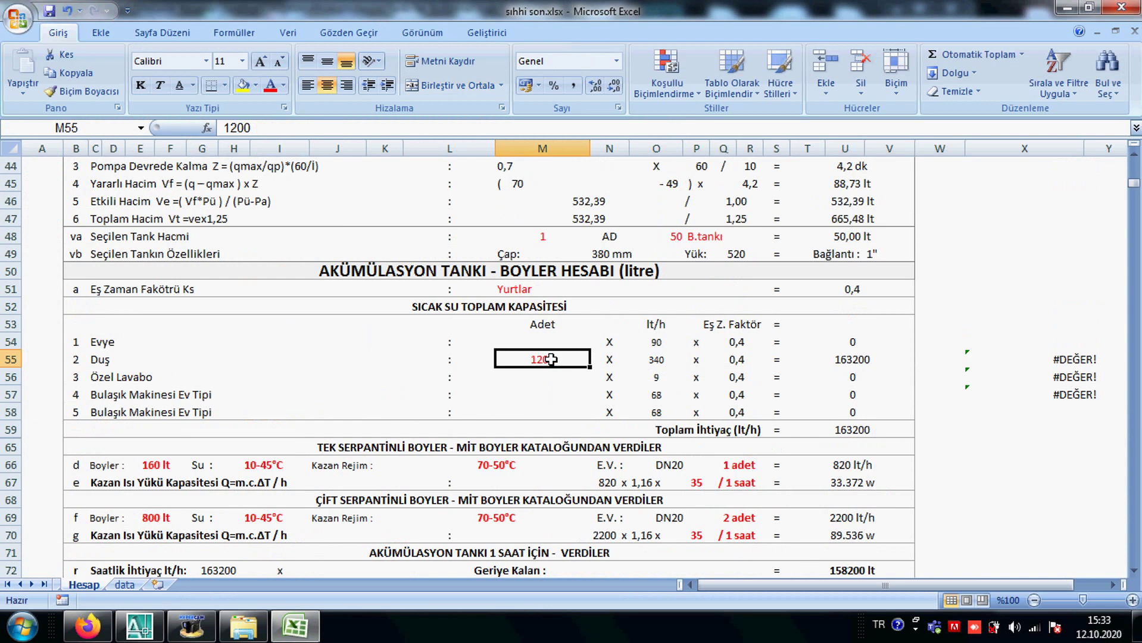
pyautogui.write('400')
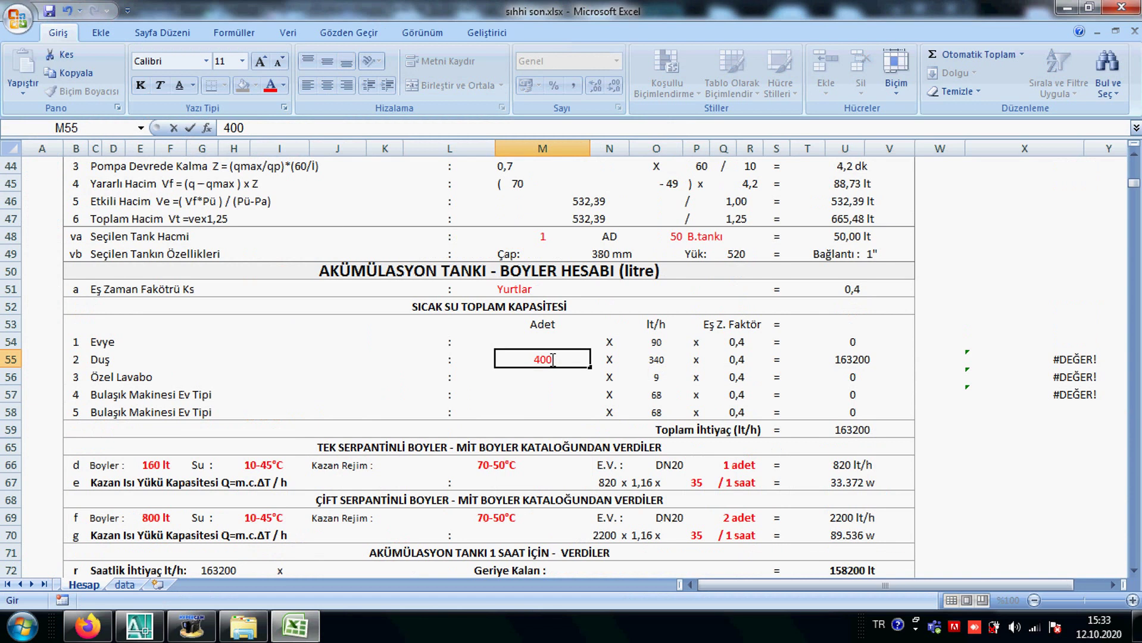
pyautogui.press('Escape')
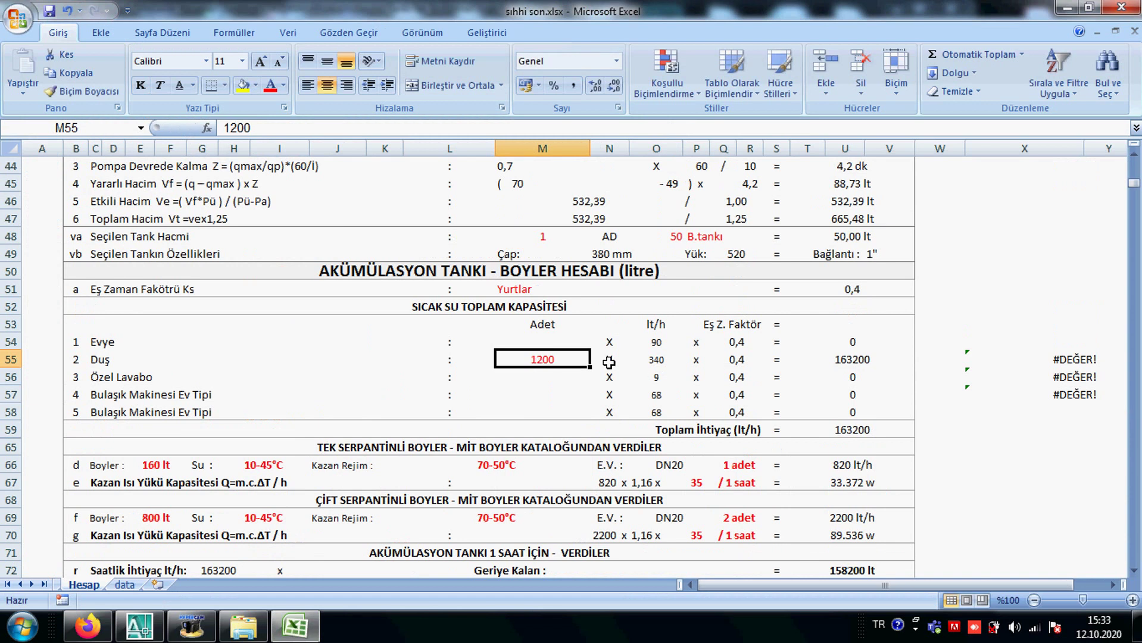
# - Review the one-hour exchanger capacity in row 74 and return to the AutoCAD drawing
pyautogui.scroll(-1, 598, 356)
pyautogui.scroll(-3, 597, 356)
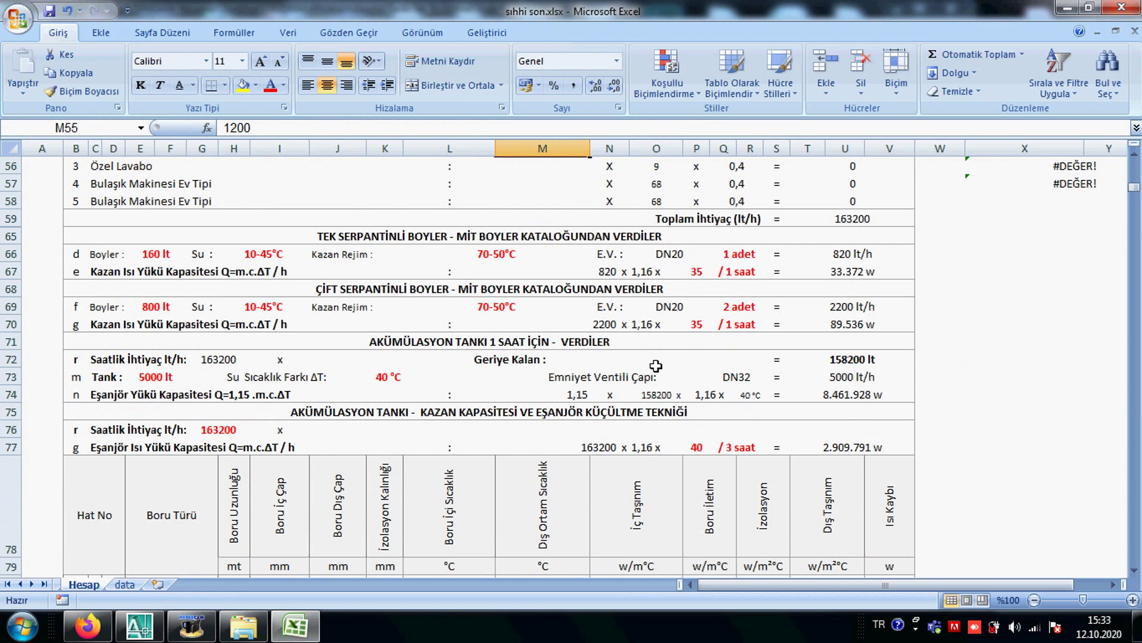
pyautogui.click(845, 399)
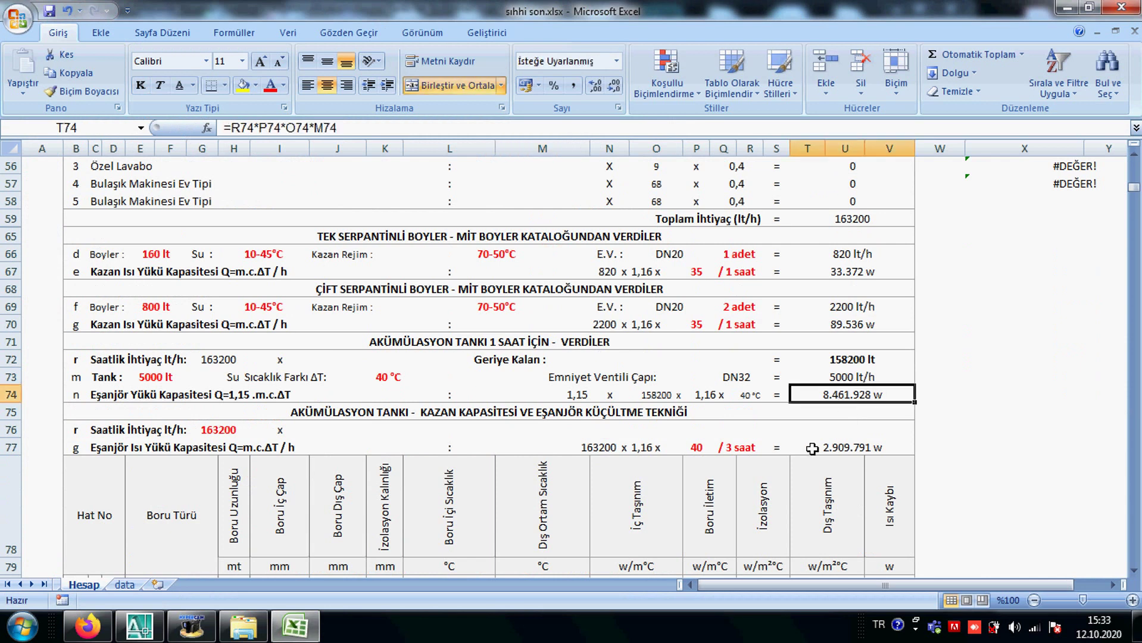
pyautogui.click(150, 625)
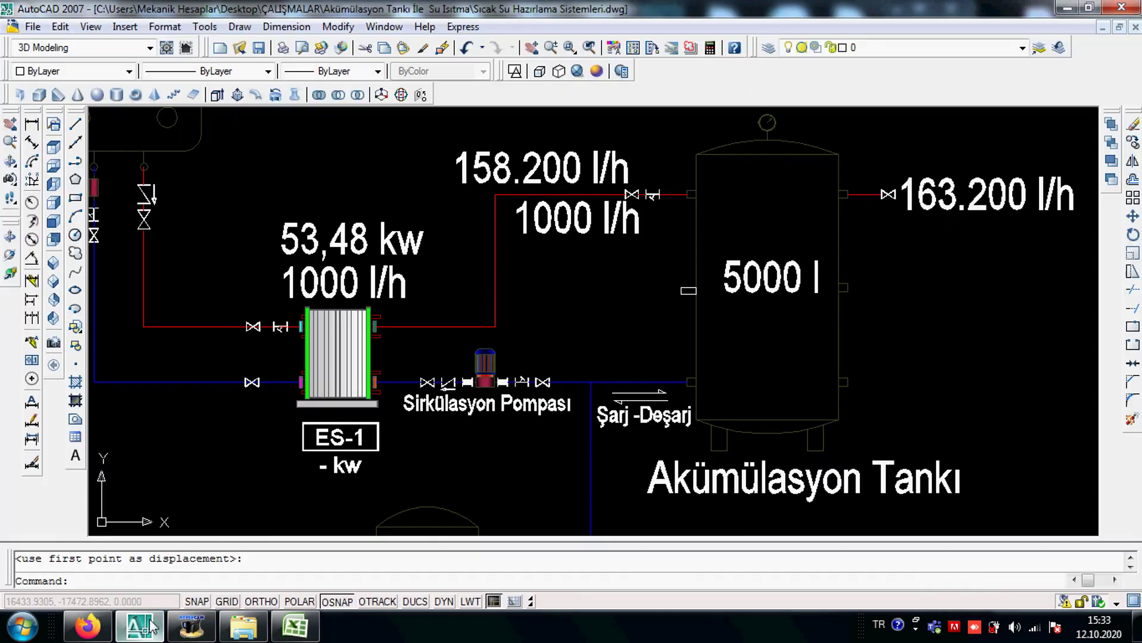
# - Change the capacity label above exchanger ES-1 to 8000 kw
pyautogui.scroll(-2, 494, 229)
pyautogui.click(346, 269)
pyautogui.scroll(2, 346, 270)
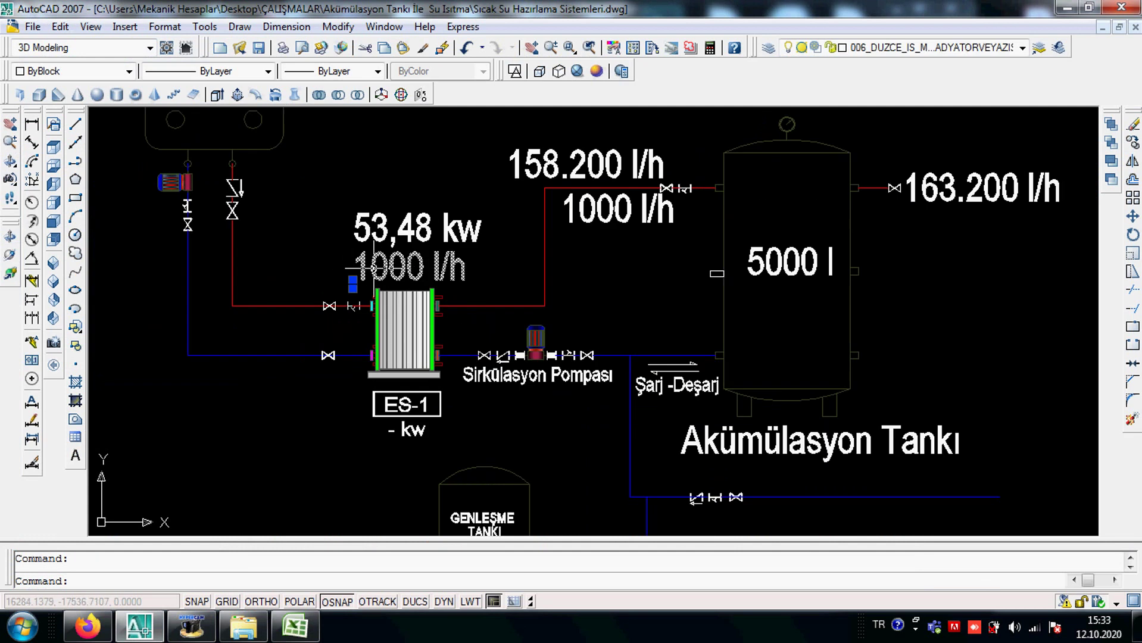
pyautogui.doubleClick(381, 266)
pyautogui.press('Return')
pyautogui.press('Escape')
pyautogui.click(352, 244)
pyautogui.doubleClick(361, 231)
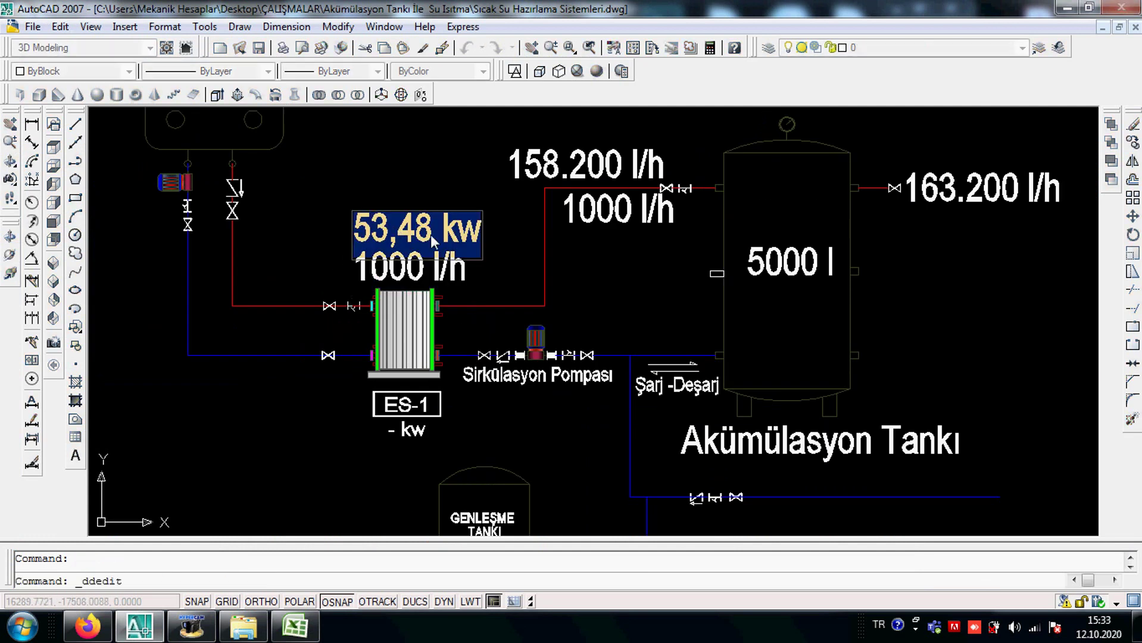
pyautogui.doubleClick(361, 231)
pyautogui.write('8000')
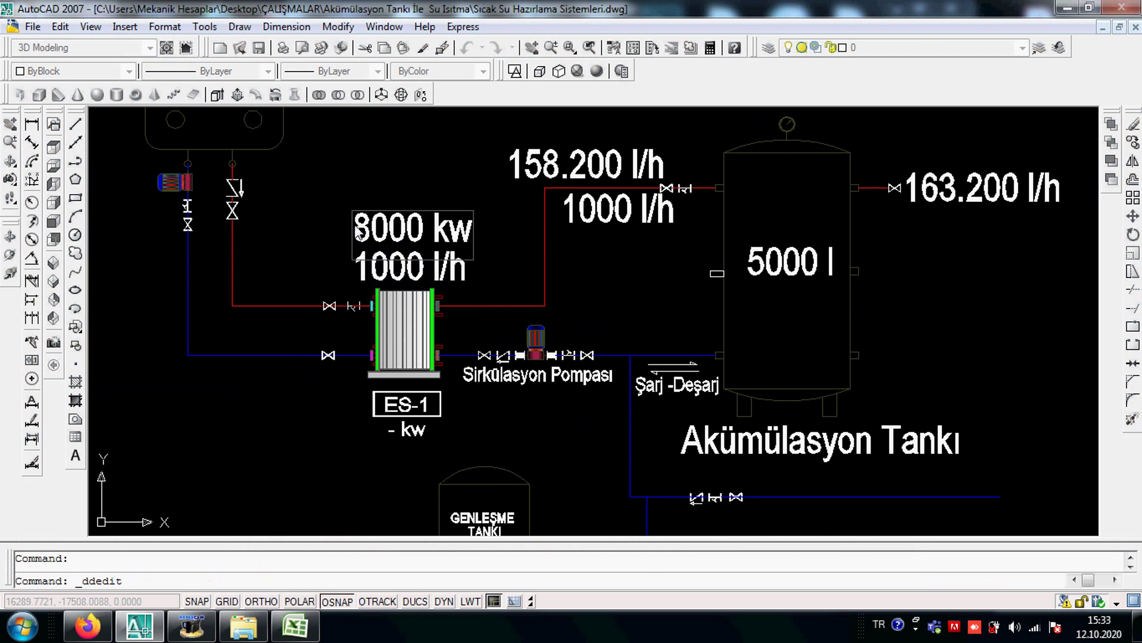
# - Switch to Excel and set the multiplier of the one-hour exchanger capacity in cell M74 to 1,05
pyautogui.click(295, 625)
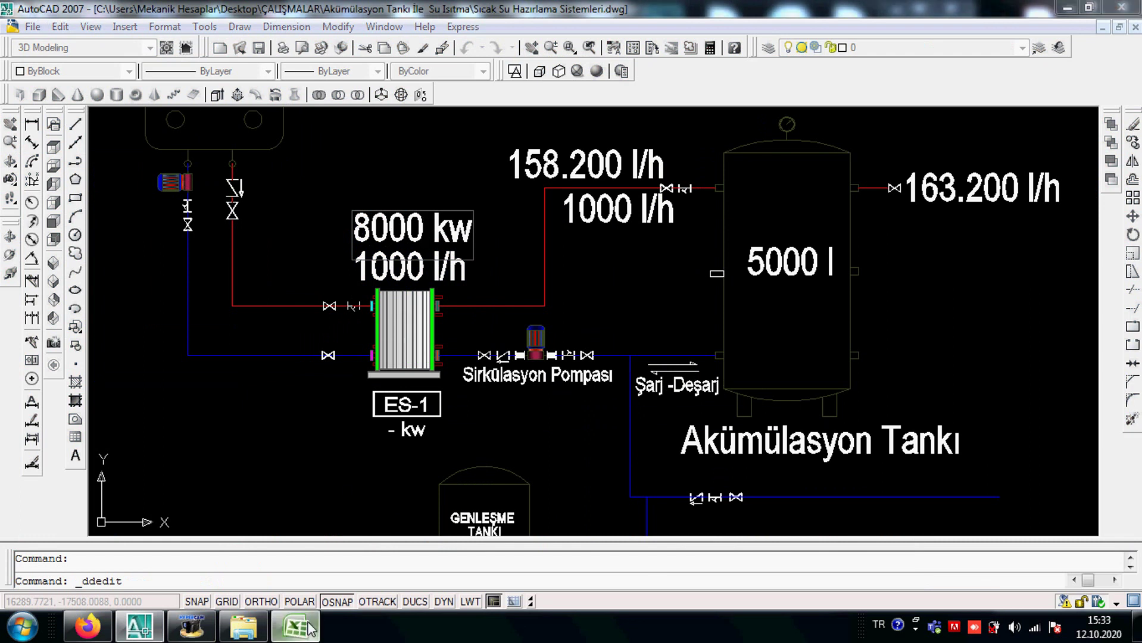
pyautogui.click(582, 395)
pyautogui.doubleClick(582, 395)
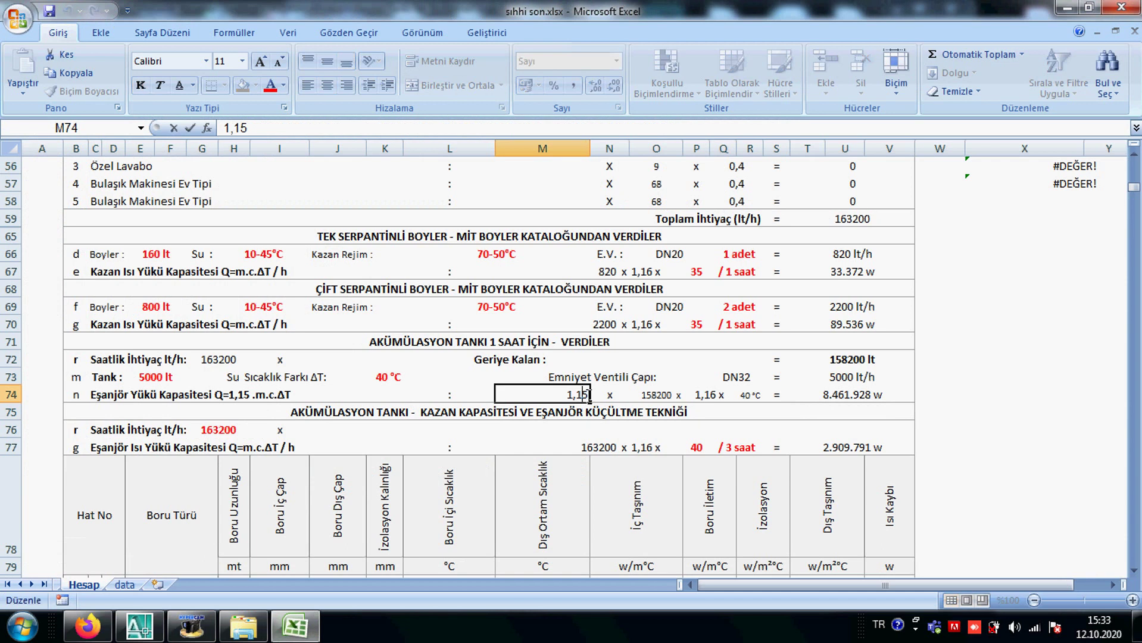
pyautogui.moveTo(589, 395); pyautogui.dragTo(576, 395)
pyautogui.write('05')
pyautogui.press('BackSpace')
pyautogui.write('5')
pyautogui.press('Return')
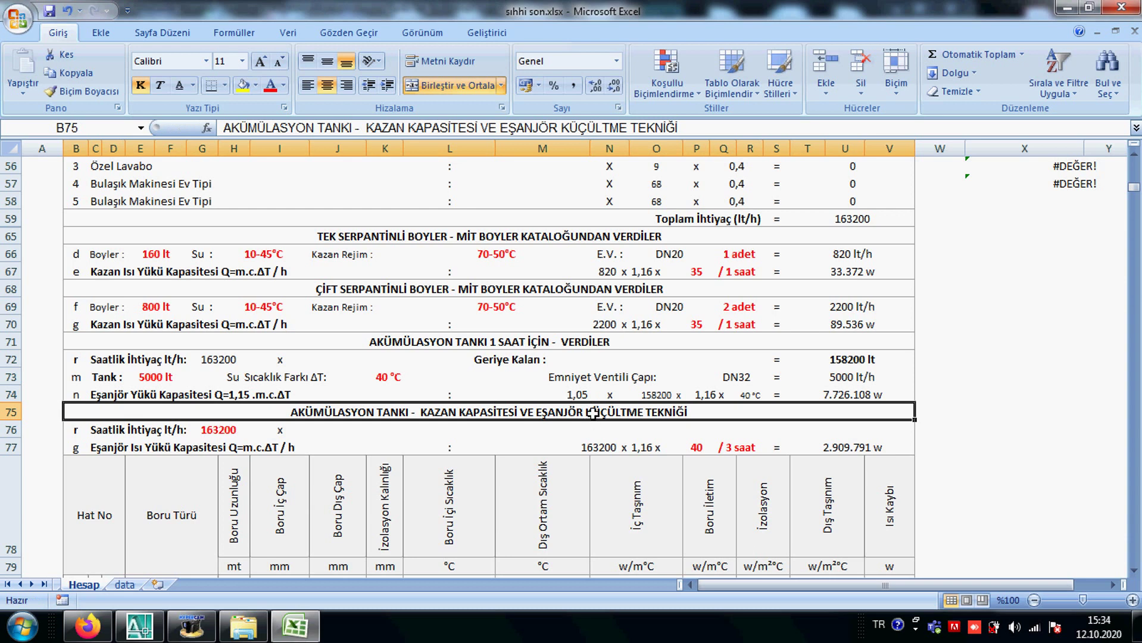
# - Return to AutoCAD and set the capacity label above exchanger ES-1 to 7726 kw
pyautogui.click(141, 630)
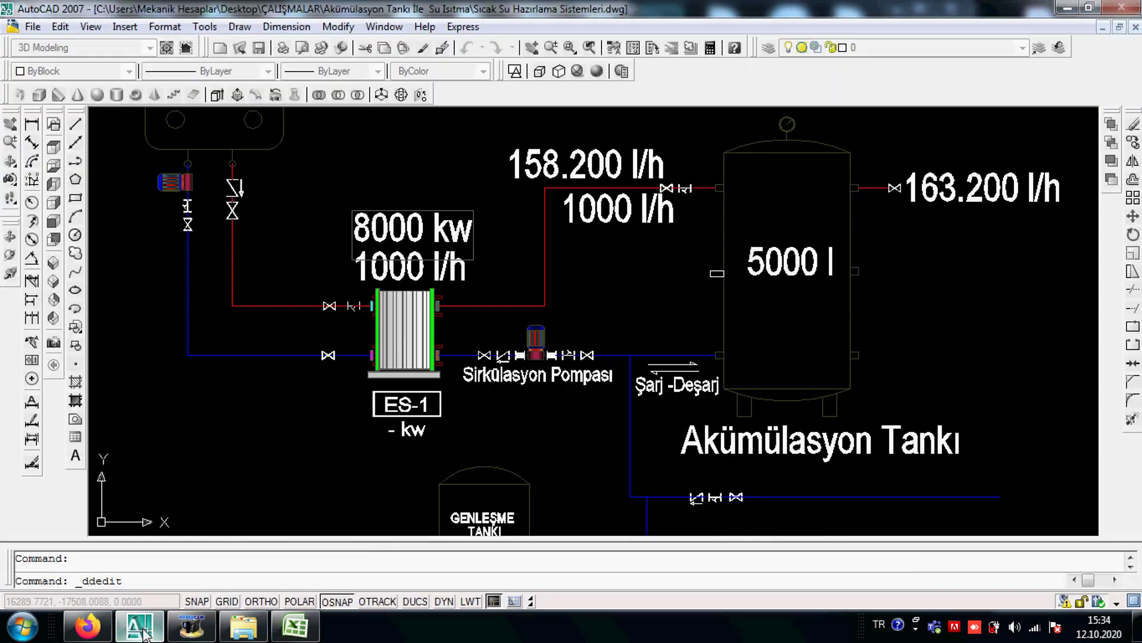
pyautogui.moveTo(424, 231); pyautogui.dragTo(357, 232)
pyautogui.write('772')
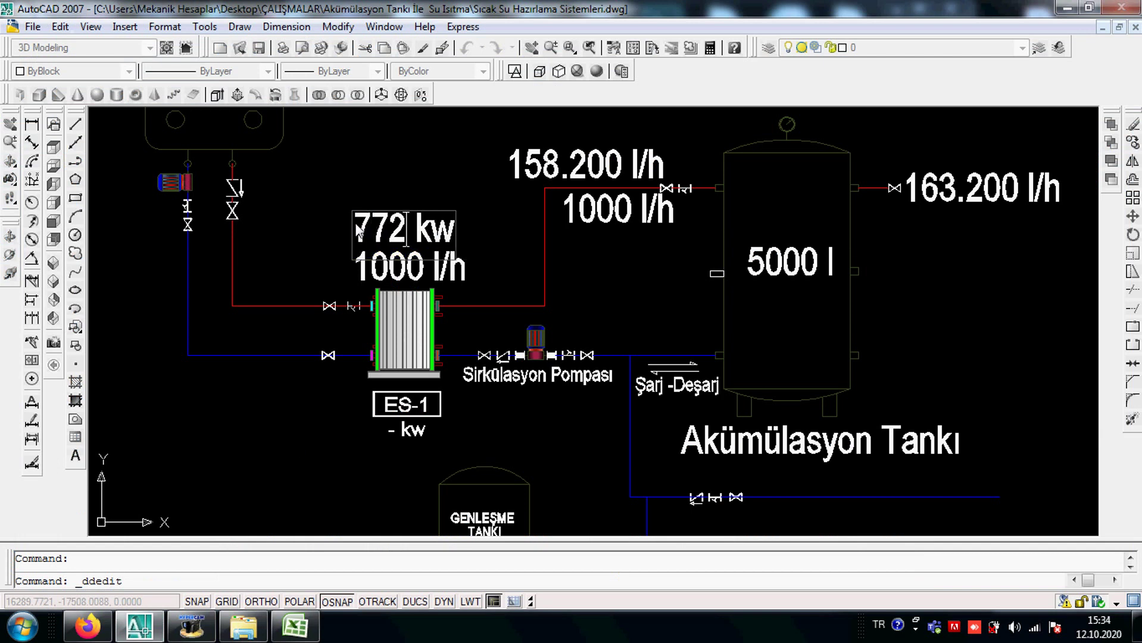
pyautogui.write('6')
pyautogui.click(520, 239)
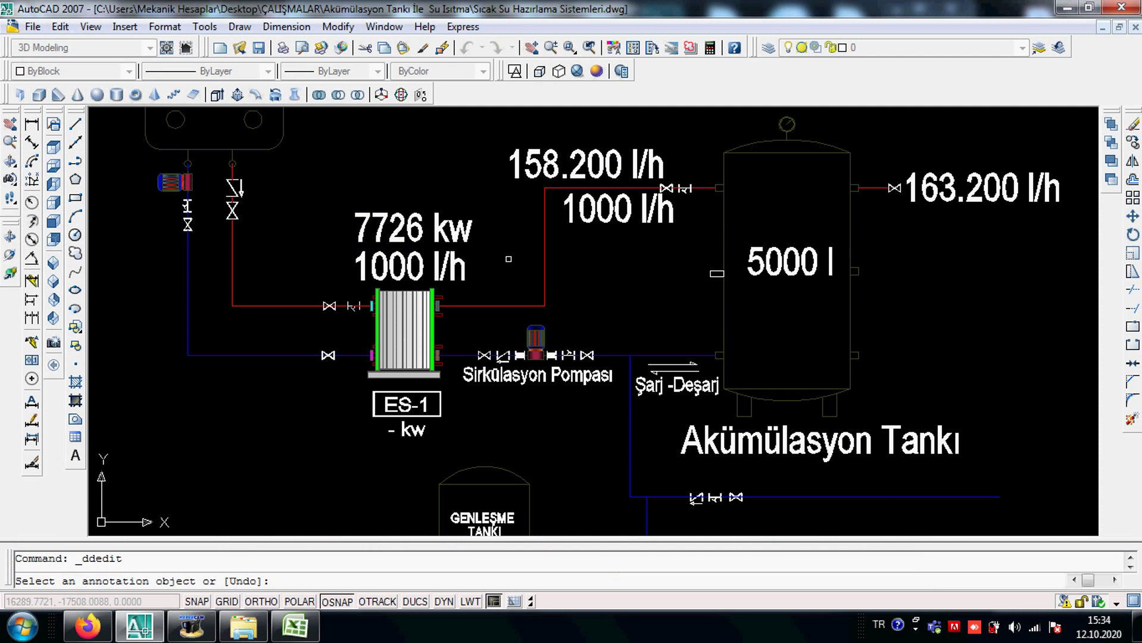
# - Examine the Alternatif 3 diagram's capacity and flow labels from the boiler and exchanger ES-1 through to the accumulation tank outlet
pyautogui.press('Escape')
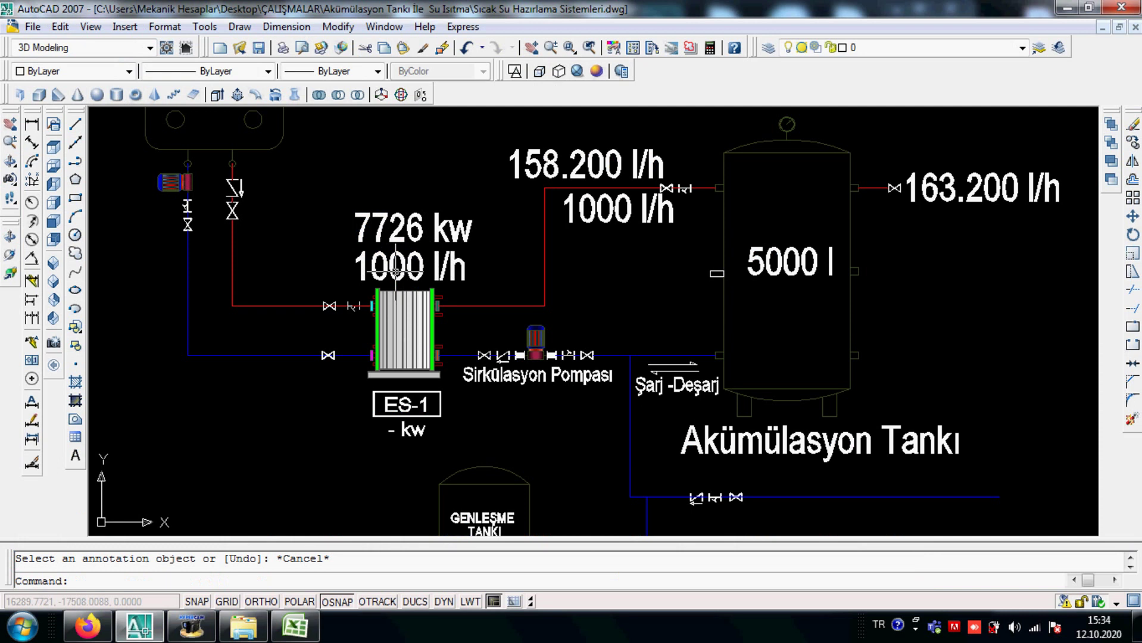
pyautogui.moveTo(396, 272); pyautogui.dragTo(190, 241, button='middle')
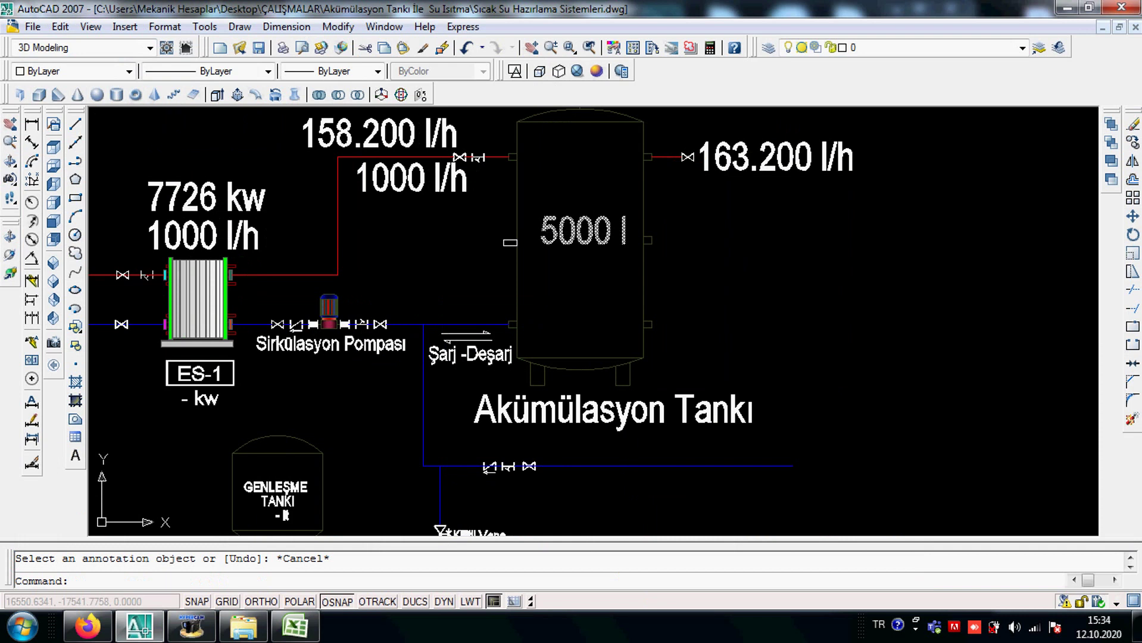
pyautogui.scroll(2, 651, 247)
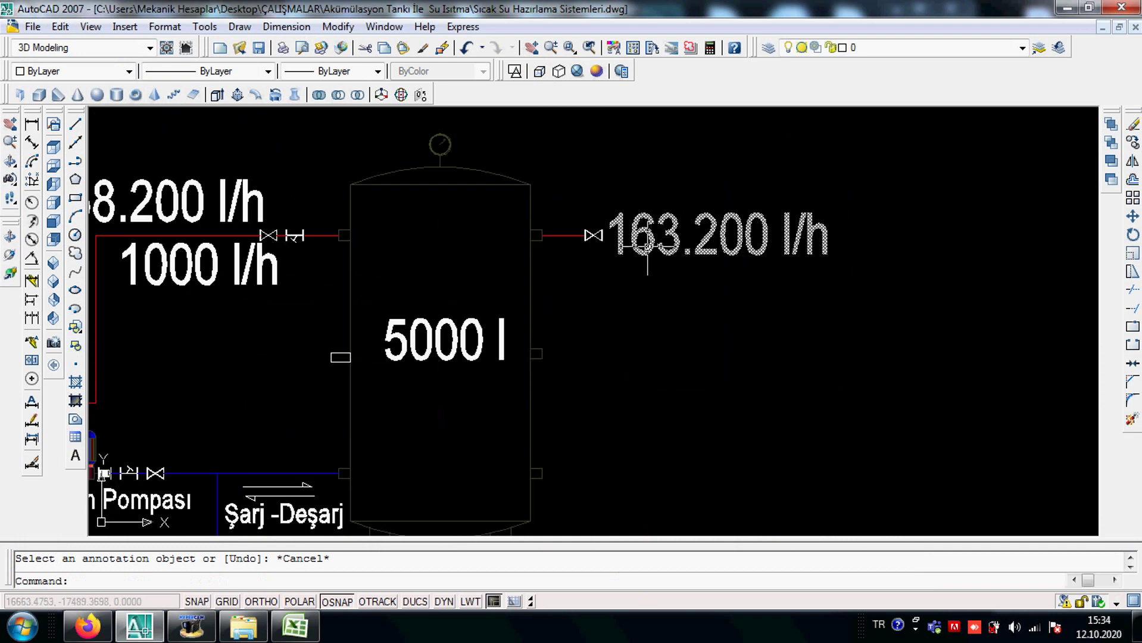
pyautogui.scroll(-4, 651, 247)
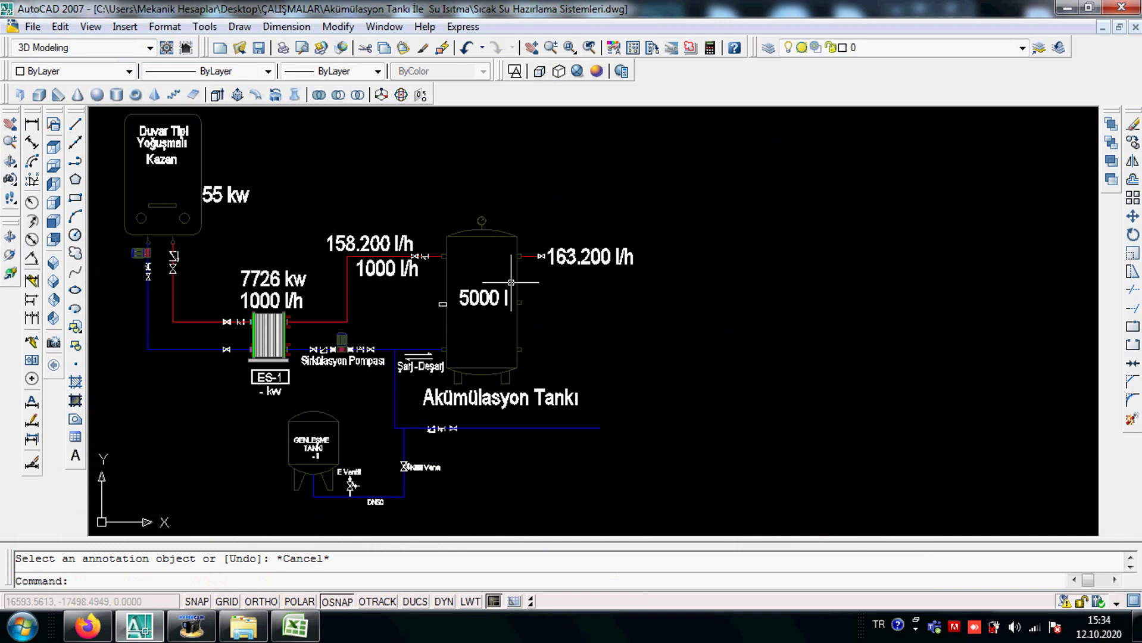
pyautogui.moveTo(264, 211); pyautogui.dragTo(464, 161, button='middle')
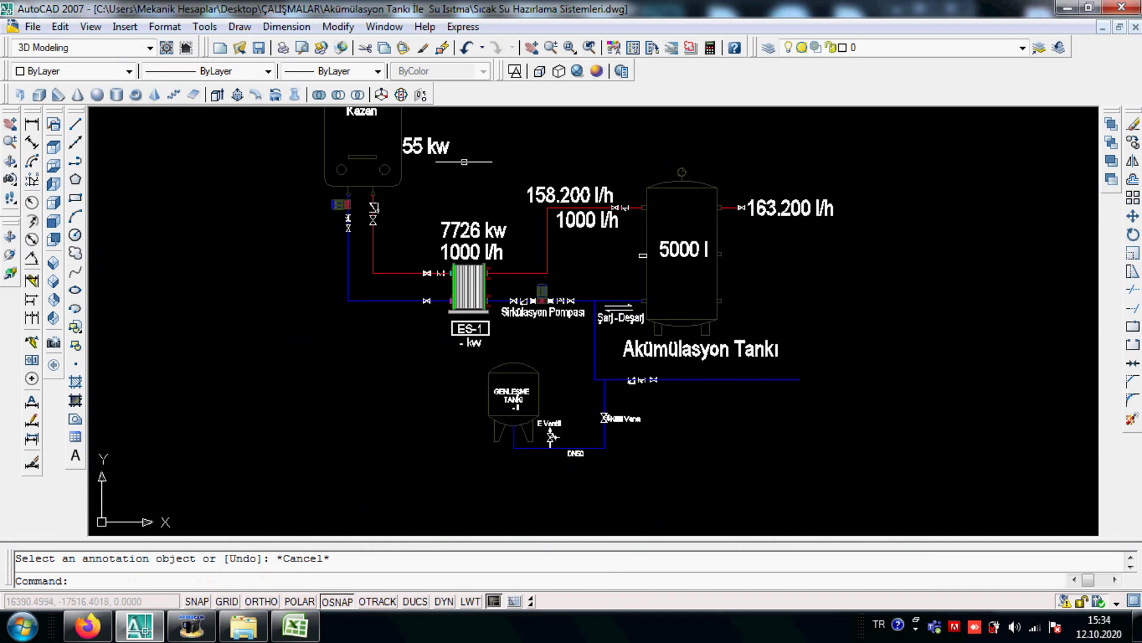
pyautogui.scroll(3, 464, 161)
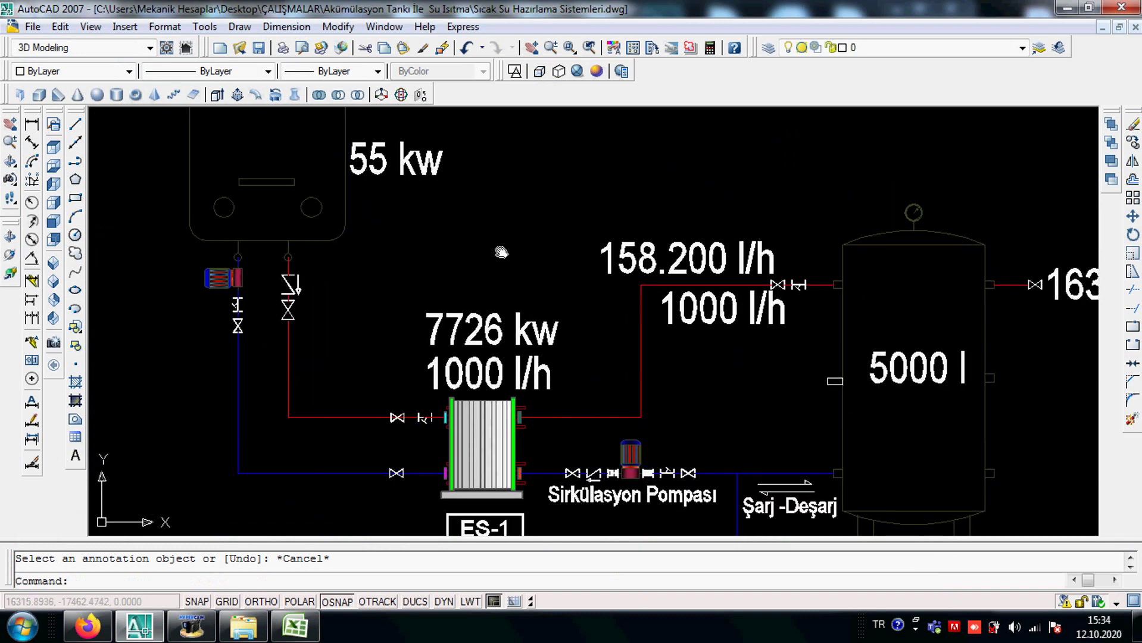
pyautogui.scroll(-1, 502, 253)
pyautogui.scroll(-2, 441, 249)
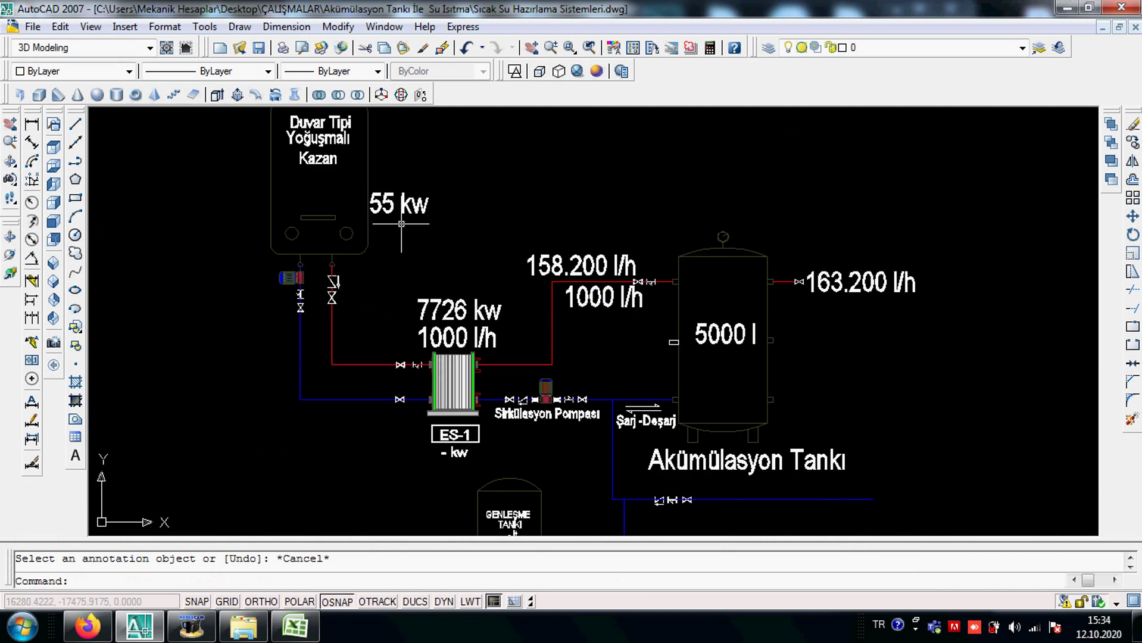
# - Change the capacity label beside the wall-hung condensing boiler in the Alternatif 3 diagram to 8000 kw
pyautogui.scroll(1, 401, 224)
pyautogui.doubleClick(390, 179)
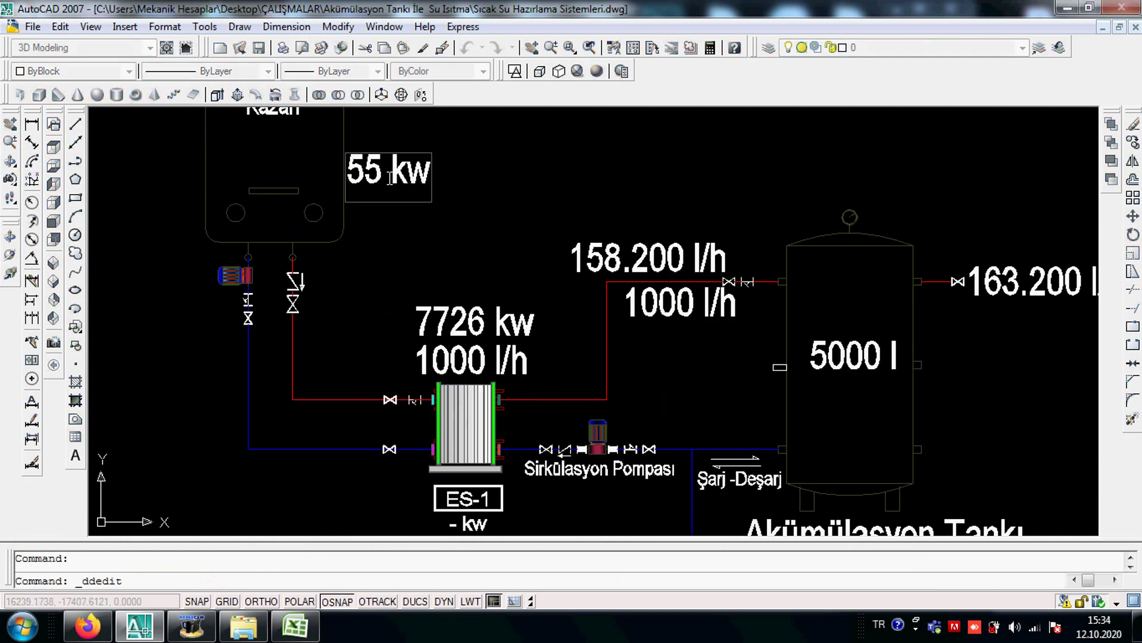
pyautogui.doubleClick(363, 172)
pyautogui.write('8000')
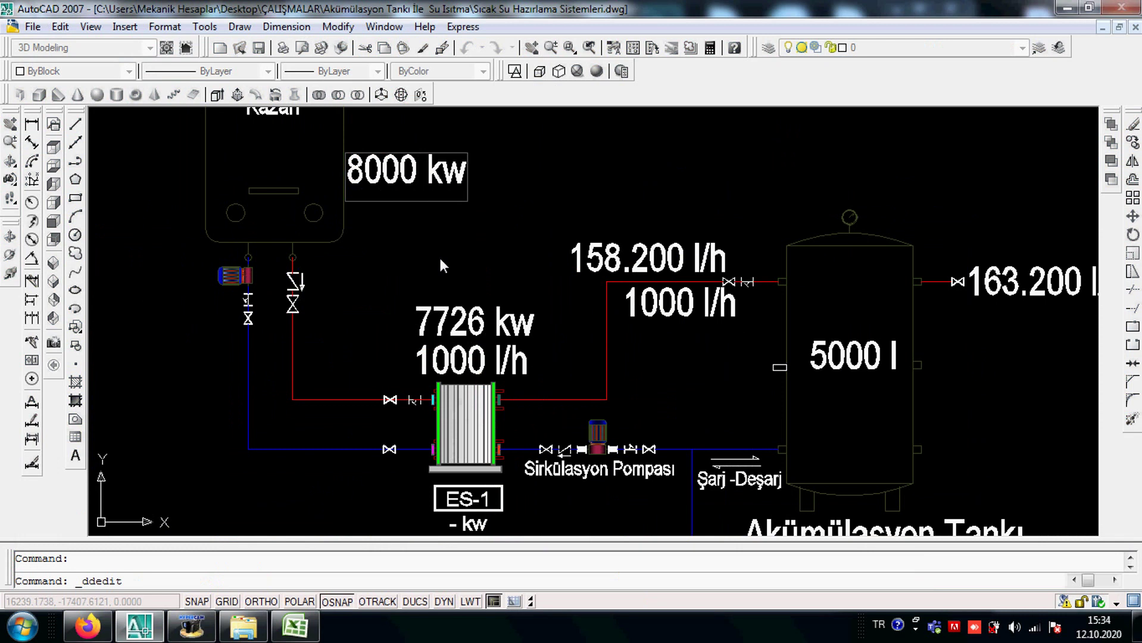
pyautogui.press('Return')
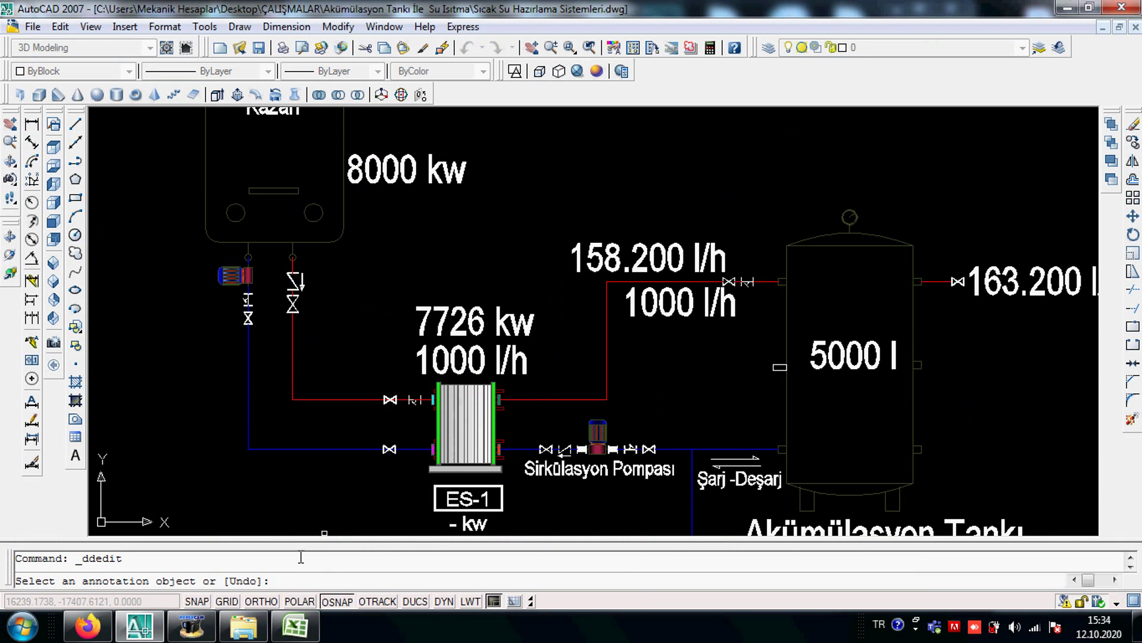
pyautogui.scroll(-4, 545, 453)
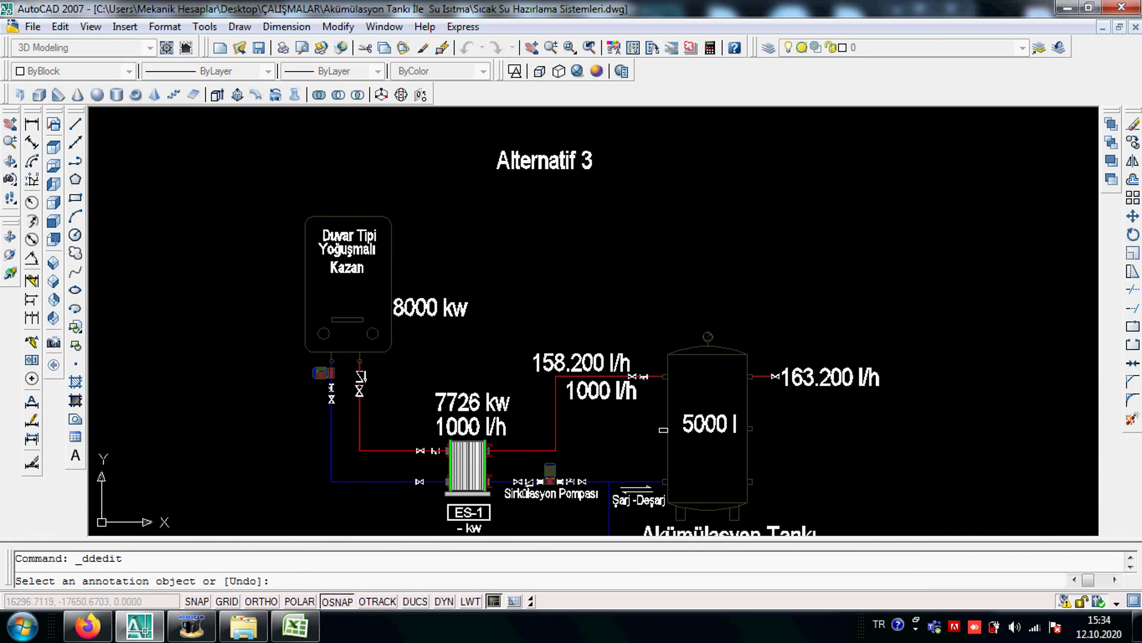
pyautogui.press('Return')
# - Review the neighbouring diagram with the 1200 l accumulation tank and the 400 l/h exchanger
pyautogui.scroll(-3, 584, 236)
pyautogui.moveTo(584, 236); pyautogui.dragTo(310, 238, button='middle')
pyautogui.scroll(5, 595, 179)
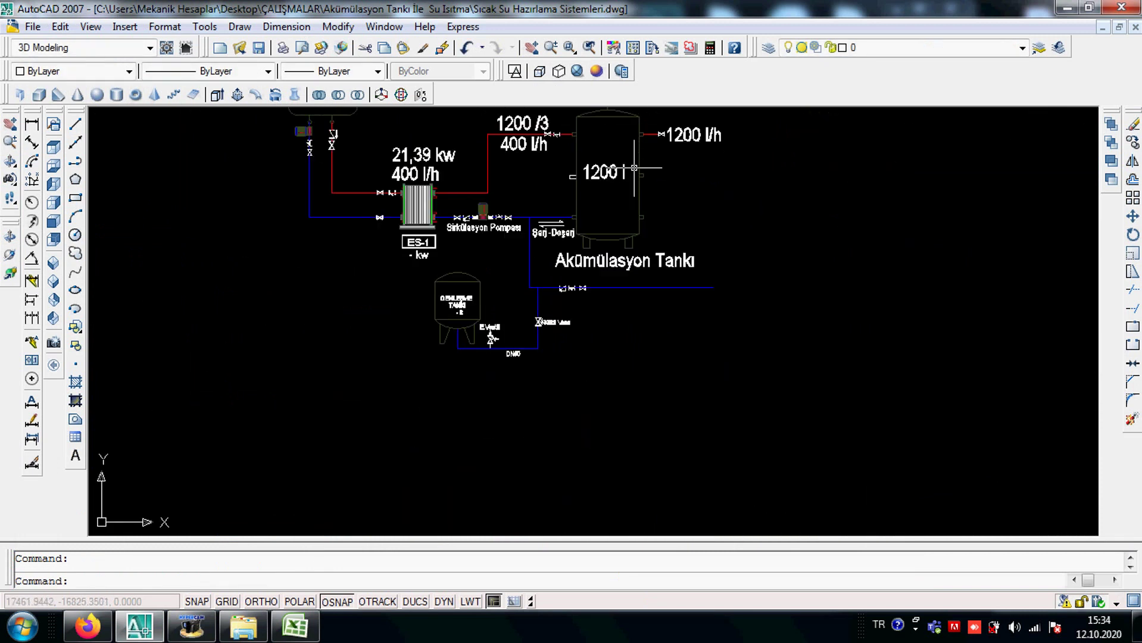